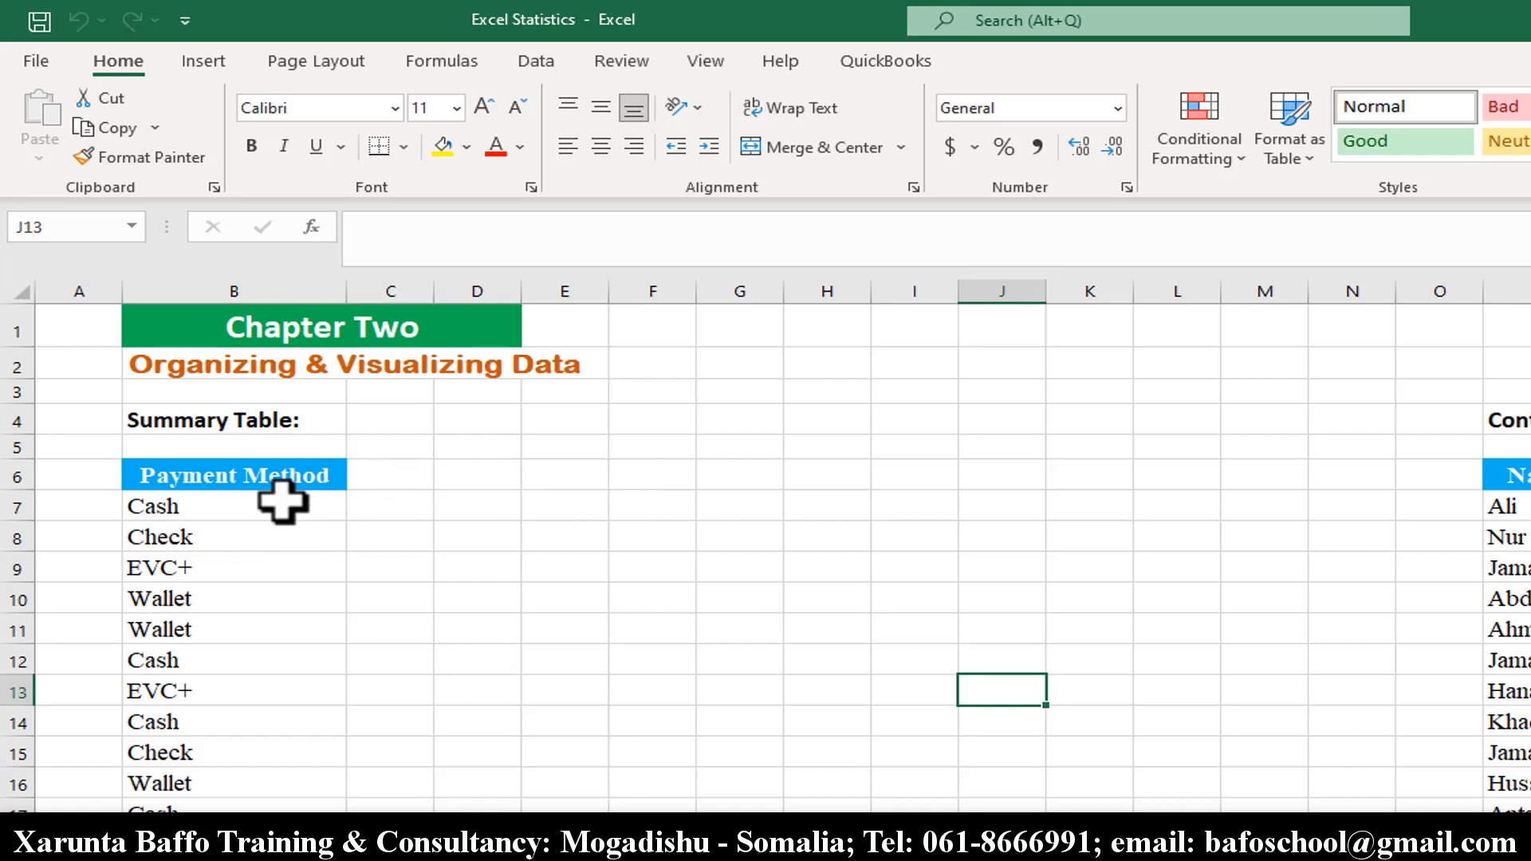
# Examine the Payment Method list, the Dept and District columns of the contingency data, and the empty cross table.
pyautogui.moveTo(271, 482); pyautogui.dragTo(266, 722)
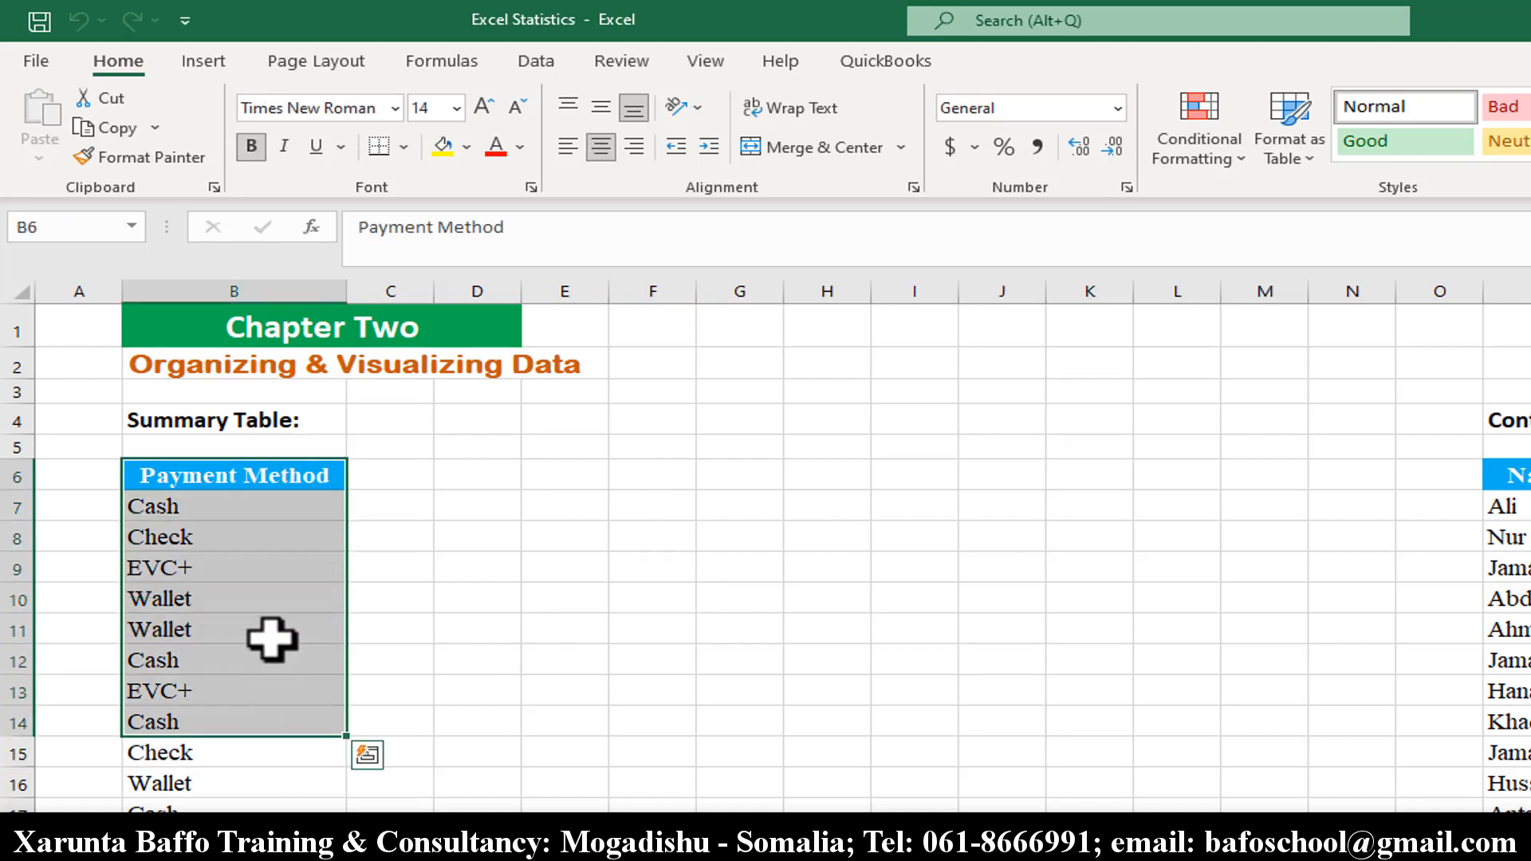
pyautogui.moveTo(263, 504); pyautogui.dragTo(254, 659)
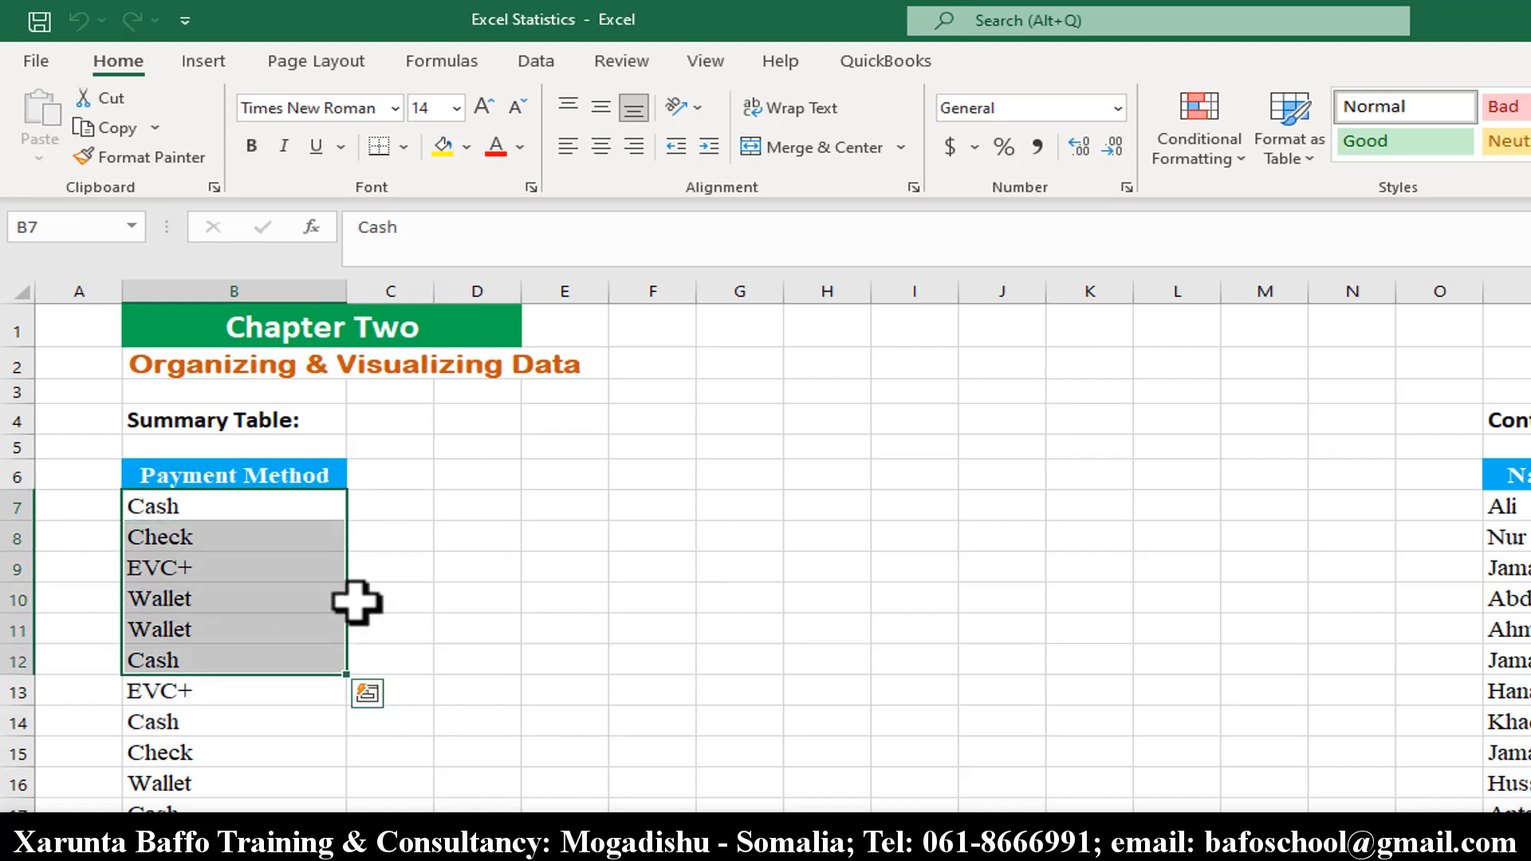
pyautogui.moveTo(246, 476); pyautogui.dragTo(250, 790)
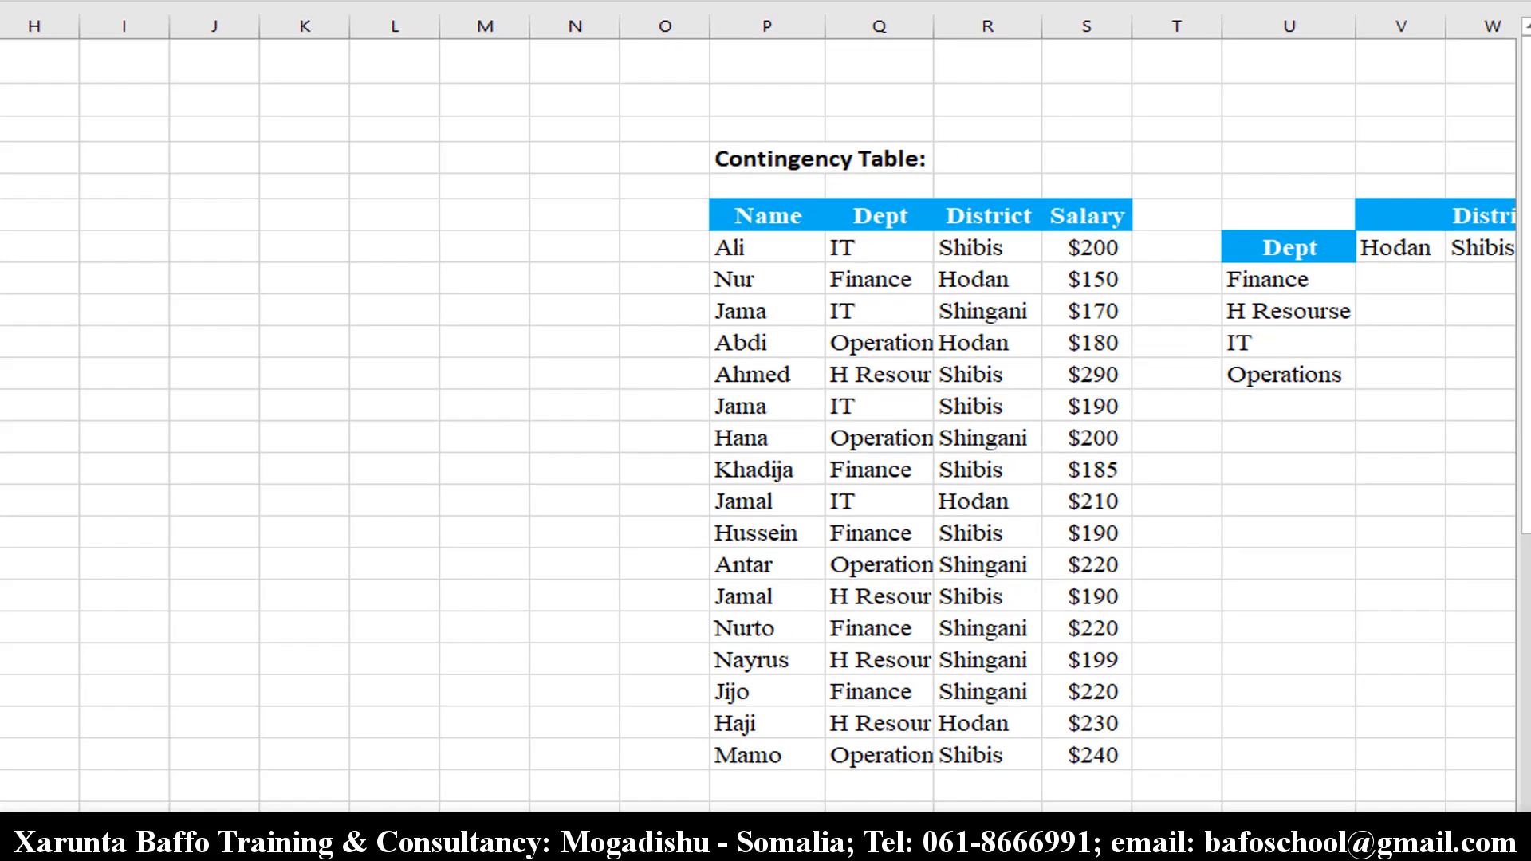
pyautogui.hscroll(5, 469, 206)
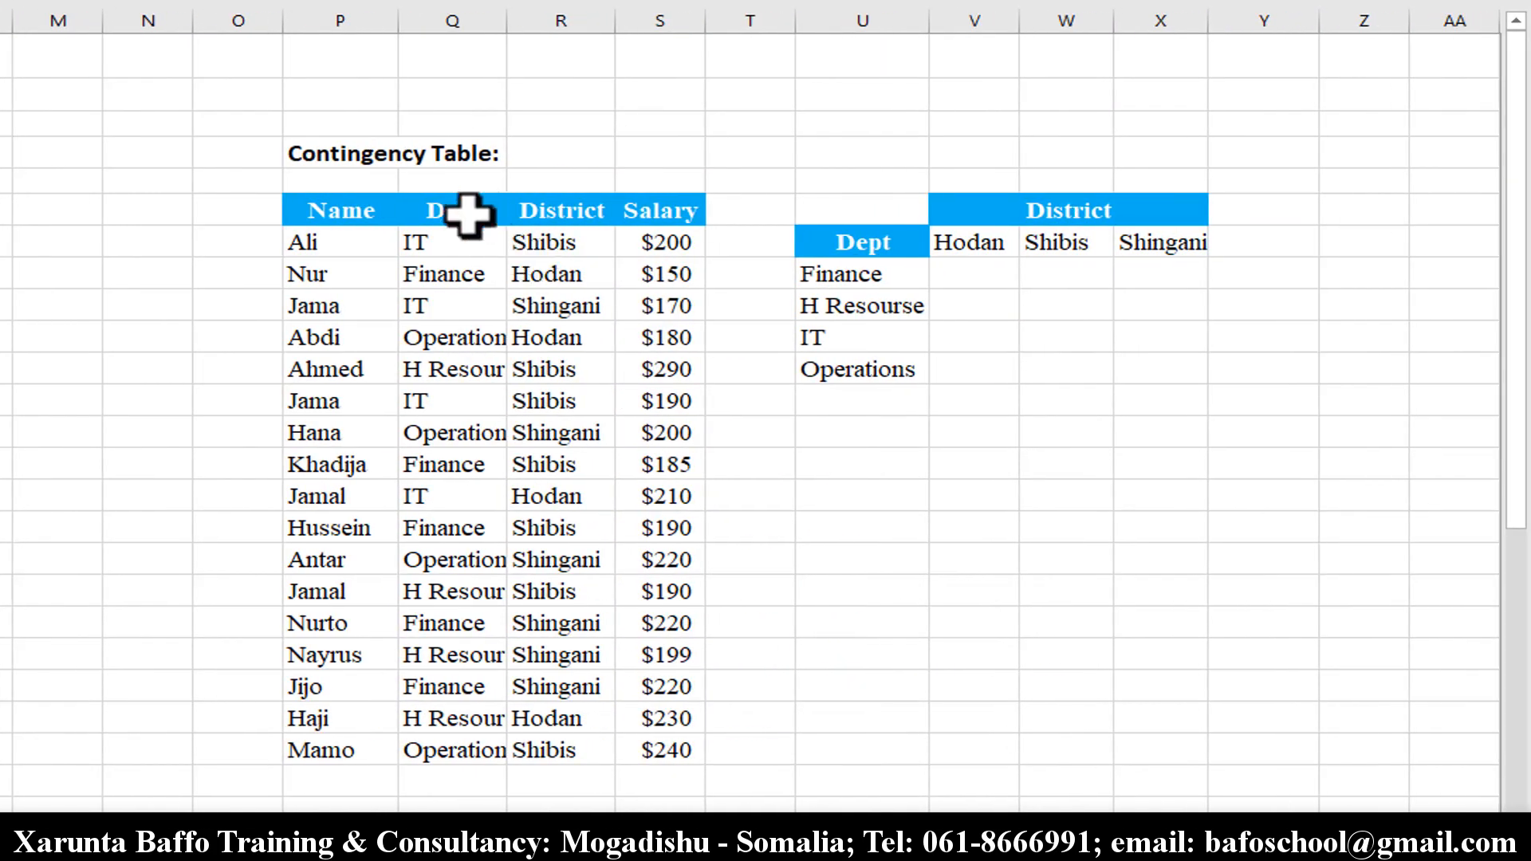
pyautogui.moveTo(435, 215); pyautogui.dragTo(529, 750)
pyautogui.hscroll(2, 757, 410)
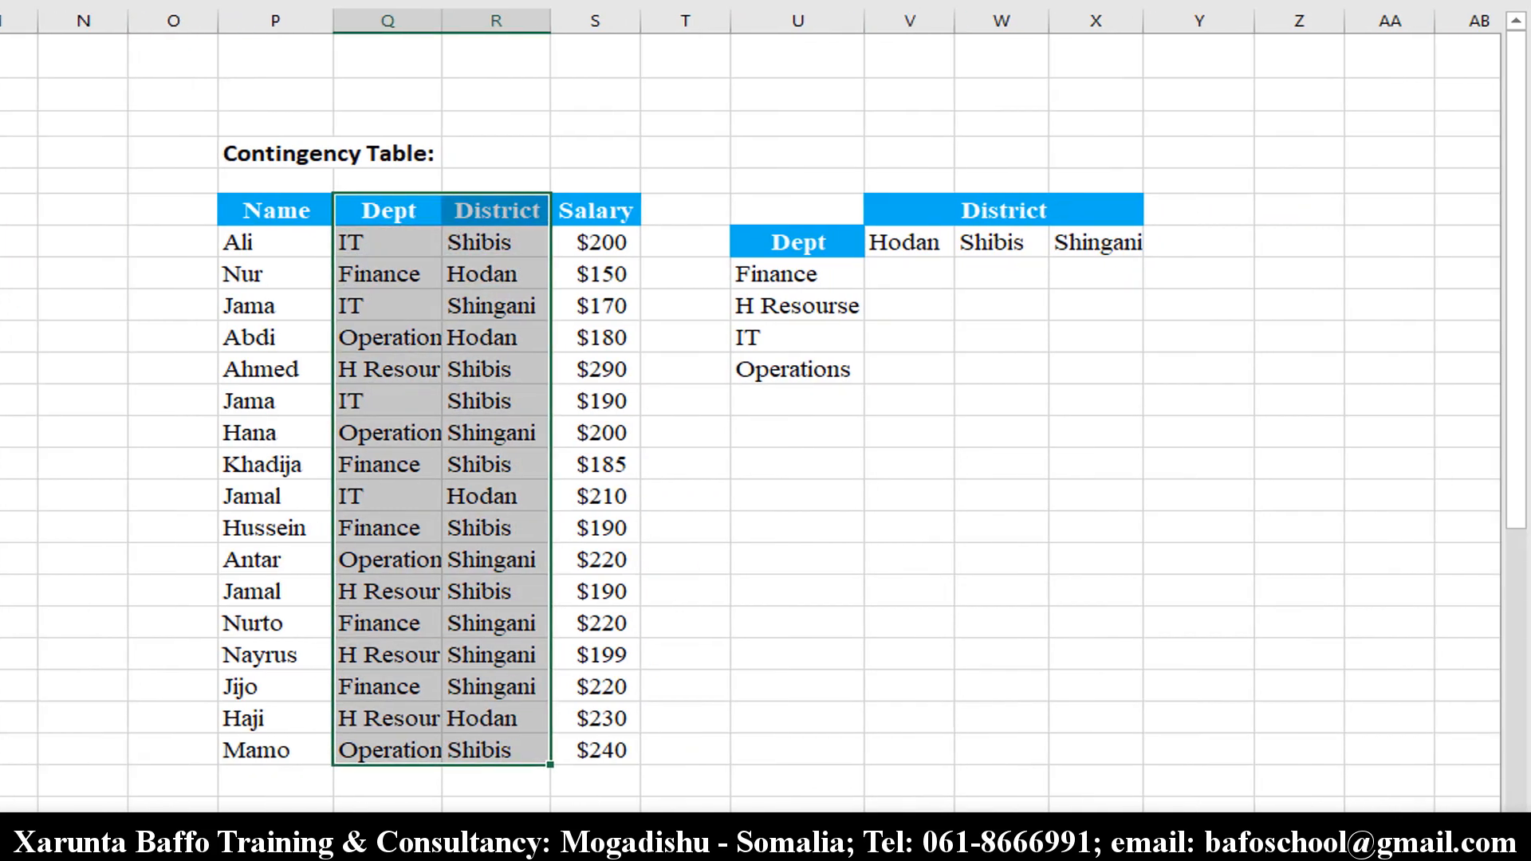
pyautogui.hscroll(3, 756, 411)
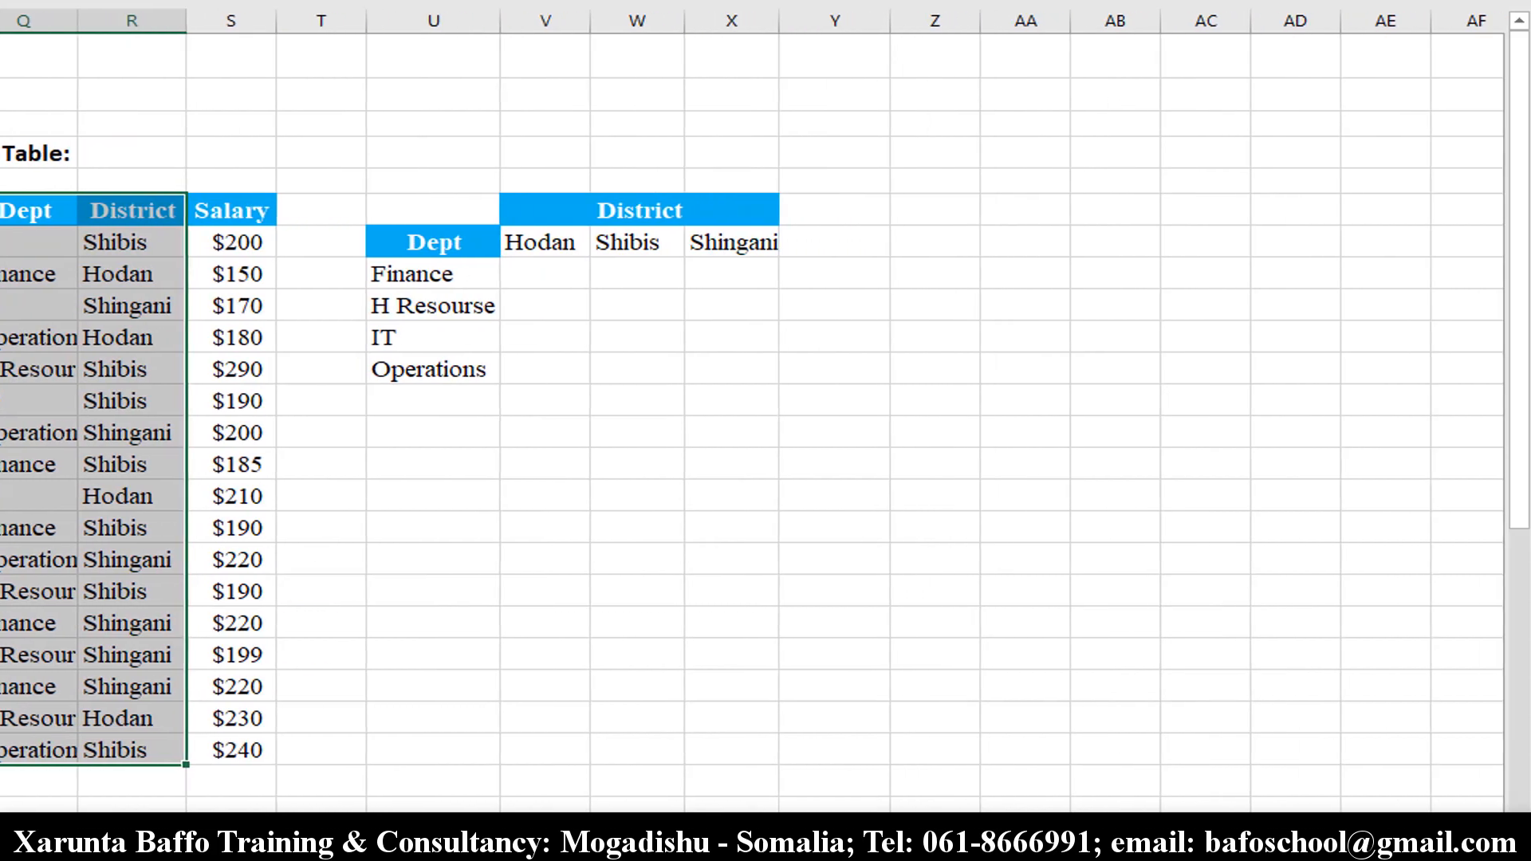
pyautogui.hscroll(-3, 967, 502)
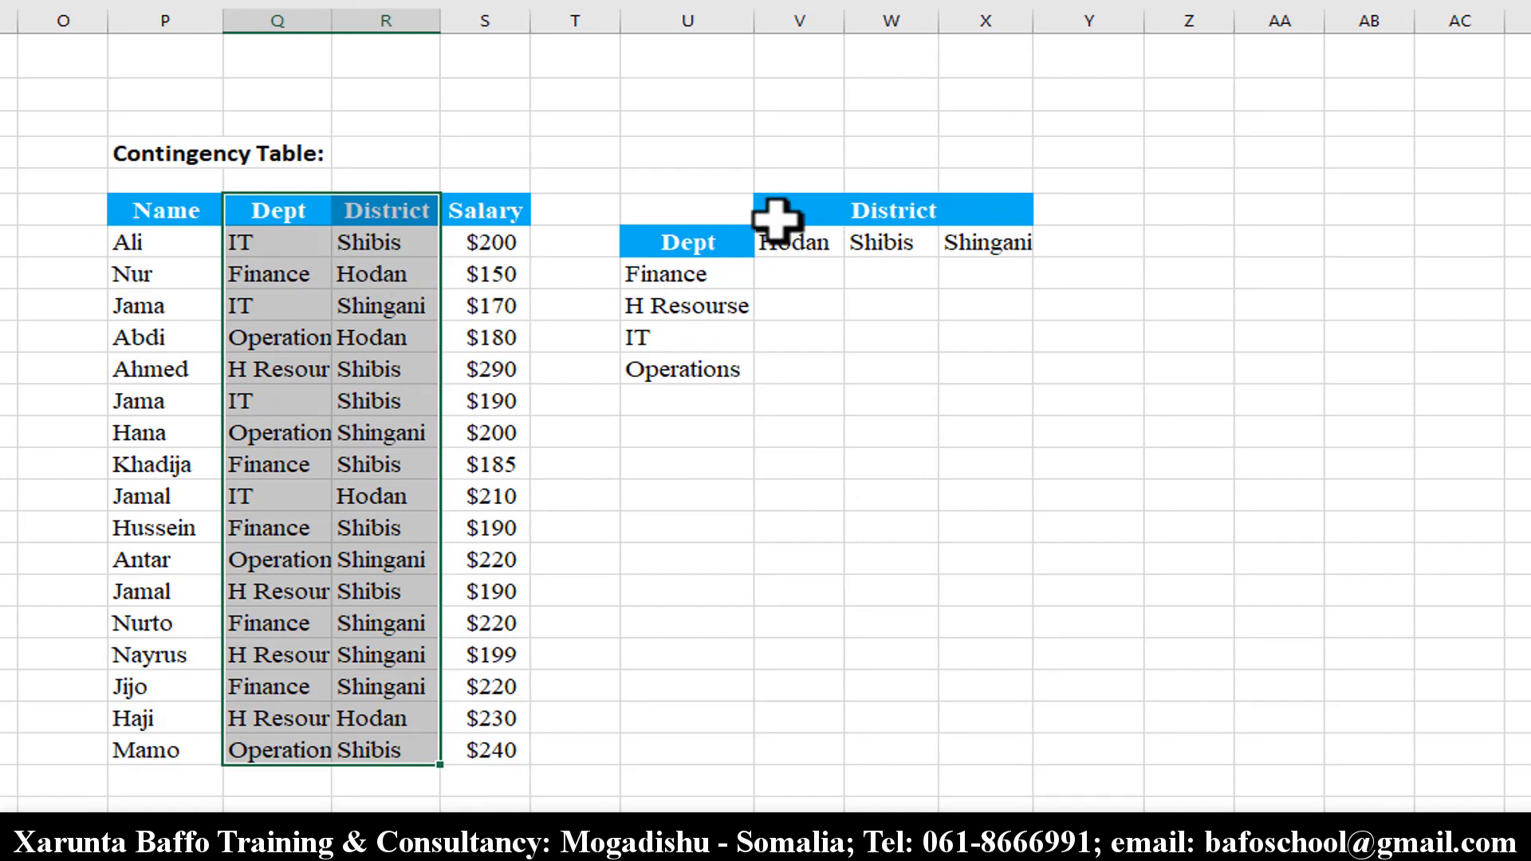
# Compare the Dept and District data with the cross table's row and column headings and the Finance row's empty cells.
pyautogui.moveTo(281, 249); pyautogui.dragTo(307, 559)
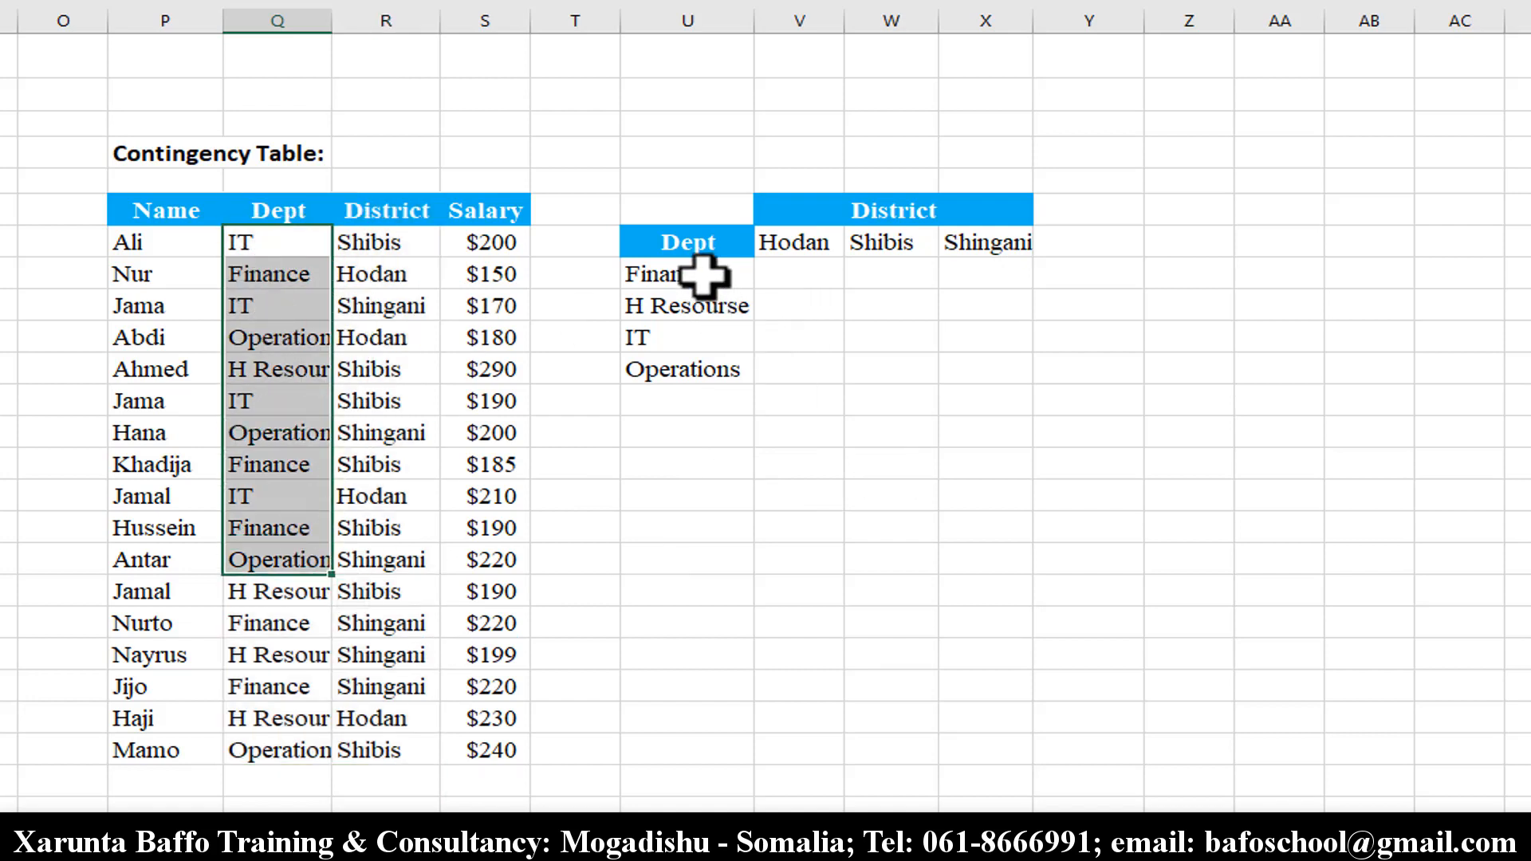
pyautogui.moveTo(703, 275); pyautogui.dragTo(711, 363)
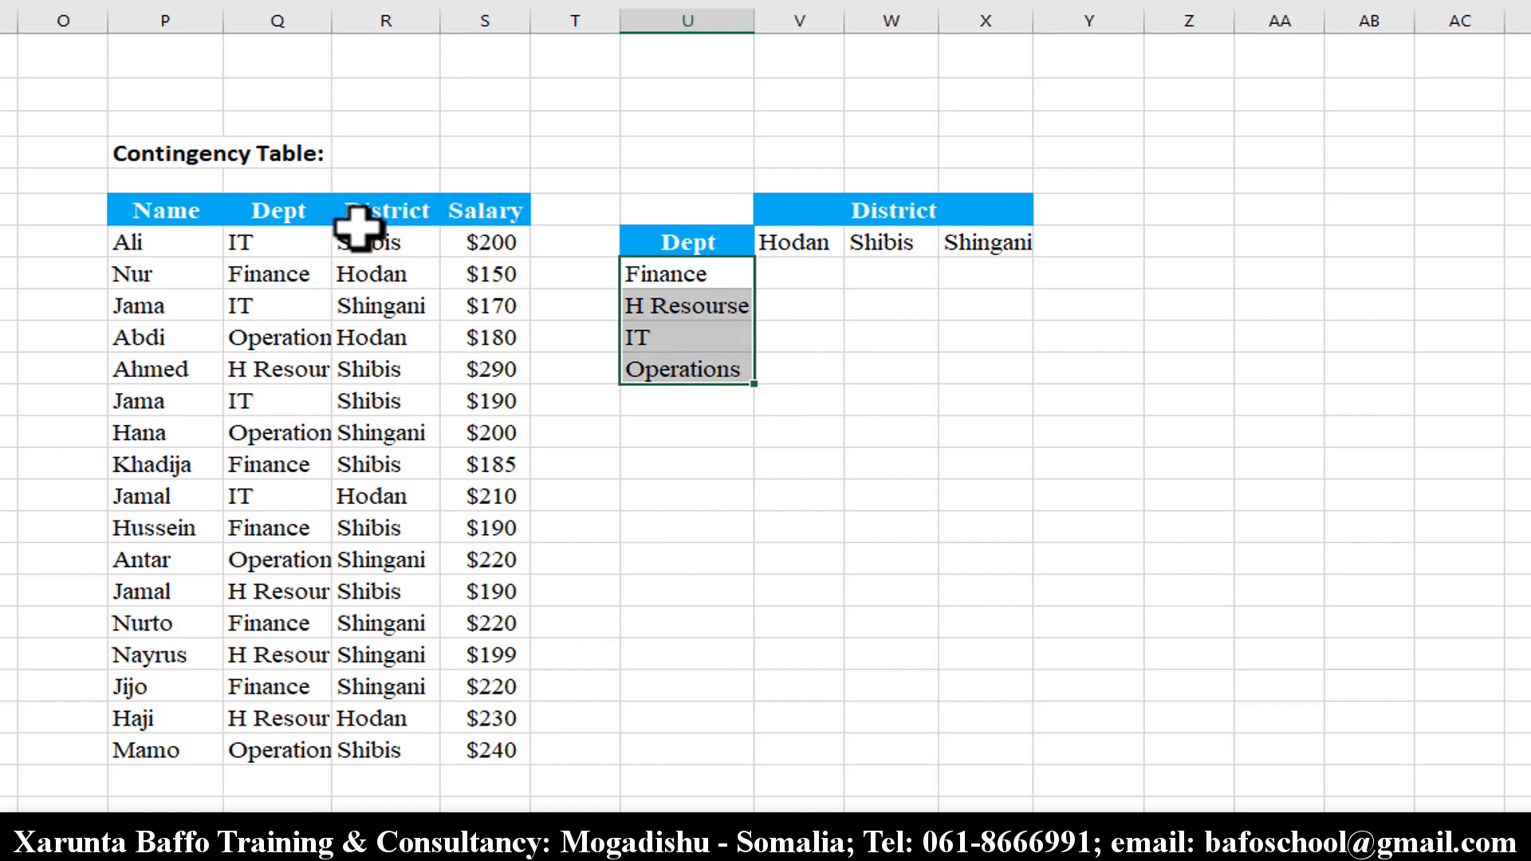
pyautogui.moveTo(385, 231); pyautogui.dragTo(411, 530)
pyautogui.moveTo(786, 249); pyautogui.dragTo(977, 239)
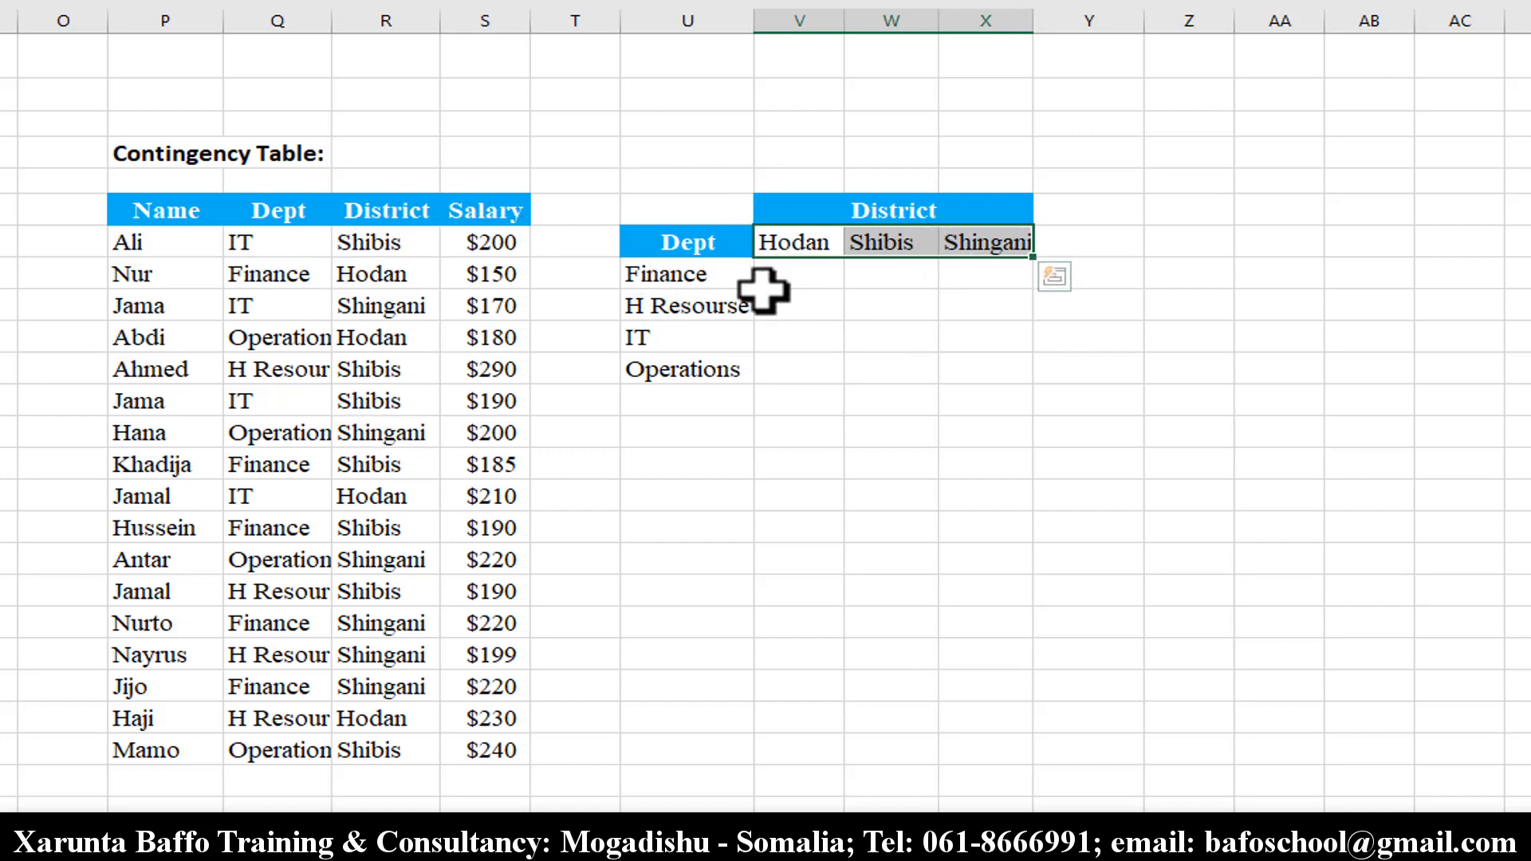
pyautogui.click(807, 273)
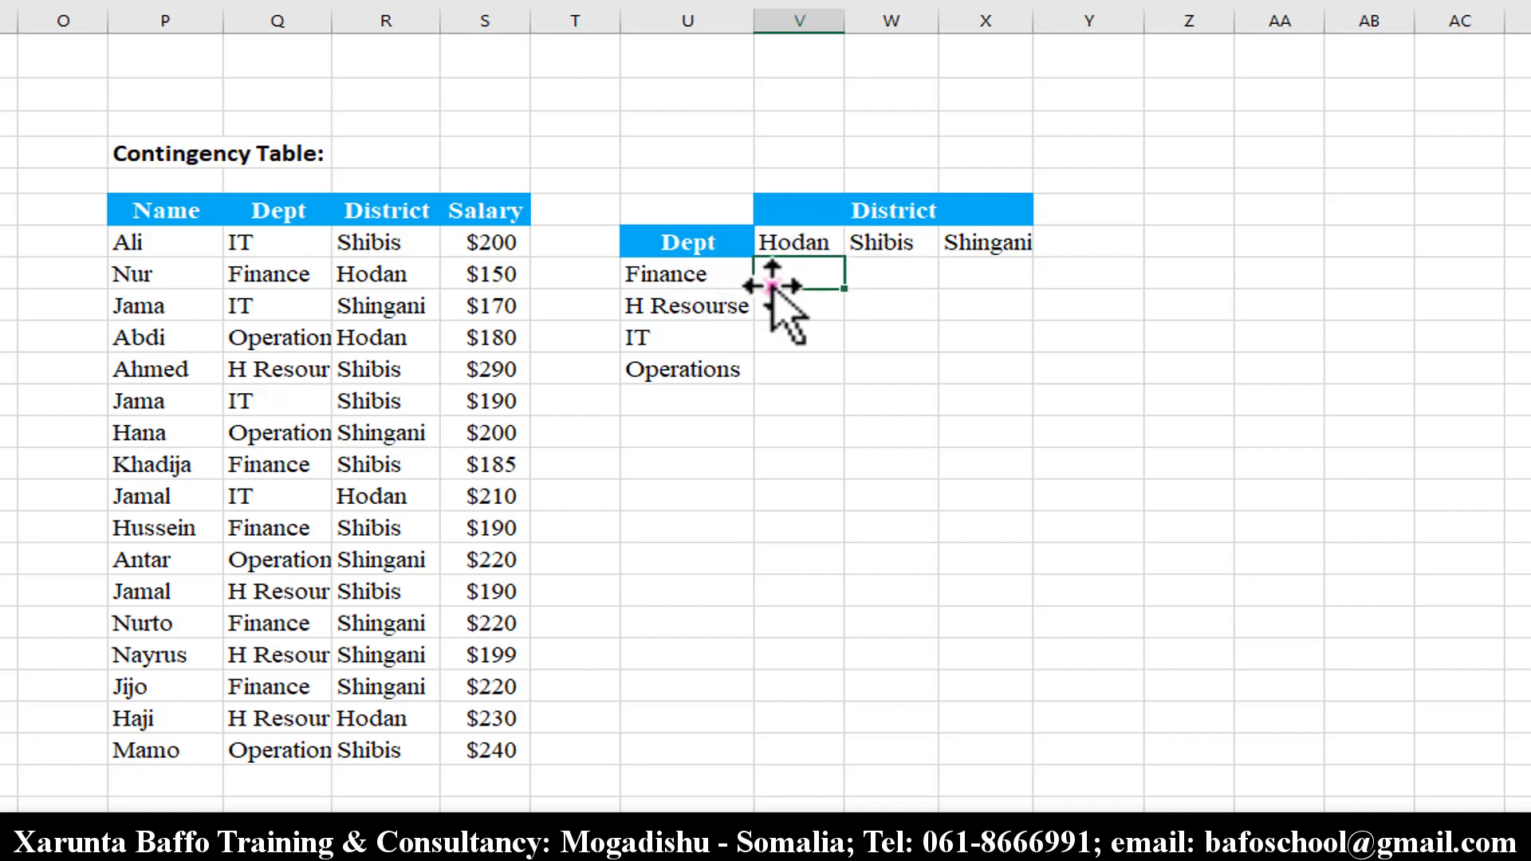
pyautogui.click(904, 272)
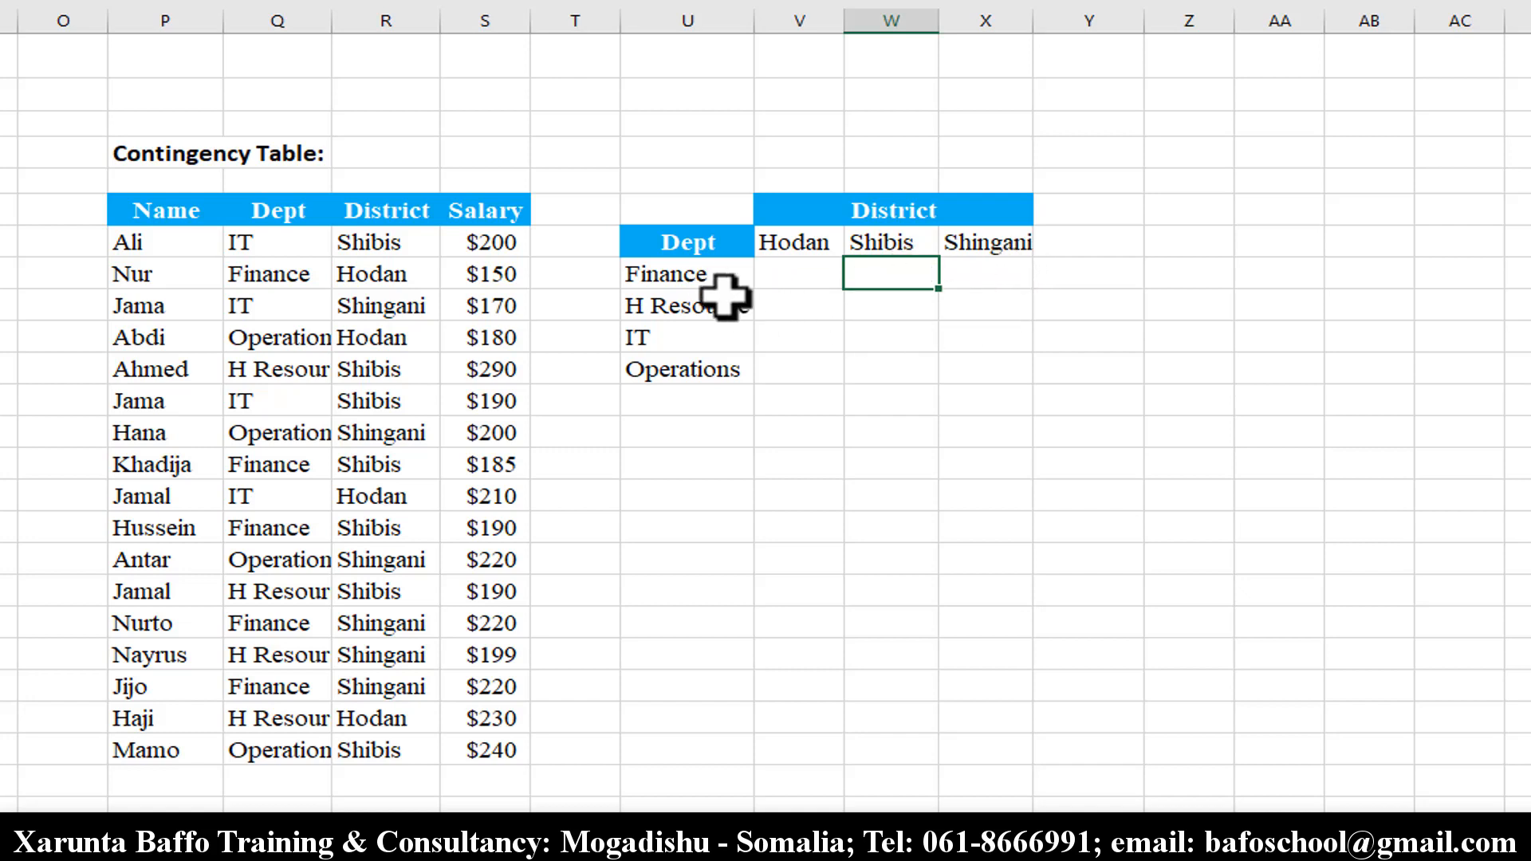
pyautogui.click(967, 279)
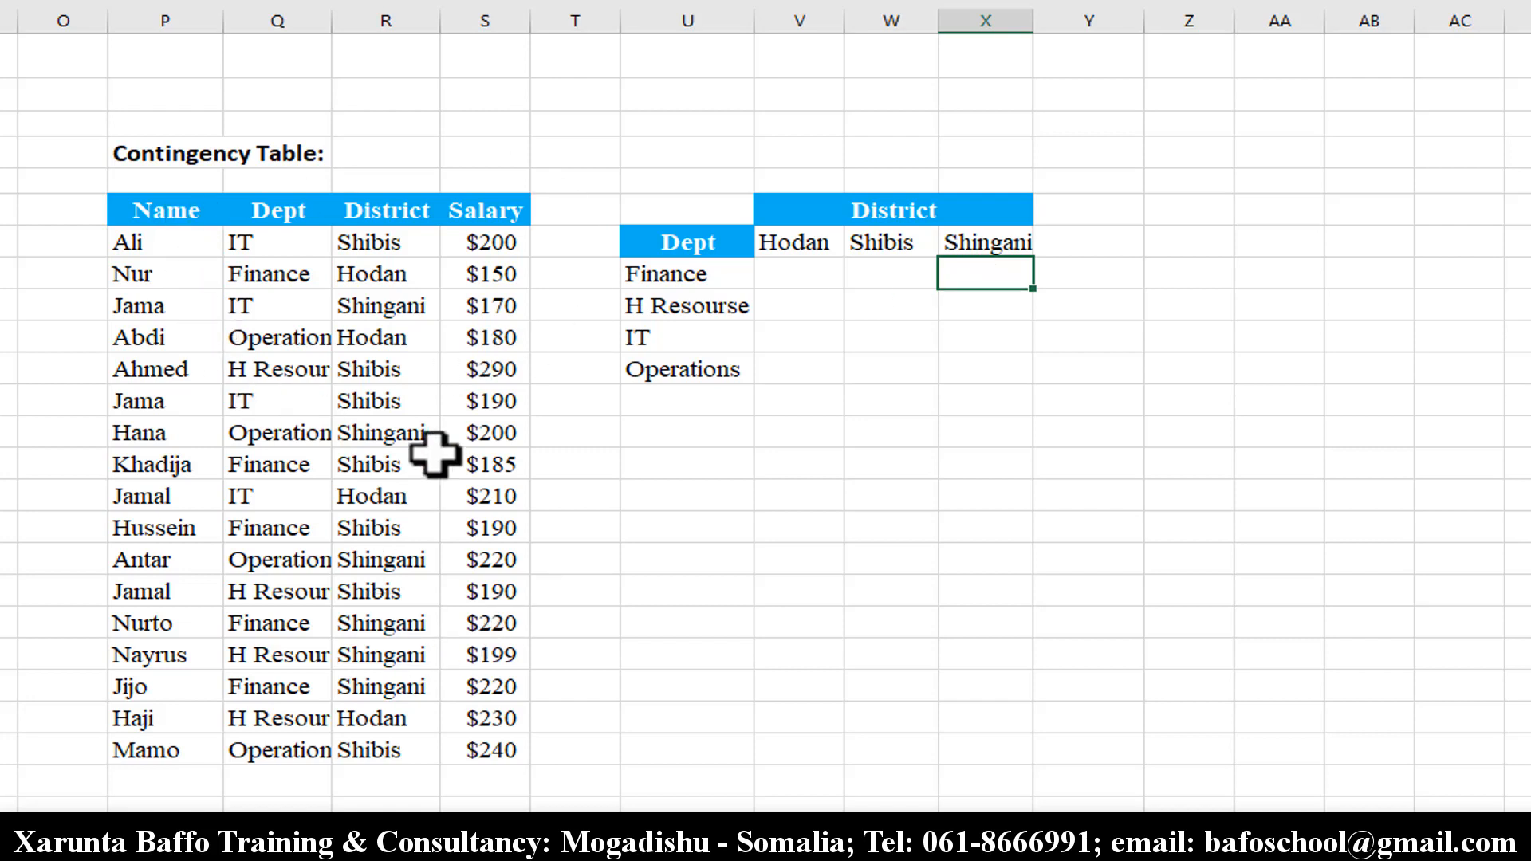
# Review the Name, Dept, District and Salary columns along with the cross table's department and district headings.
pyautogui.moveTo(164, 206); pyautogui.dragTo(166, 241)
pyautogui.moveTo(172, 338); pyautogui.dragTo(183, 692)
pyautogui.moveTo(273, 217); pyautogui.dragTo(301, 705)
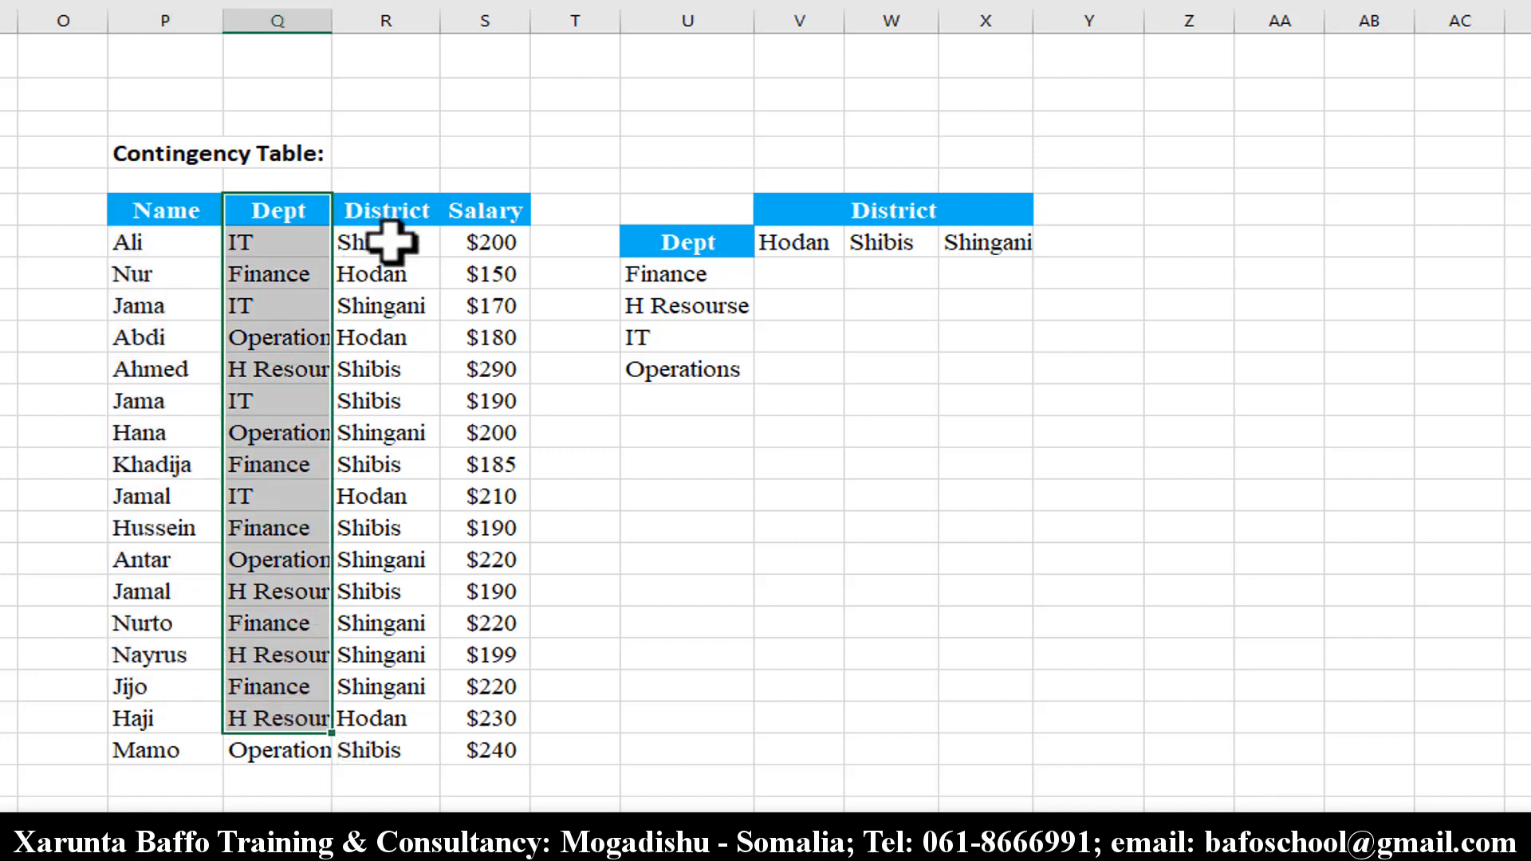
pyautogui.moveTo(393, 239); pyautogui.dragTo(379, 740)
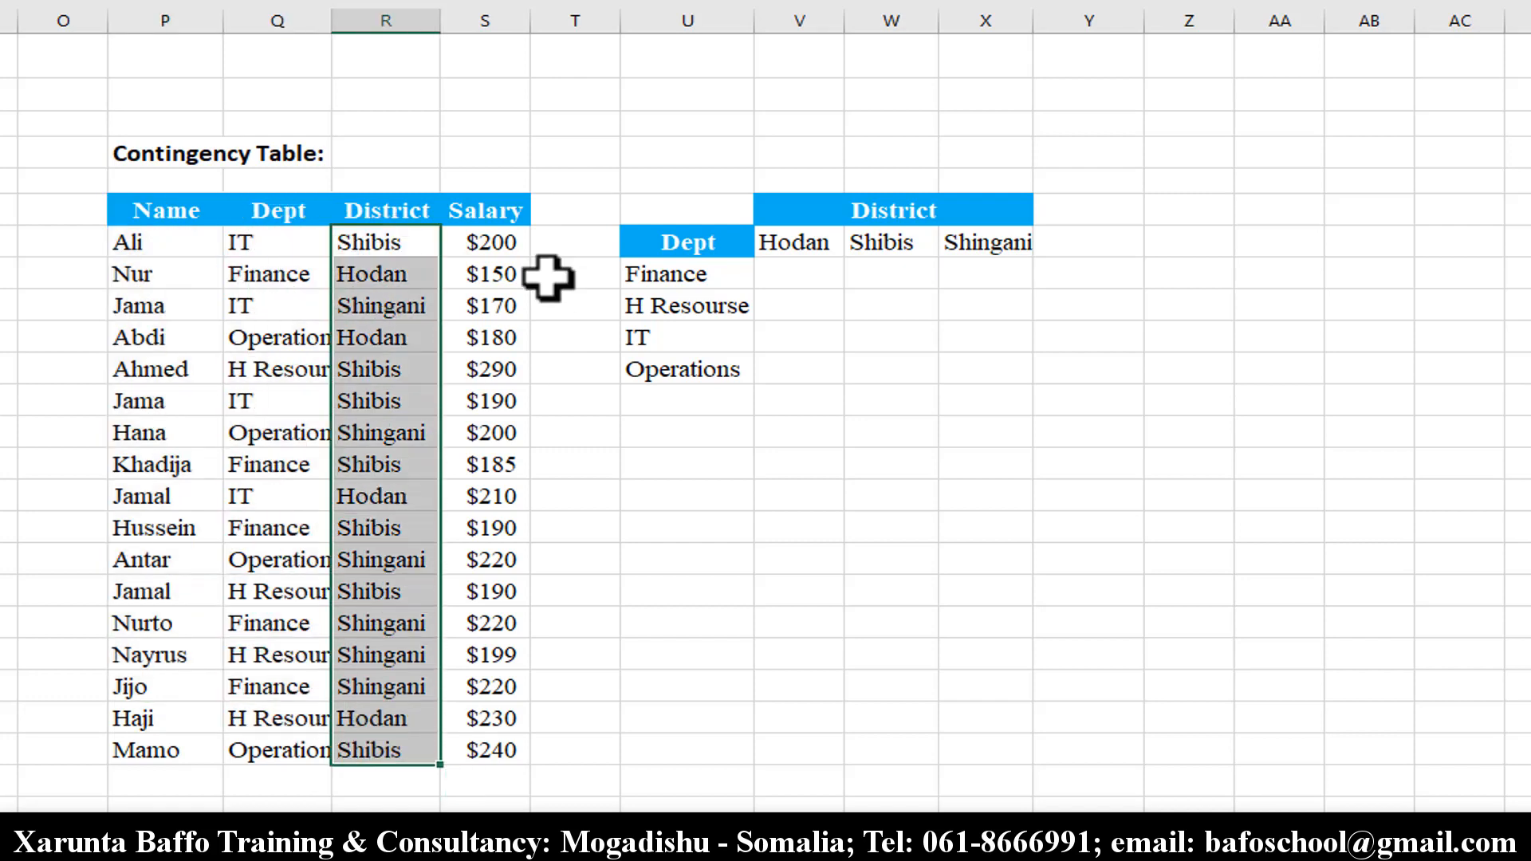
pyautogui.moveTo(474, 239); pyautogui.dragTo(482, 718)
pyautogui.moveTo(279, 209); pyautogui.dragTo(359, 750)
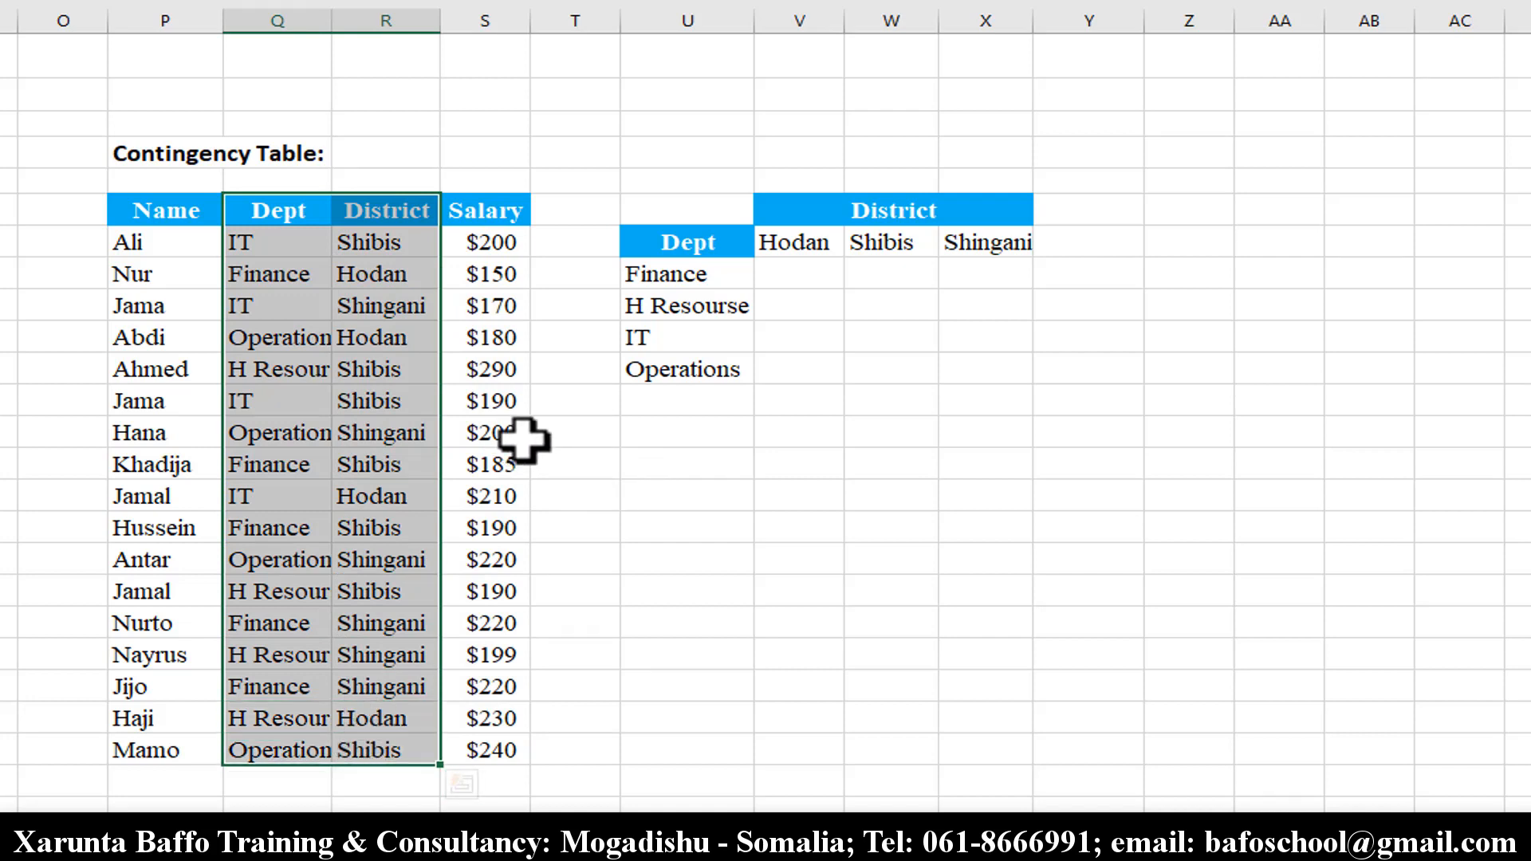
pyautogui.click(821, 270)
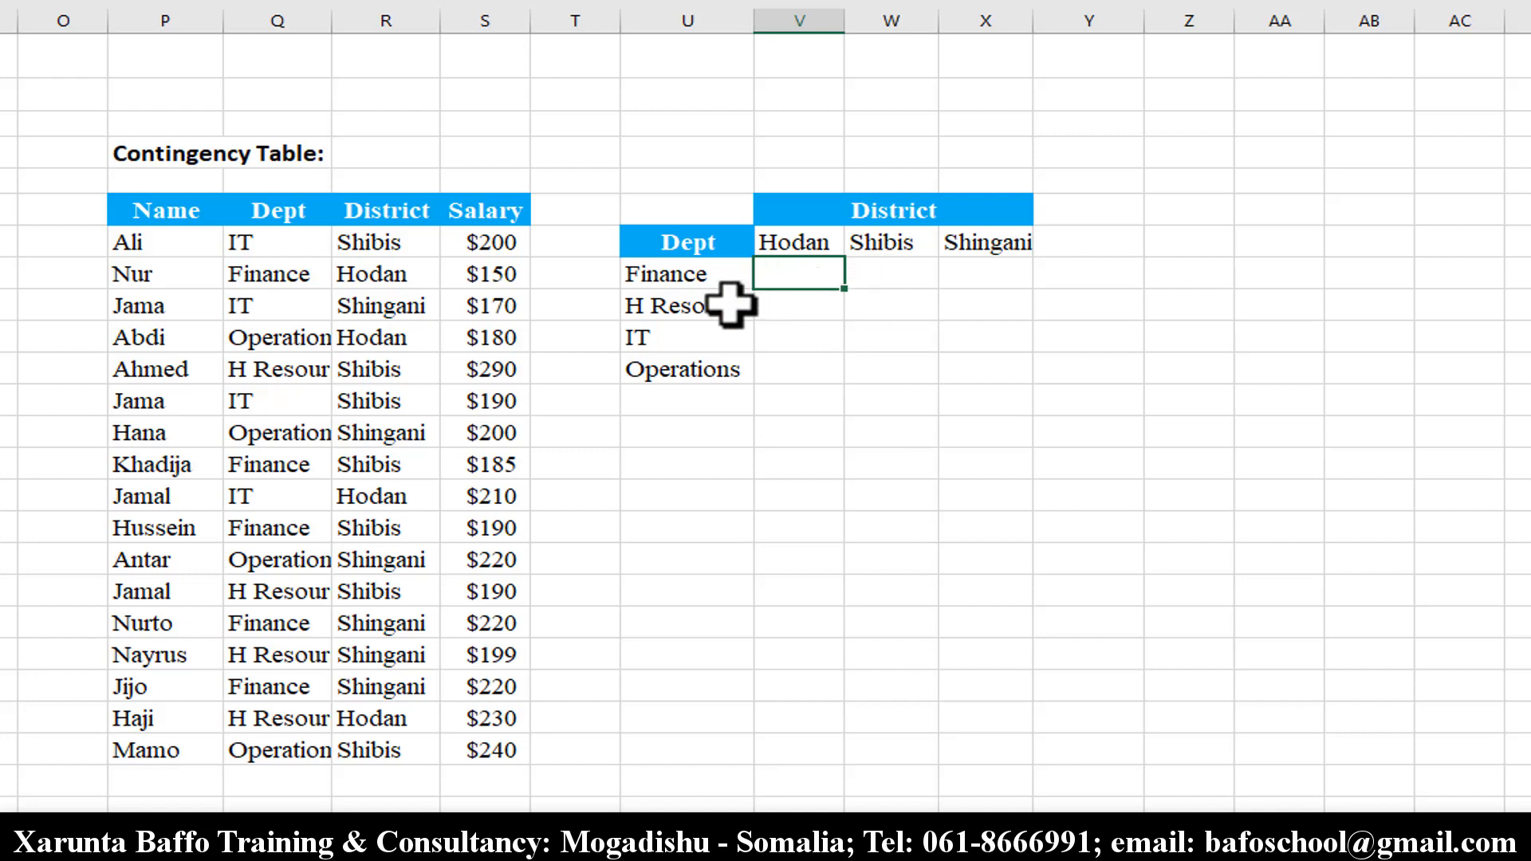
pyautogui.moveTo(710, 279); pyautogui.dragTo(701, 366)
pyautogui.moveTo(793, 243); pyautogui.dragTo(1001, 236)
# Start a COUNTIFS formula in the cross table cell V8, where Finance meets Hodan.
pyautogui.click(805, 275)
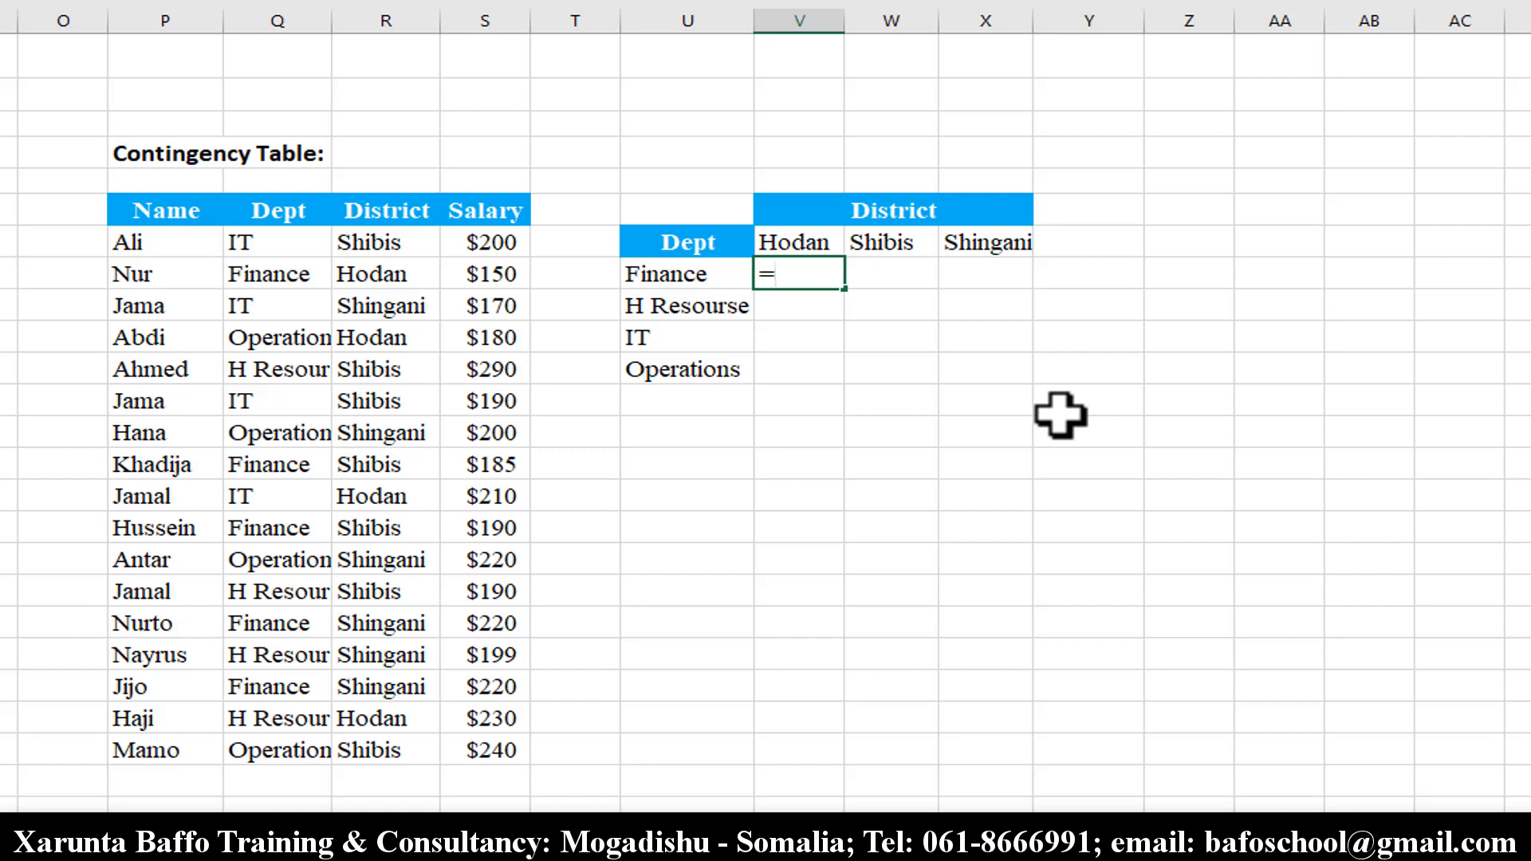
pyautogui.write('countif')
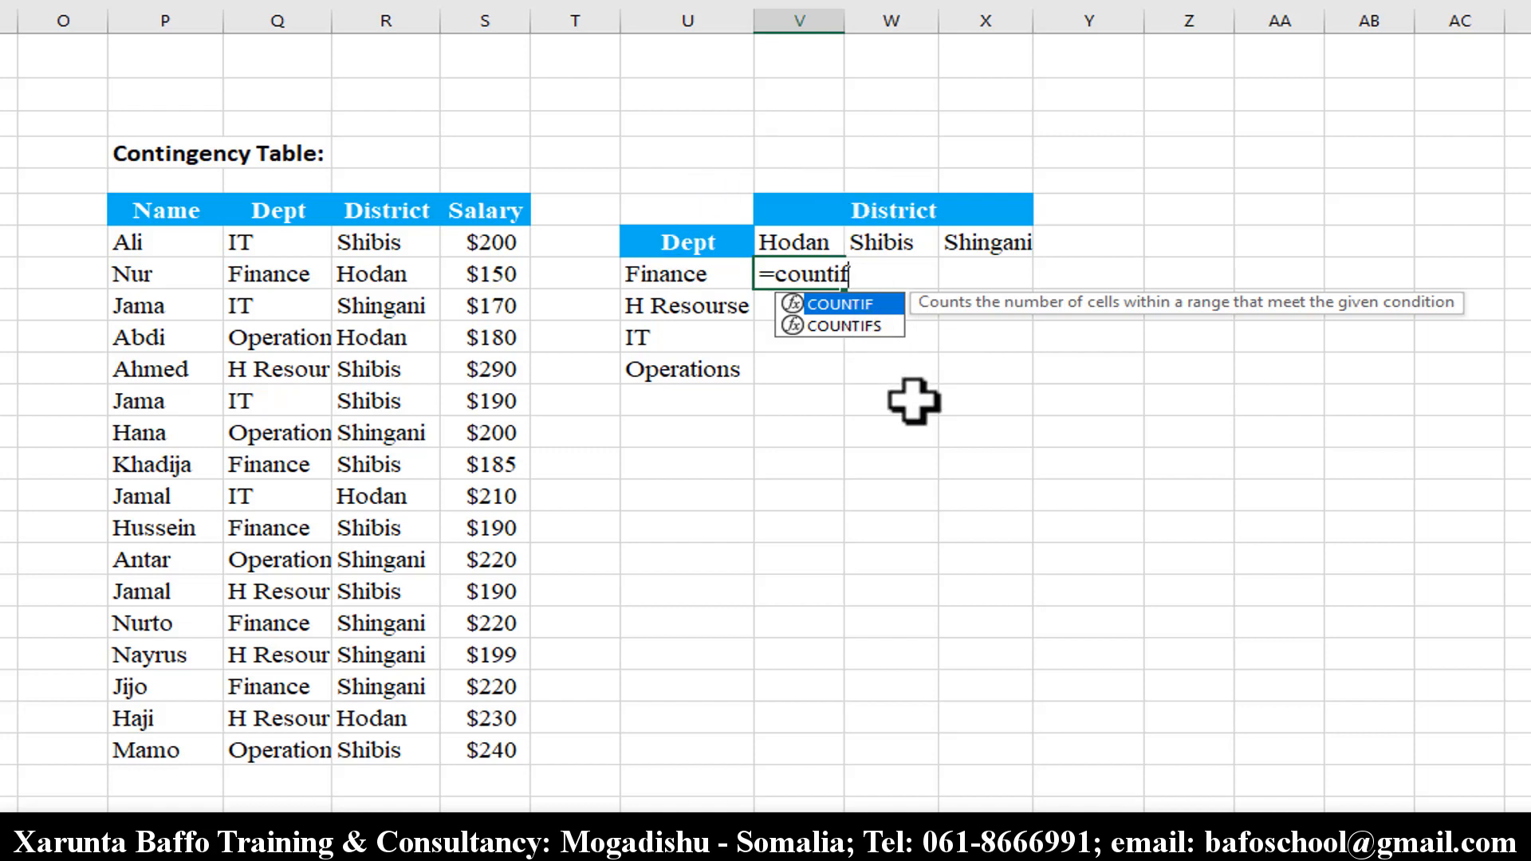
pyautogui.press('Down')
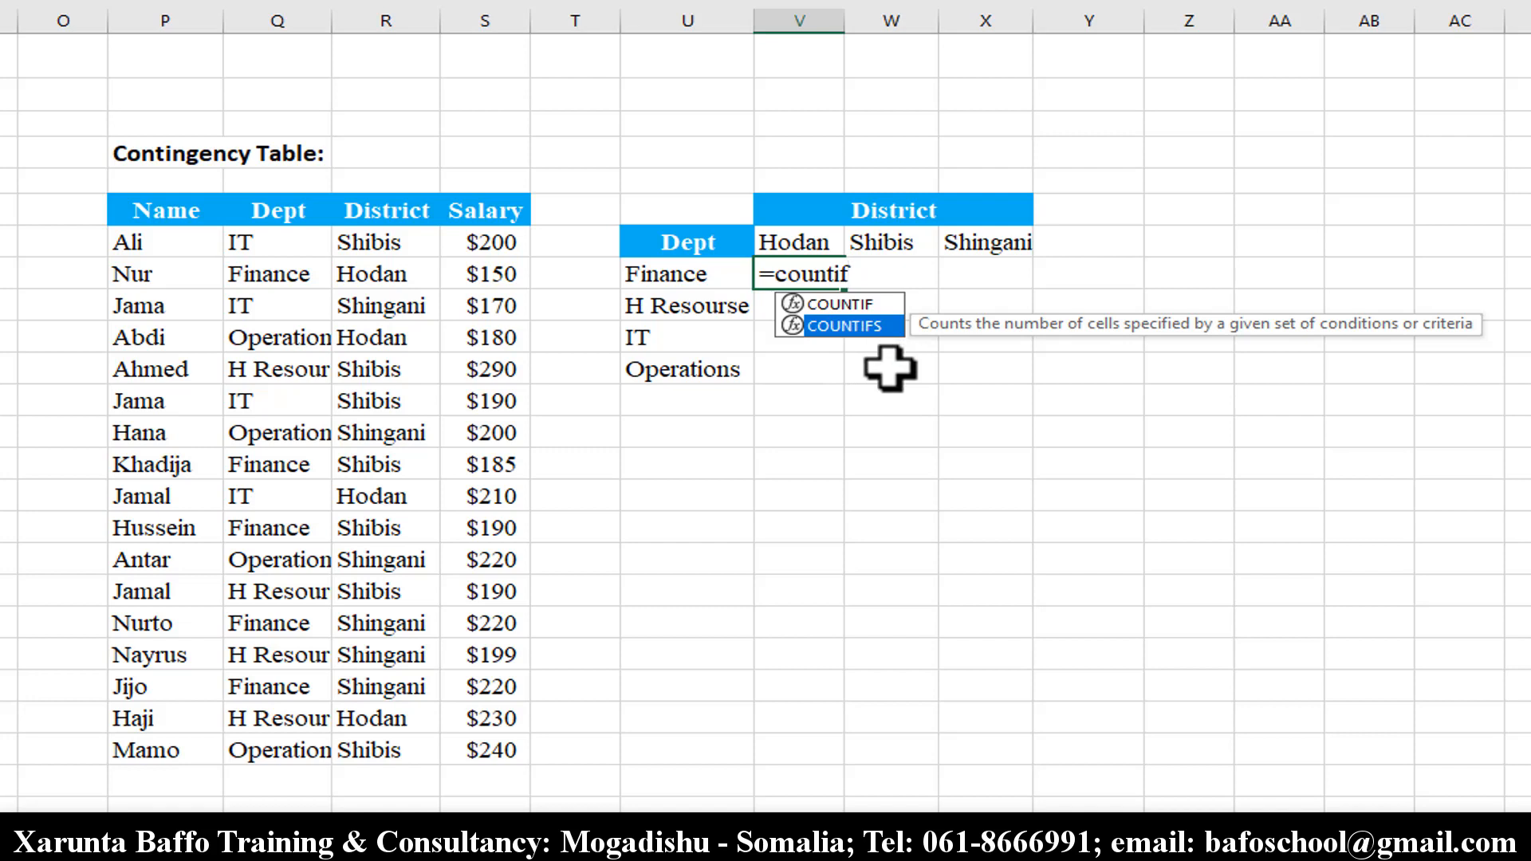
pyautogui.press('Tab')
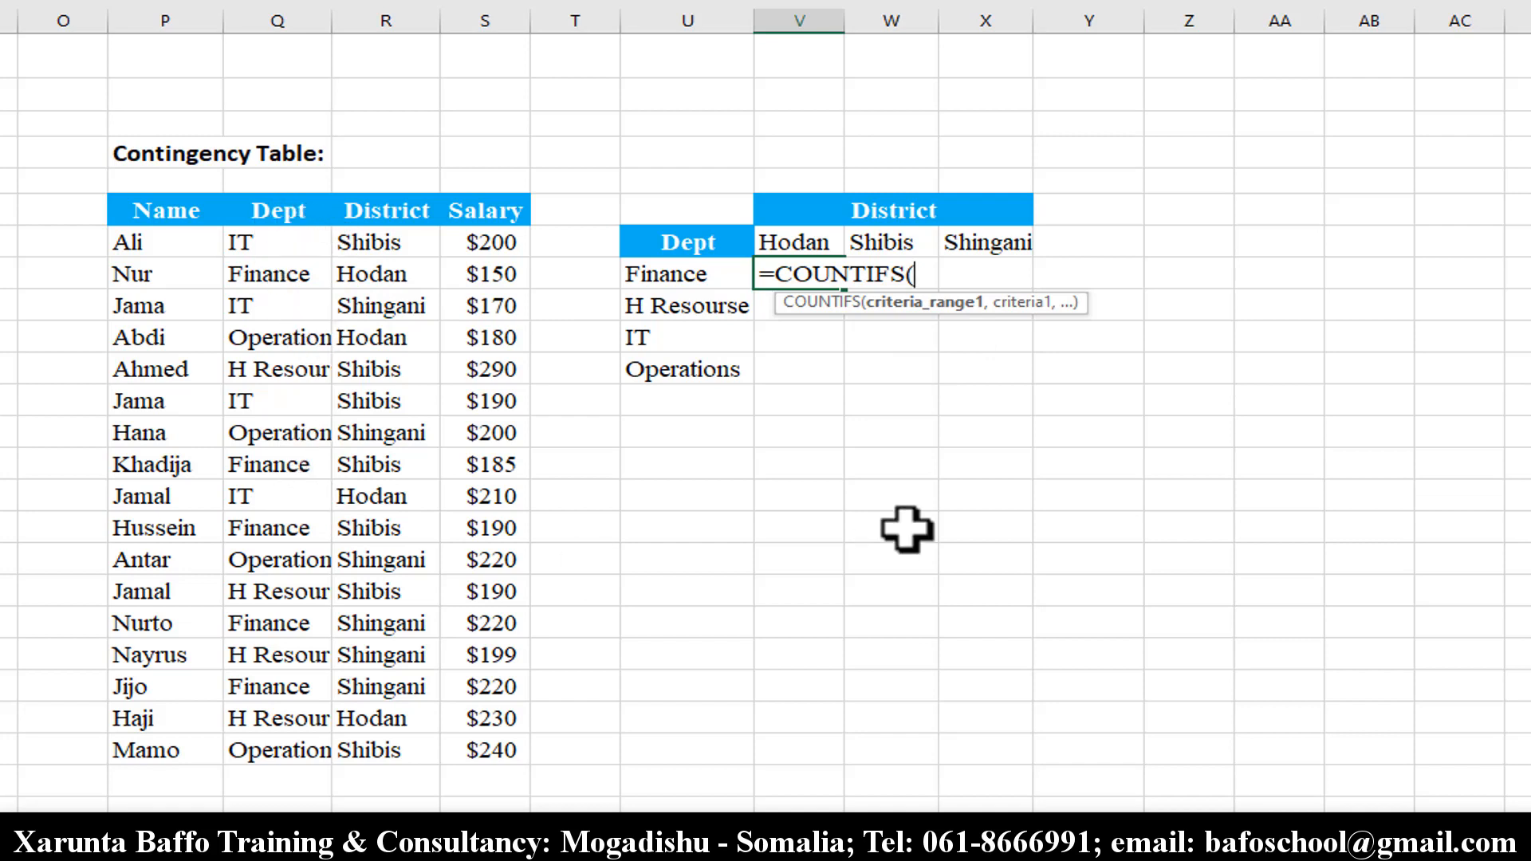
pyautogui.write(',')
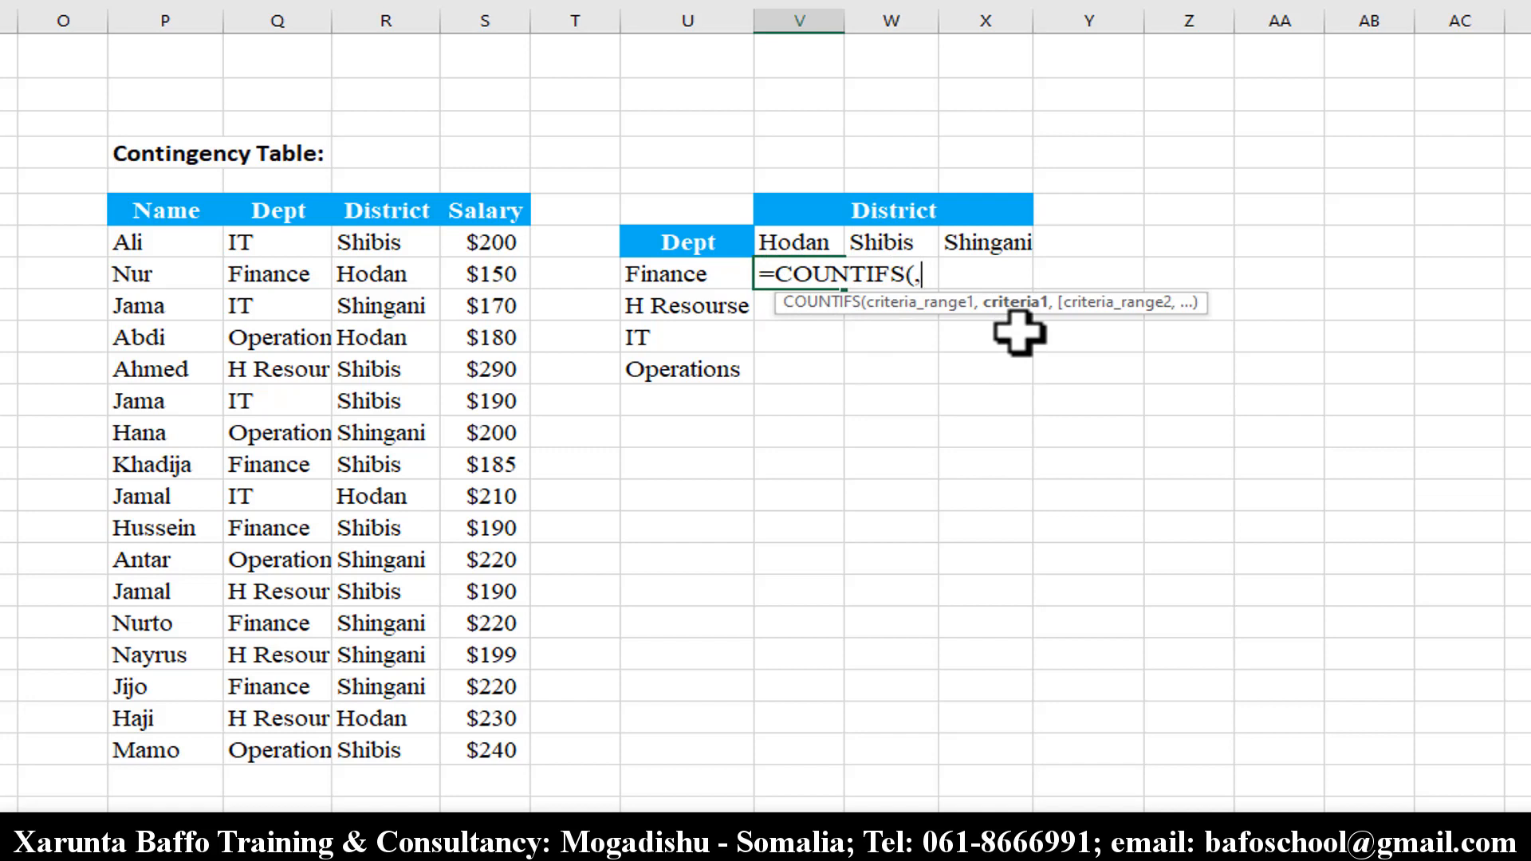
pyautogui.press('BackSpace')
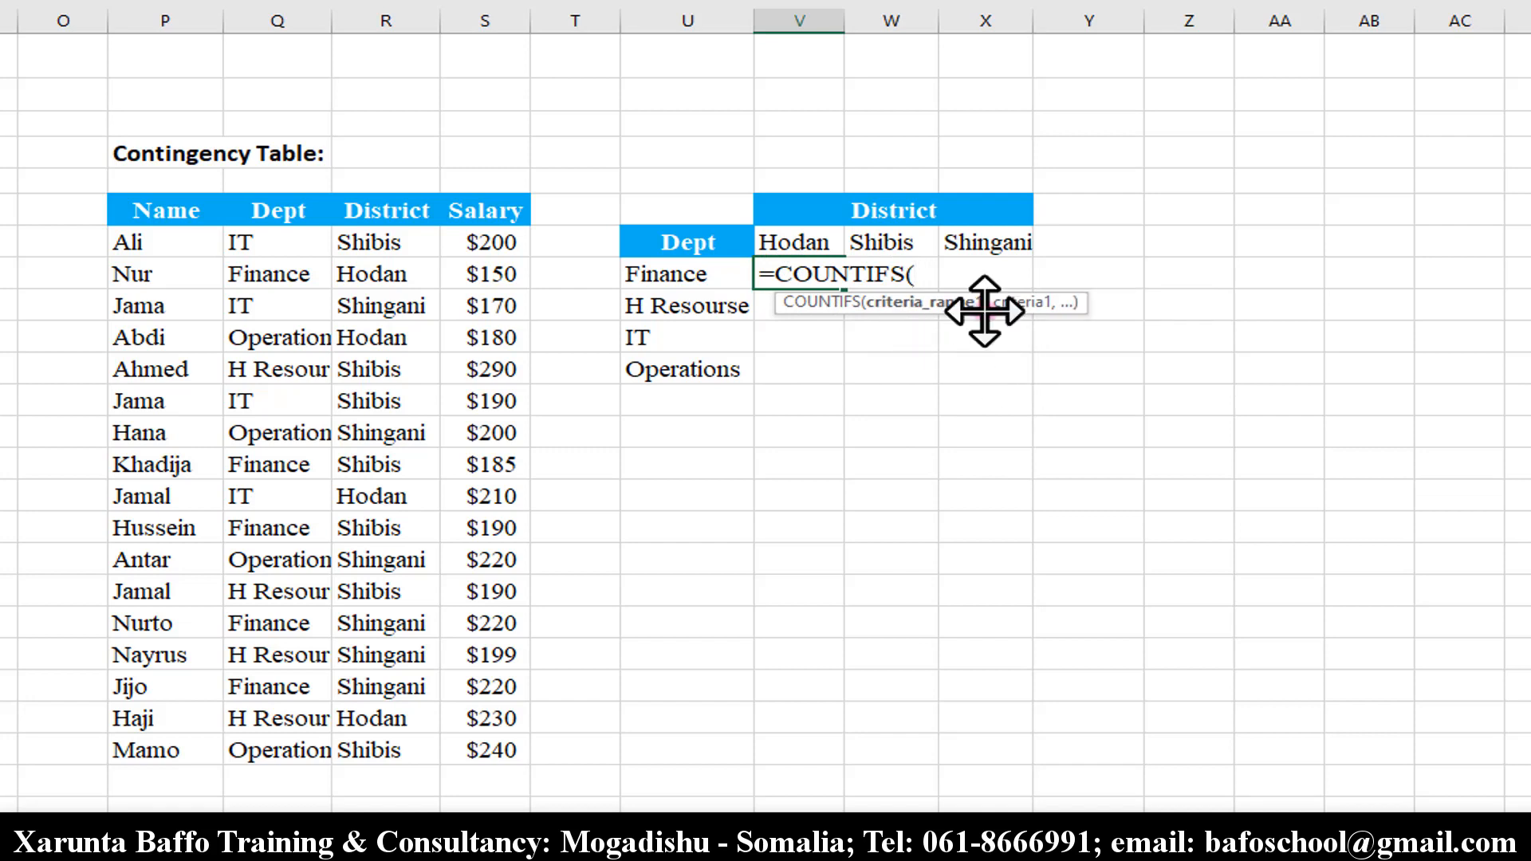
pyautogui.write(',')
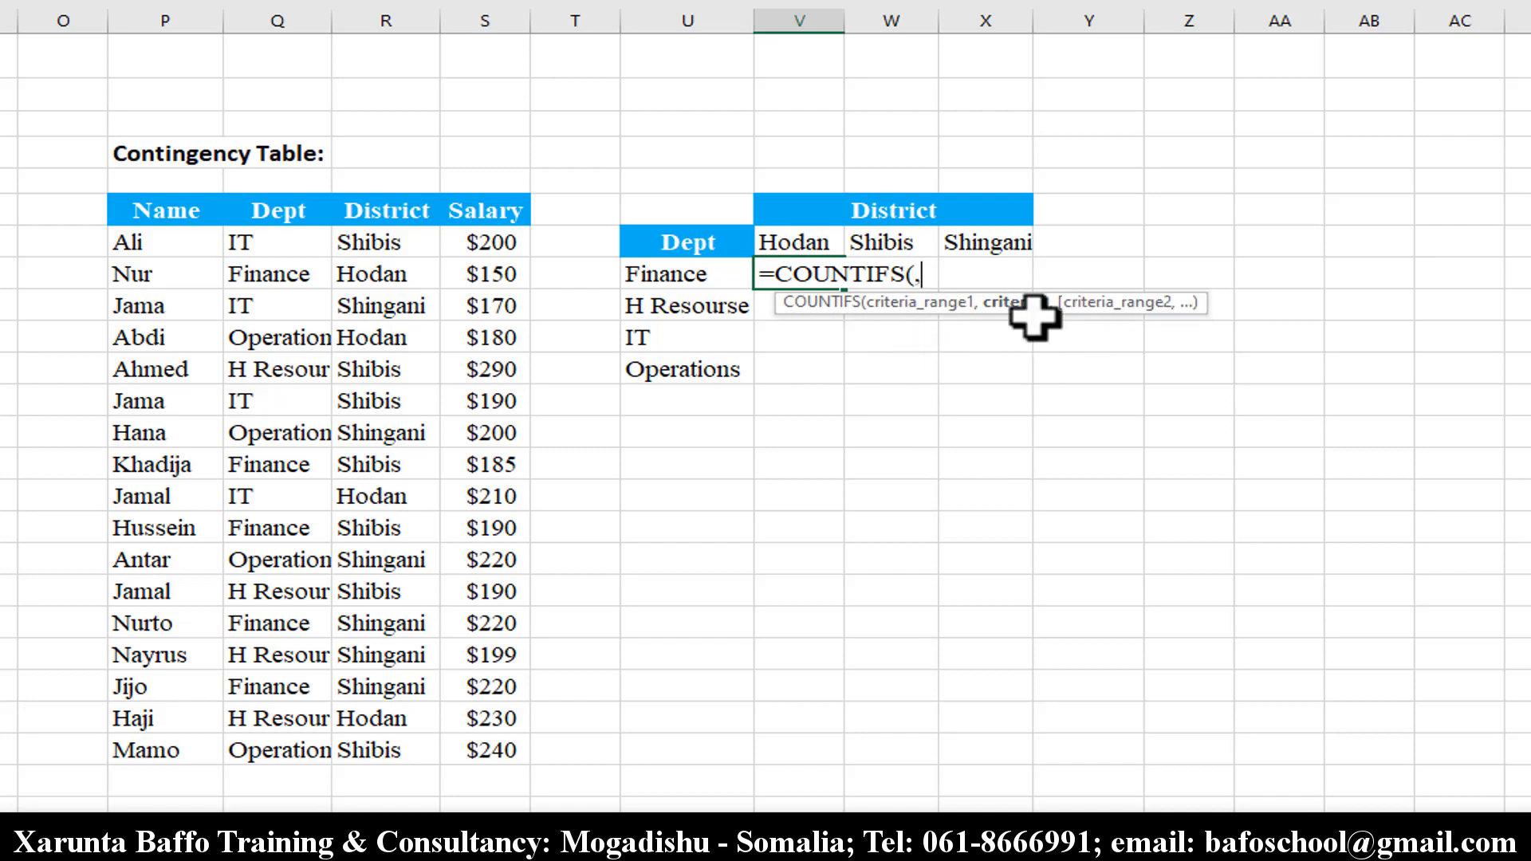
pyautogui.write(',')
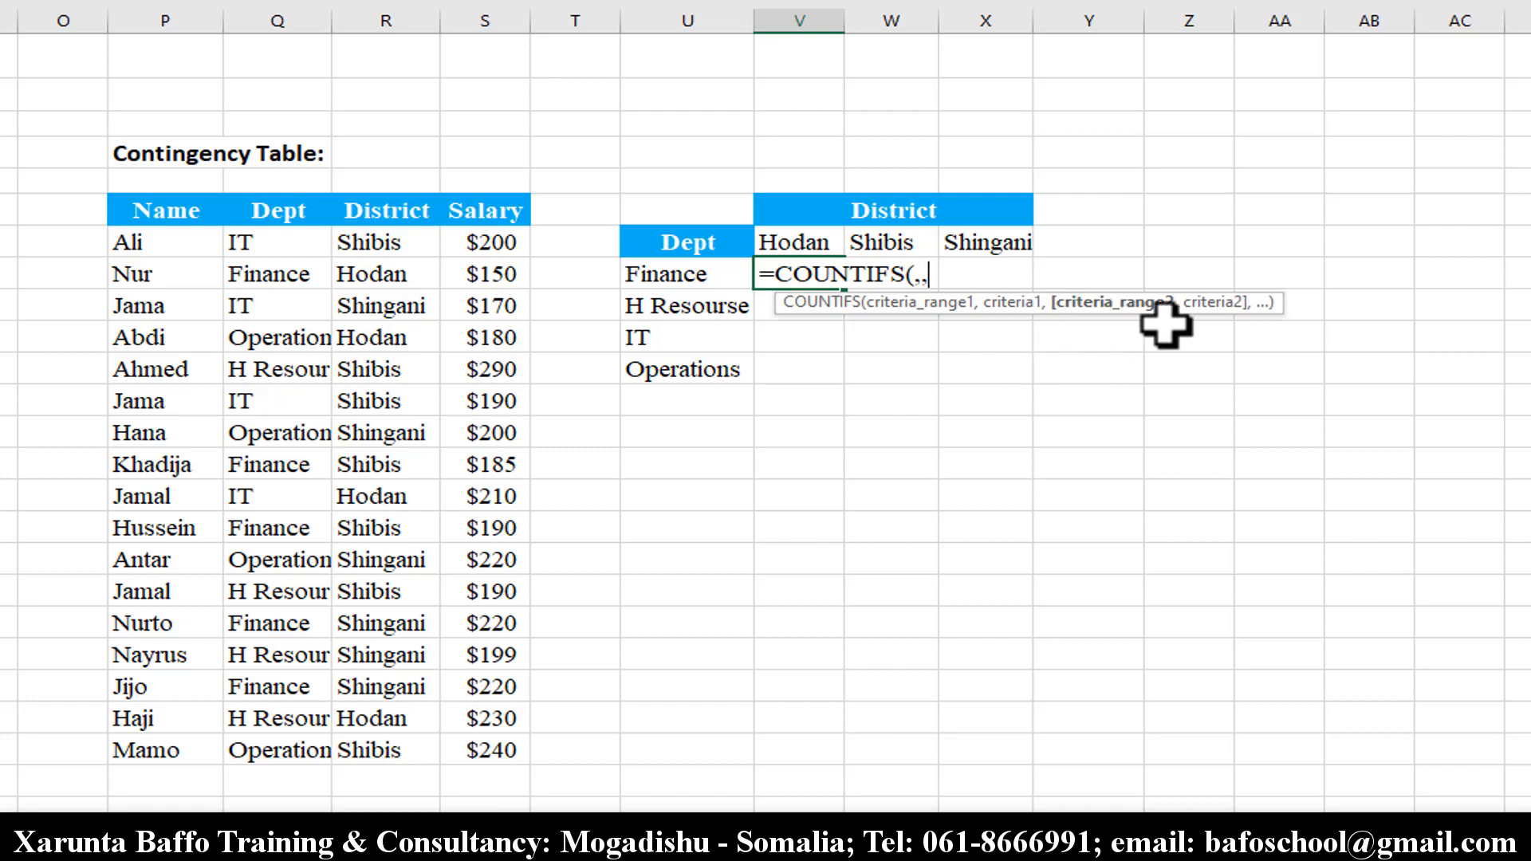
pyautogui.write(',')
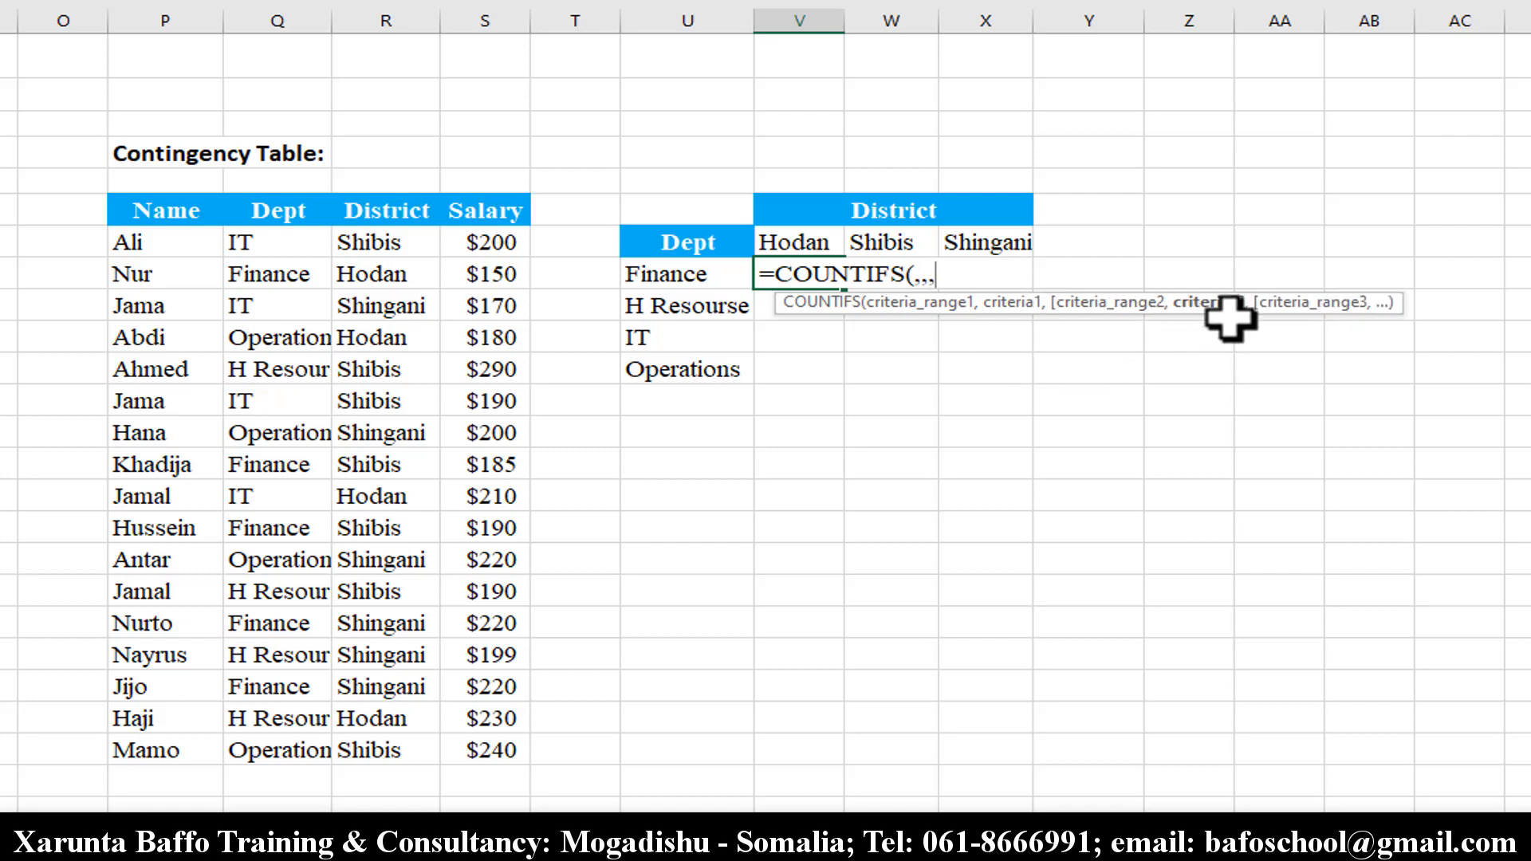
pyautogui.write(',')
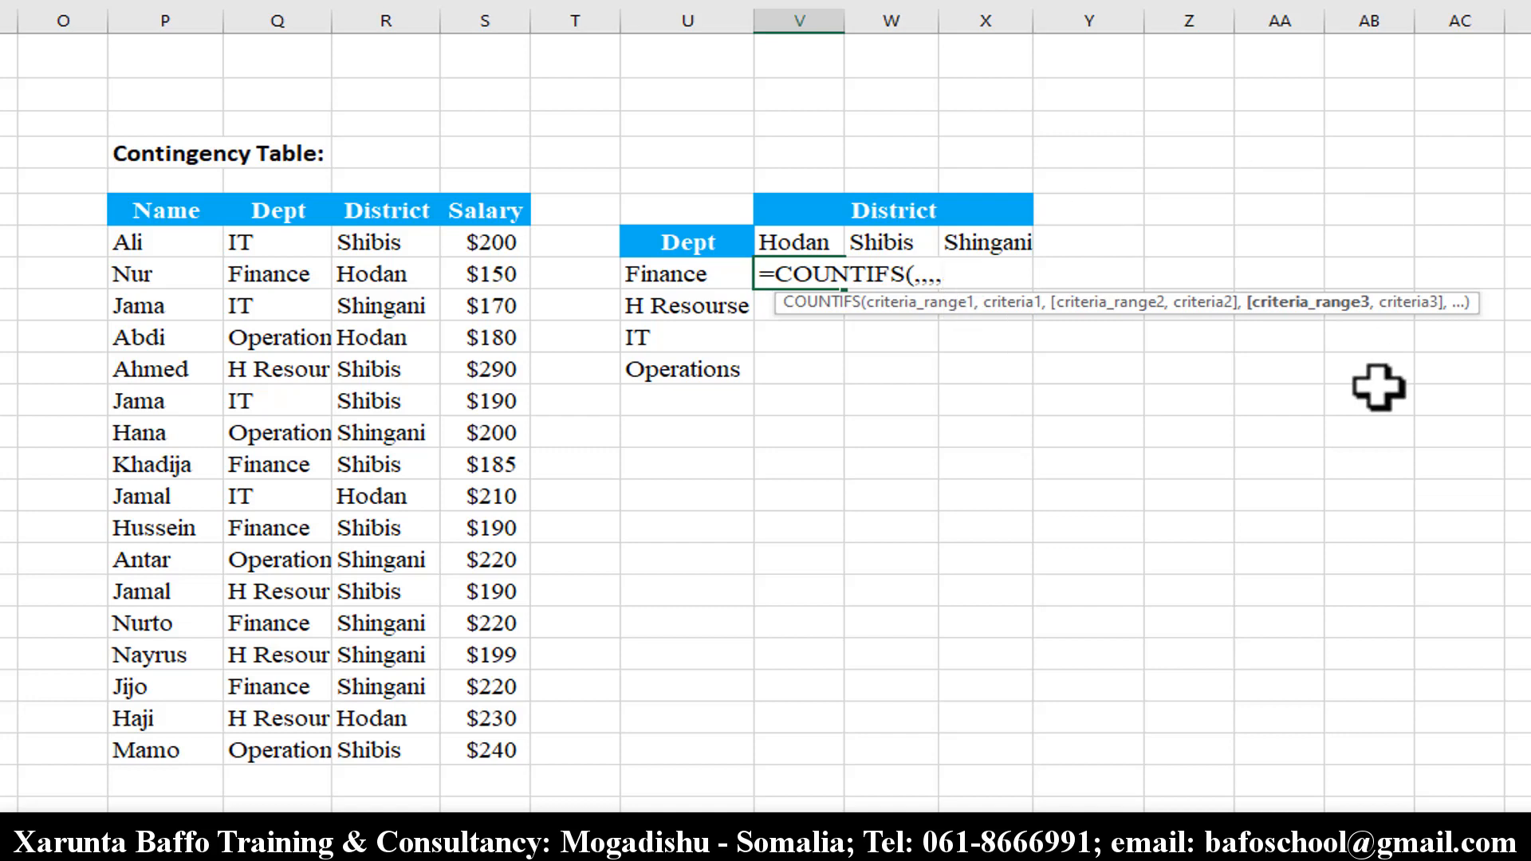
pyautogui.press('BackSpace')
pyautogui.press('BackSpace')
pyautogui.press('BackSpace')
pyautogui.press('BackSpace')
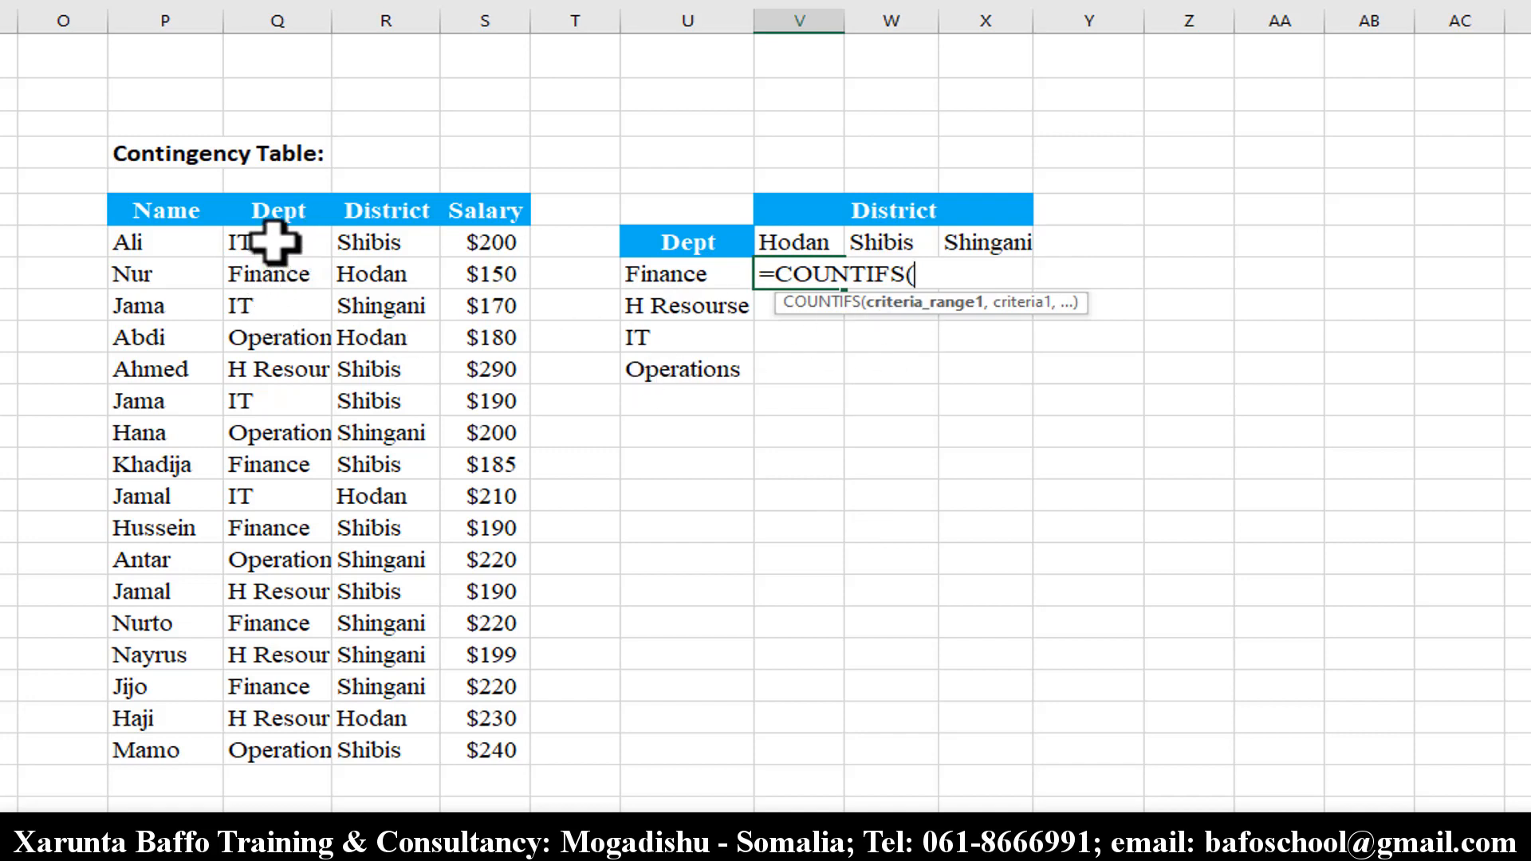
# Set the formula's first criteria range to the Dept data as the absolute reference $Q$7:$Q$23.
pyautogui.moveTo(281, 239); pyautogui.dragTo(273, 750)
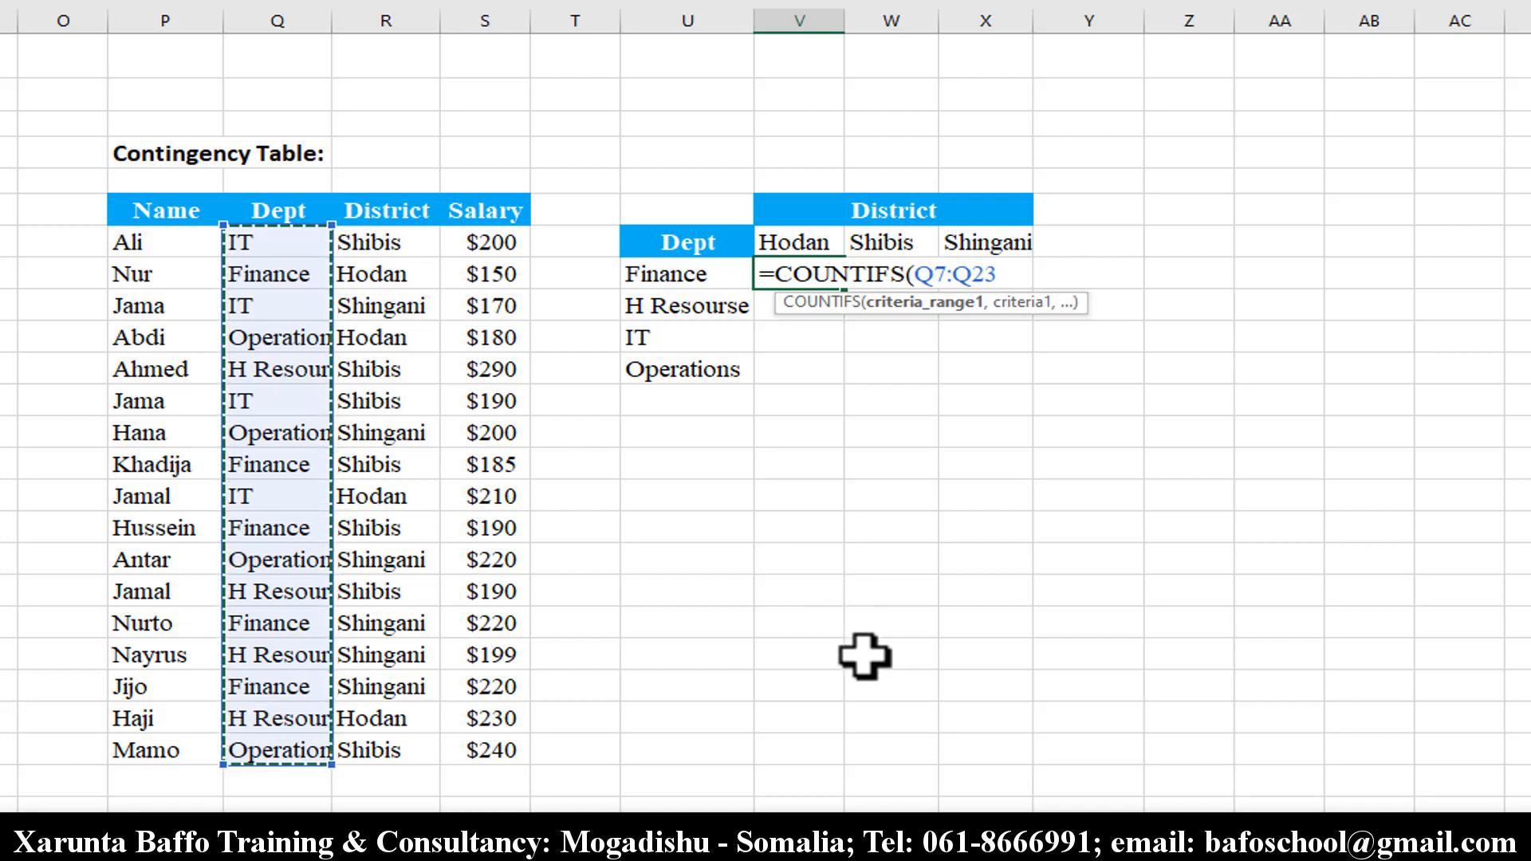
pyautogui.press('F4')
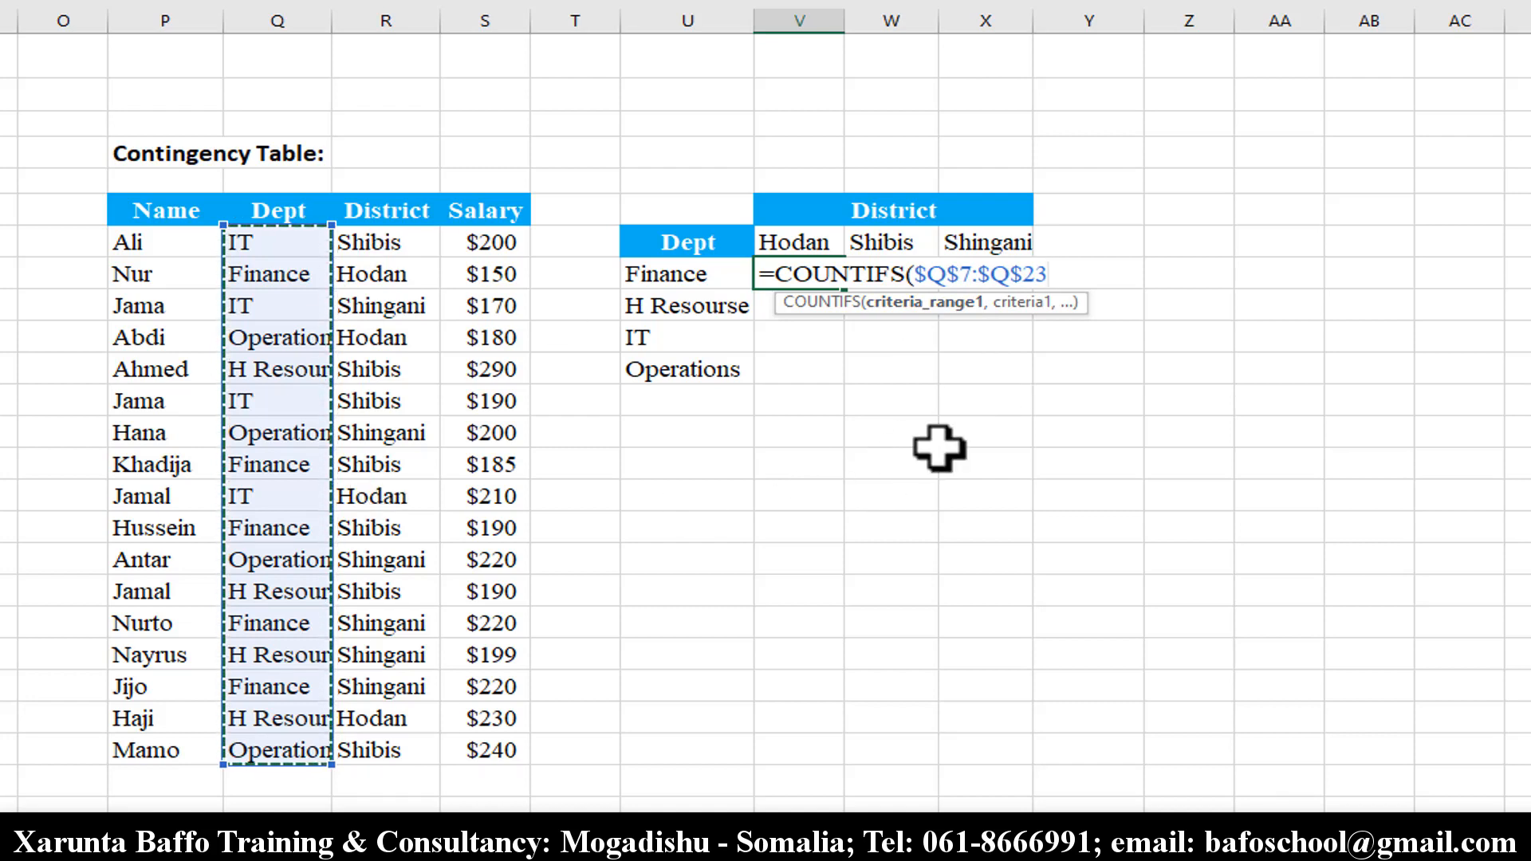
pyautogui.write(',')
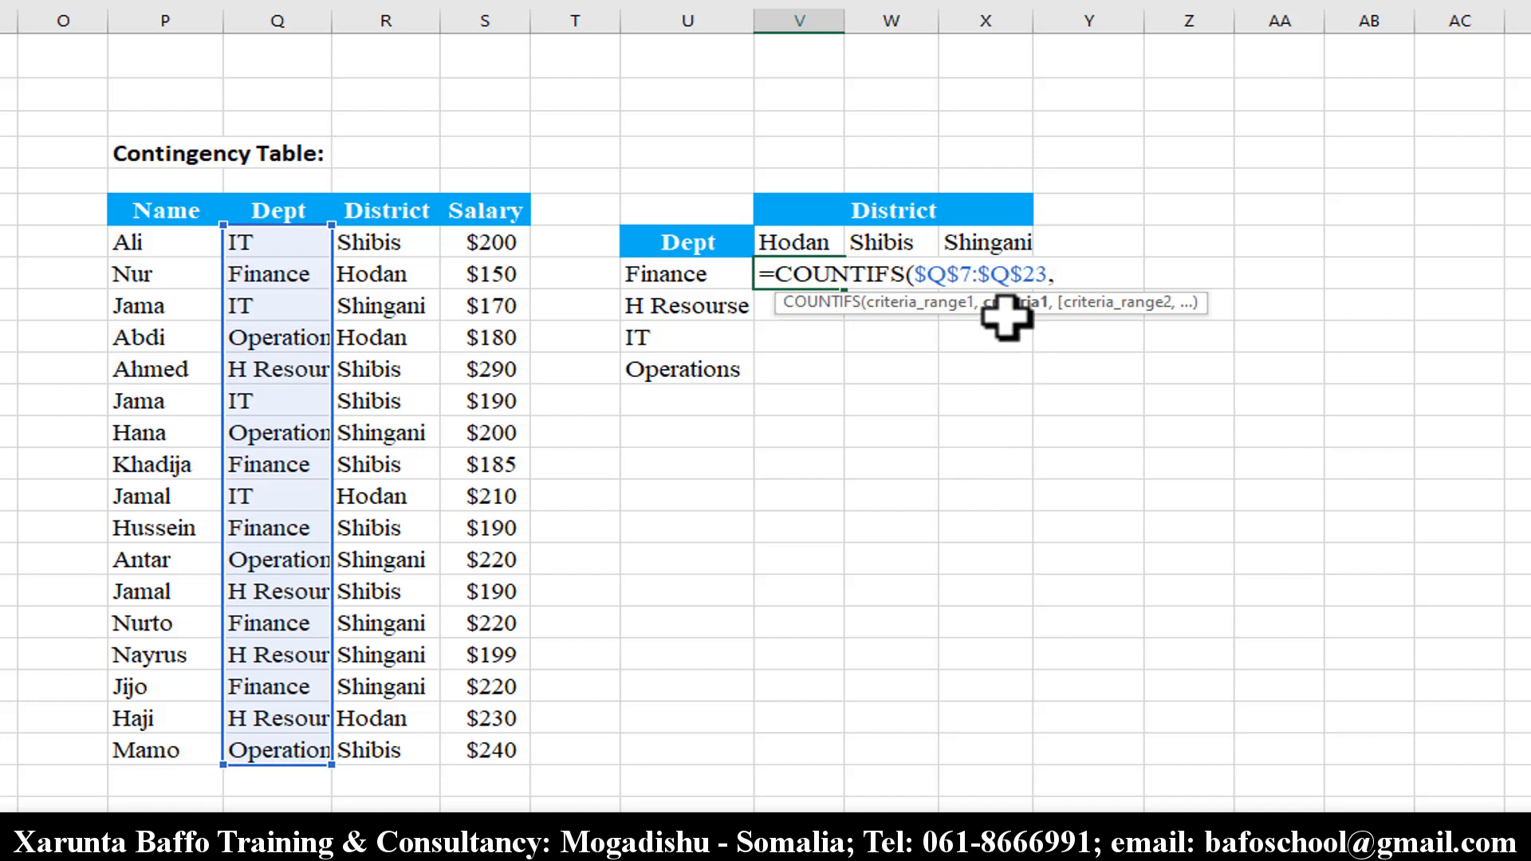
# Set the COUNTIFS formula's first criterion to the Finance heading as $U8, locking only the column.
pyautogui.click(672, 275)
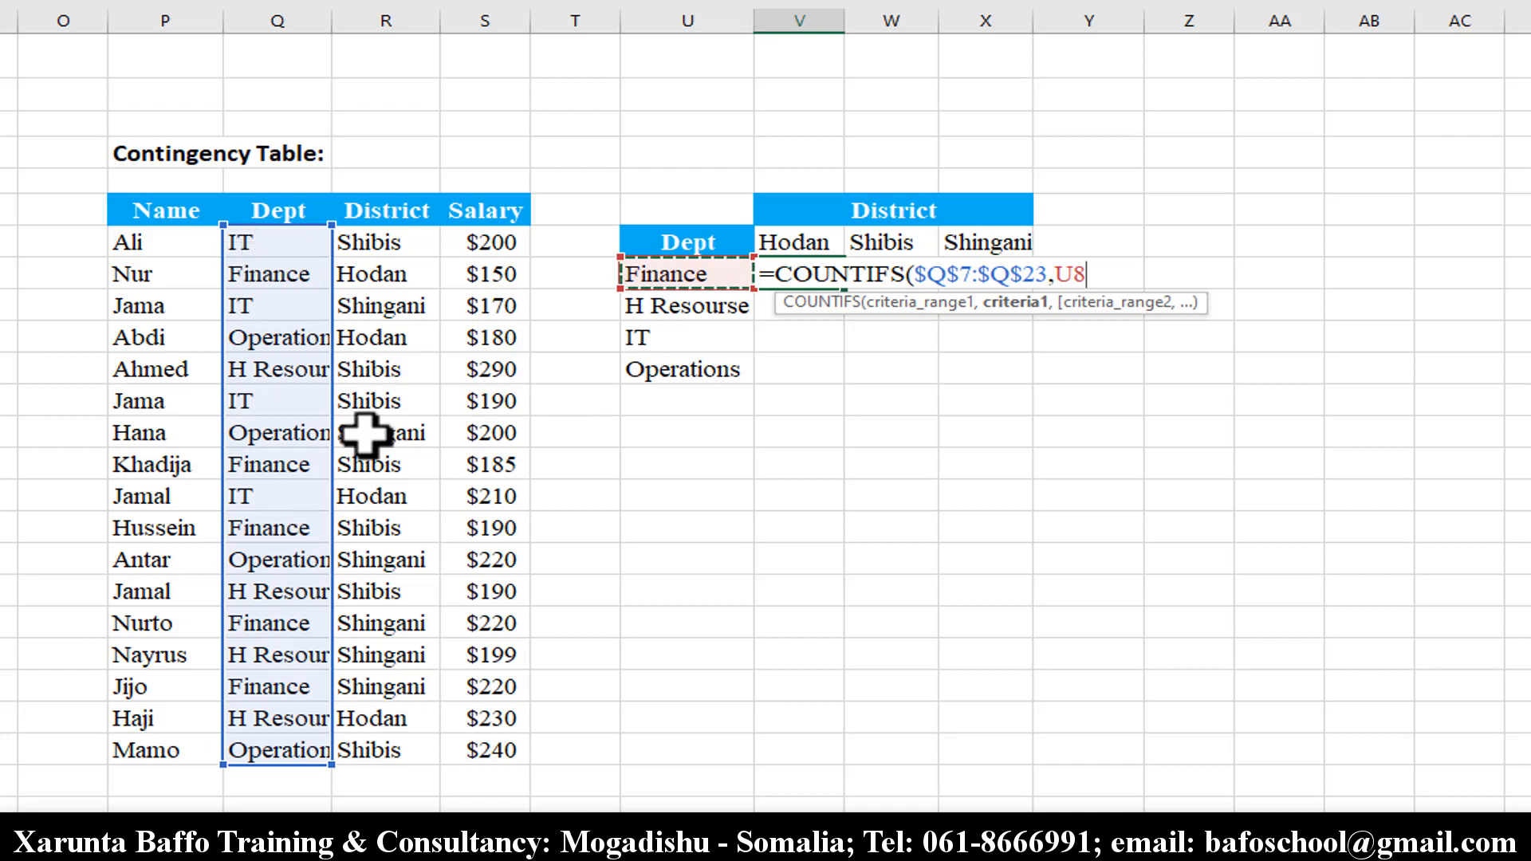
pyautogui.click(781, 234)
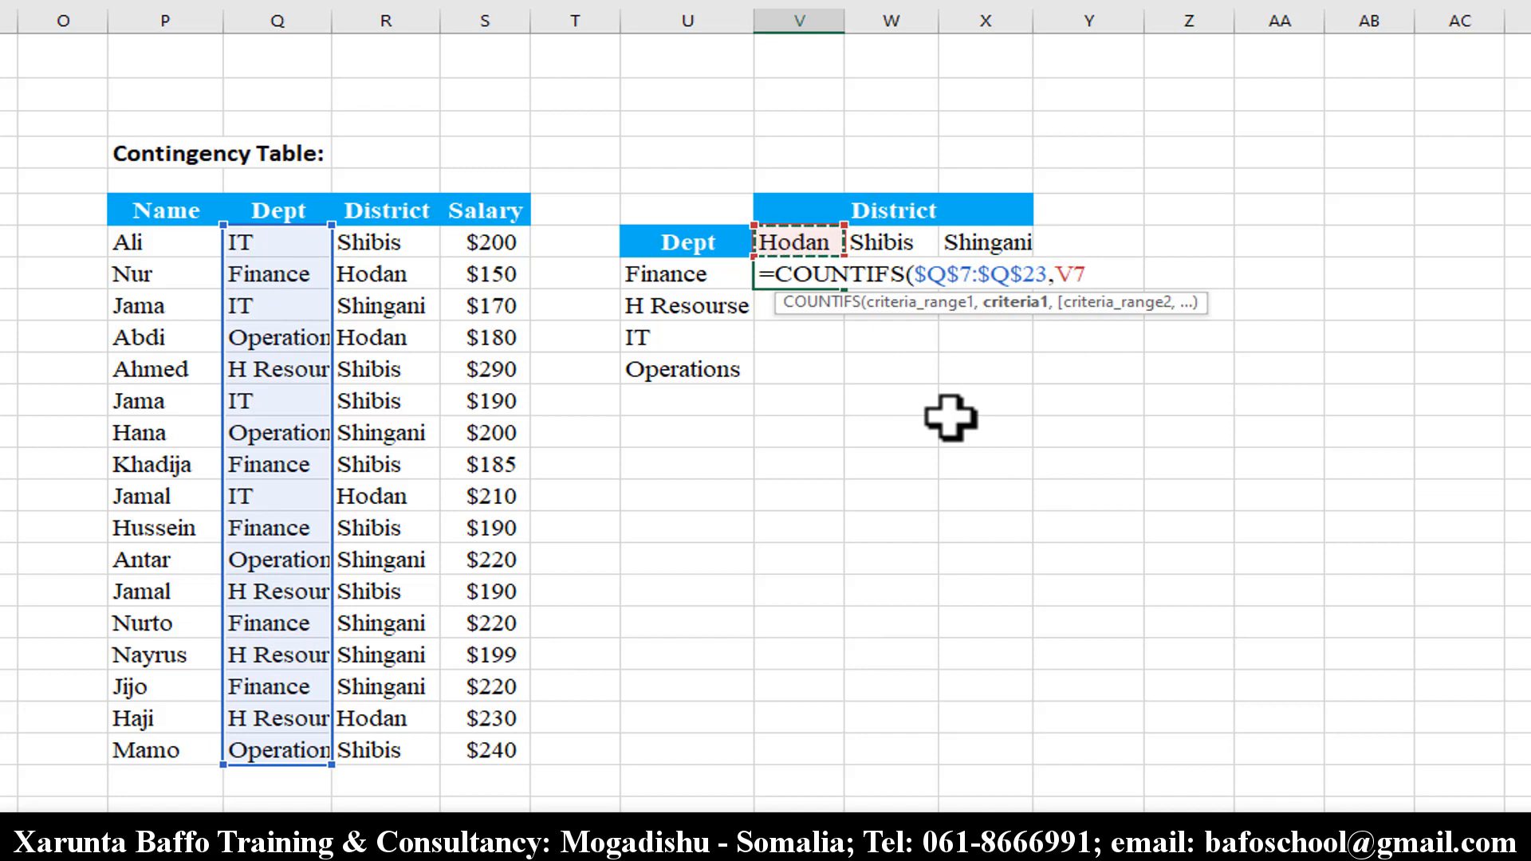
pyautogui.click(704, 274)
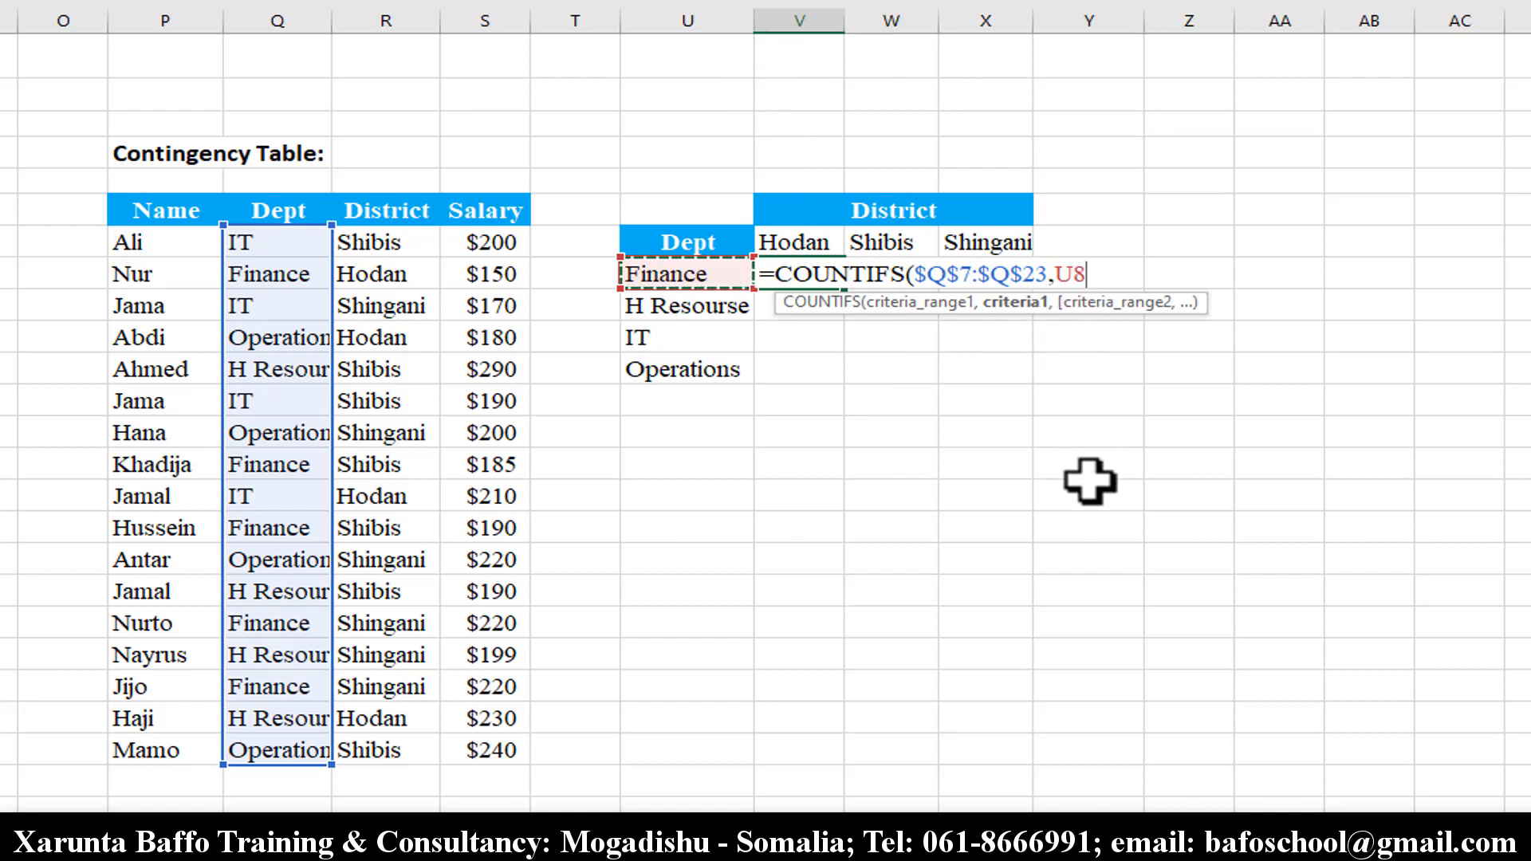
pyautogui.press('F4')
pyautogui.press('F4')
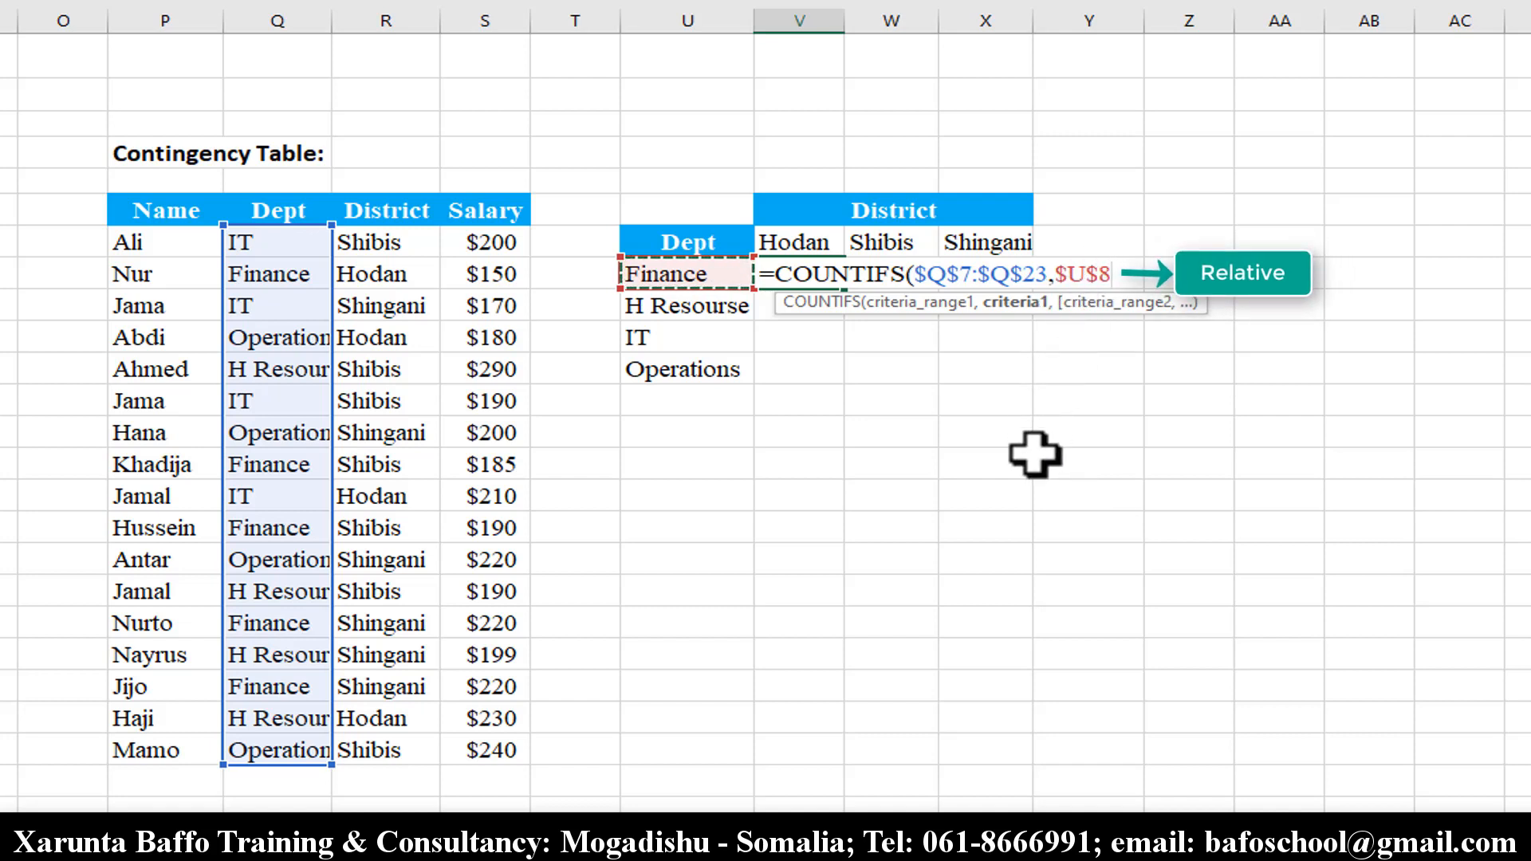
pyautogui.press('F4')
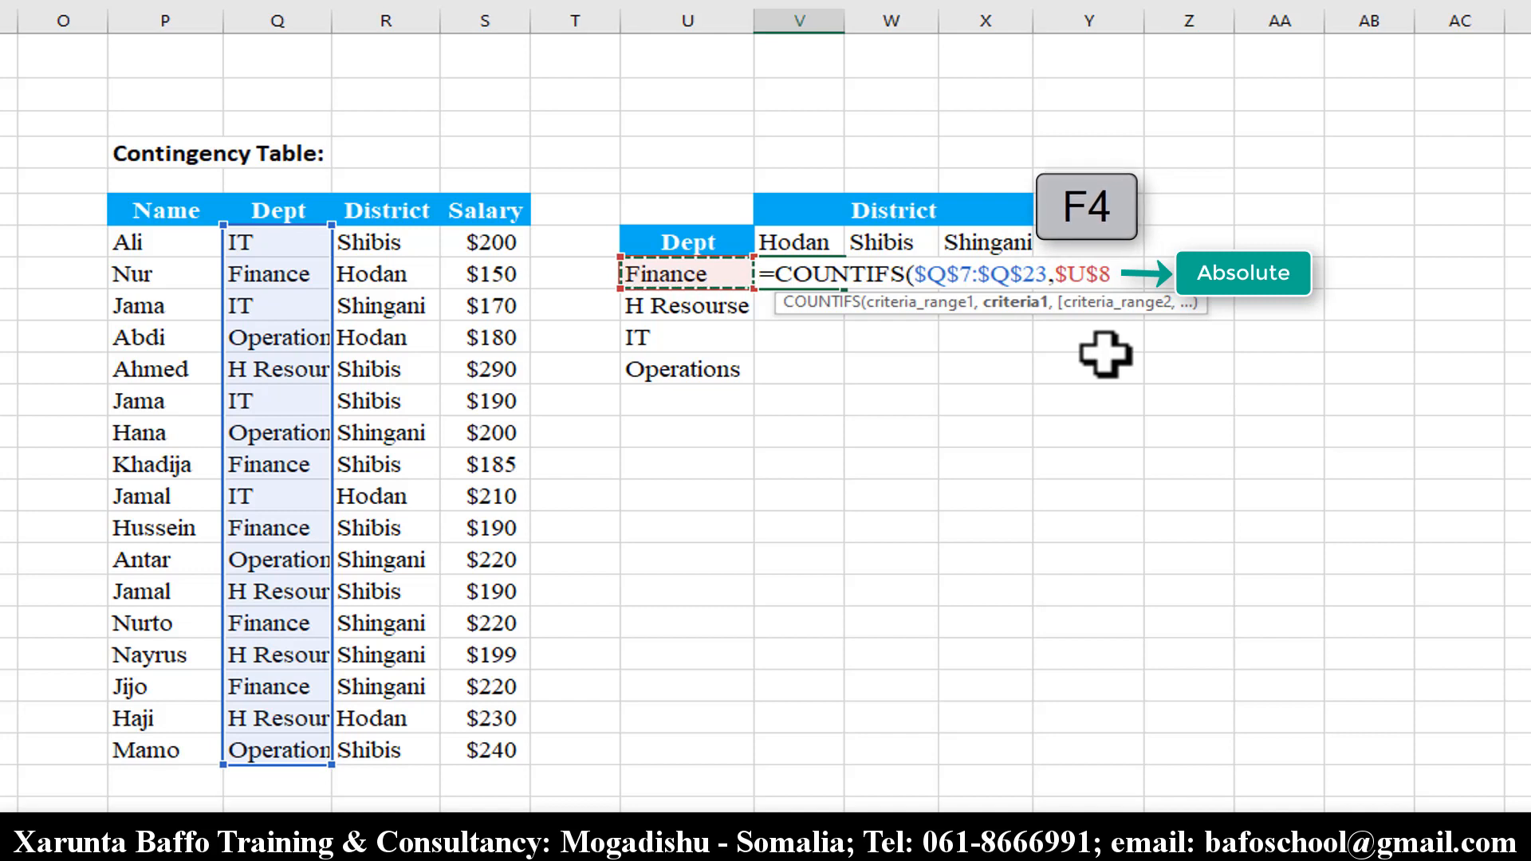
pyautogui.press('F4')
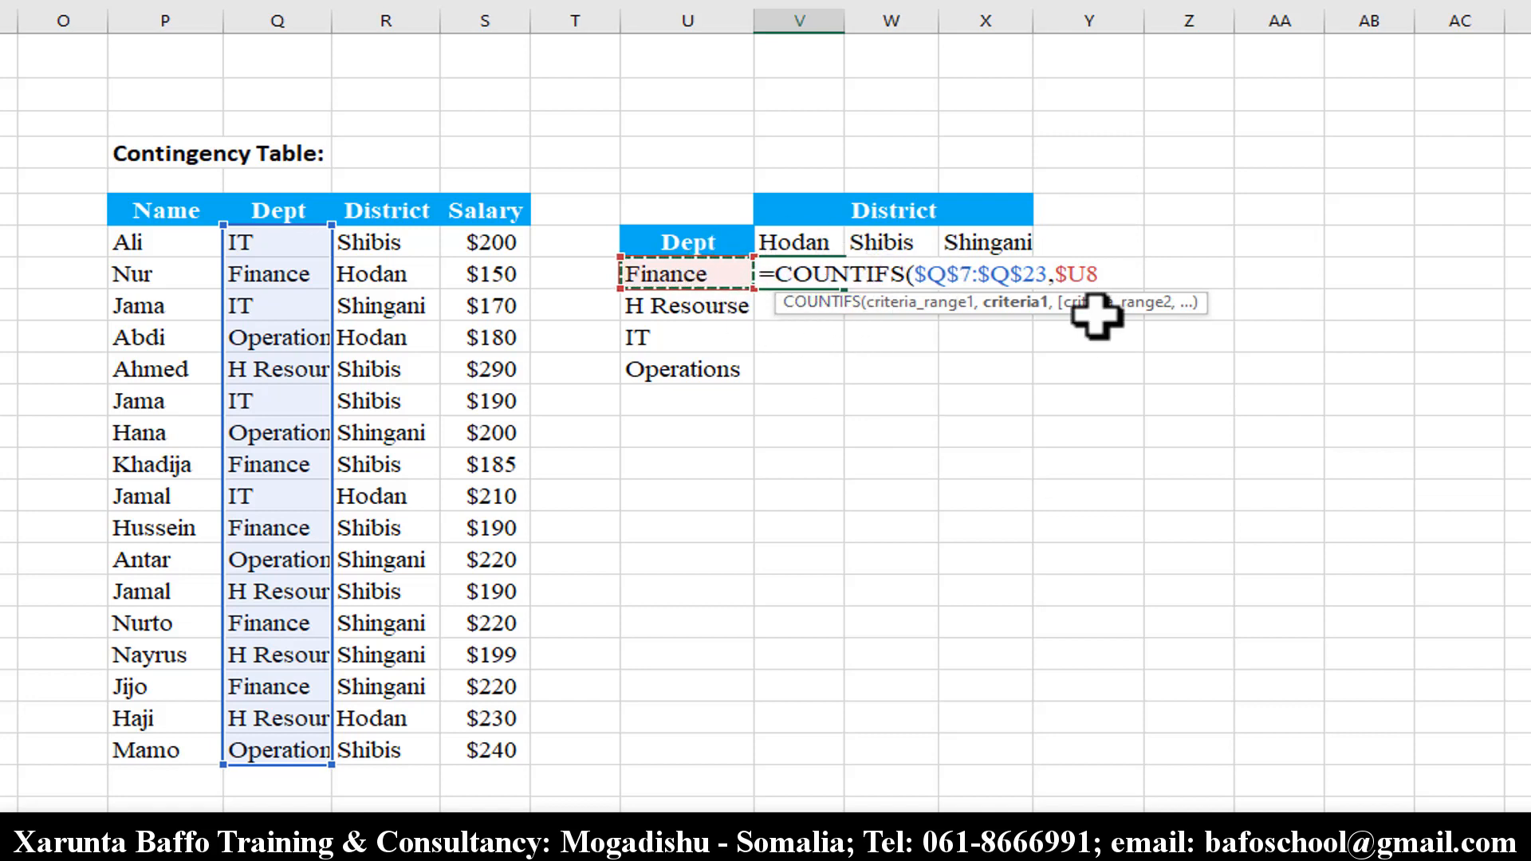
pyautogui.write(',')
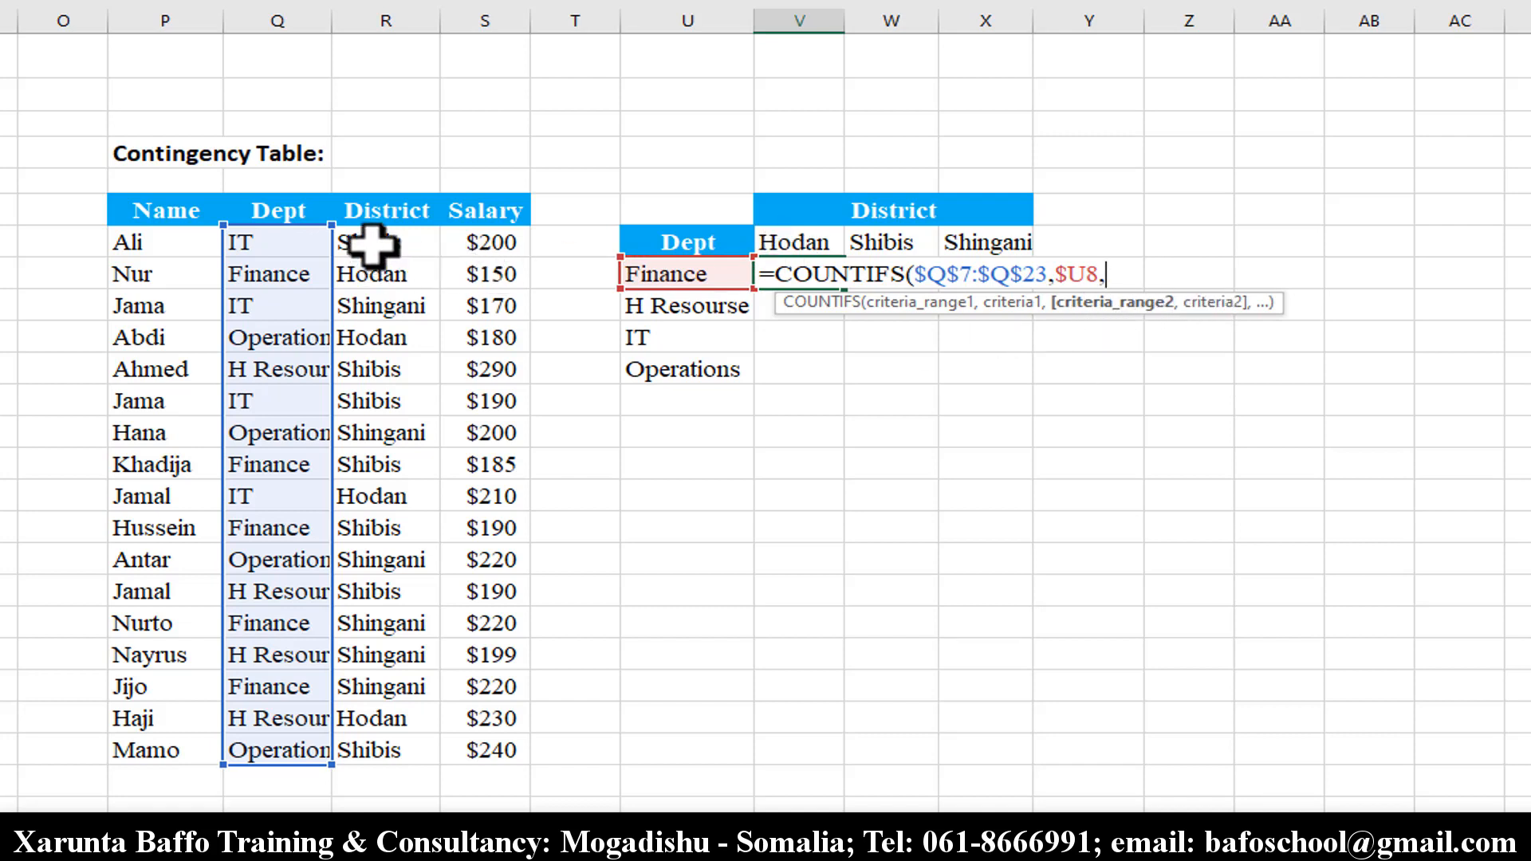
# Set the formula's second criteria range to the District data as the absolute reference $R$7:$R$23.
pyautogui.moveTo(372, 248); pyautogui.dragTo(352, 746)
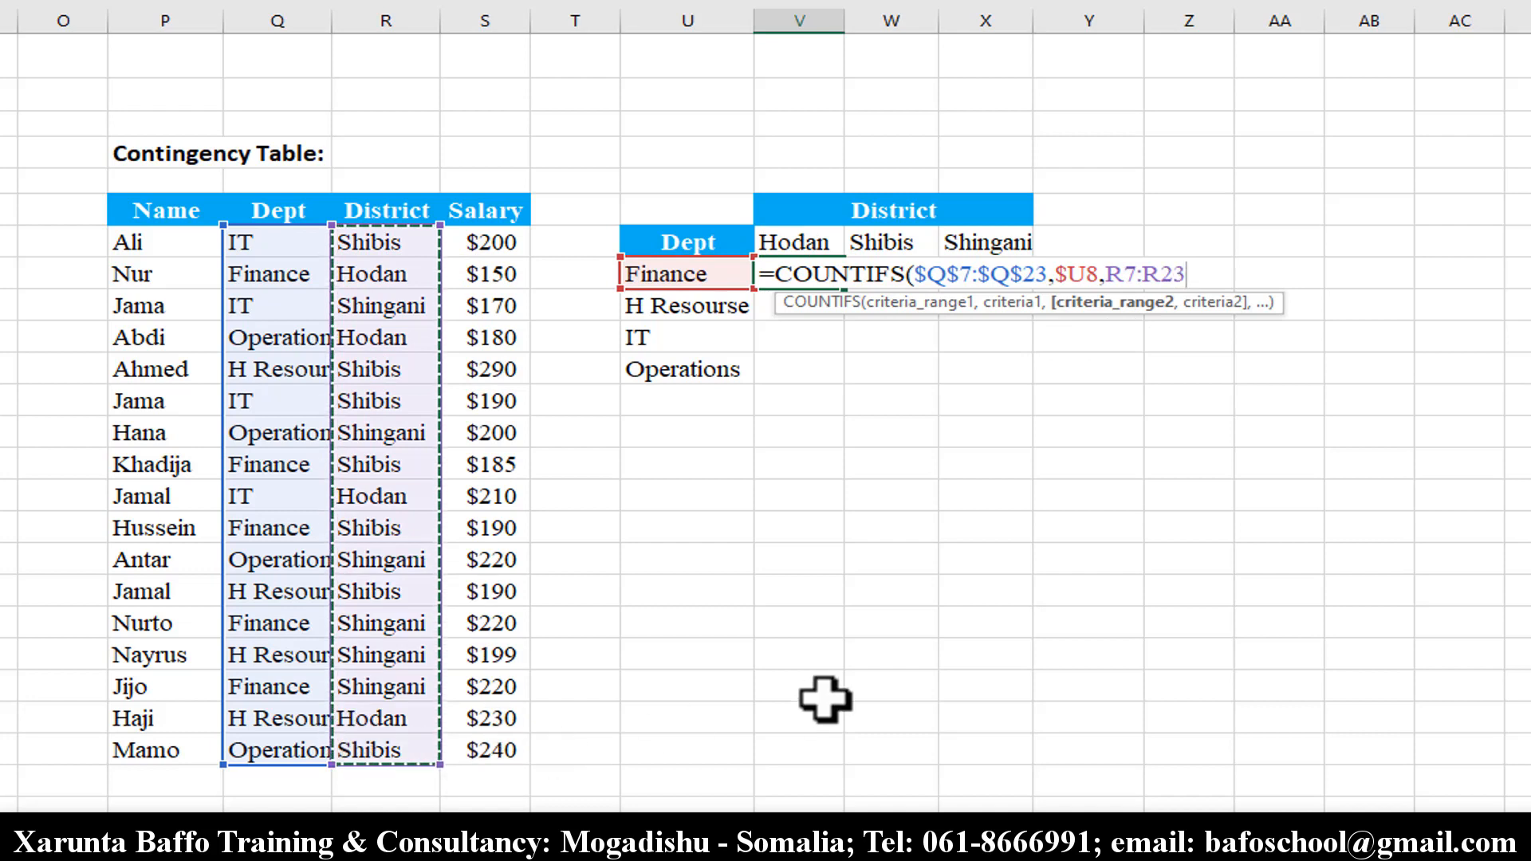
pyautogui.press('F4')
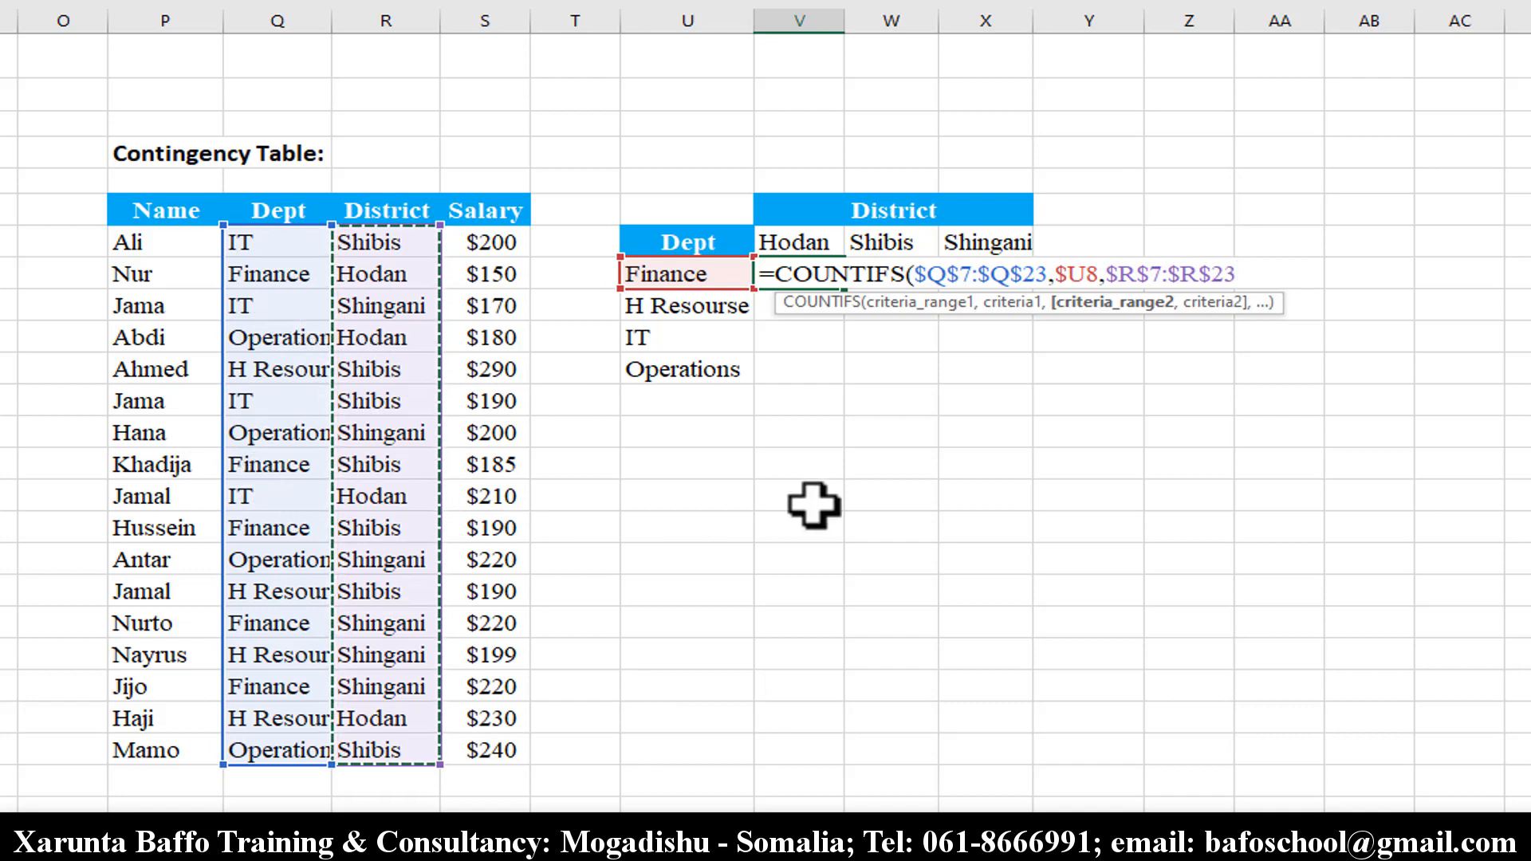
pyautogui.write(',')
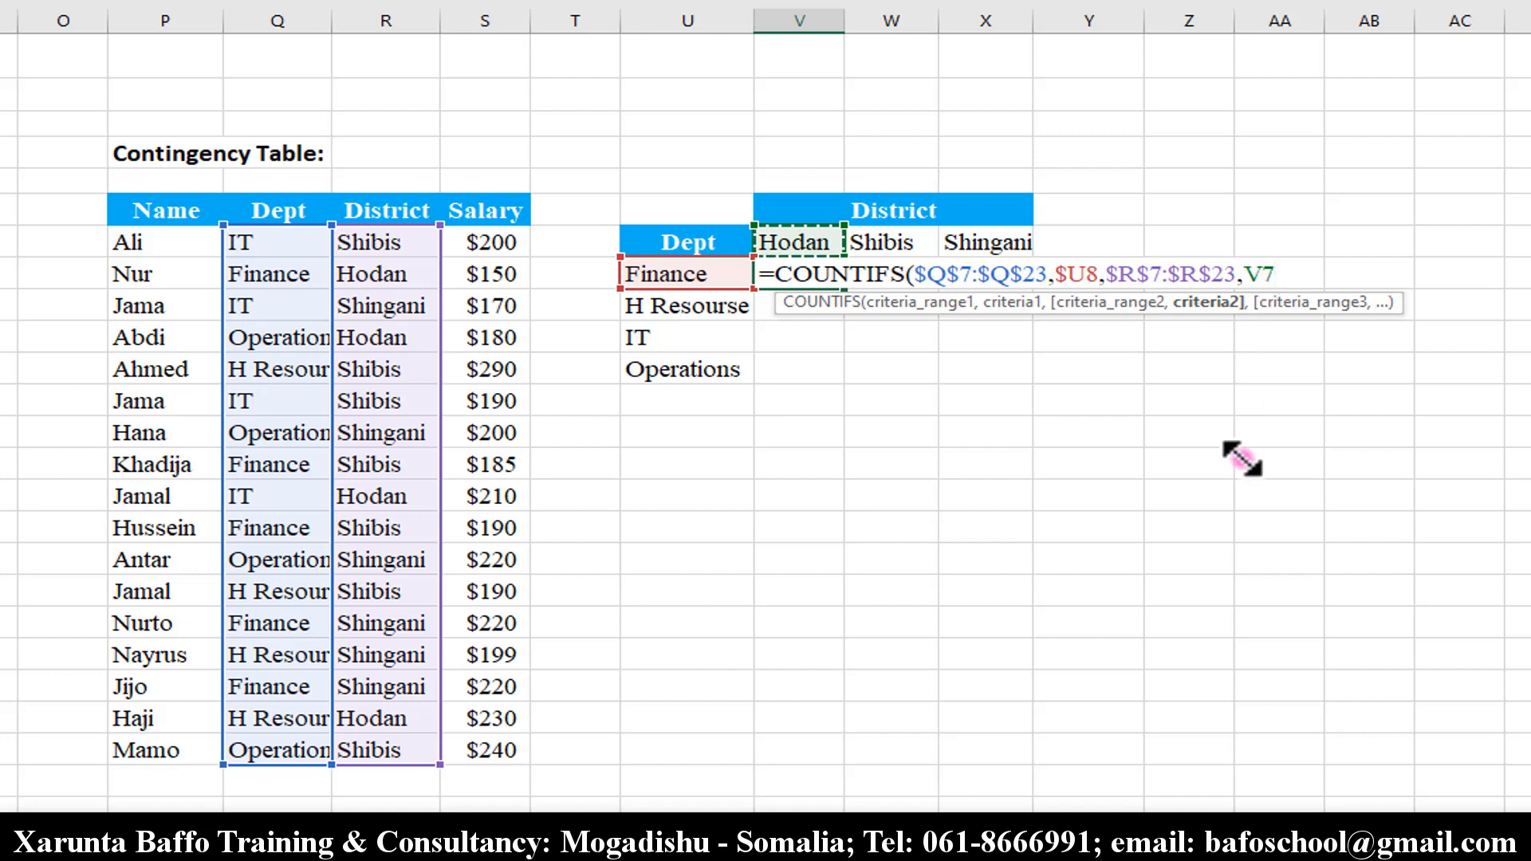
# Set the second criterion to the Hodan heading as V$7 and fill the completed formula across V8:X11.
pyautogui.press('F4')
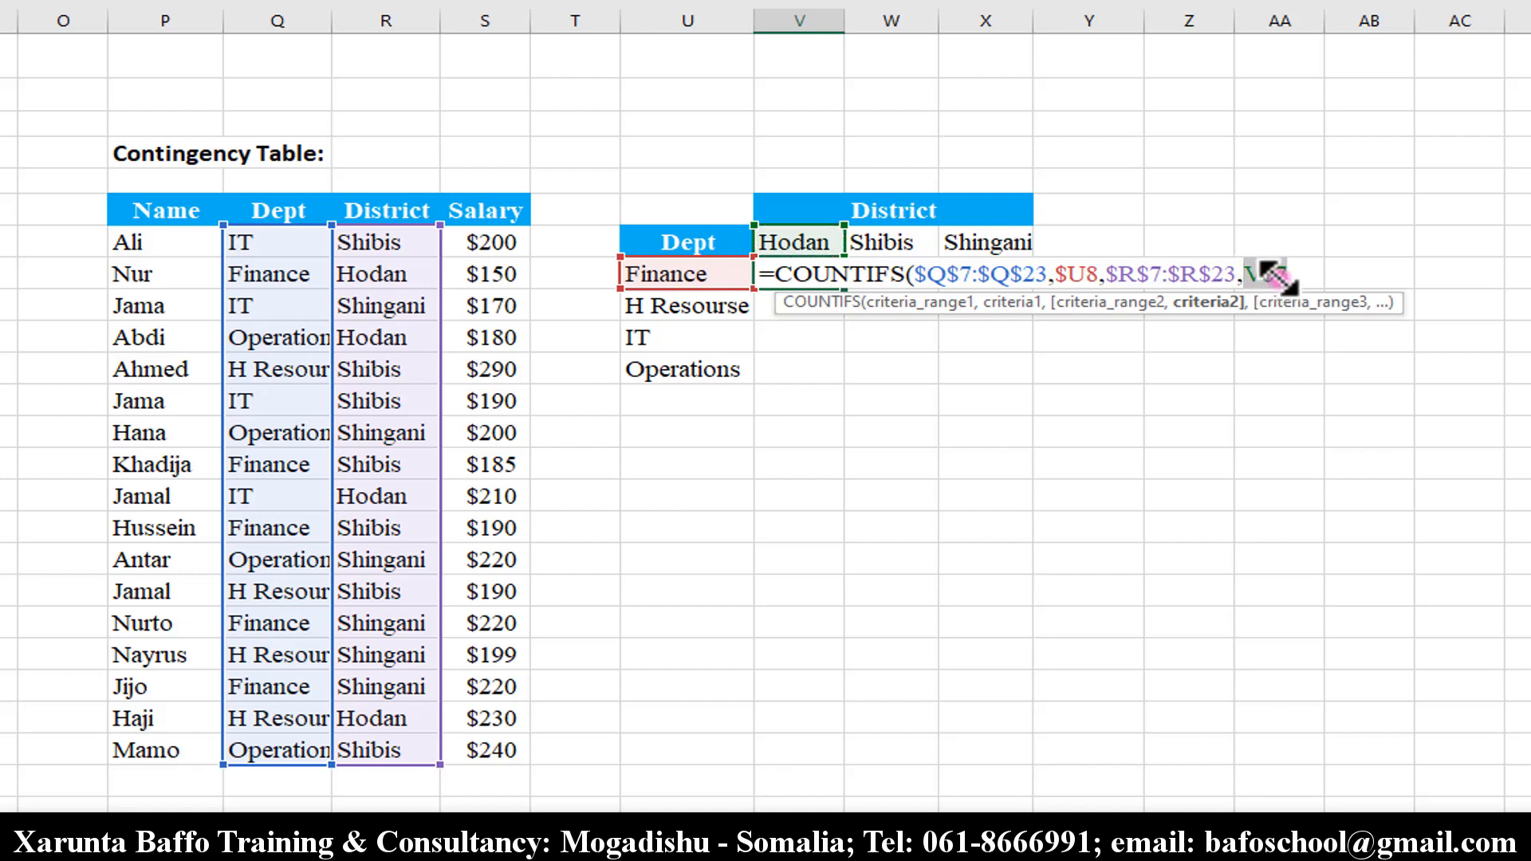
pyautogui.doubleClick(1073, 274)
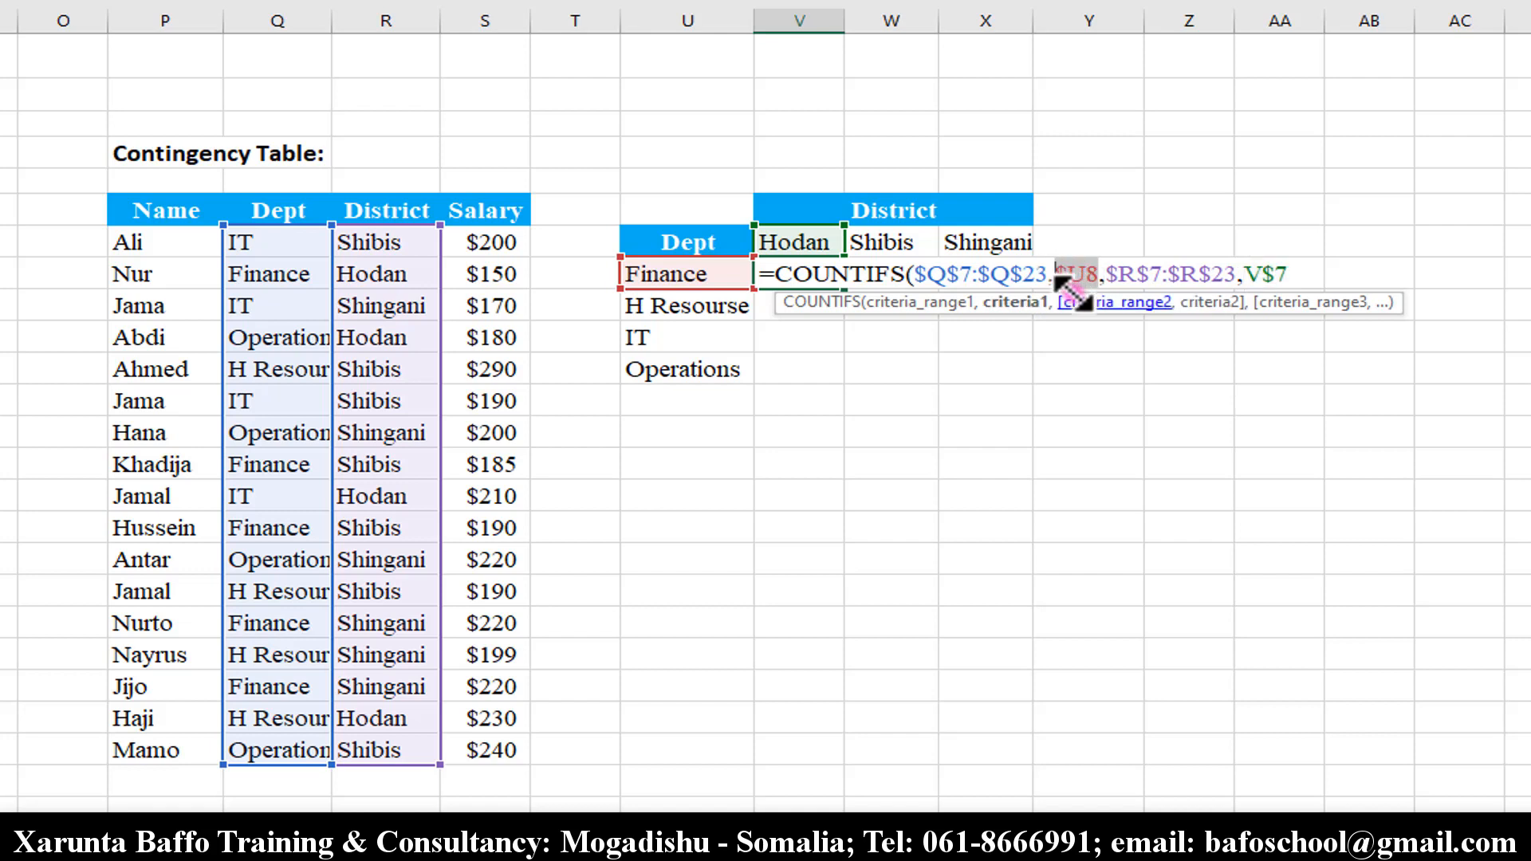
pyautogui.click(1290, 275)
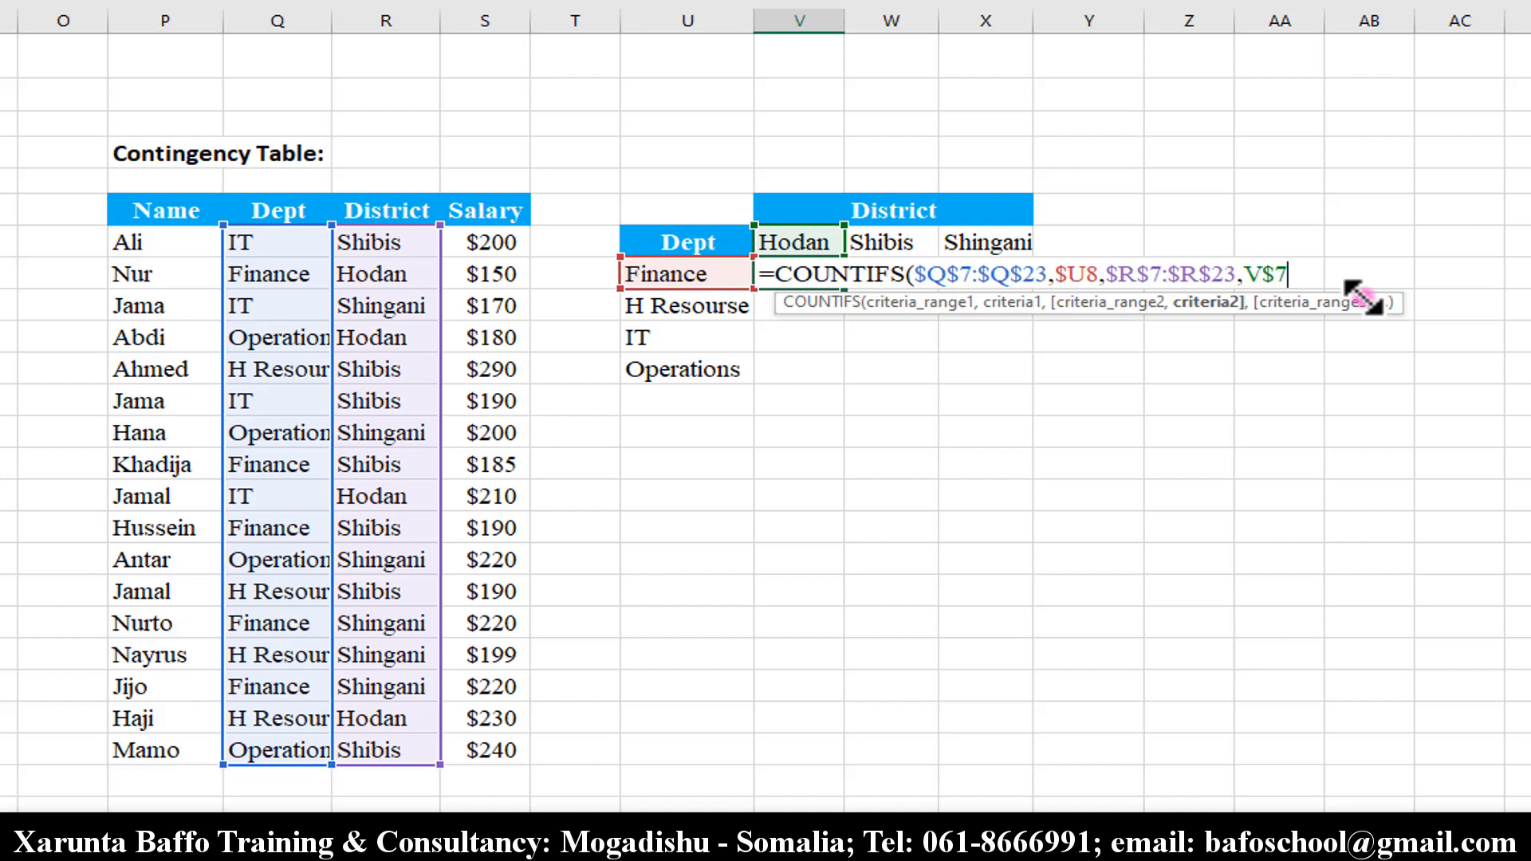
pyautogui.write(')')
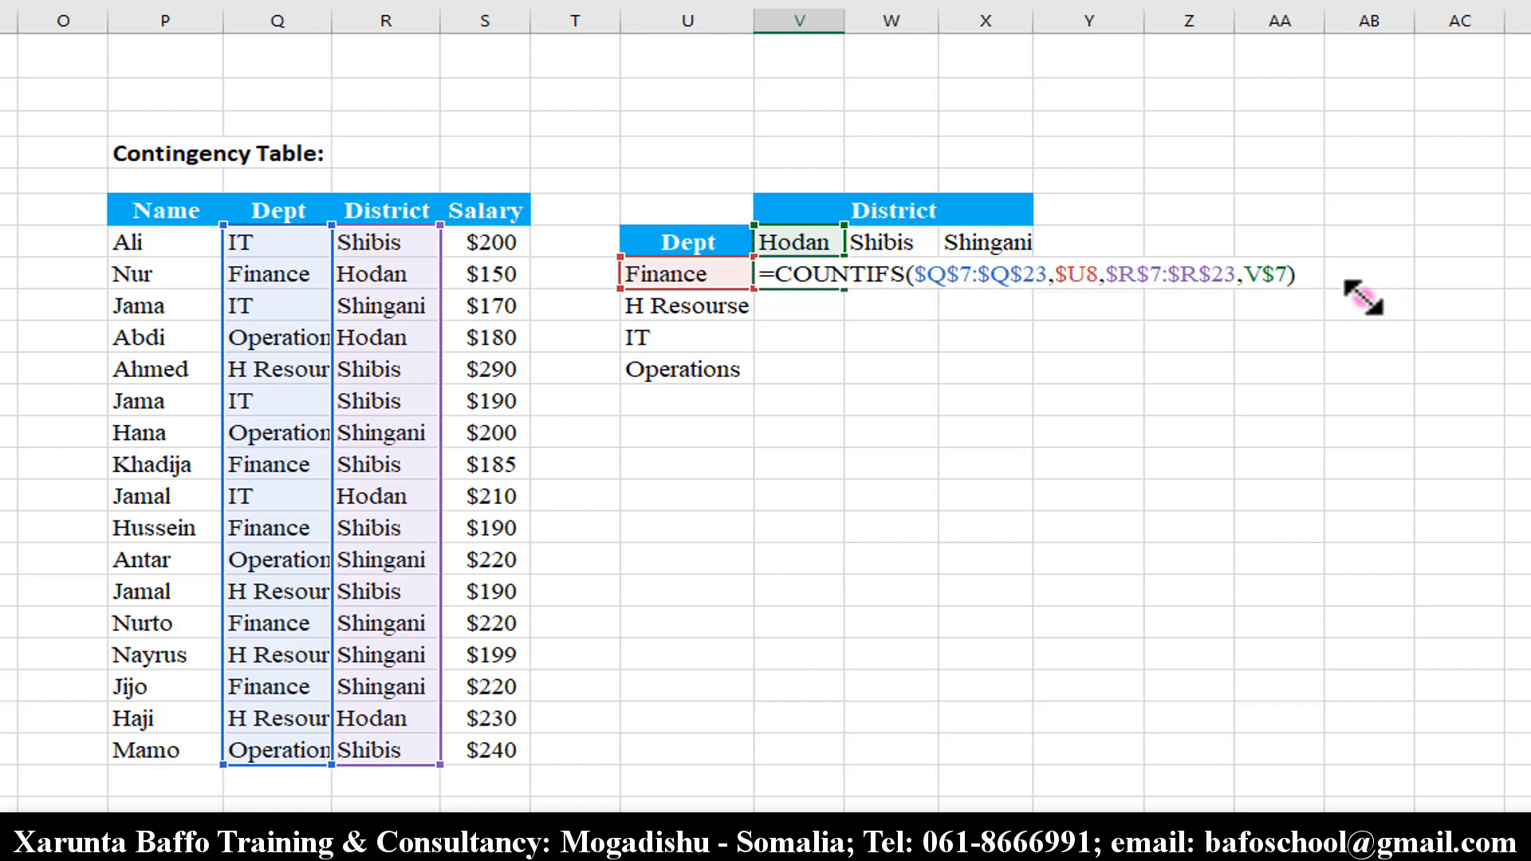
pyautogui.hotkey('ctrl', 'Return')
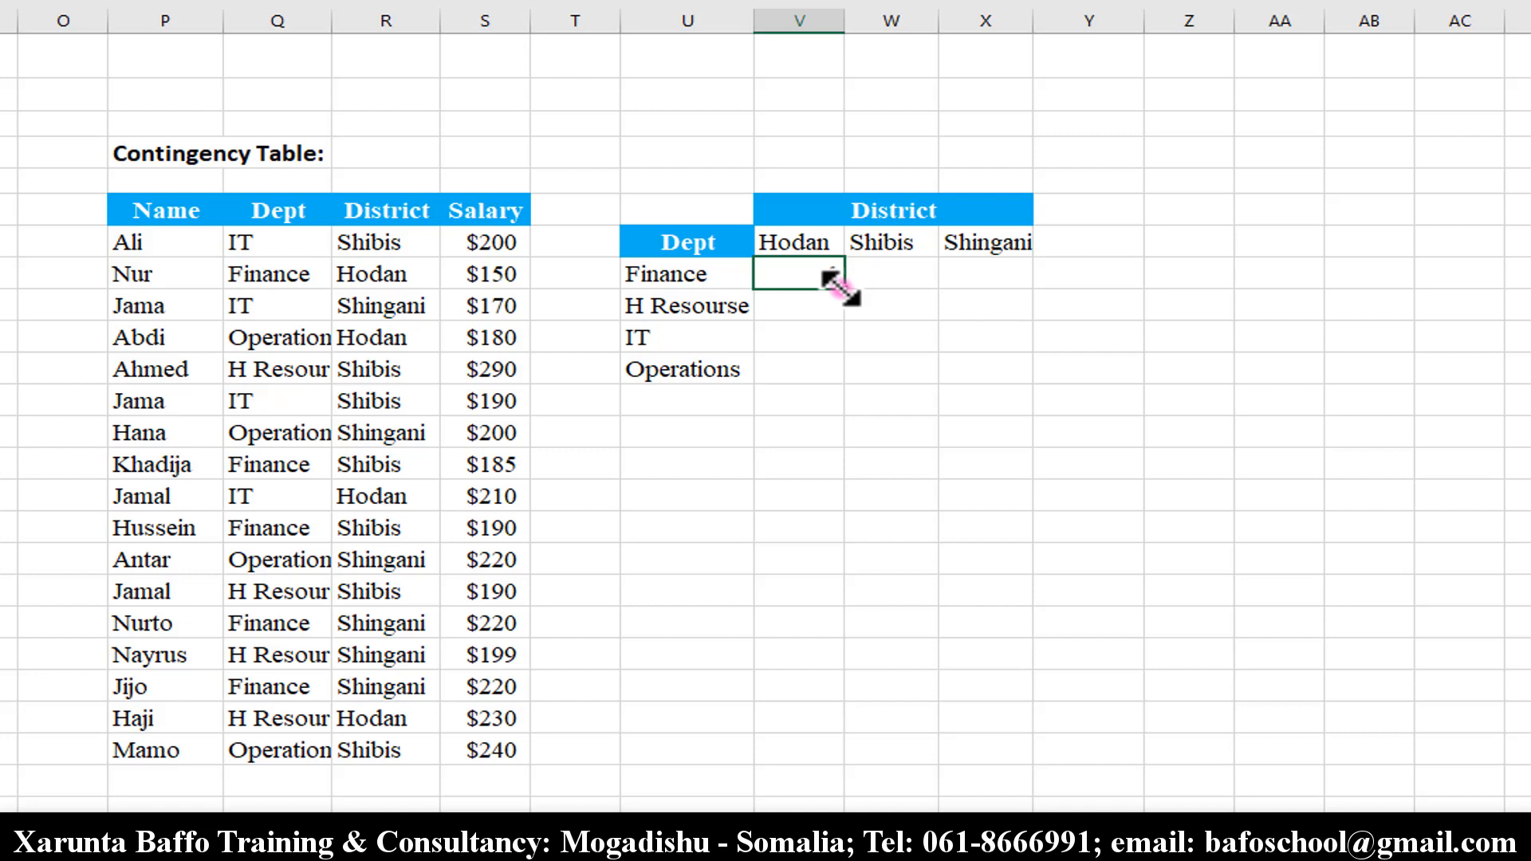
pyautogui.moveTo(829, 281); pyautogui.dragTo(1027, 369)
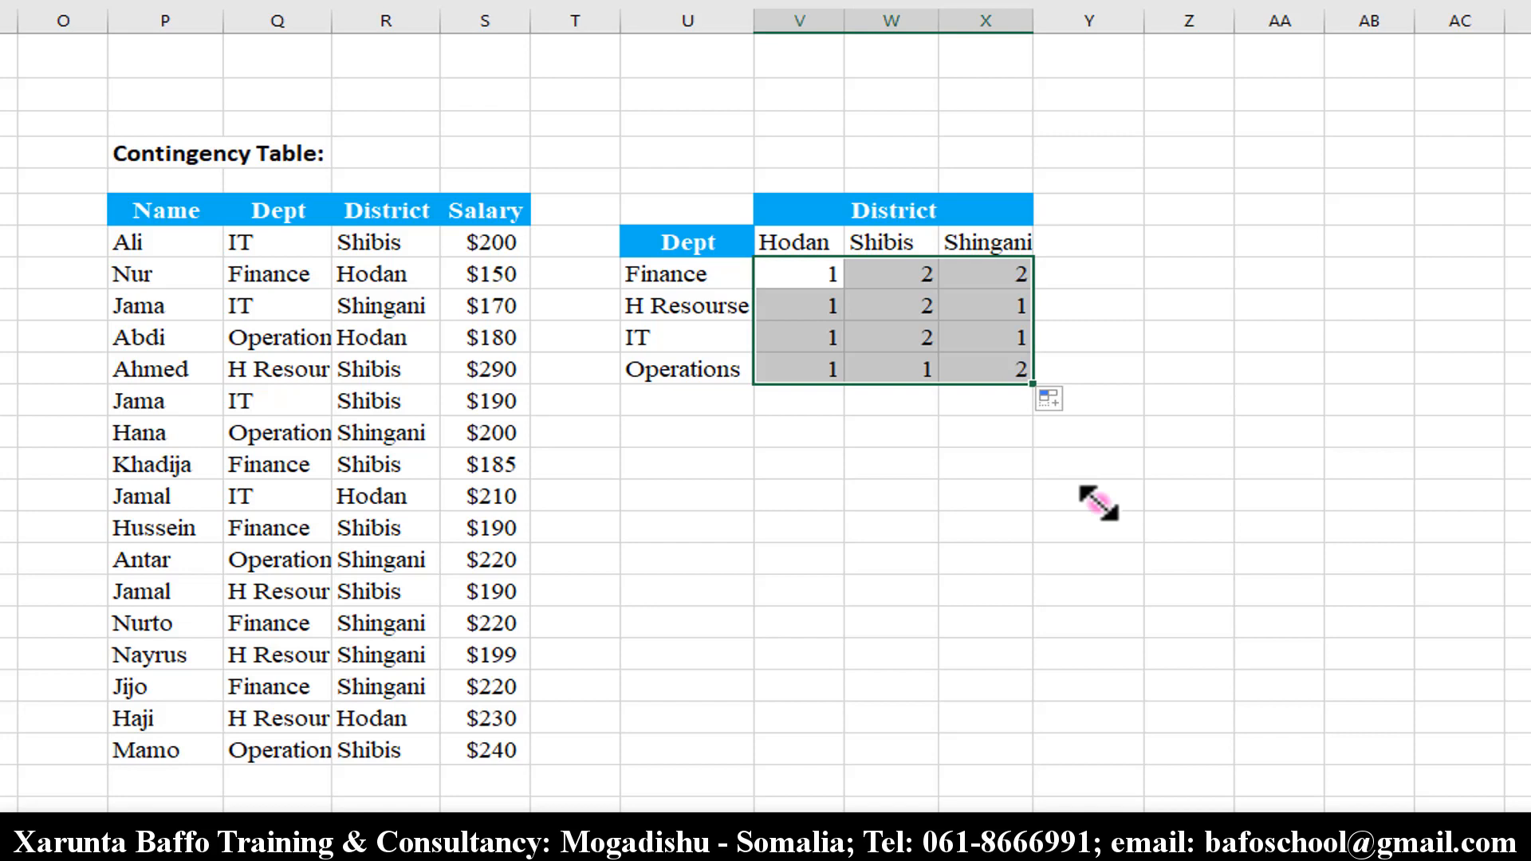
# Check the references of the copied COUNTIFS formula in X11 and in the Finance row cells V8, W8 and X8.
pyautogui.doubleClick(965, 361)
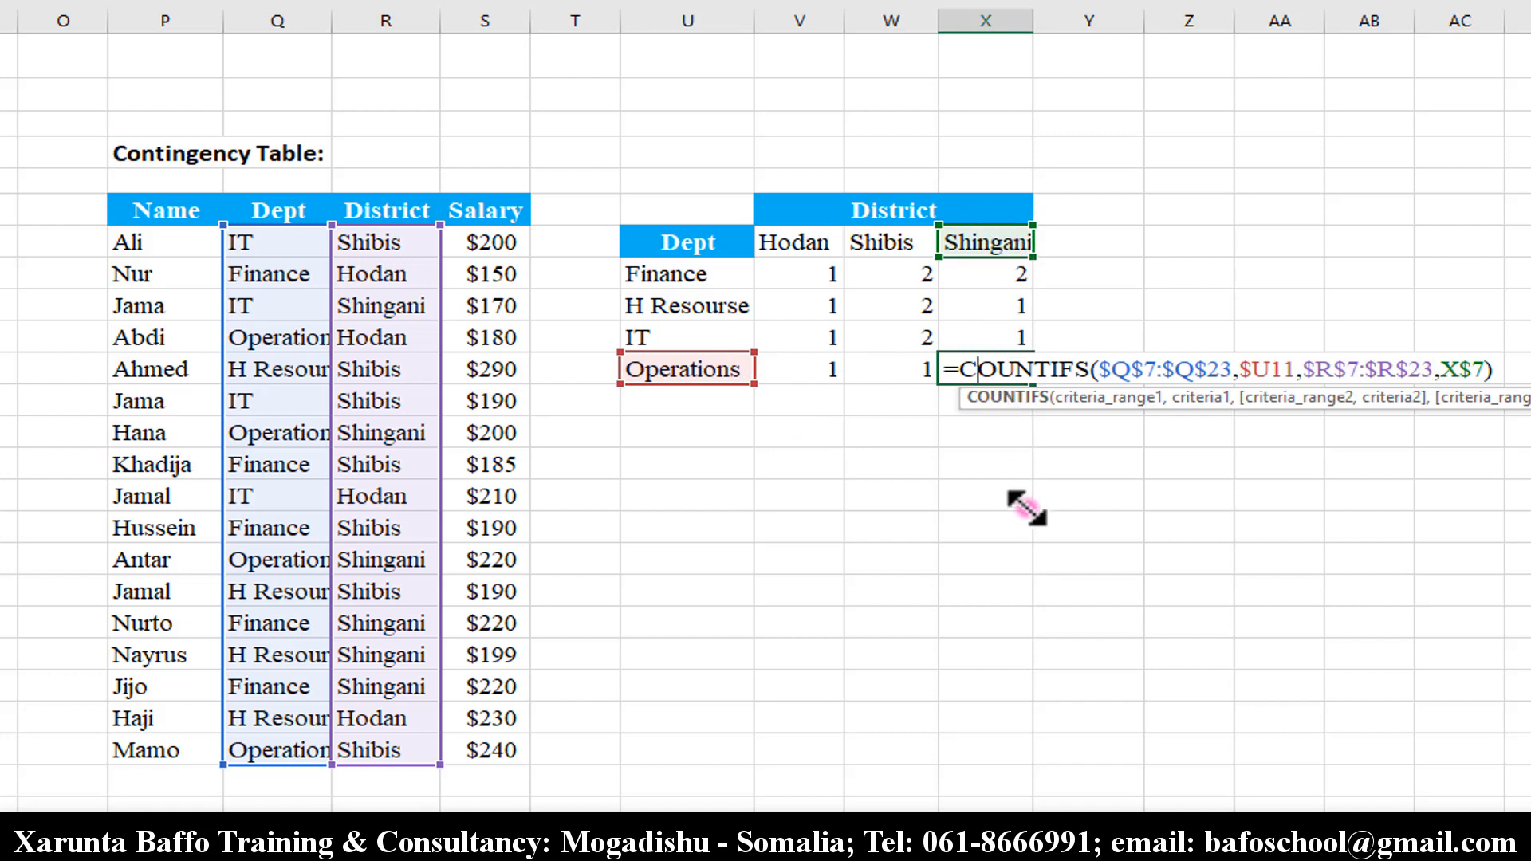
pyautogui.hotkey('ctrl', 'Return')
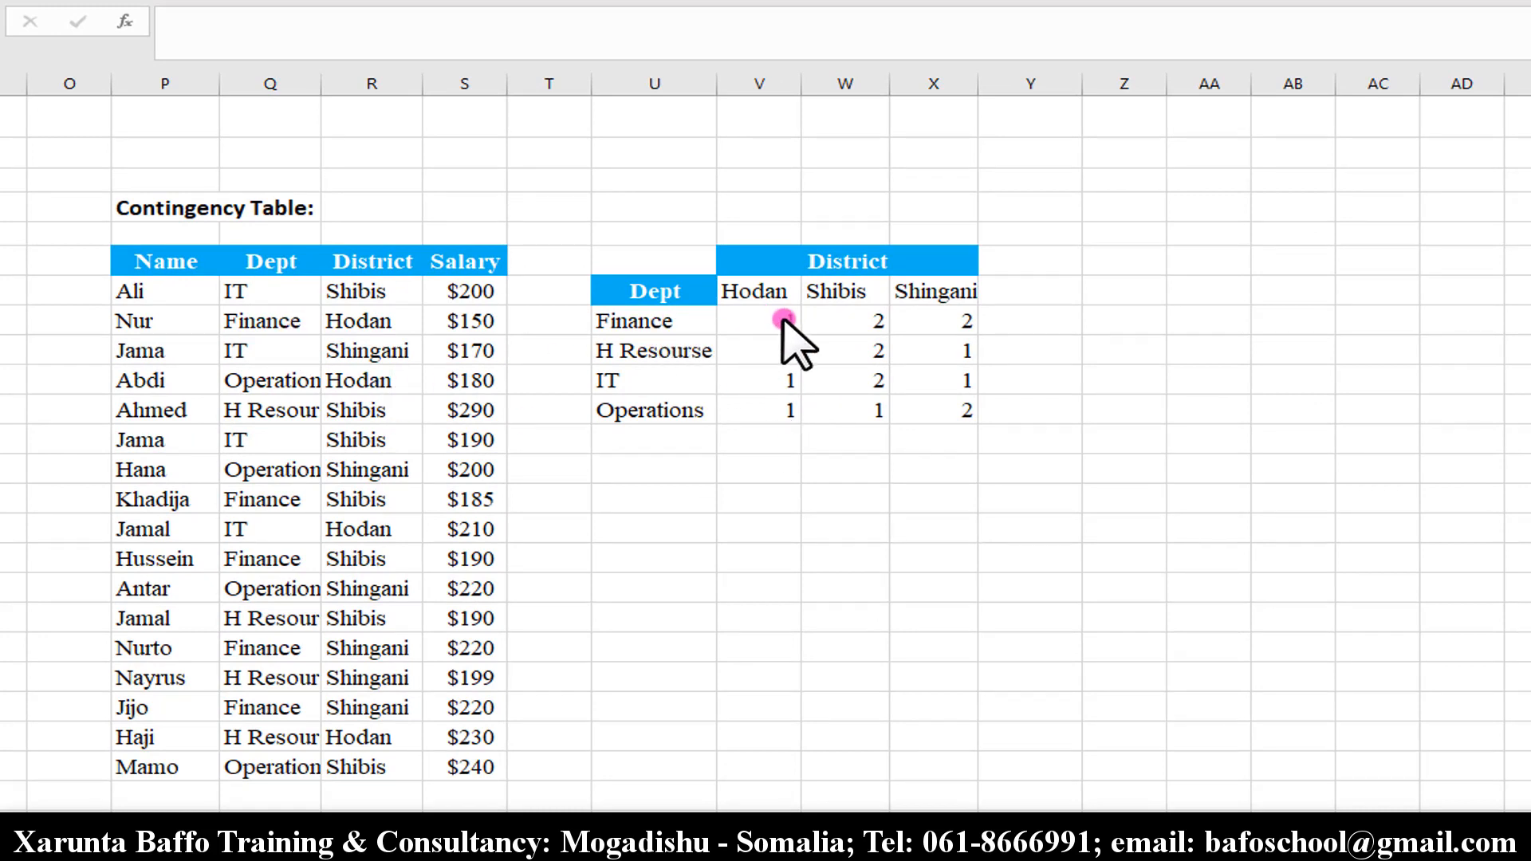
pyautogui.click(771, 323)
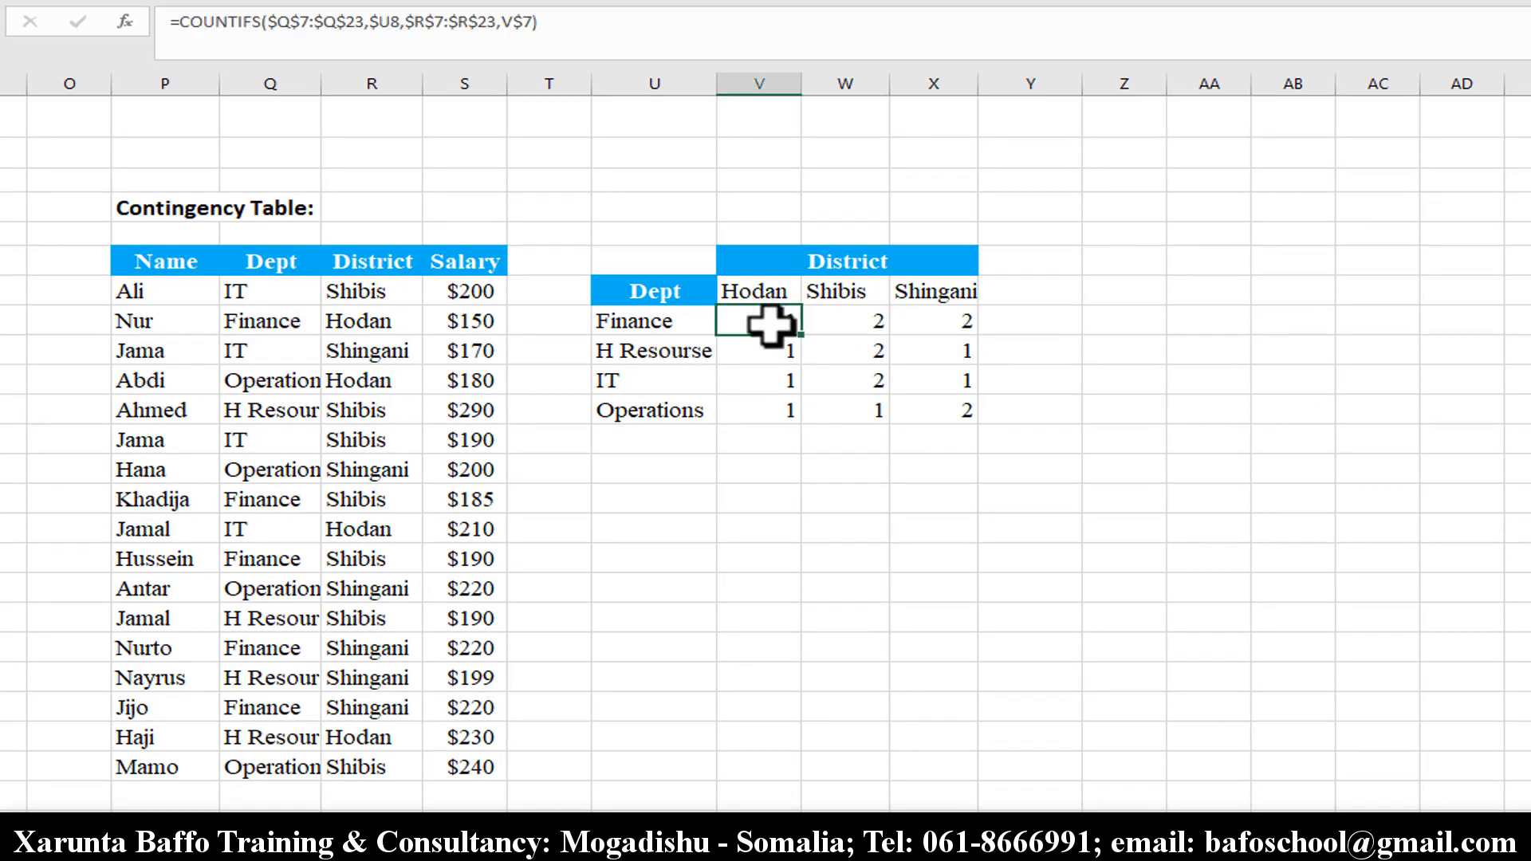
pyautogui.click(835, 323)
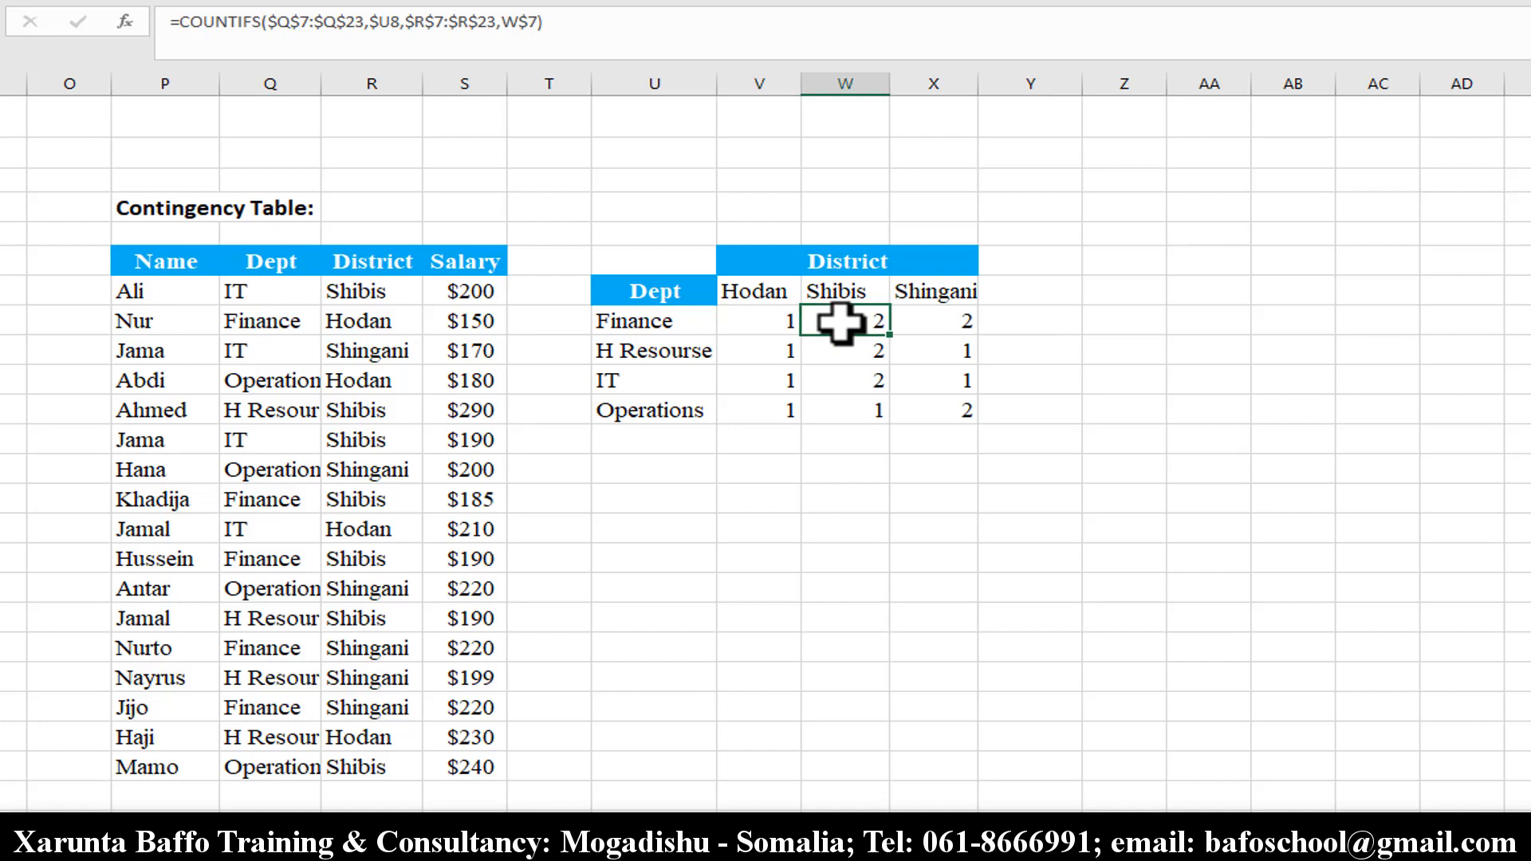
pyautogui.click(951, 321)
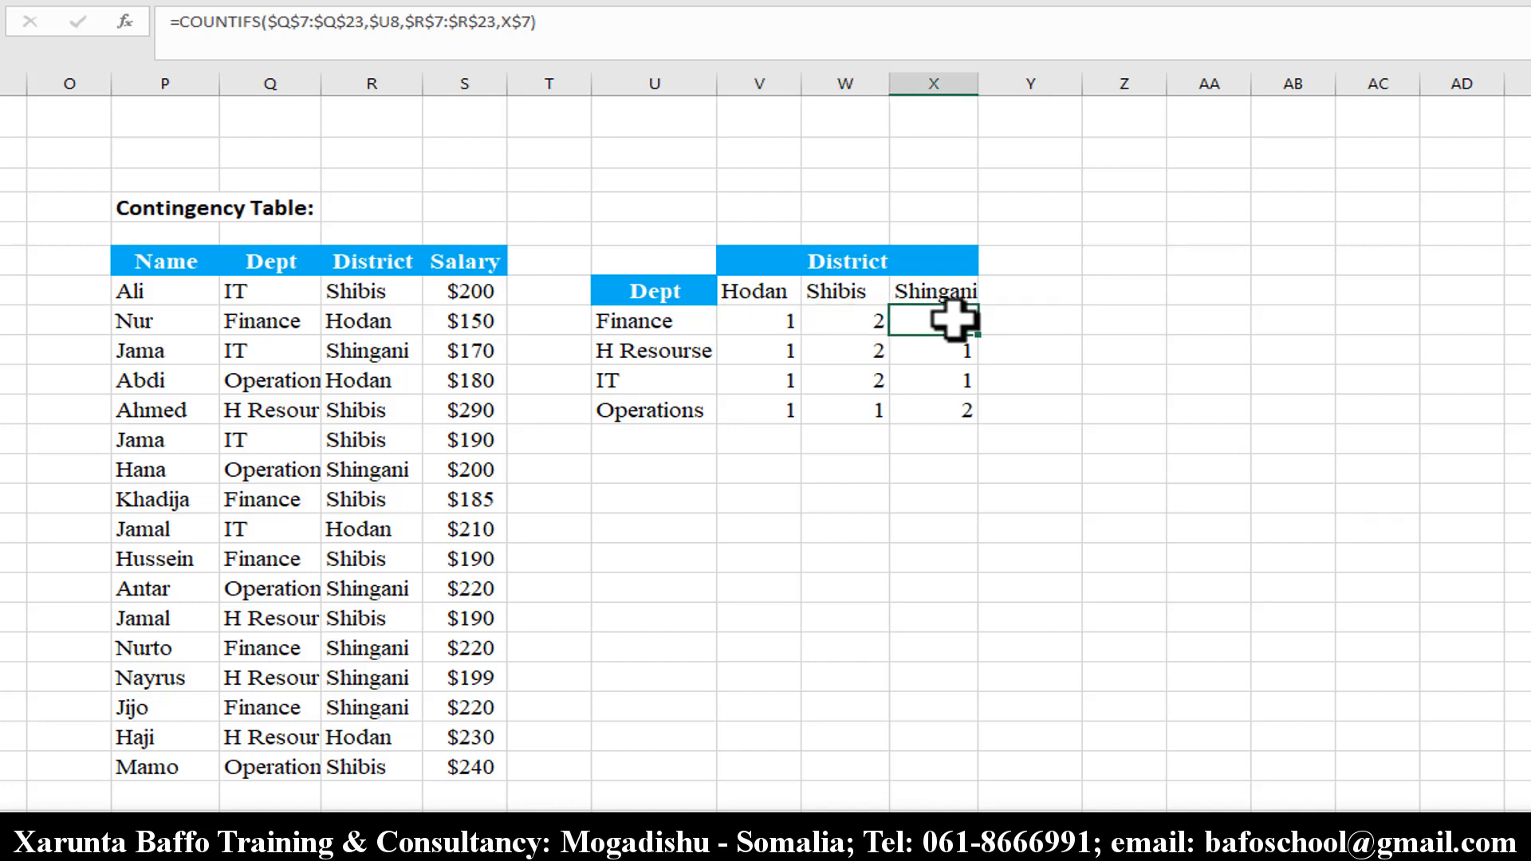
# Add bold row totals in Y8:Y11, using =SUM(V8:X8) for Finance and filling it down to Operations.
pyautogui.click(1023, 325)
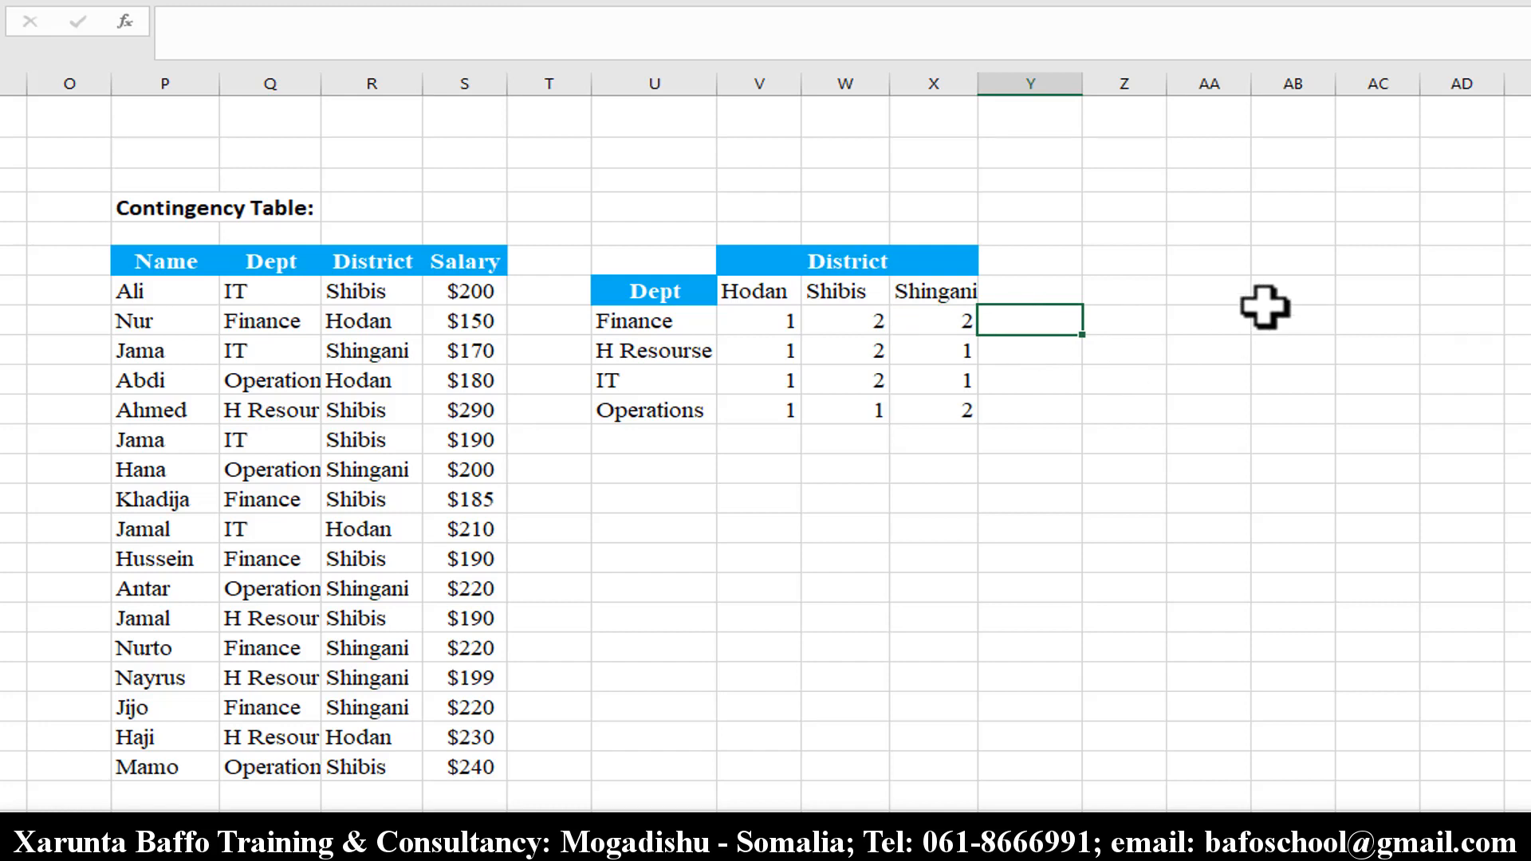
pyautogui.hotkey('alt', '=')
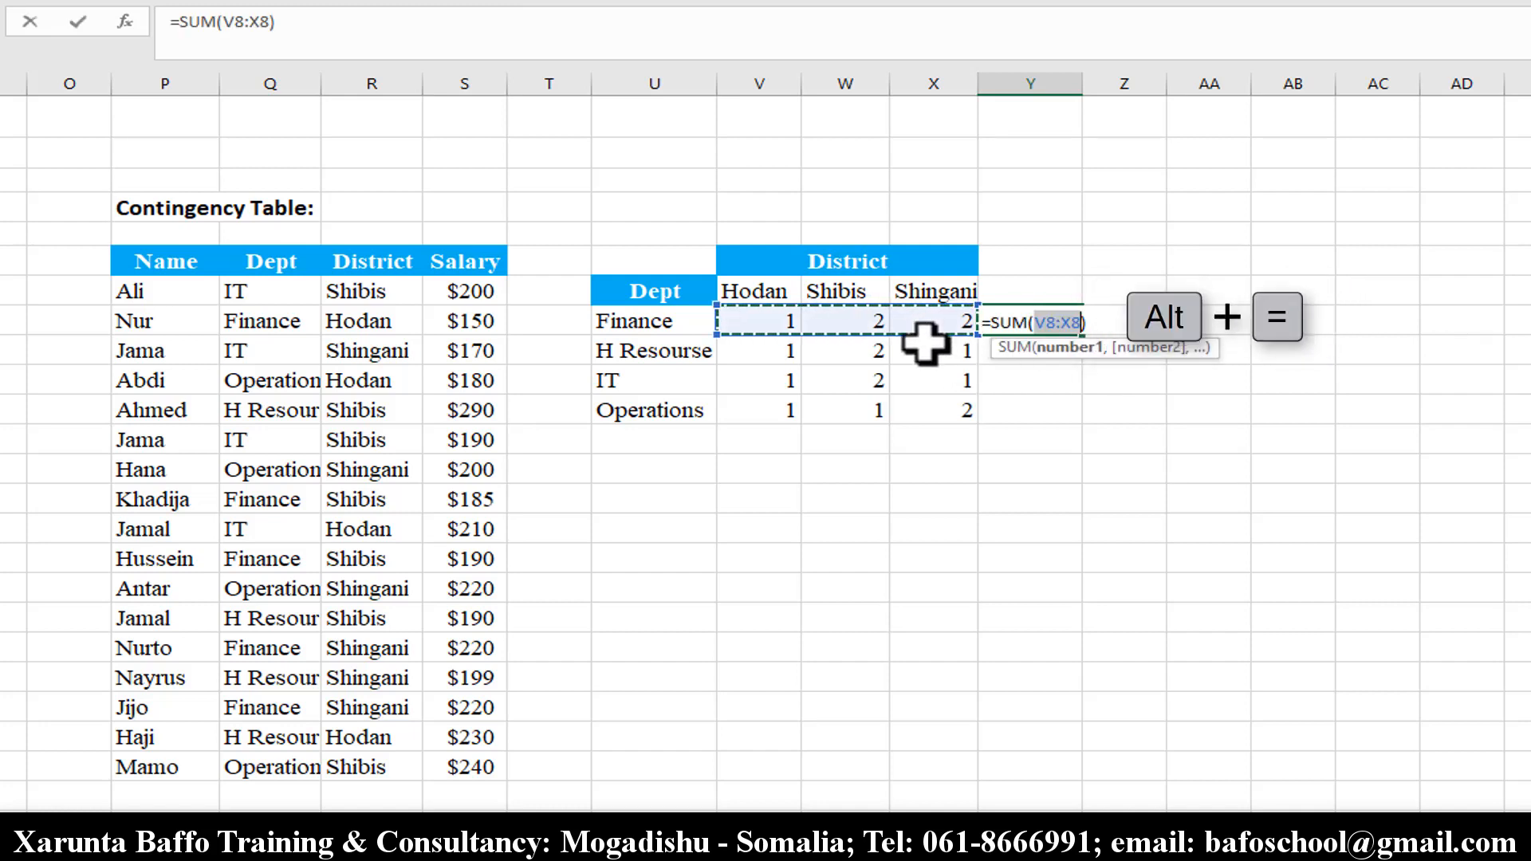
pyautogui.hotkey('ctrl', 'Return')
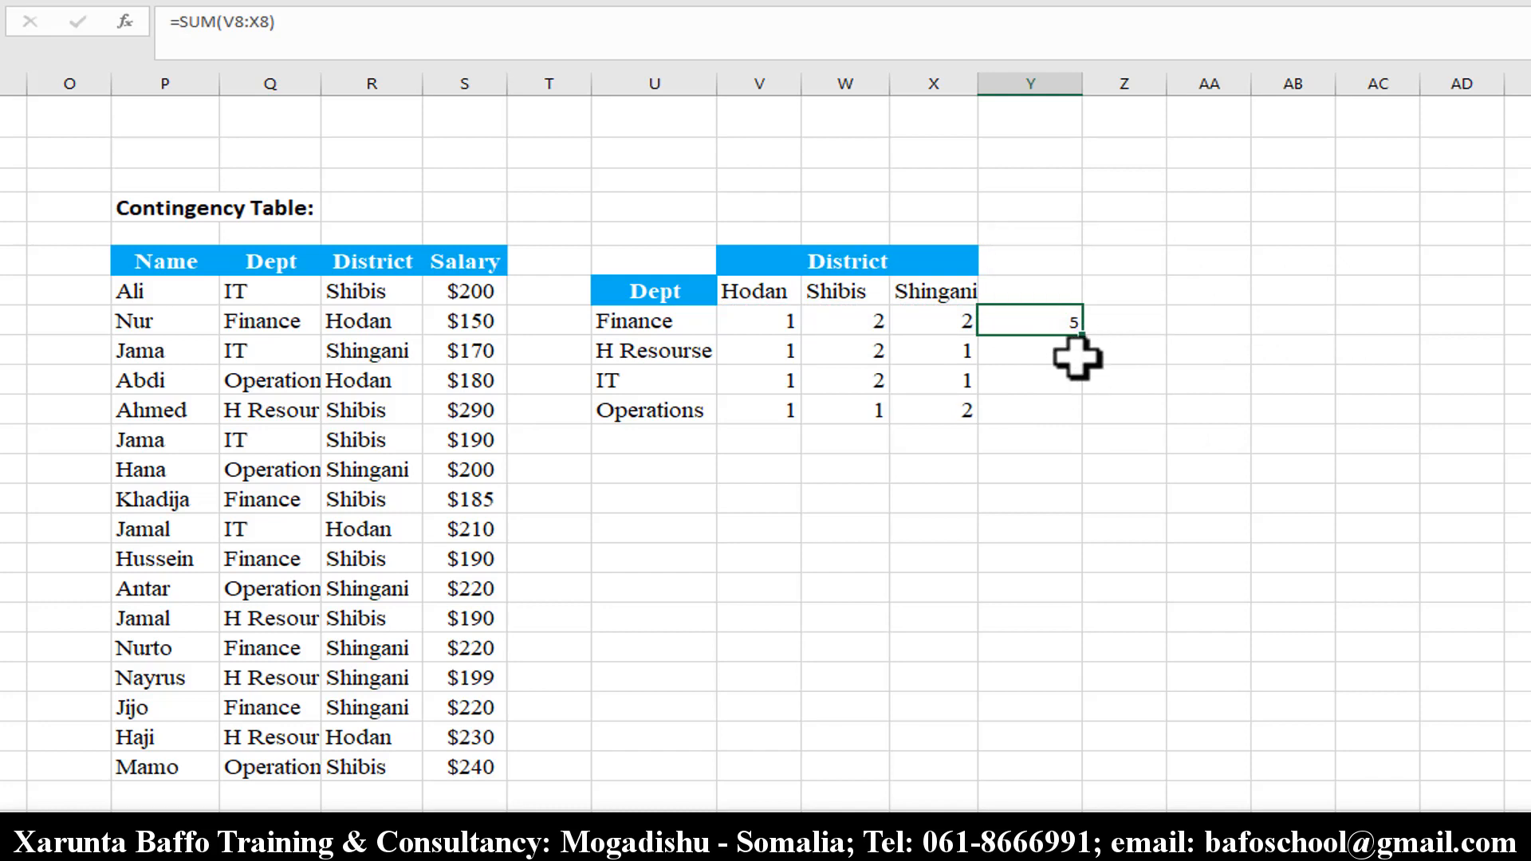
pyautogui.moveTo(1088, 338); pyautogui.dragTo(1078, 420)
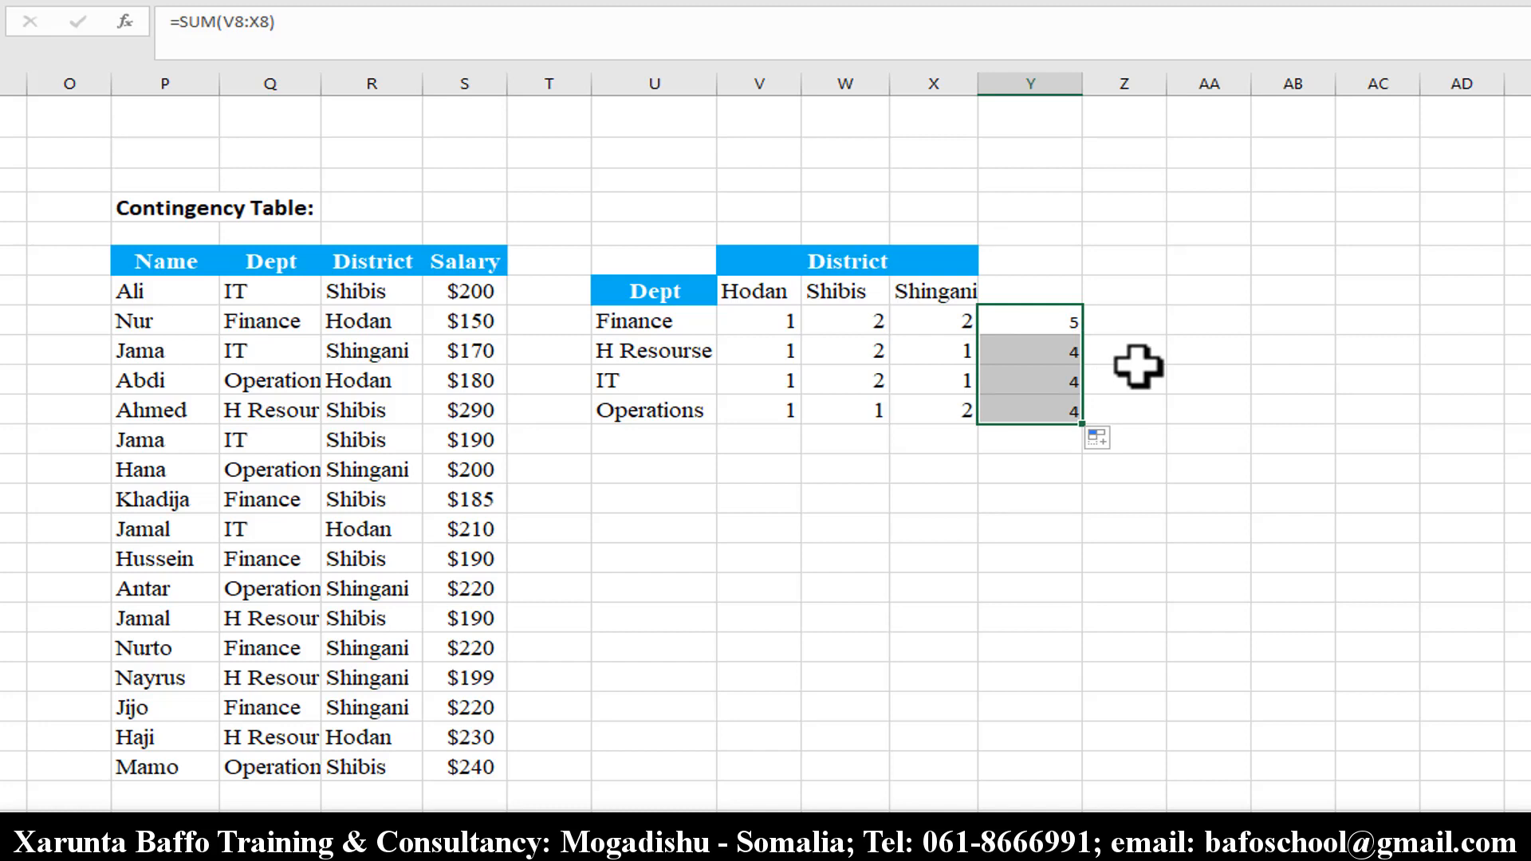
pyautogui.hotkey('ctrl', 'b')
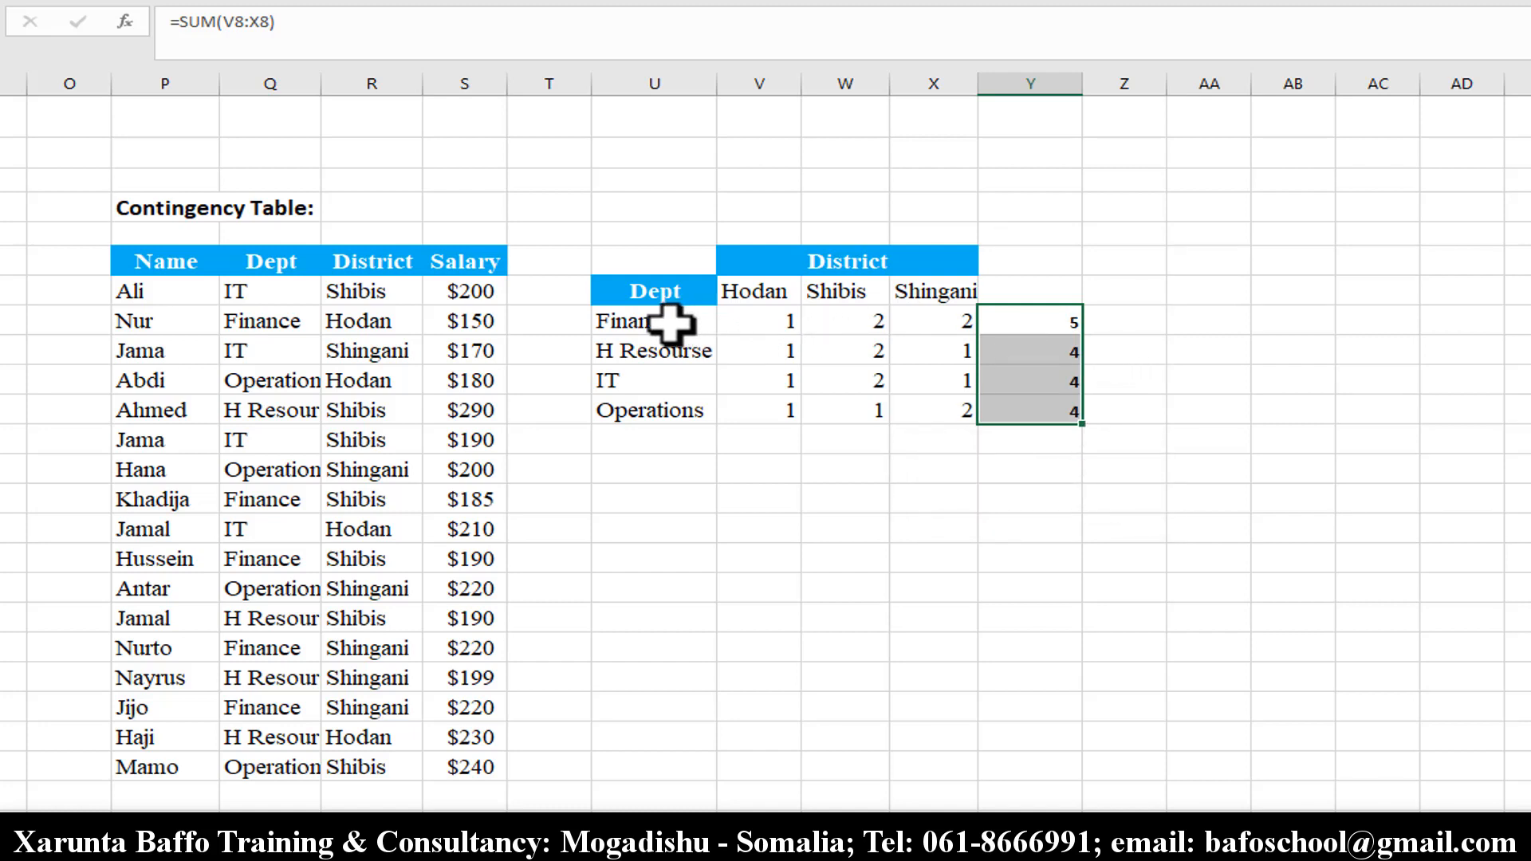
# Review the SUM formula of each department's total in Y8 through Y11.
pyautogui.click(1044, 319)
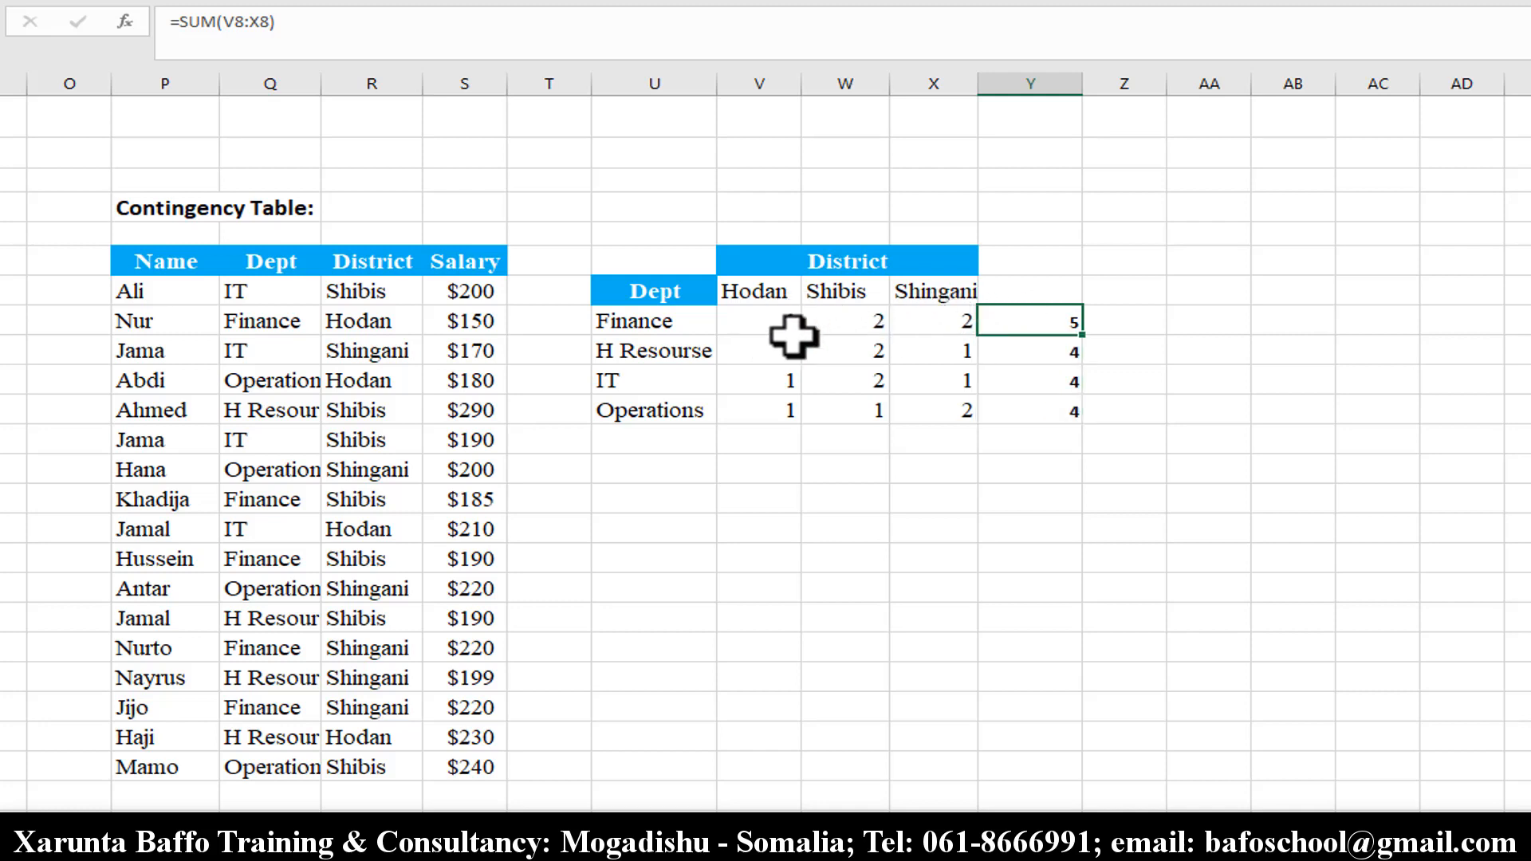
pyautogui.click(1042, 343)
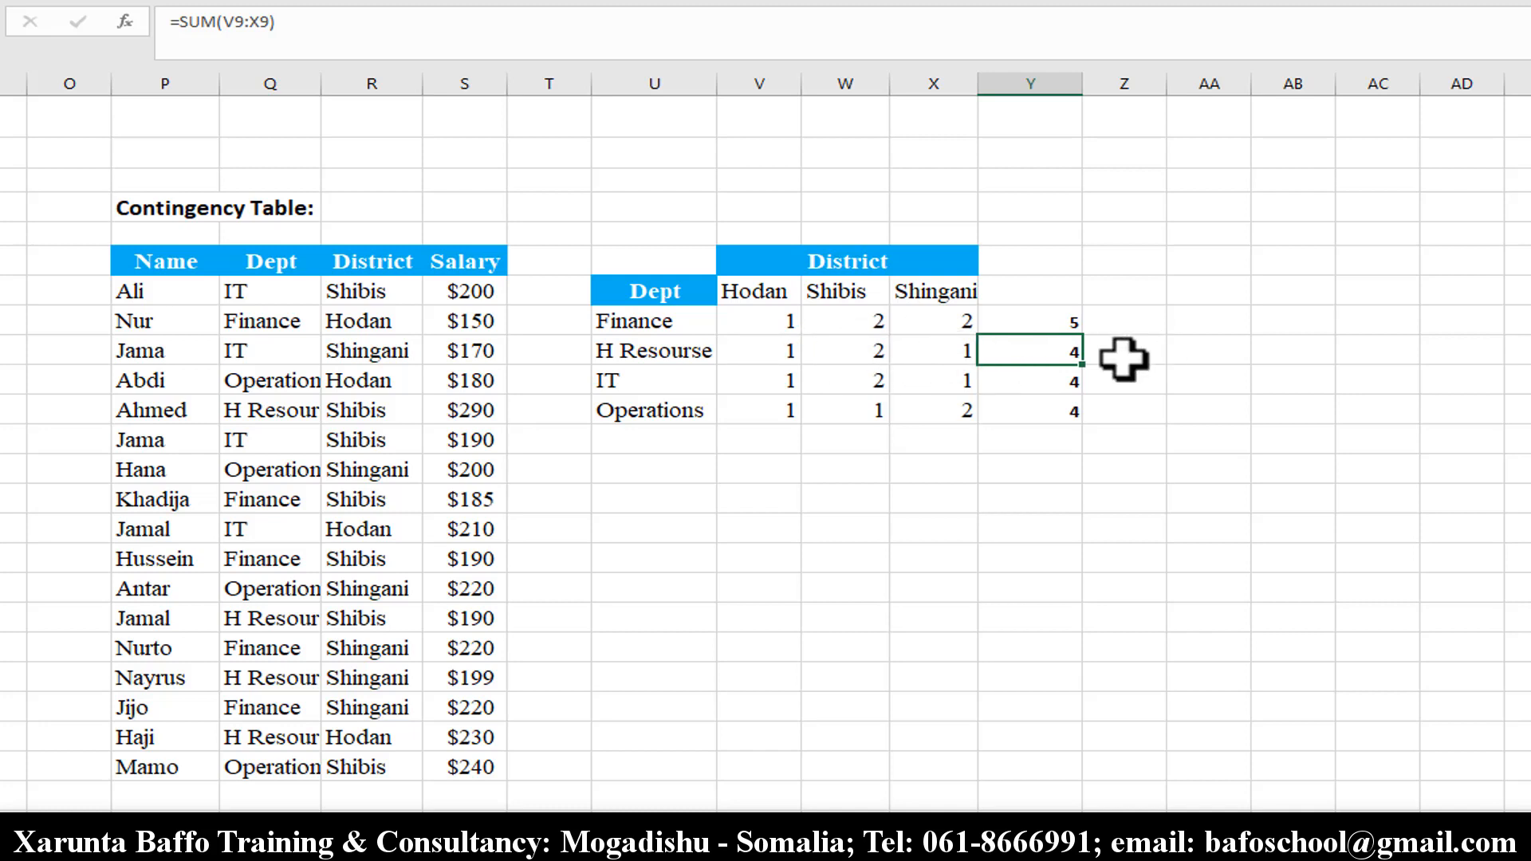
pyautogui.click(1053, 382)
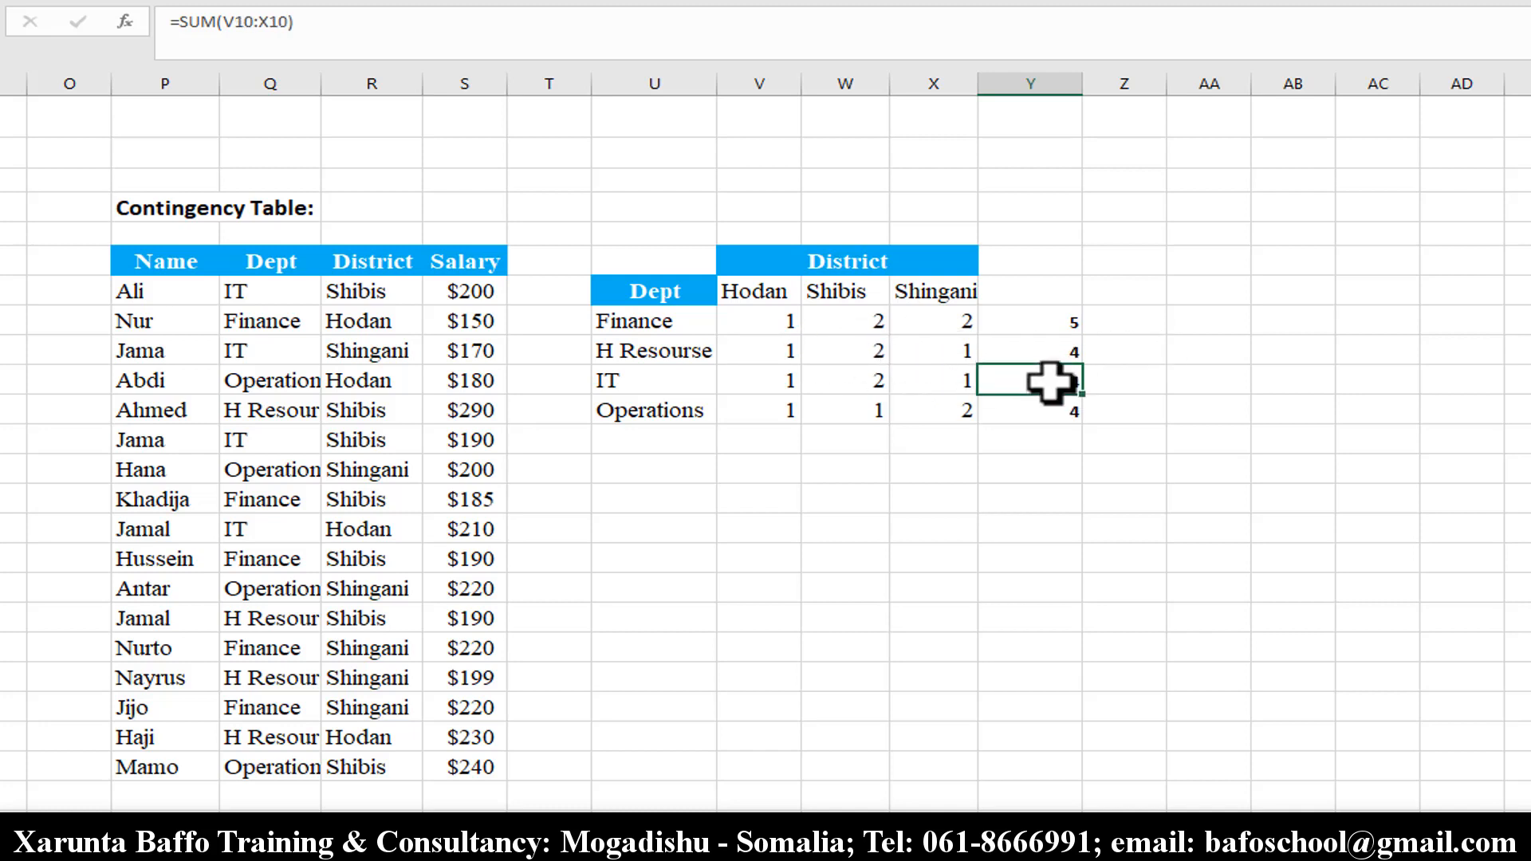
pyautogui.click(1055, 408)
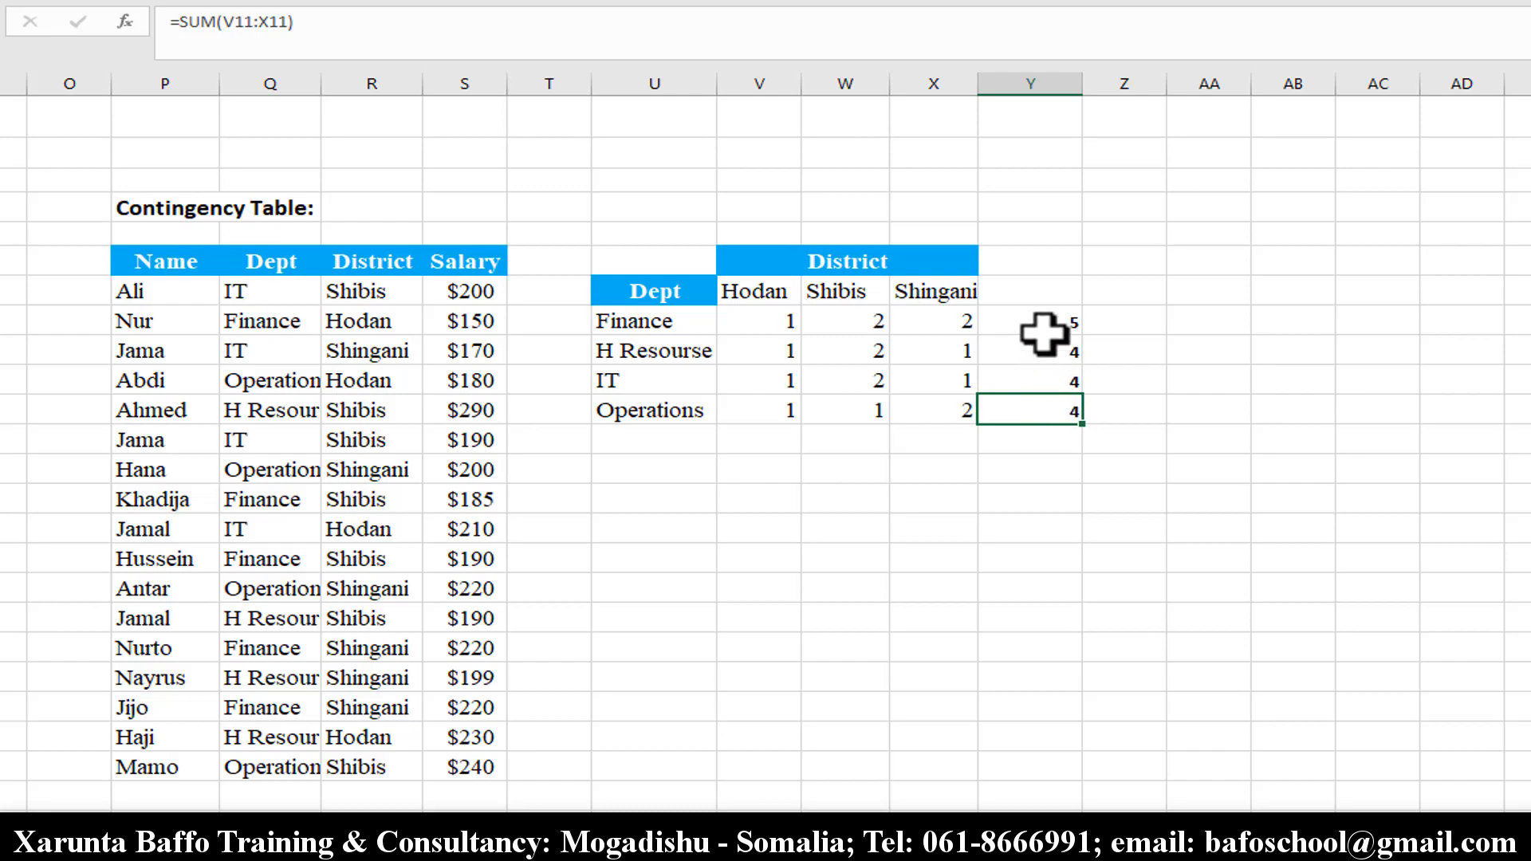
pyautogui.moveTo(1043, 332); pyautogui.dragTo(1037, 406)
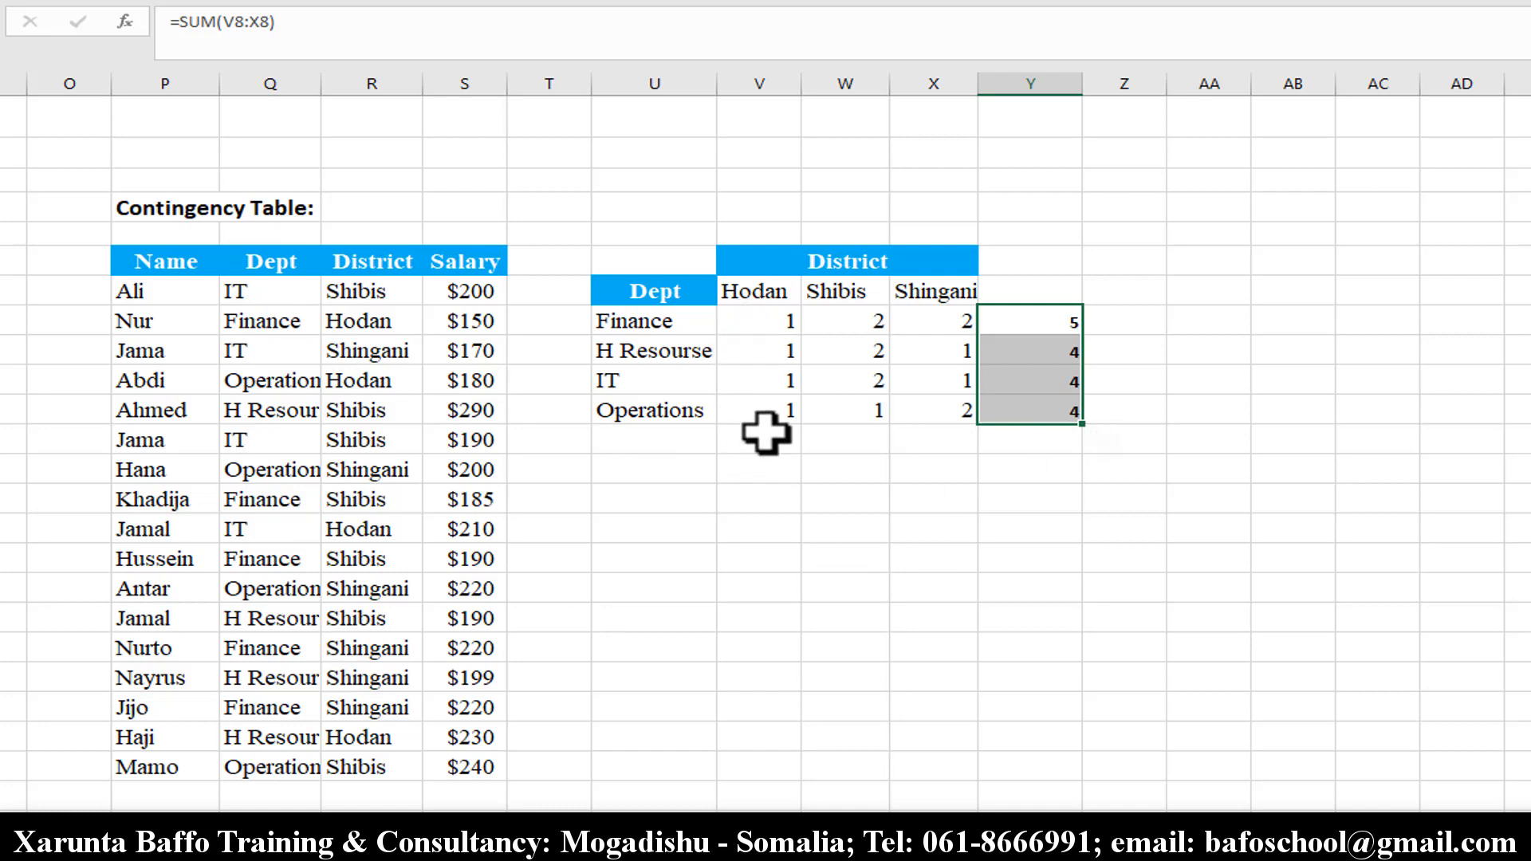
# Add bold SUM totals for the Hodan, Shibis and Shingani columns in V12:X12.
pyautogui.moveTo(746, 446); pyautogui.dragTo(913, 445)
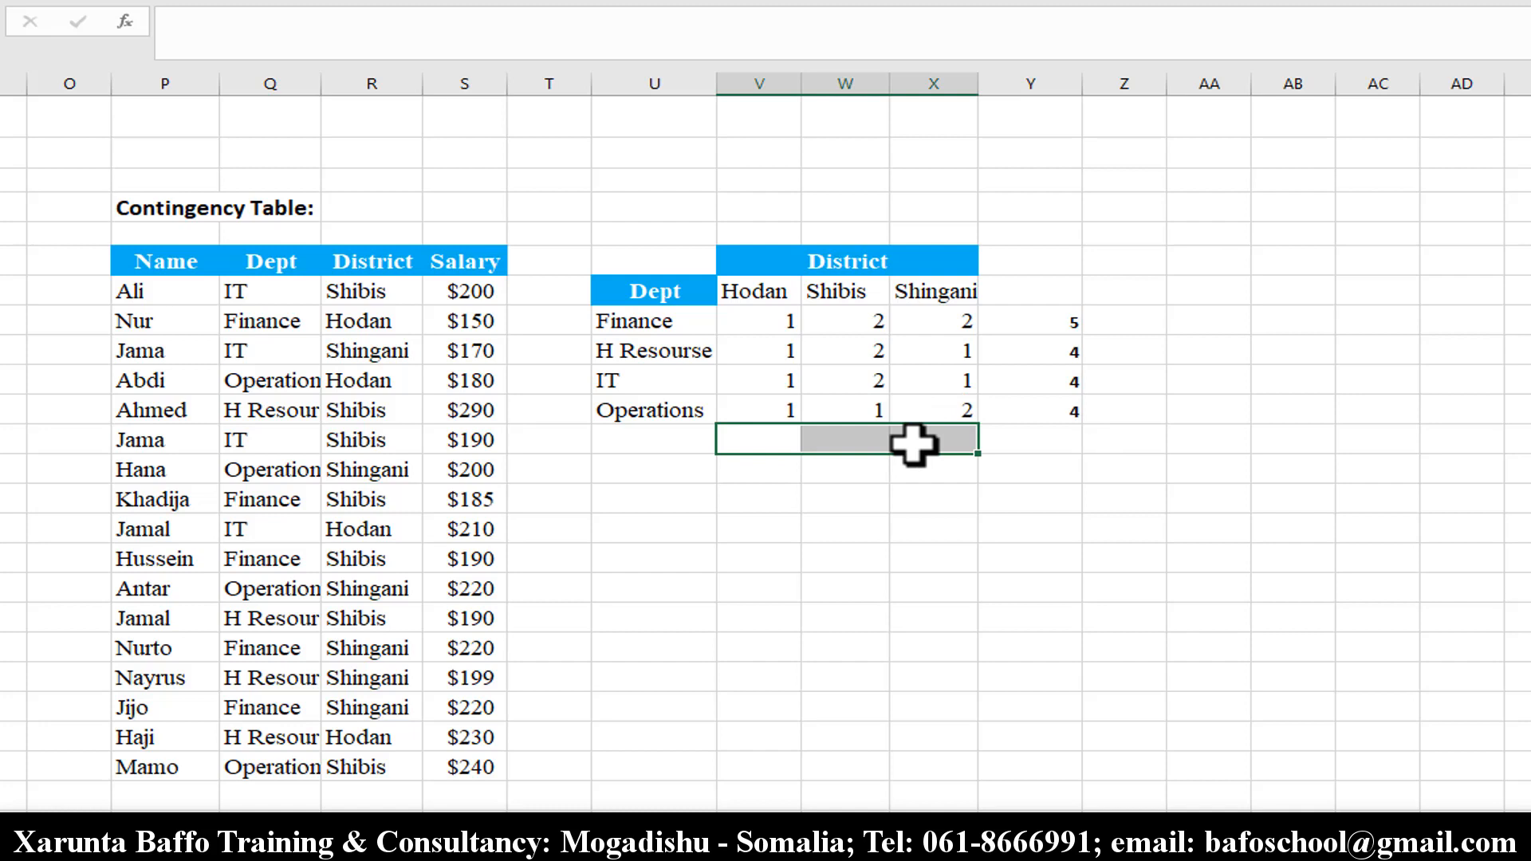
pyautogui.hotkey('alt', '=')
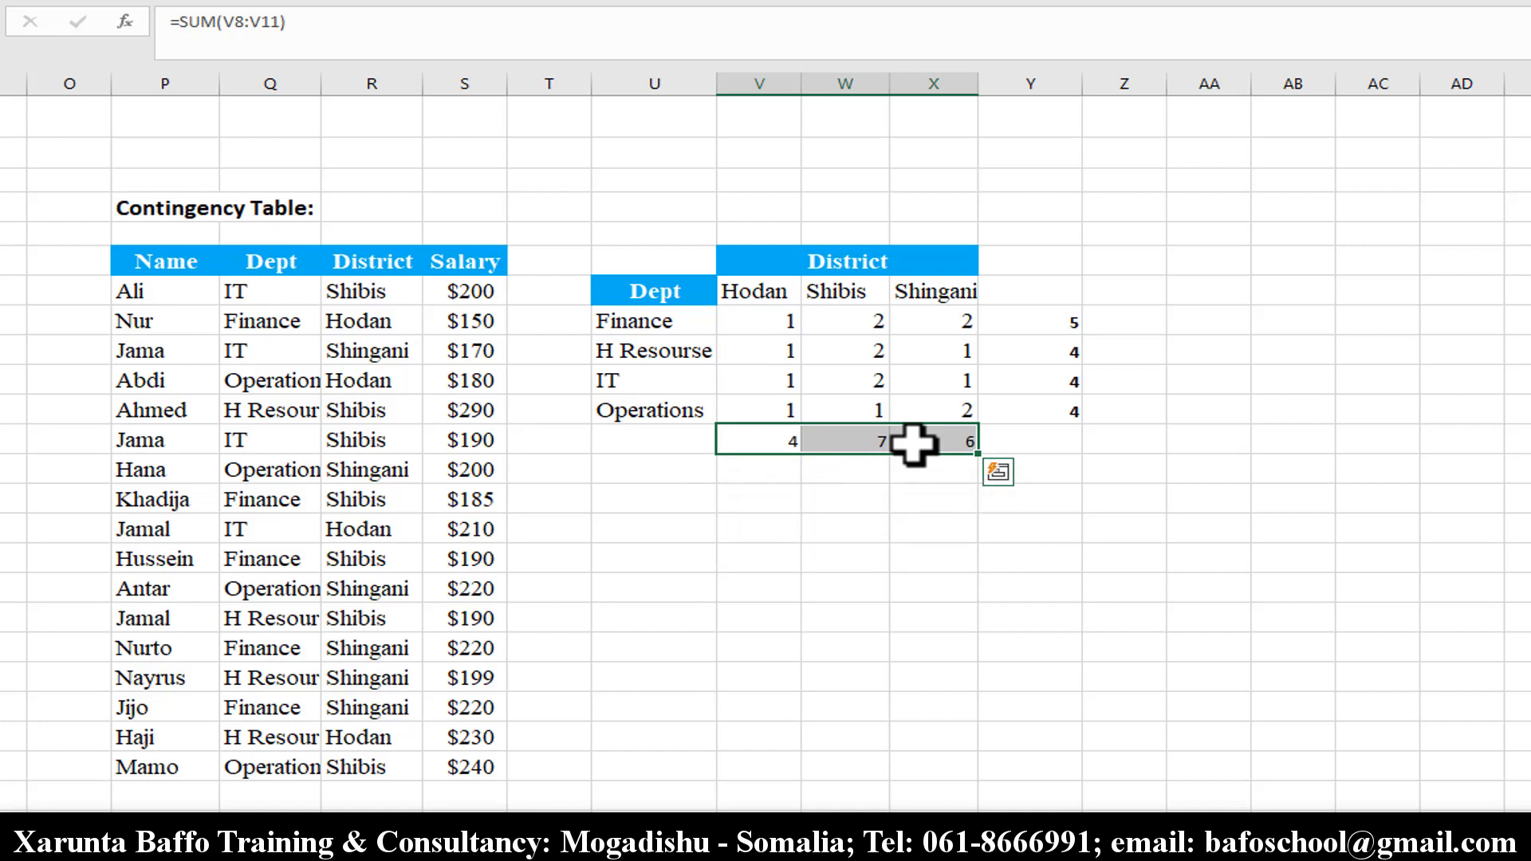
pyautogui.hotkey('ctrl', 'b')
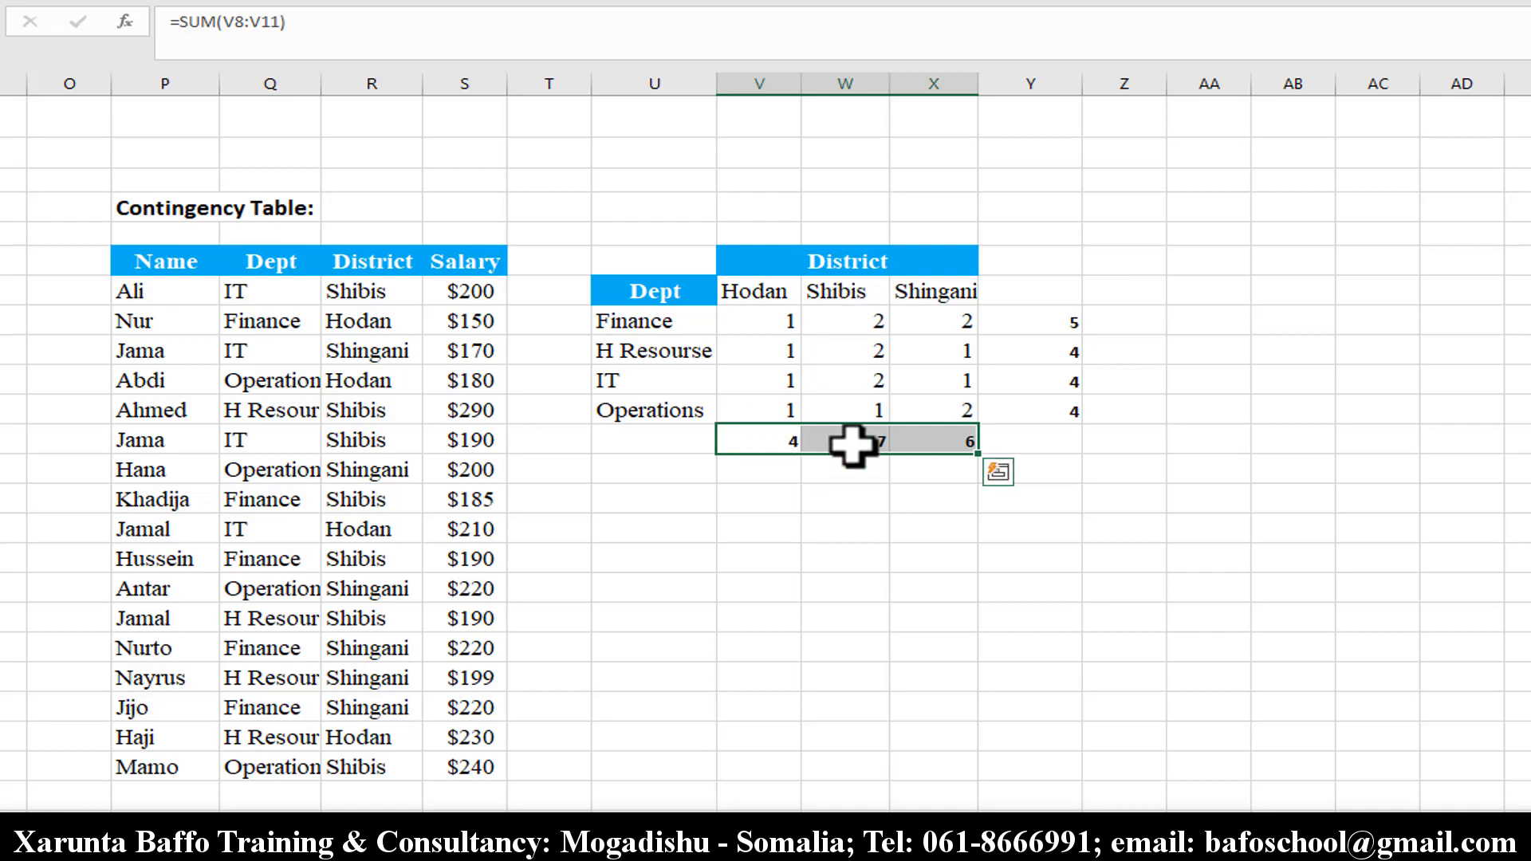
pyautogui.click(939, 440)
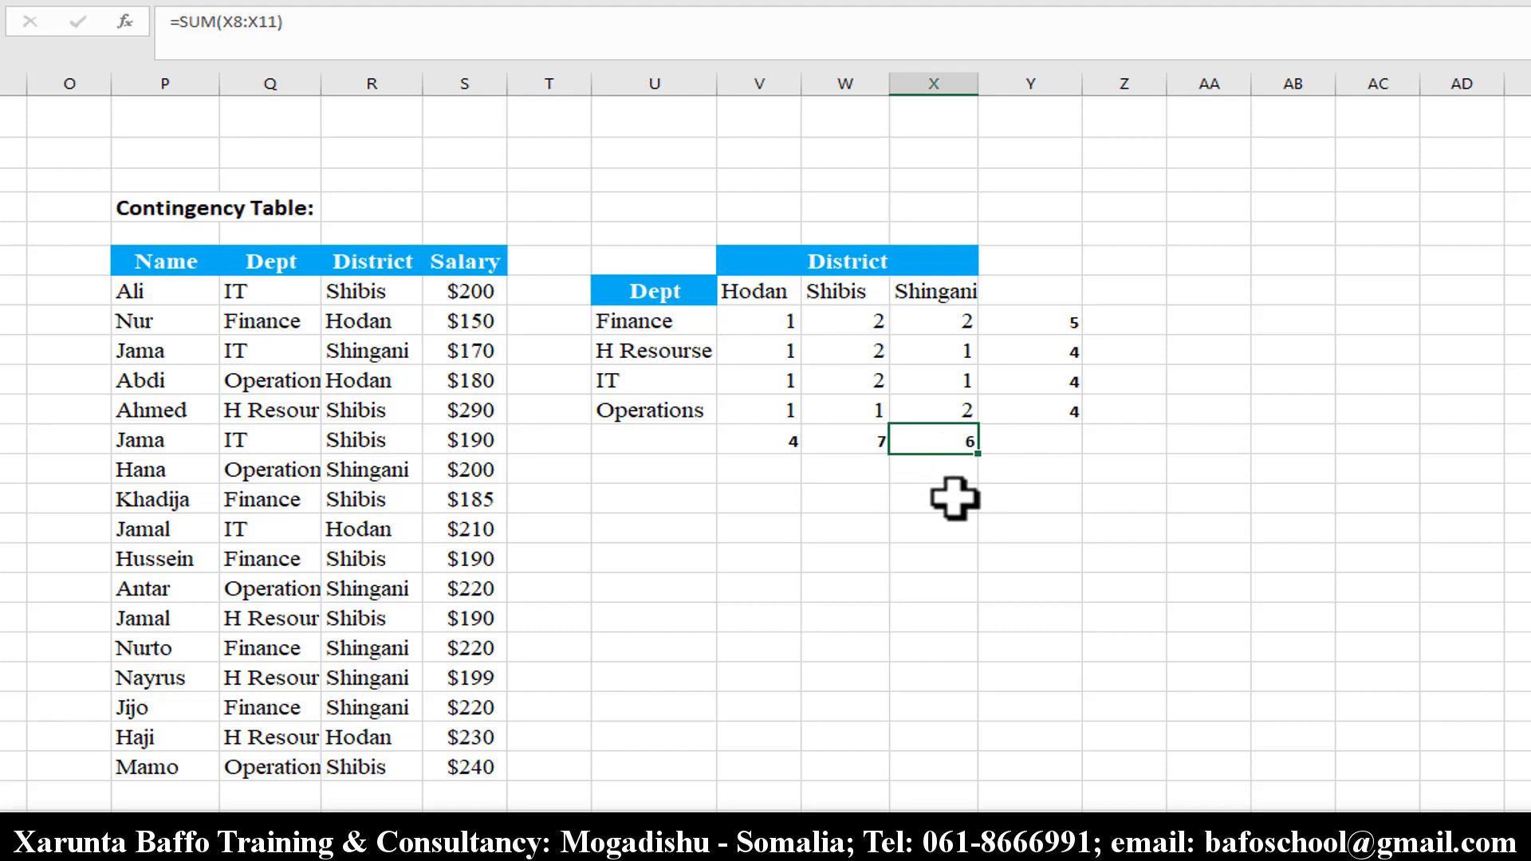
# Review the district totals in V12:X12 and the COUNTIFS formula in V8.
pyautogui.moveTo(925, 440); pyautogui.dragTo(788, 437)
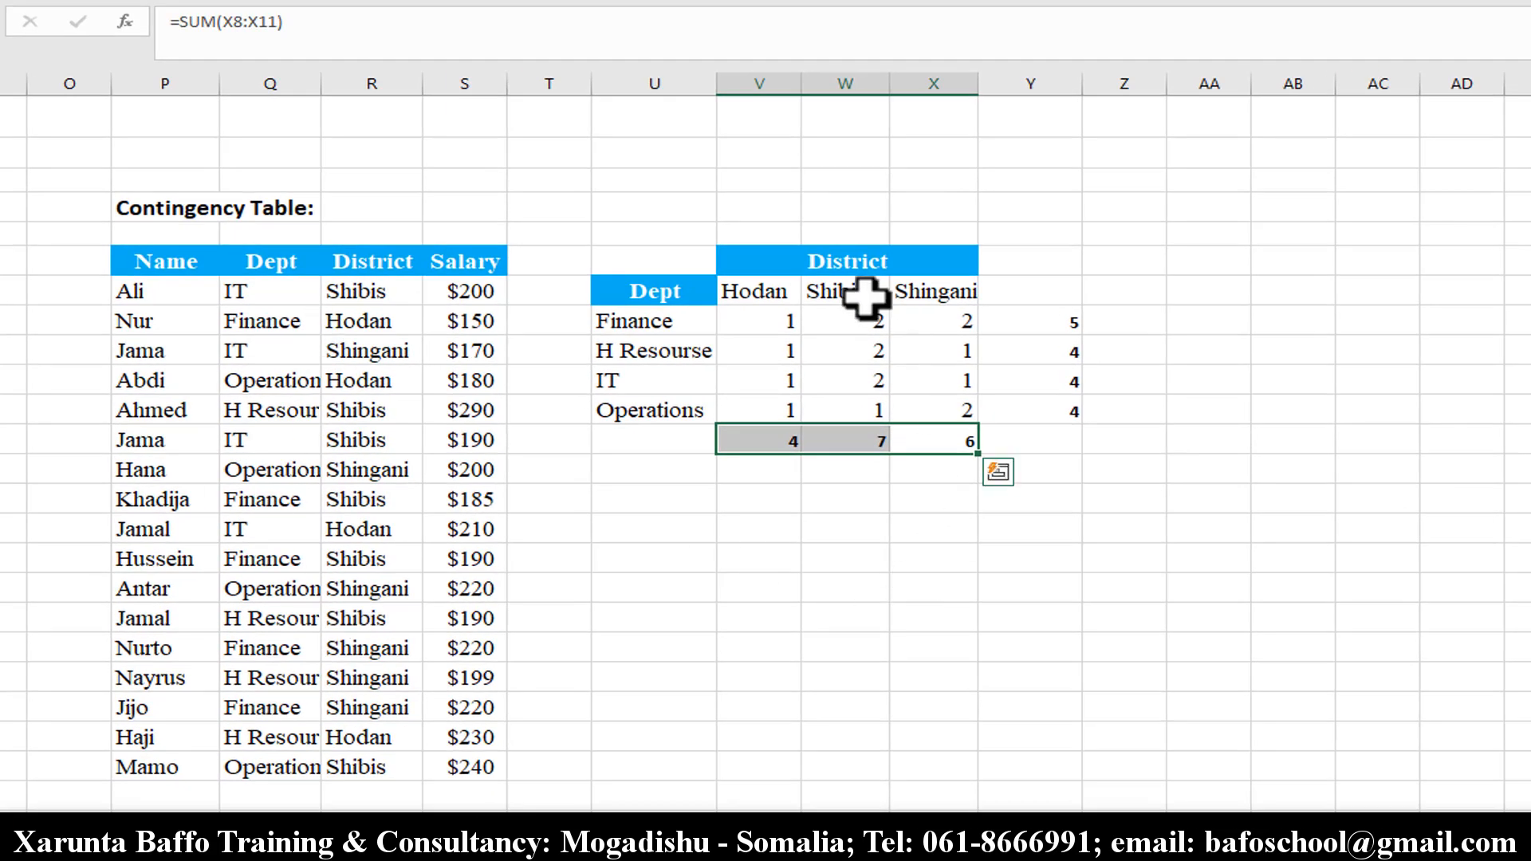
pyautogui.doubleClick(784, 326)
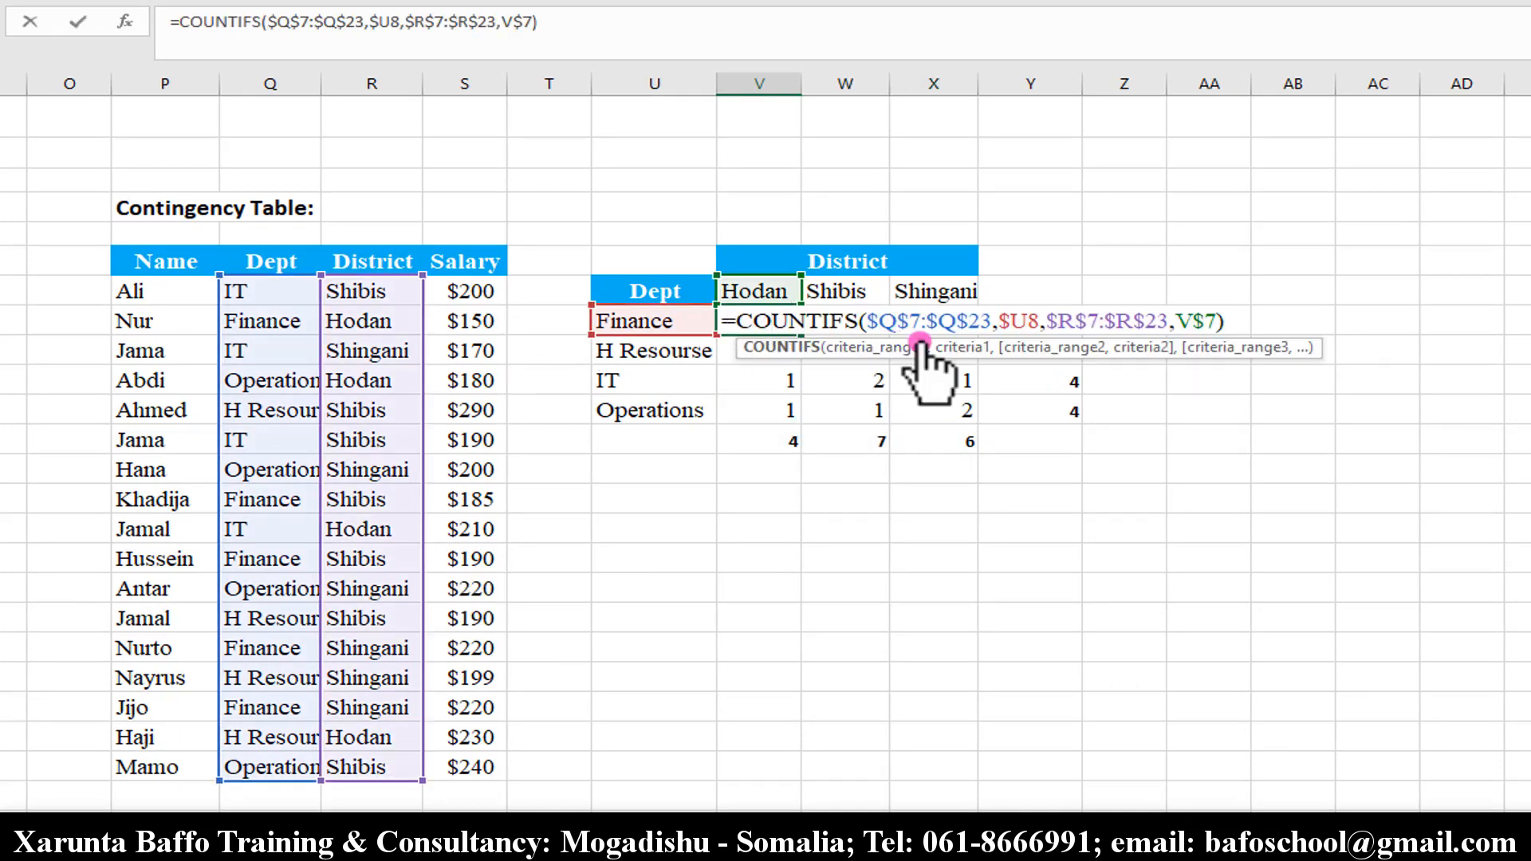
pyautogui.press('Escape')
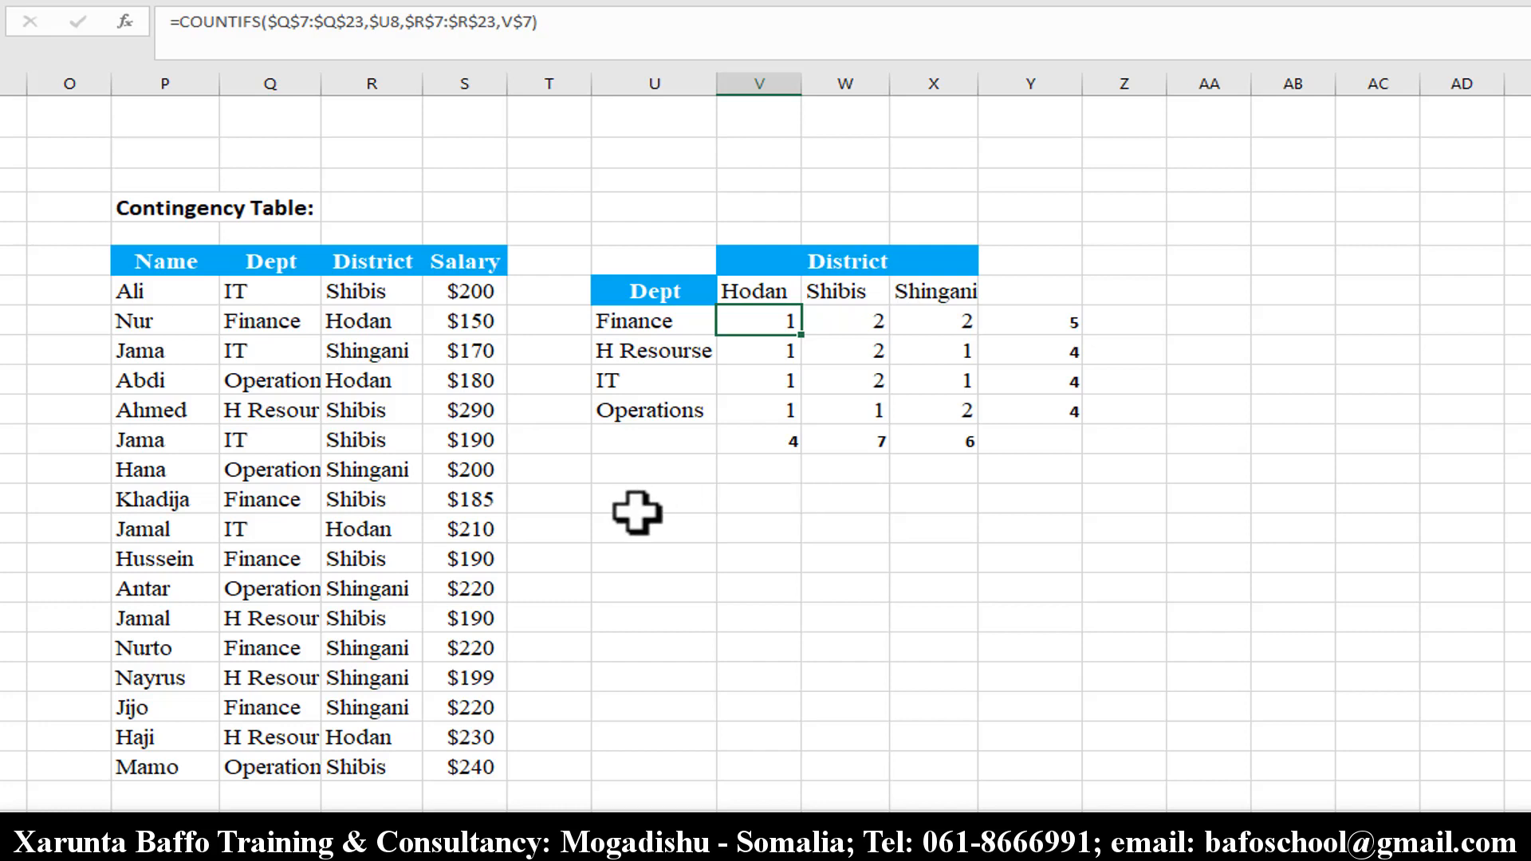
# Start a second table by copying the Dept header to U15 and the merged District header to V14:X14.
pyautogui.click(684, 295)
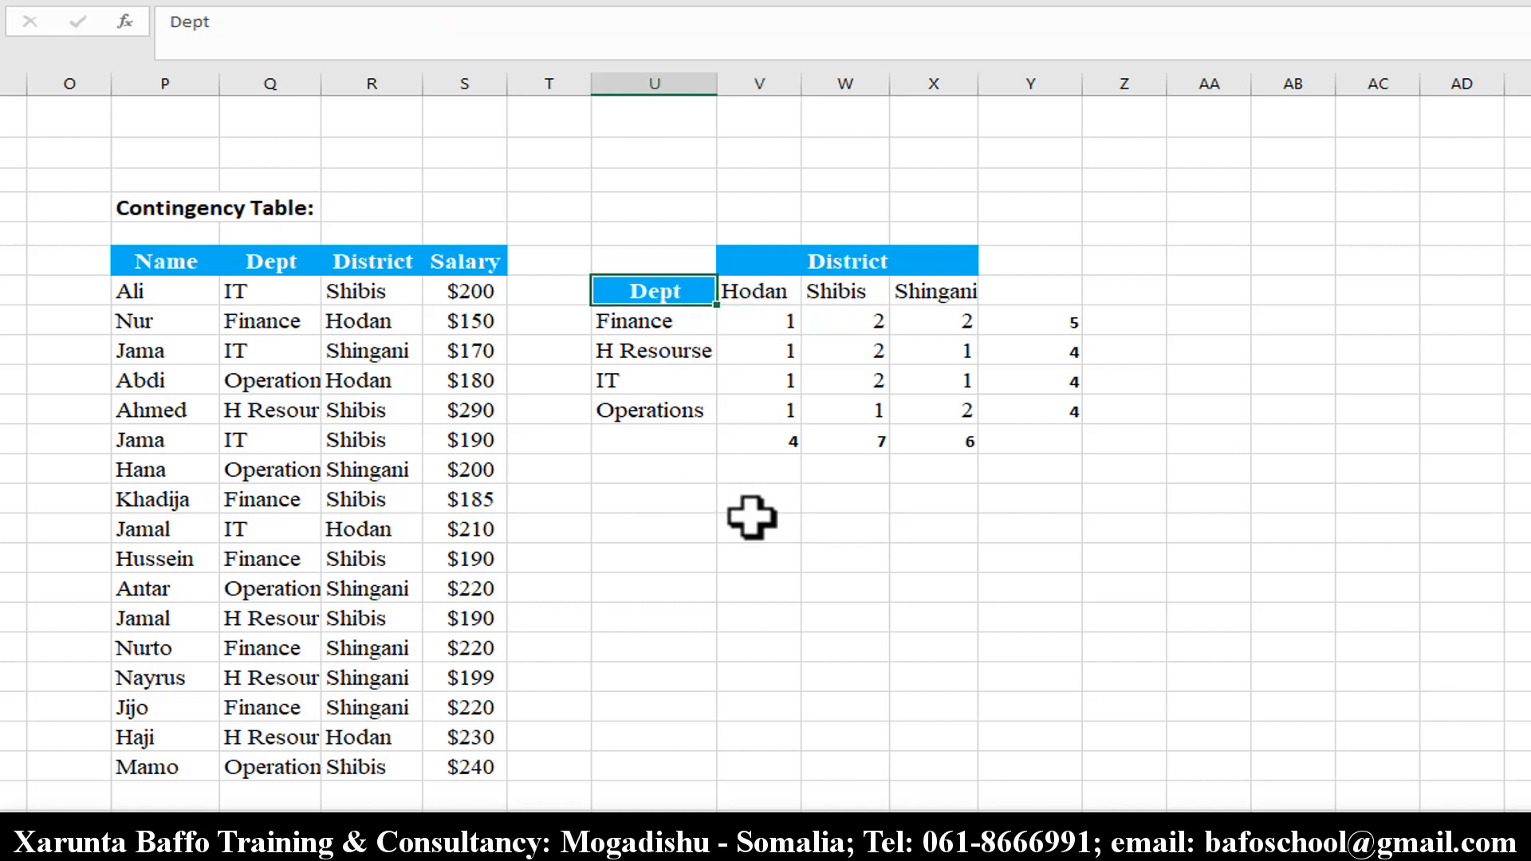
pyautogui.hotkey('ctrl', 'c')
pyautogui.click(677, 522)
pyautogui.hotkey('ctrl', 'v')
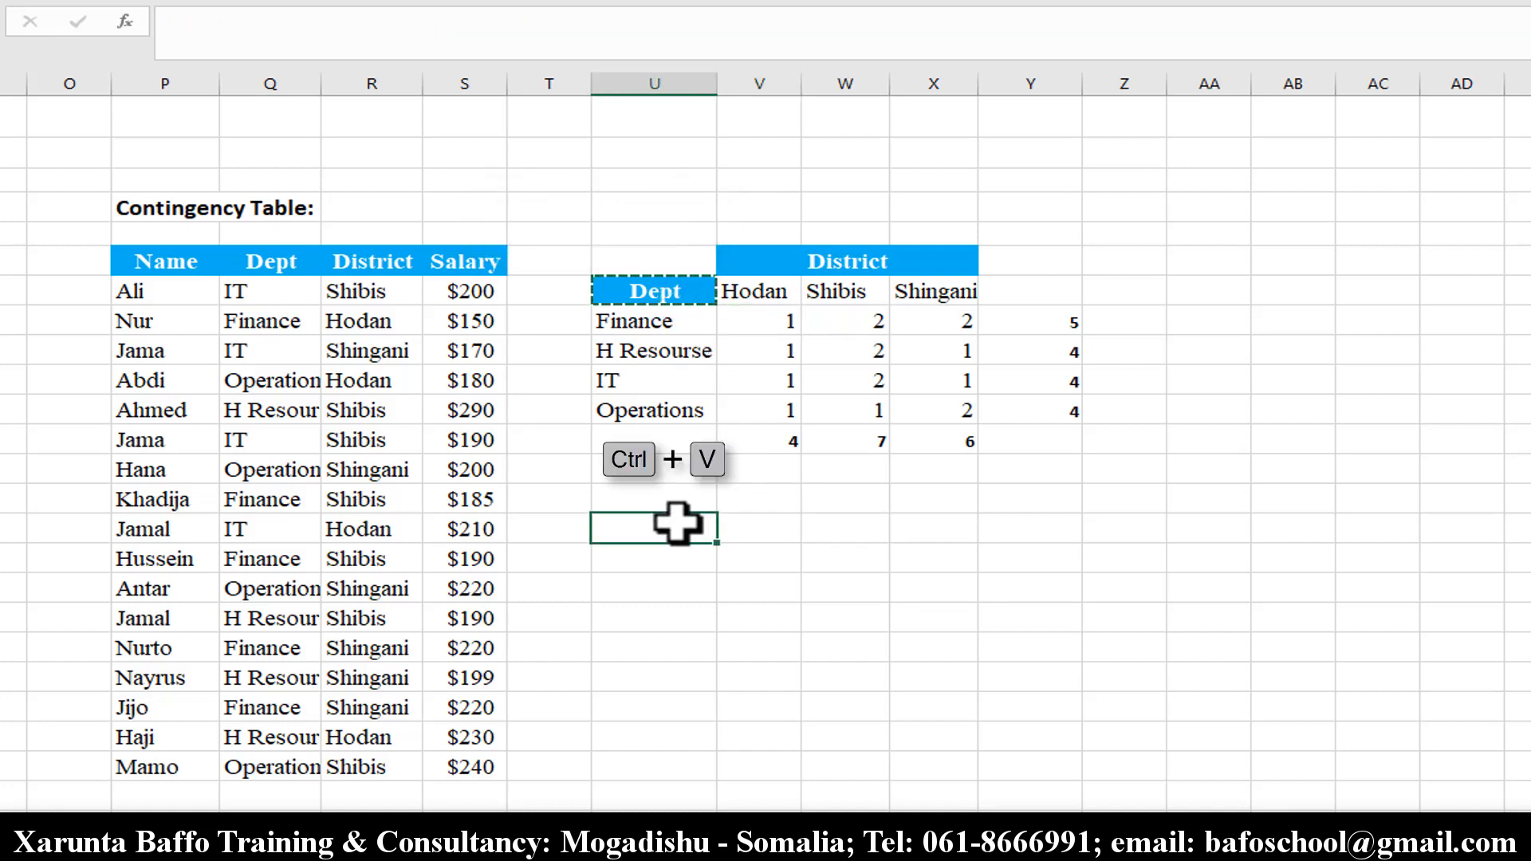
pyautogui.hotkey('ctrl', 'v')
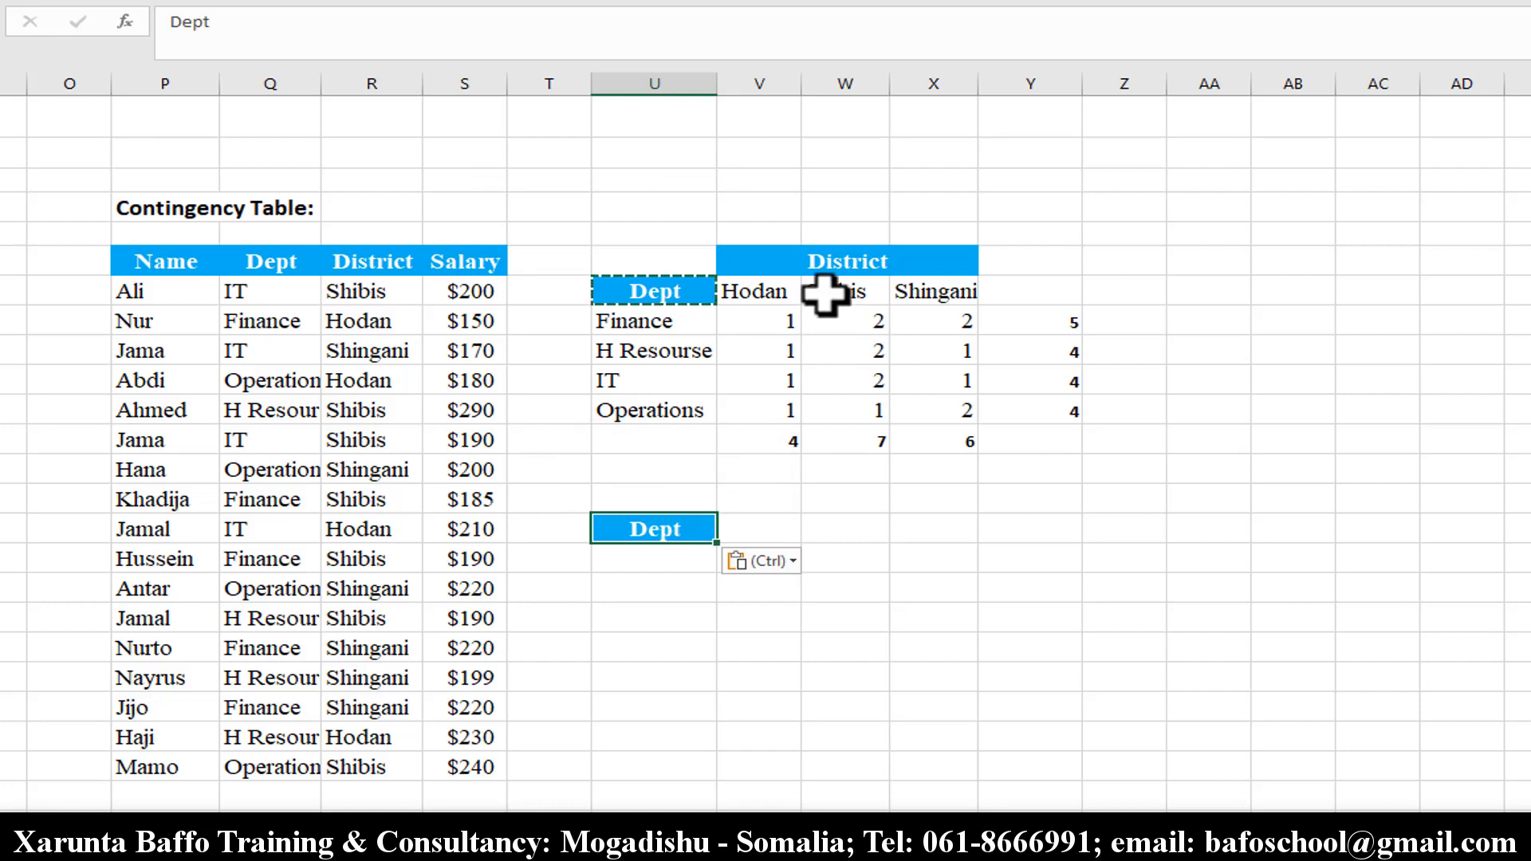
pyautogui.click(820, 265)
pyautogui.hotkey('ctrl', 'c')
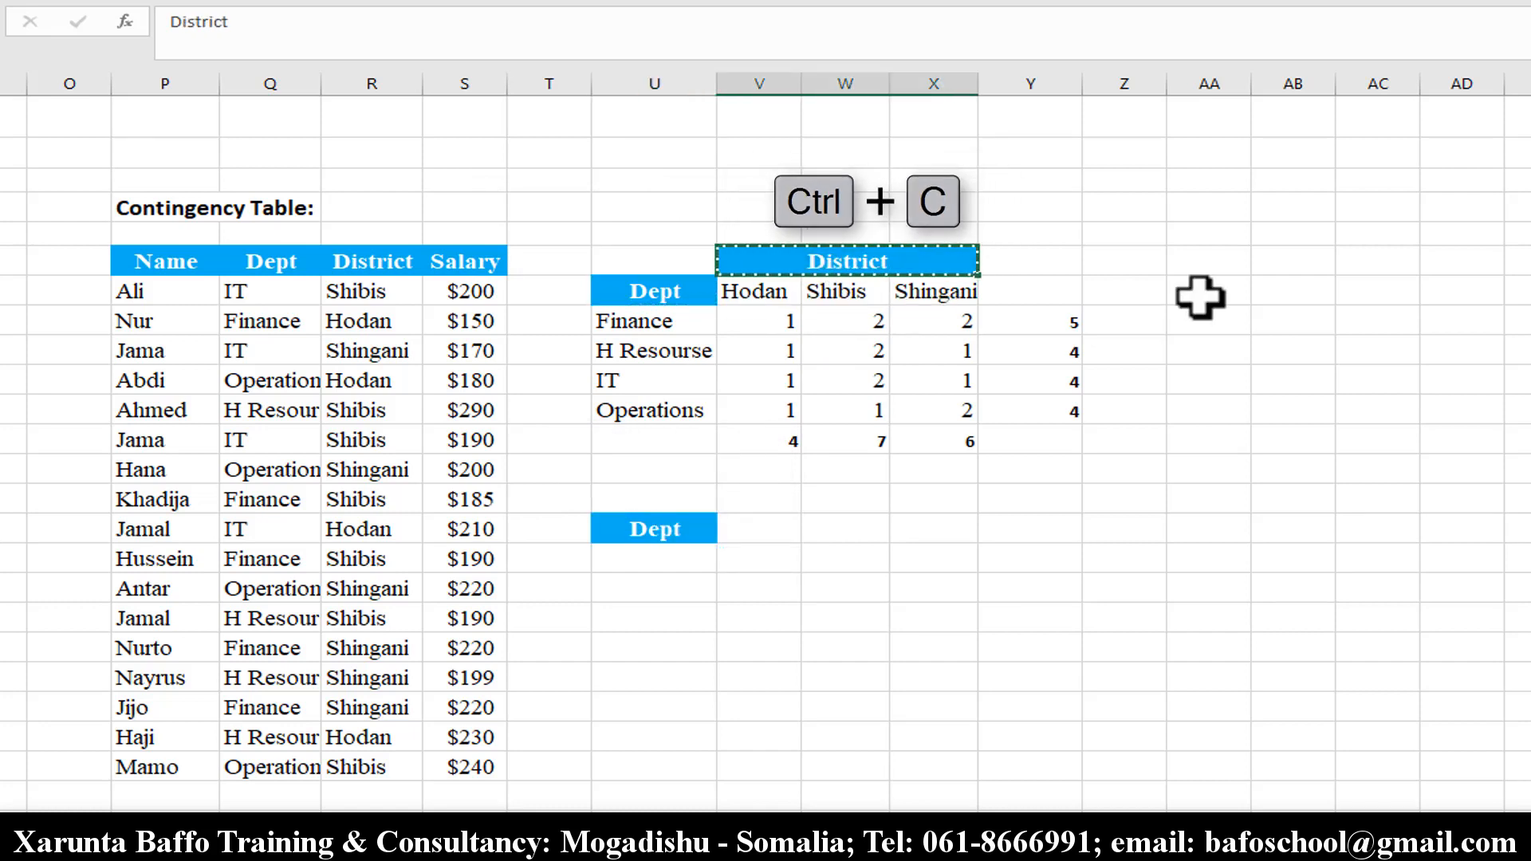
pyautogui.click(786, 501)
pyautogui.hotkey('ctrl', 'v')
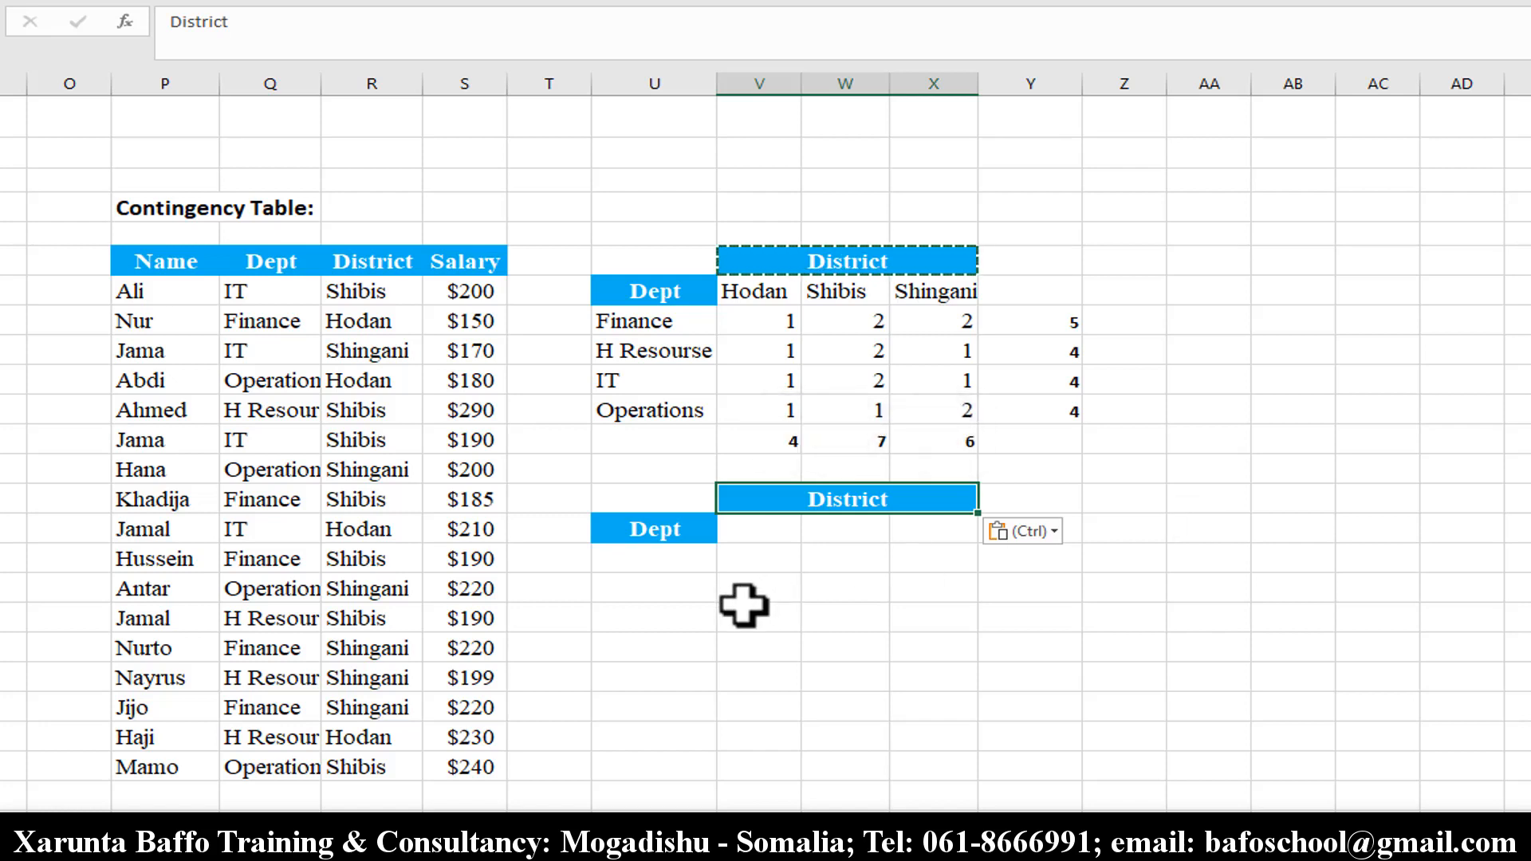
# Enter =UNIQUE(Q7:Q23) in U16 to list the departments under the second Dept header.
pyautogui.click(668, 563)
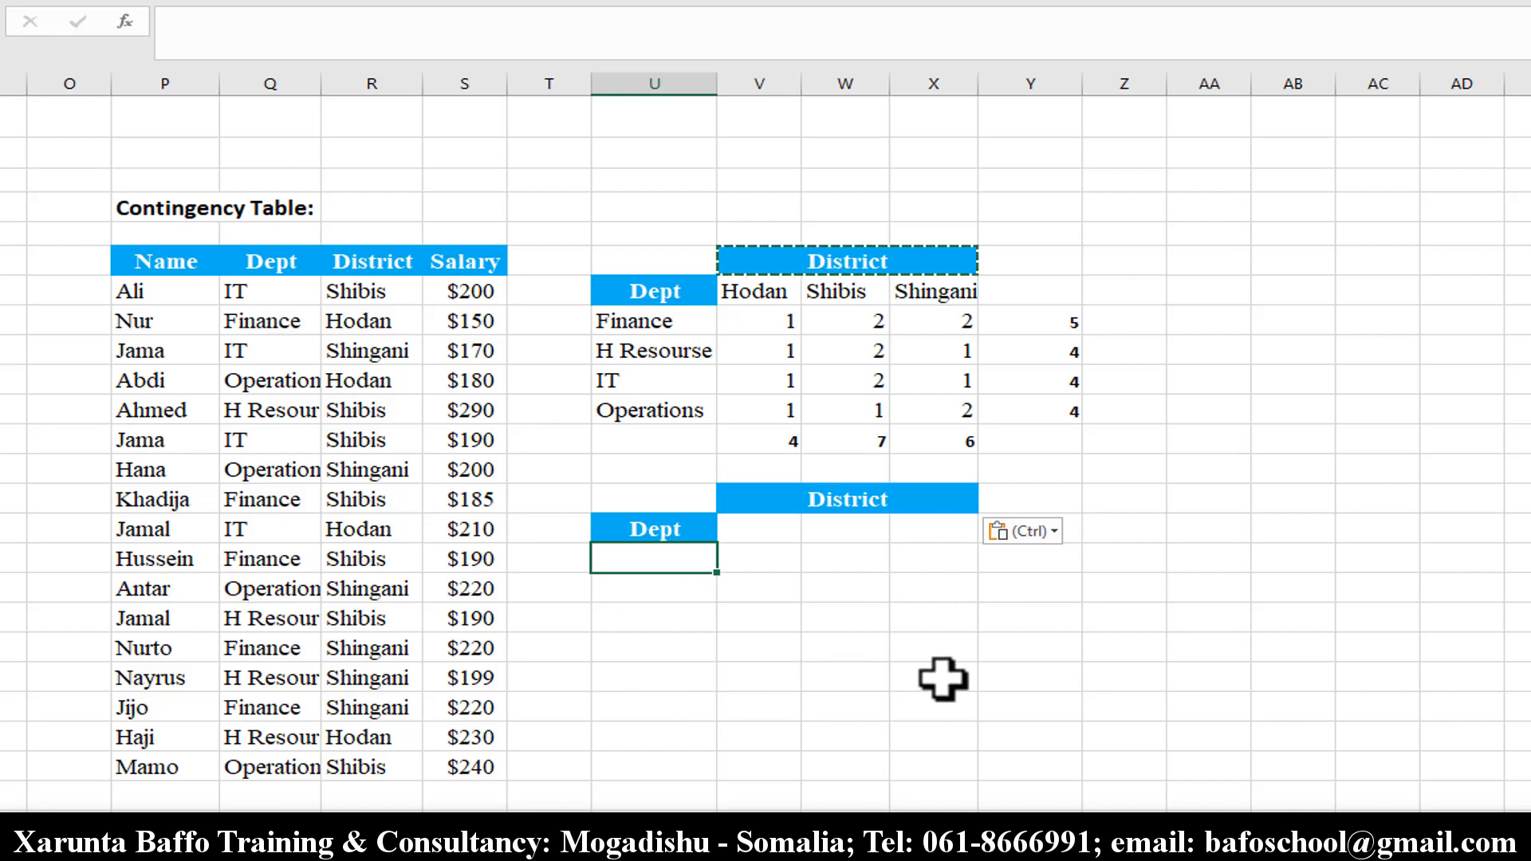
pyautogui.write('=')
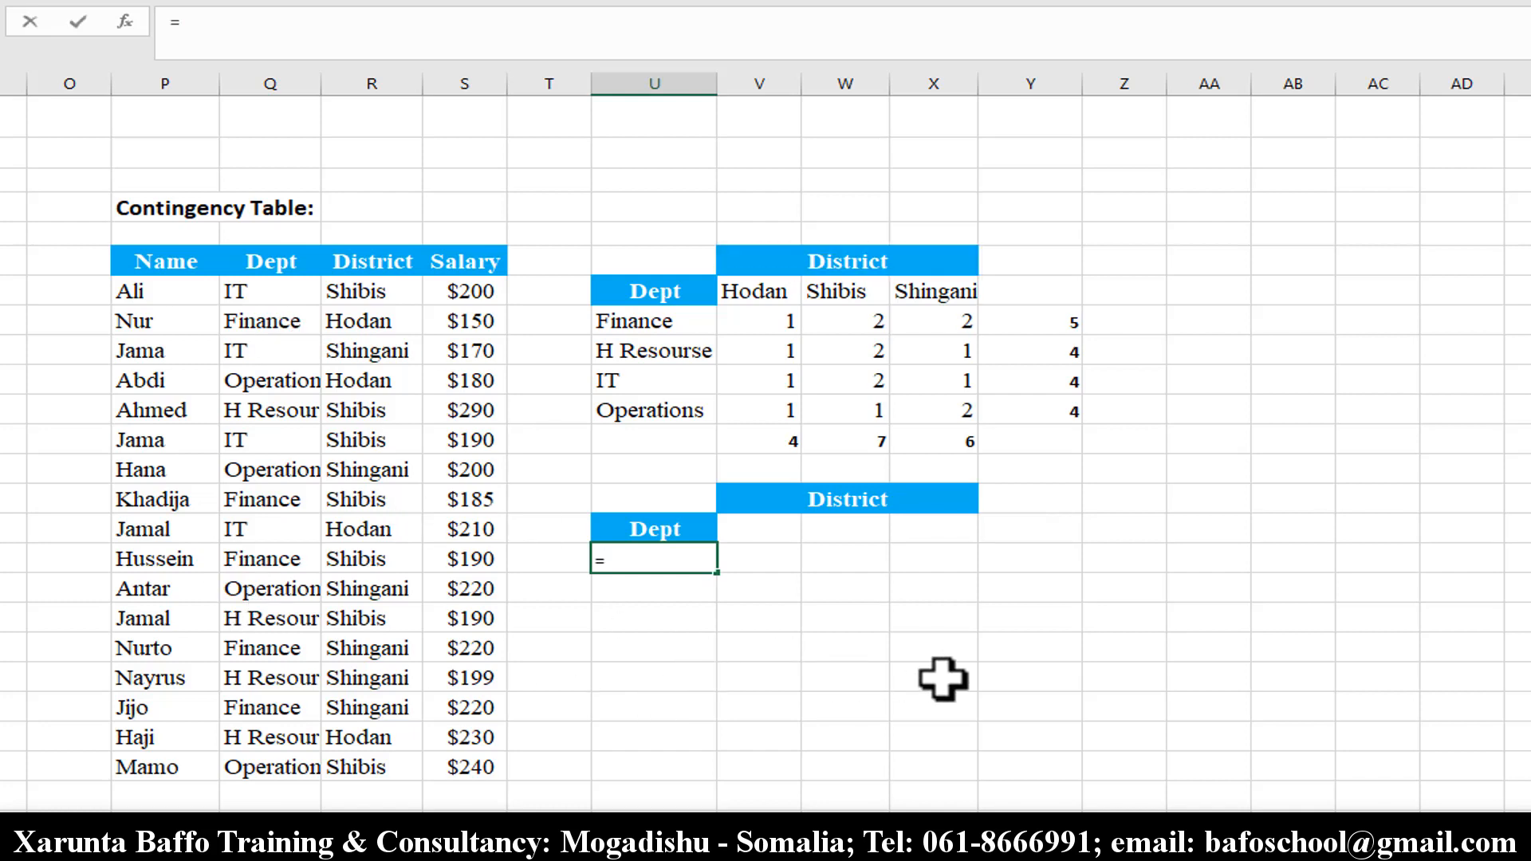
pyautogui.write('uniq')
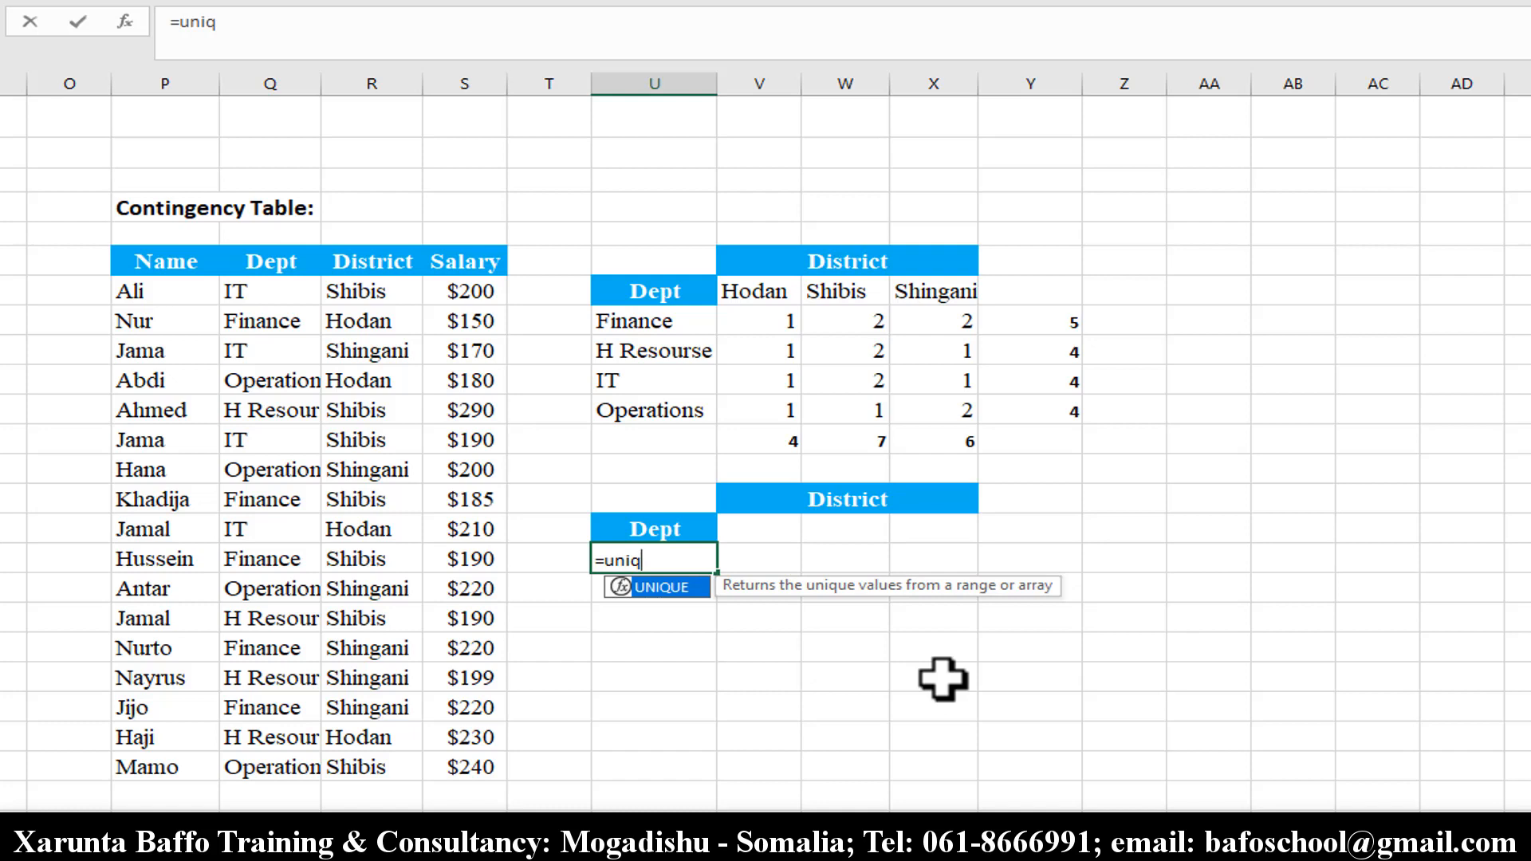
pyautogui.press('Tab')
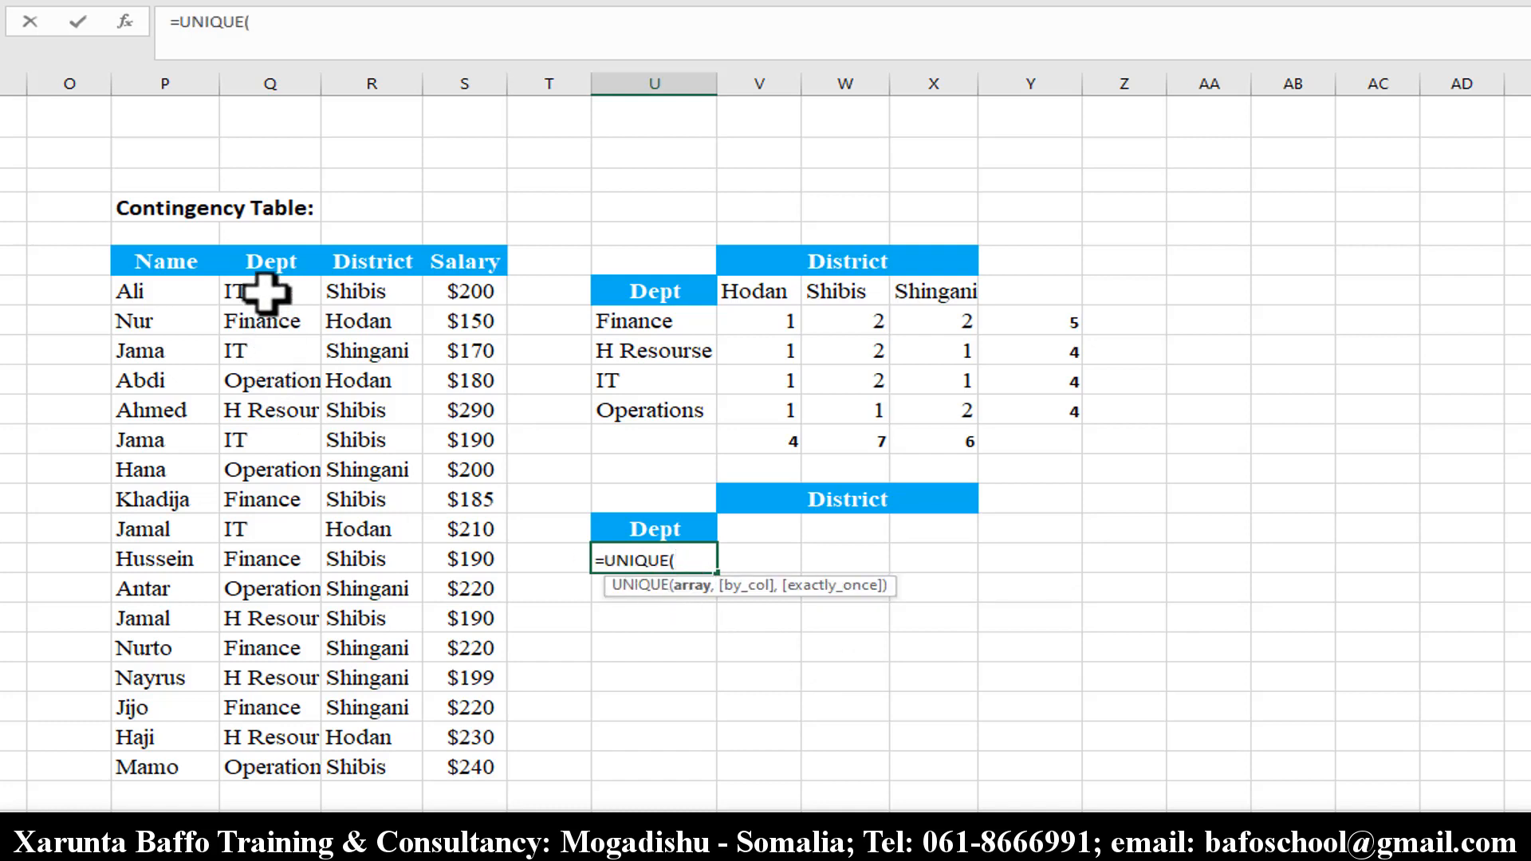
pyautogui.moveTo(265, 294); pyautogui.dragTo(254, 768)
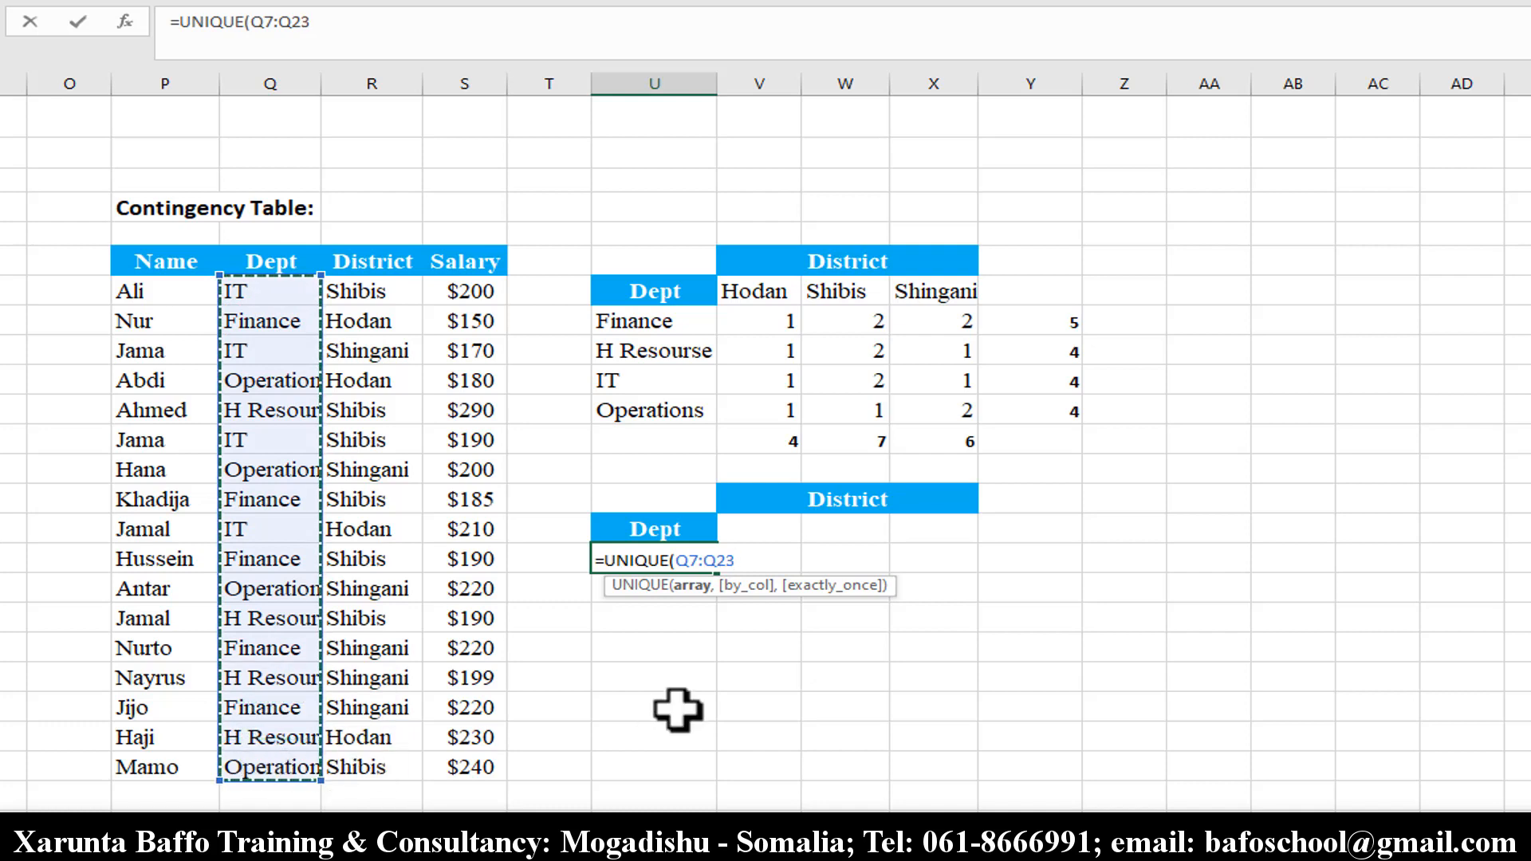
pyautogui.write(')')
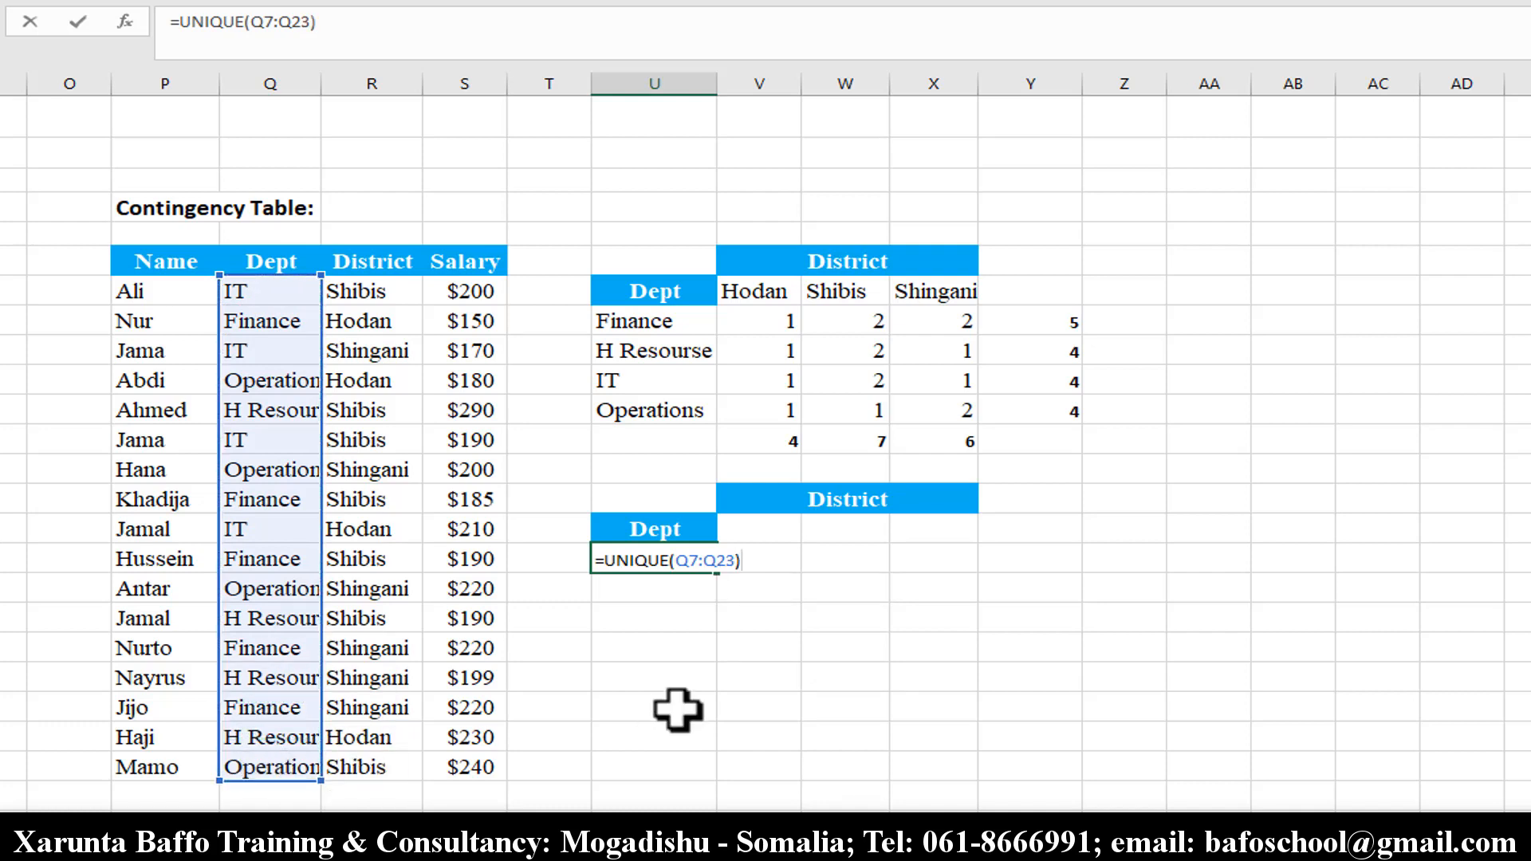
pyautogui.press('Return')
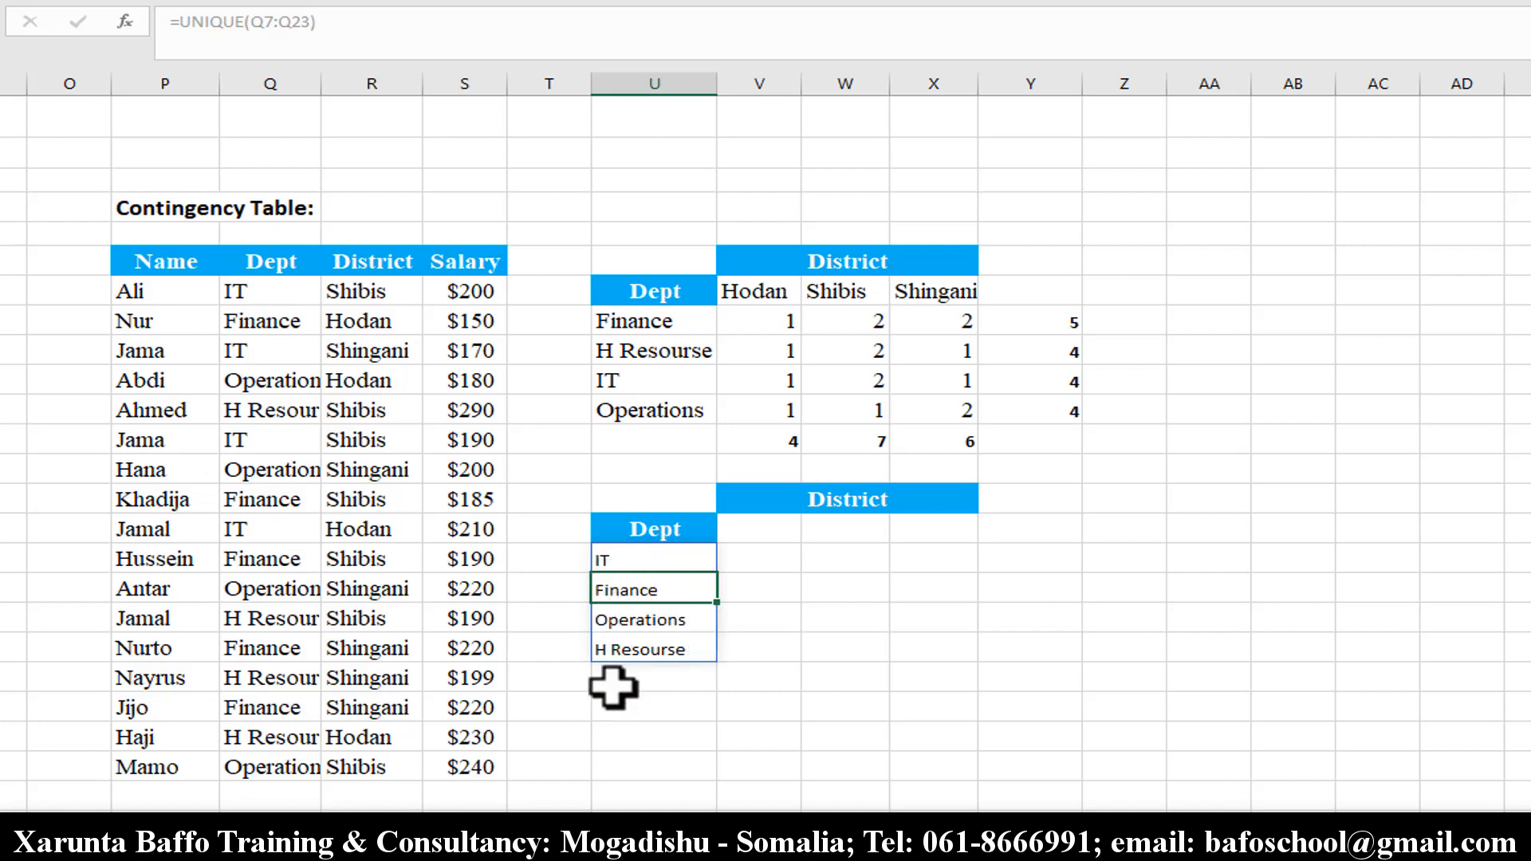
# Wrap the U16 formula in SORT so it reads =SORT(UNIQUE(Q7:Q23)).
pyautogui.doubleClick(632, 560)
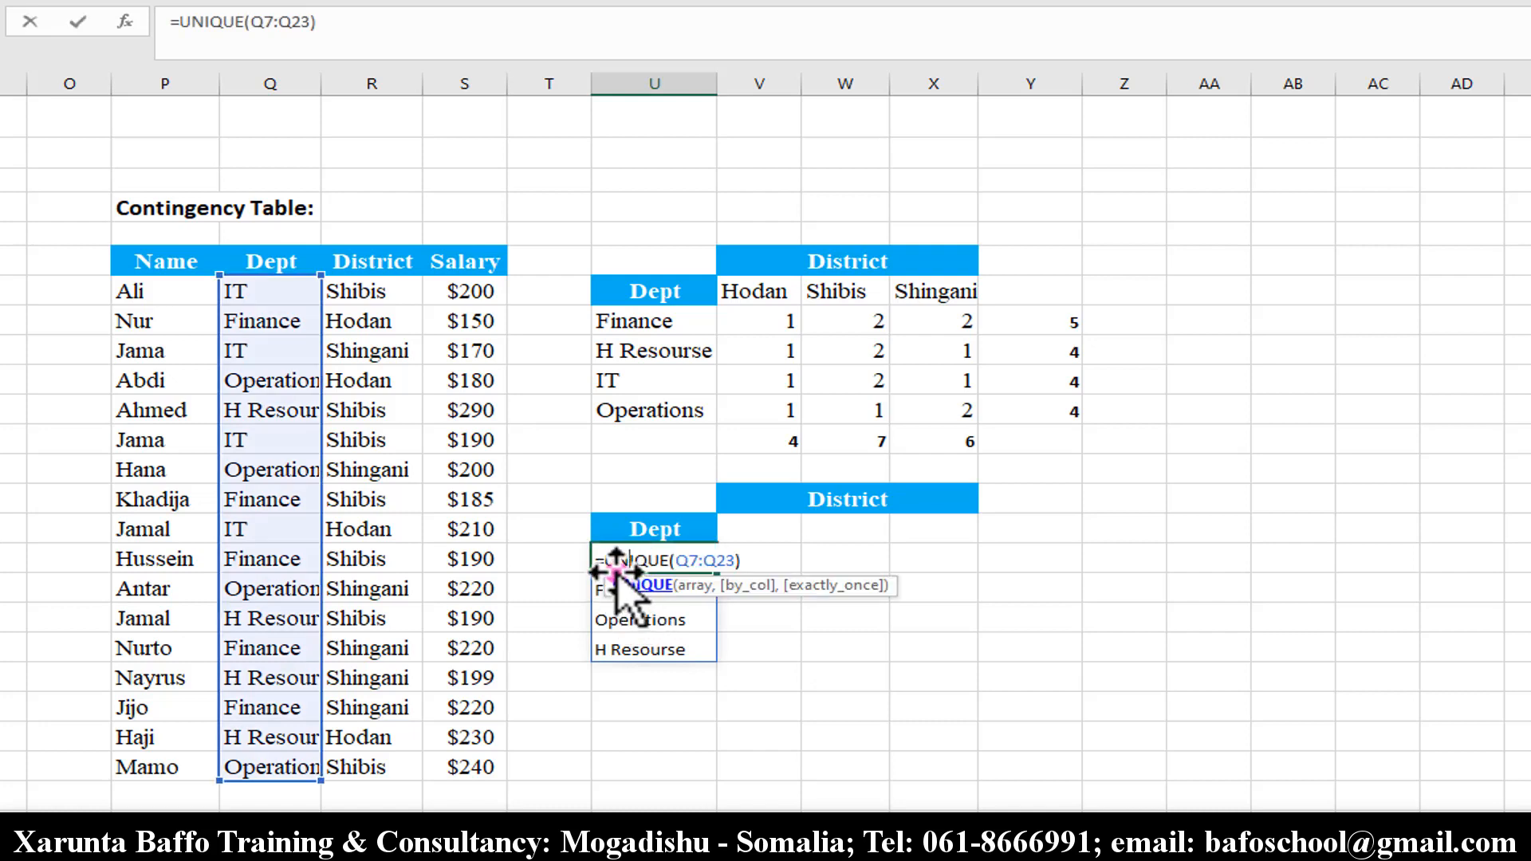
pyautogui.click(609, 561)
pyautogui.click(610, 560)
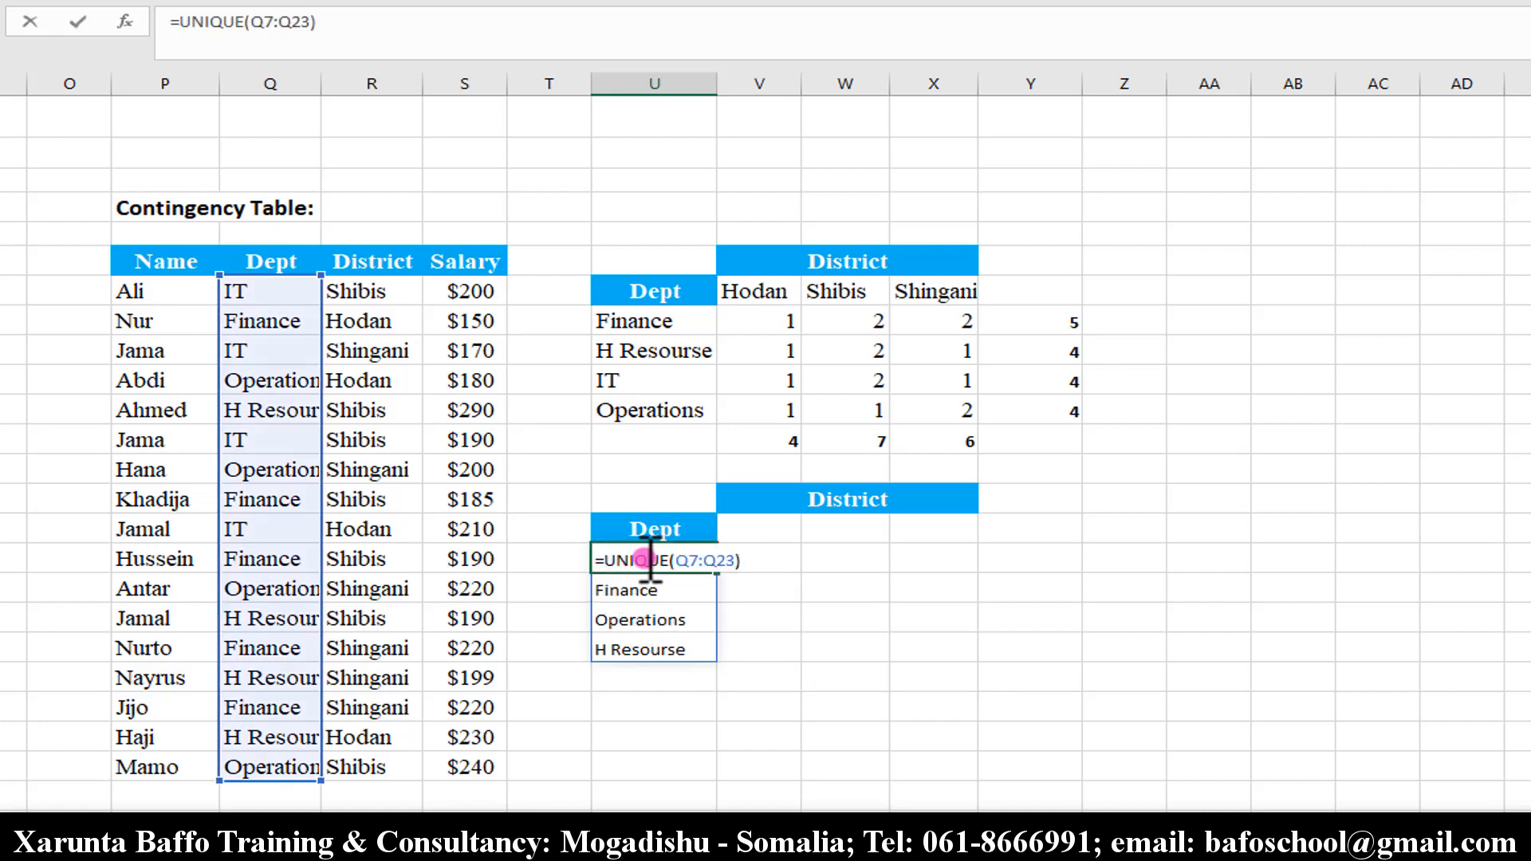
pyautogui.write('sort')
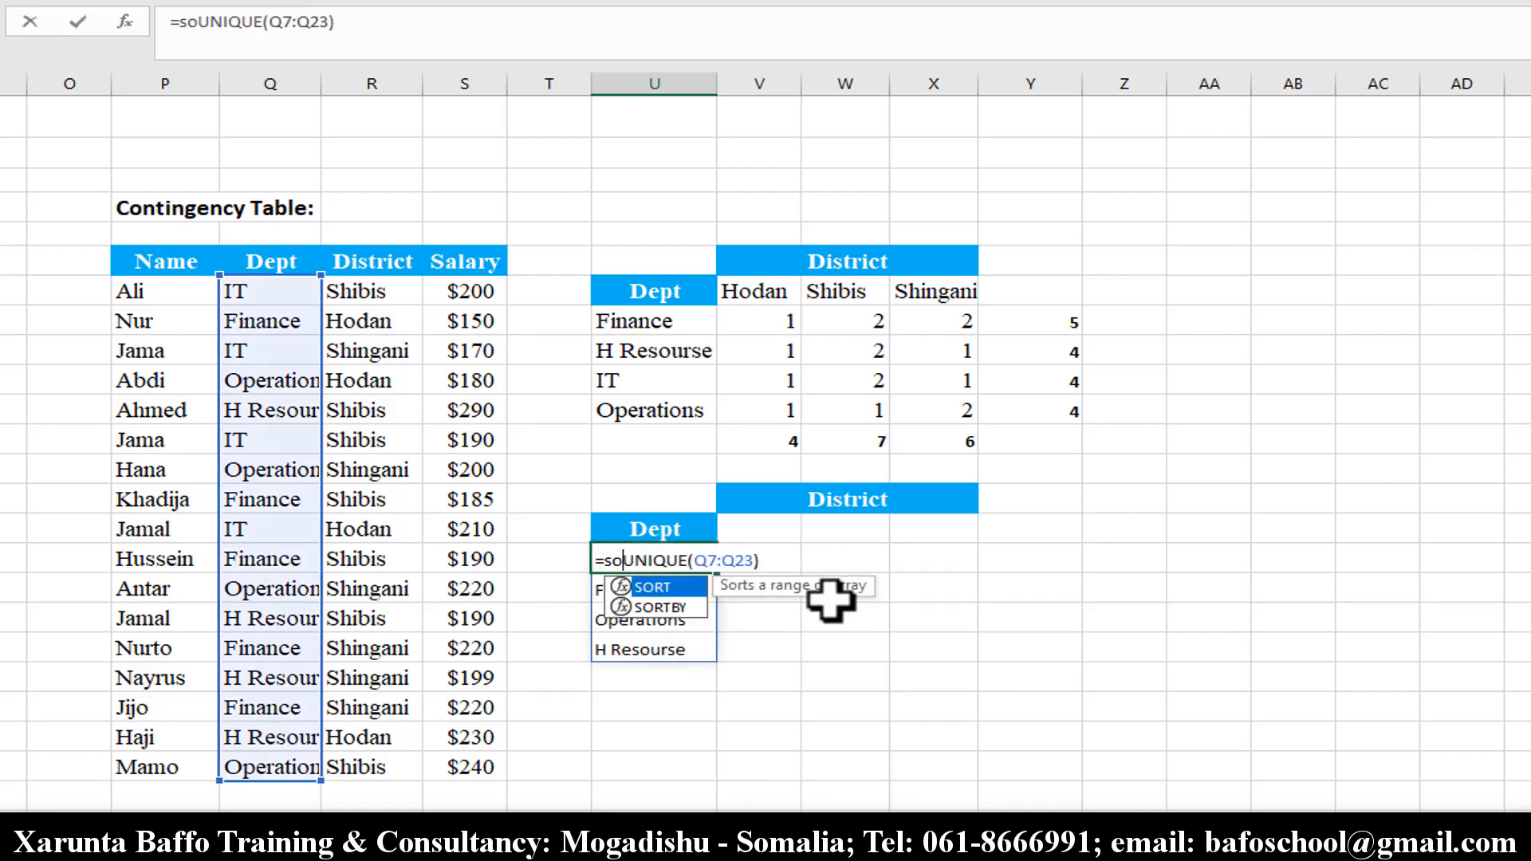
pyautogui.press('Tab')
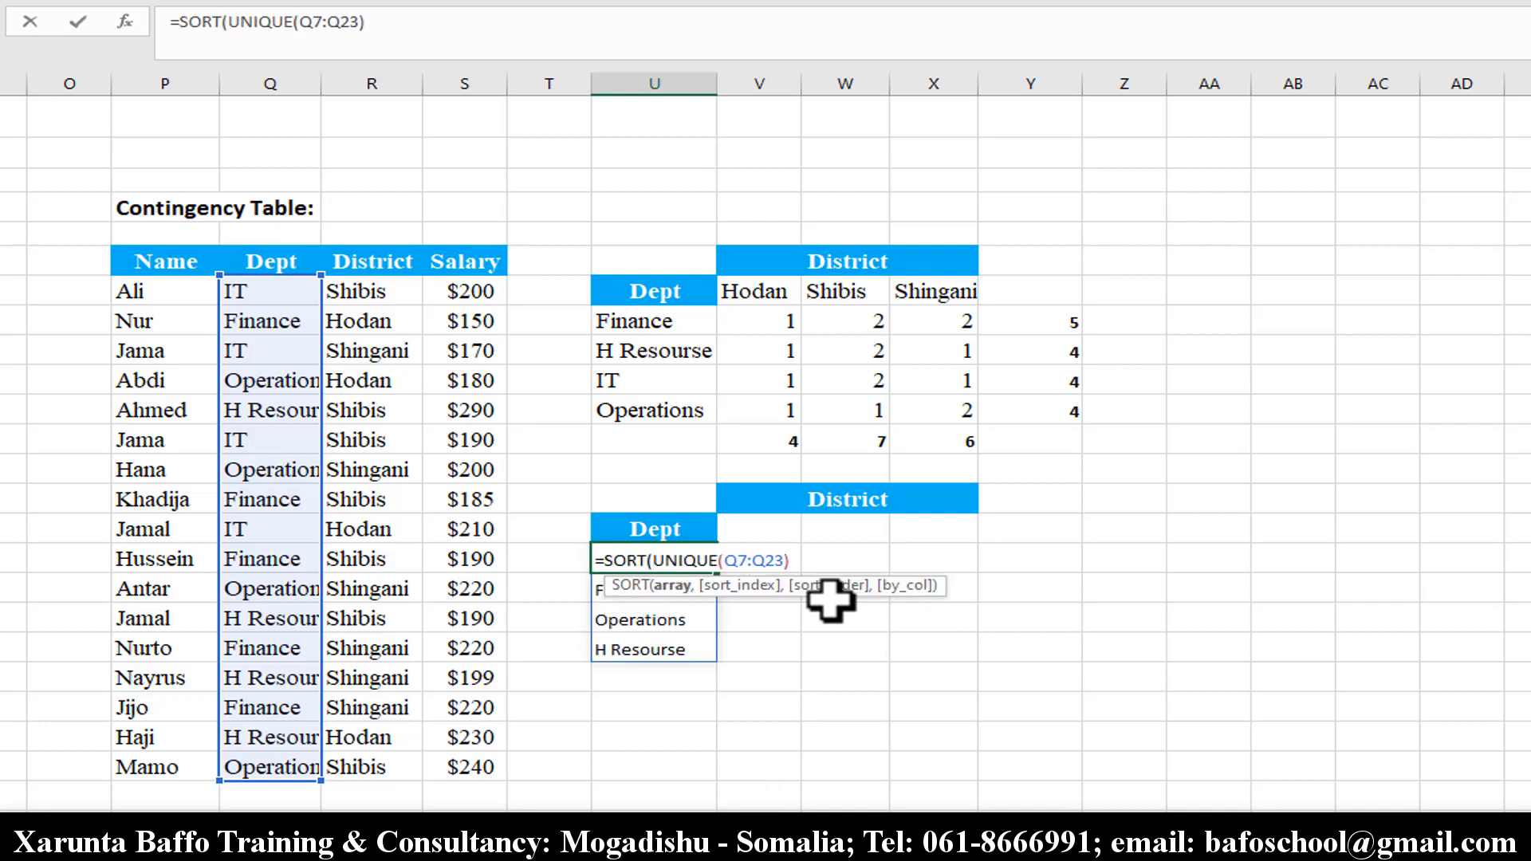
pyautogui.click(792, 560)
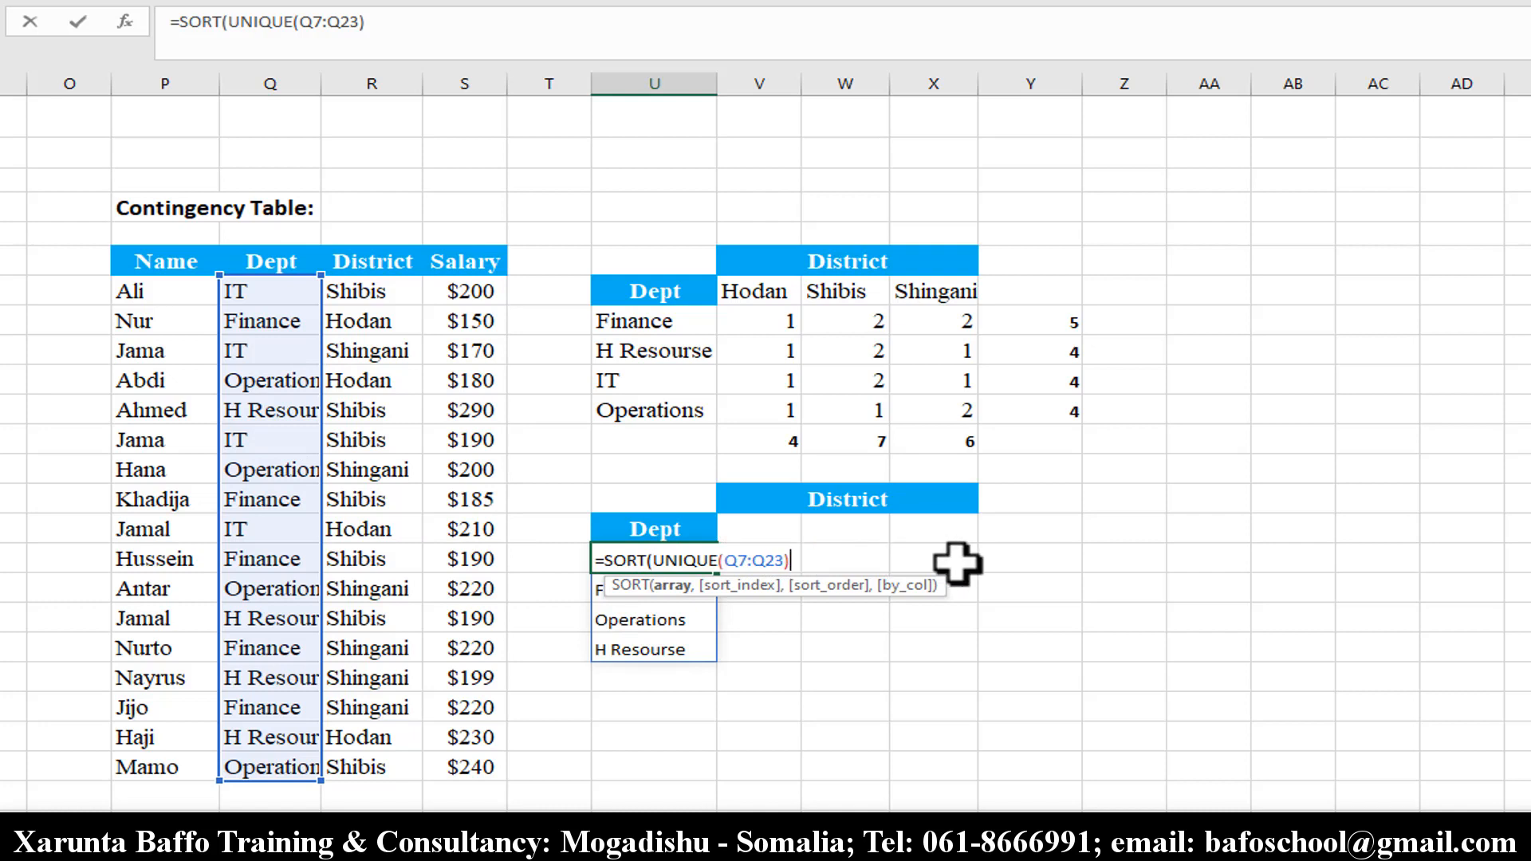
pyautogui.write(')')
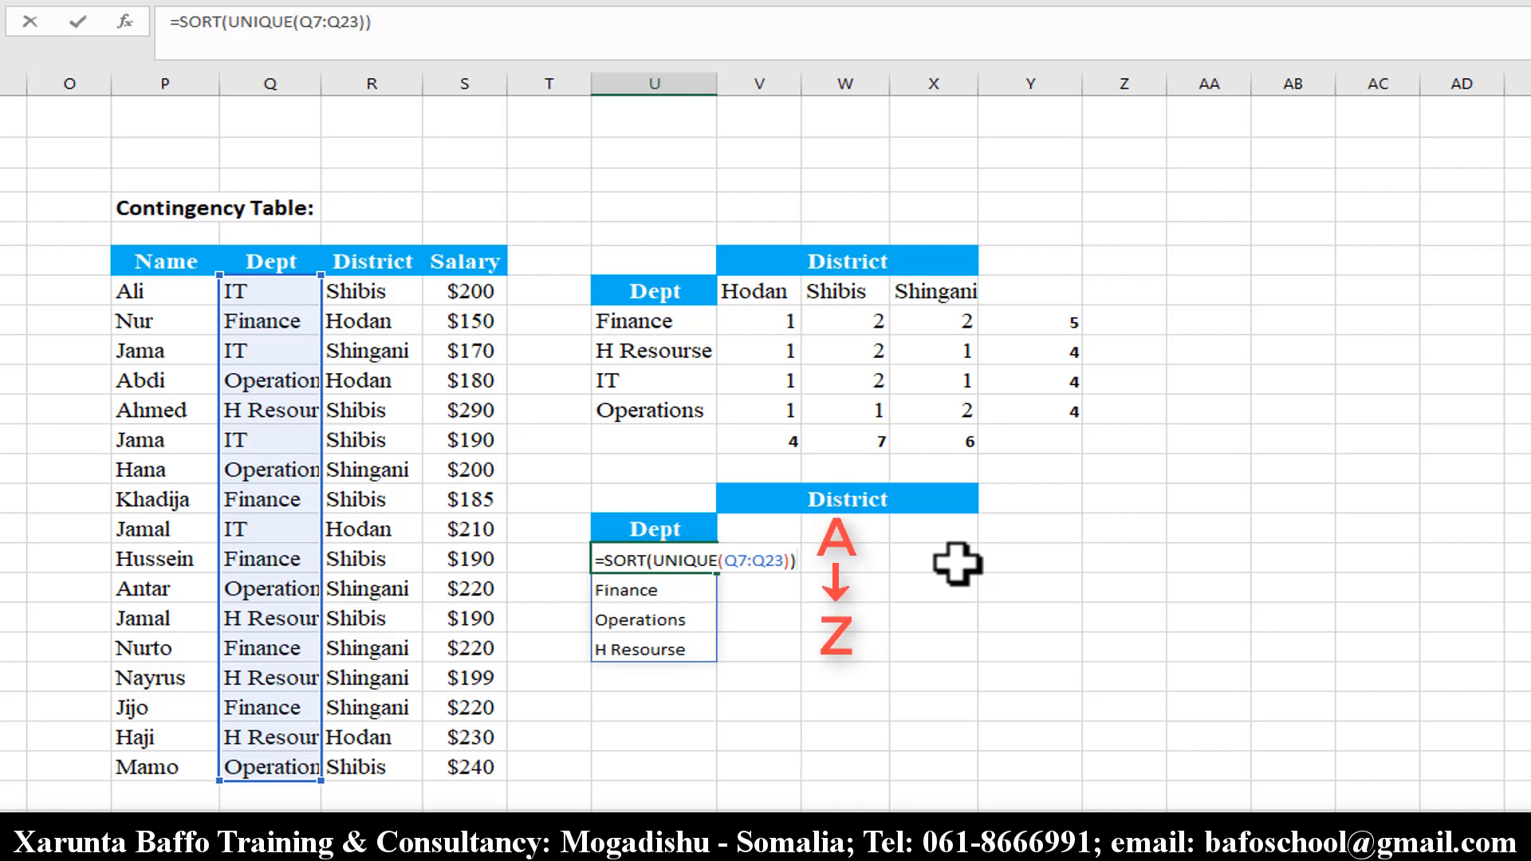
pyautogui.press('Return')
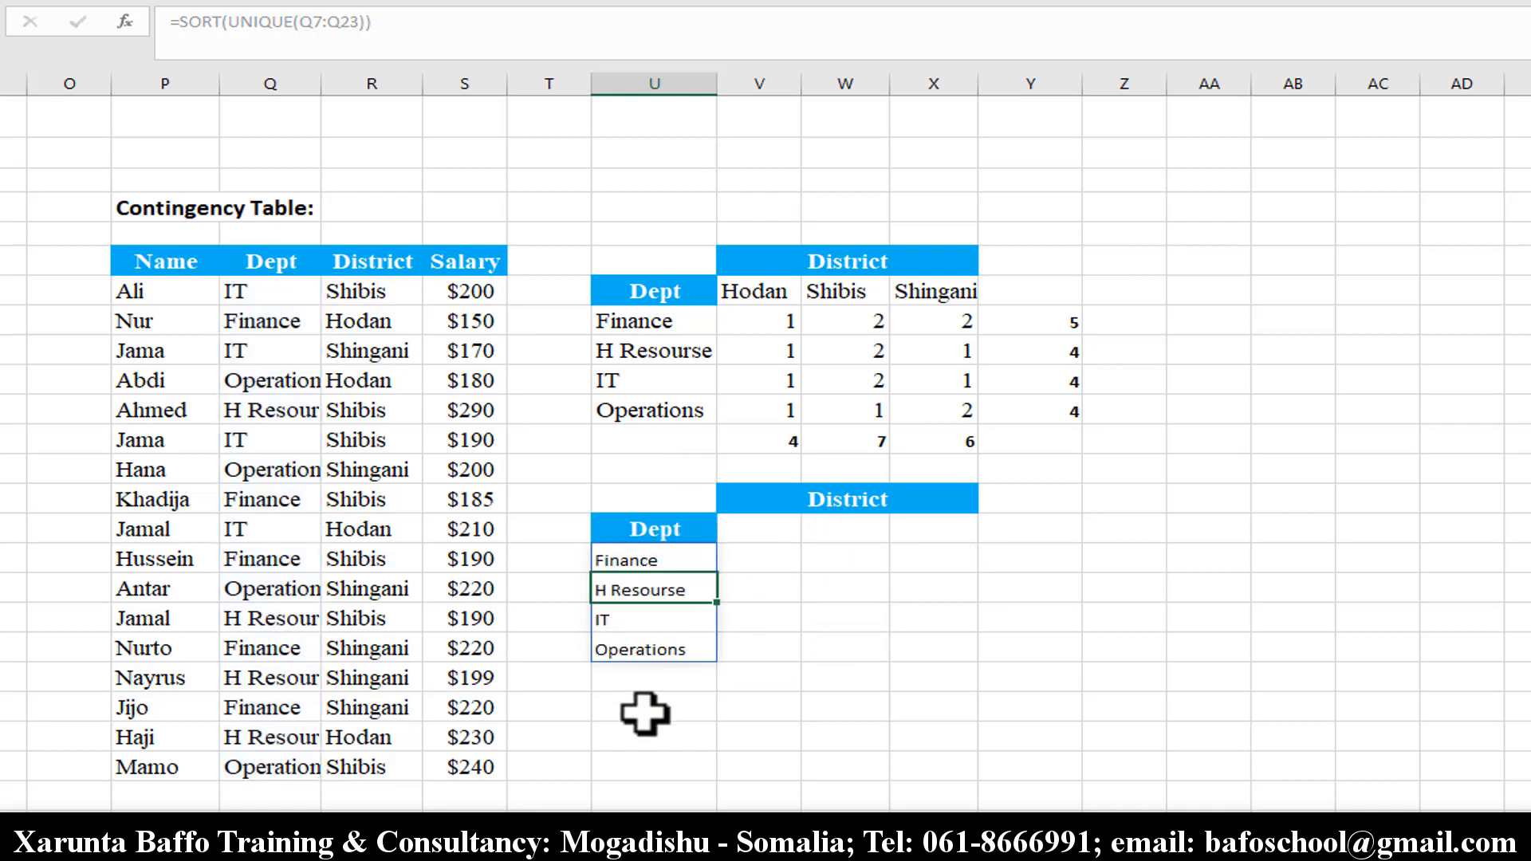
# Copy the formatting of the Finance label in U8 onto the department list in U16:U19 with Format Painter.
pyautogui.press('Up')
pyautogui.press('Up')
pyautogui.press('Up')
pyautogui.click(647, 323)
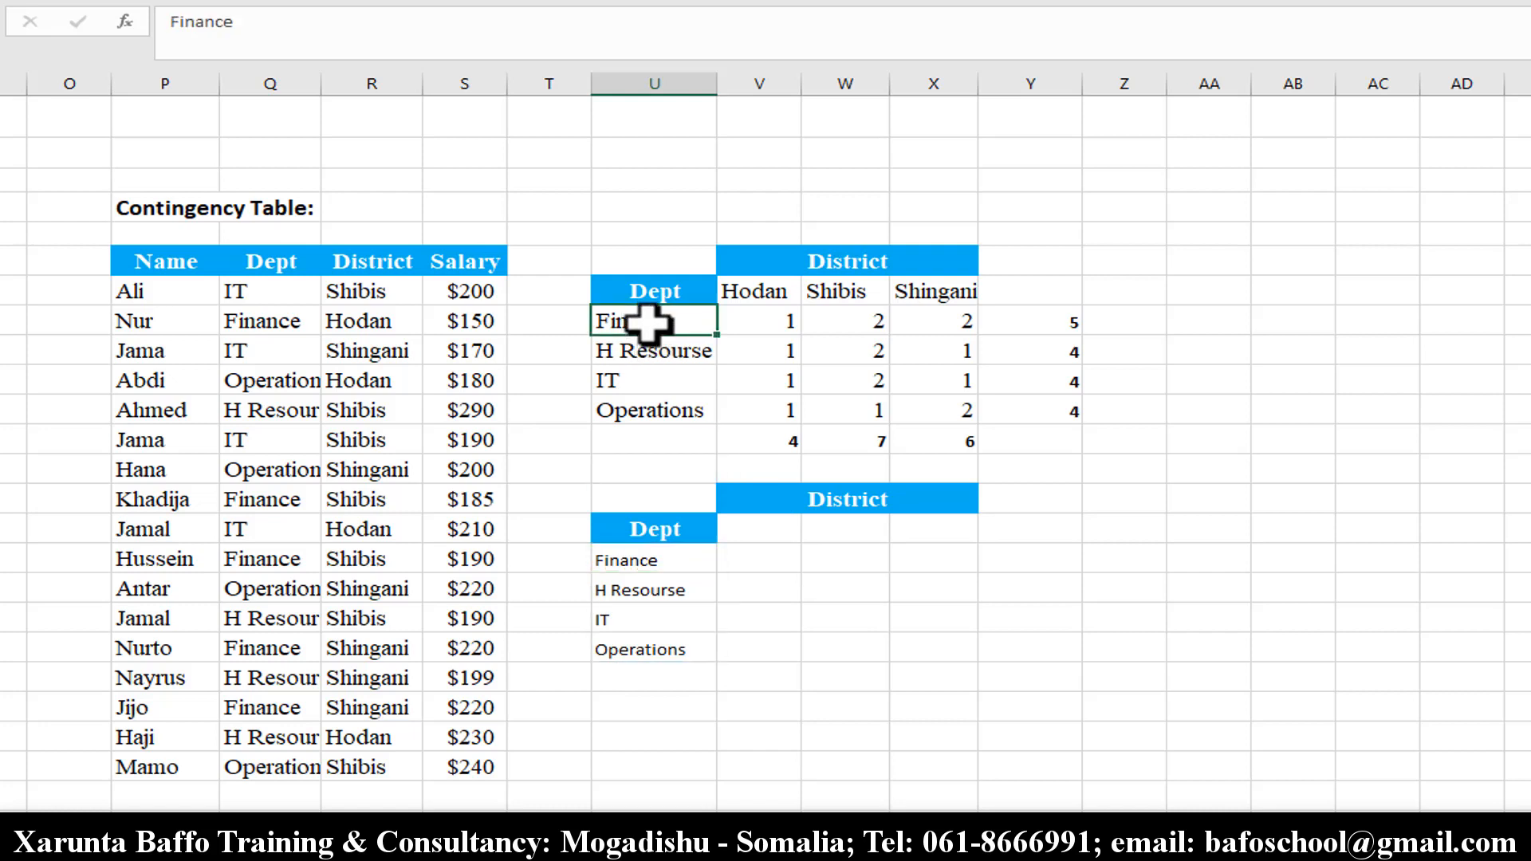
pyautogui.rightClick(647, 323)
pyautogui.click(963, 289)
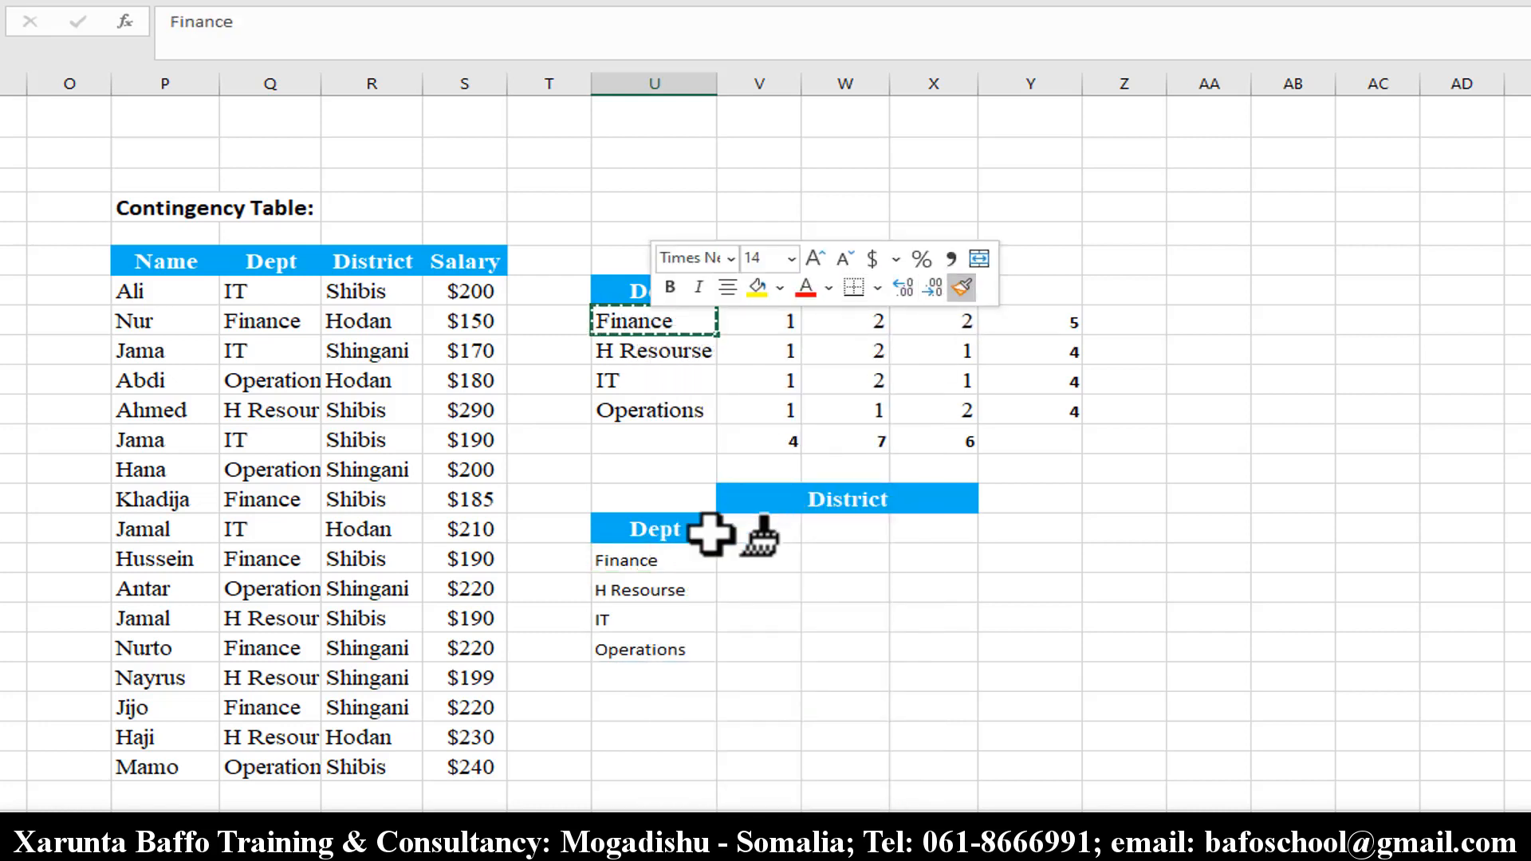
pyautogui.moveTo(677, 560); pyautogui.dragTo(658, 650)
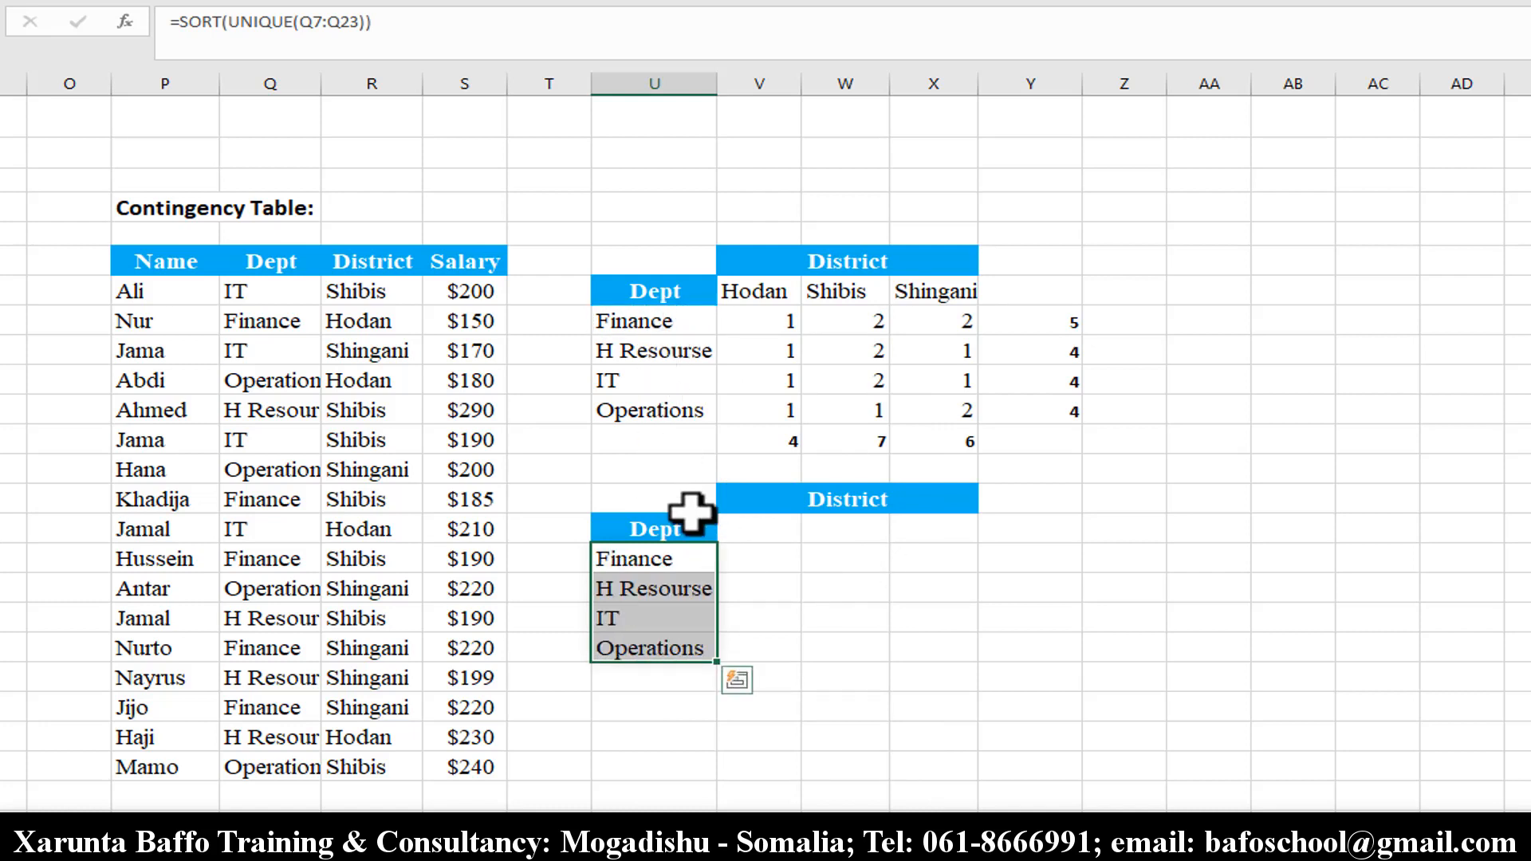
# Enter =SORT(UNIQUE(R7:R23)) in V15 to list the districts in alphabetical order.
pyautogui.click(764, 530)
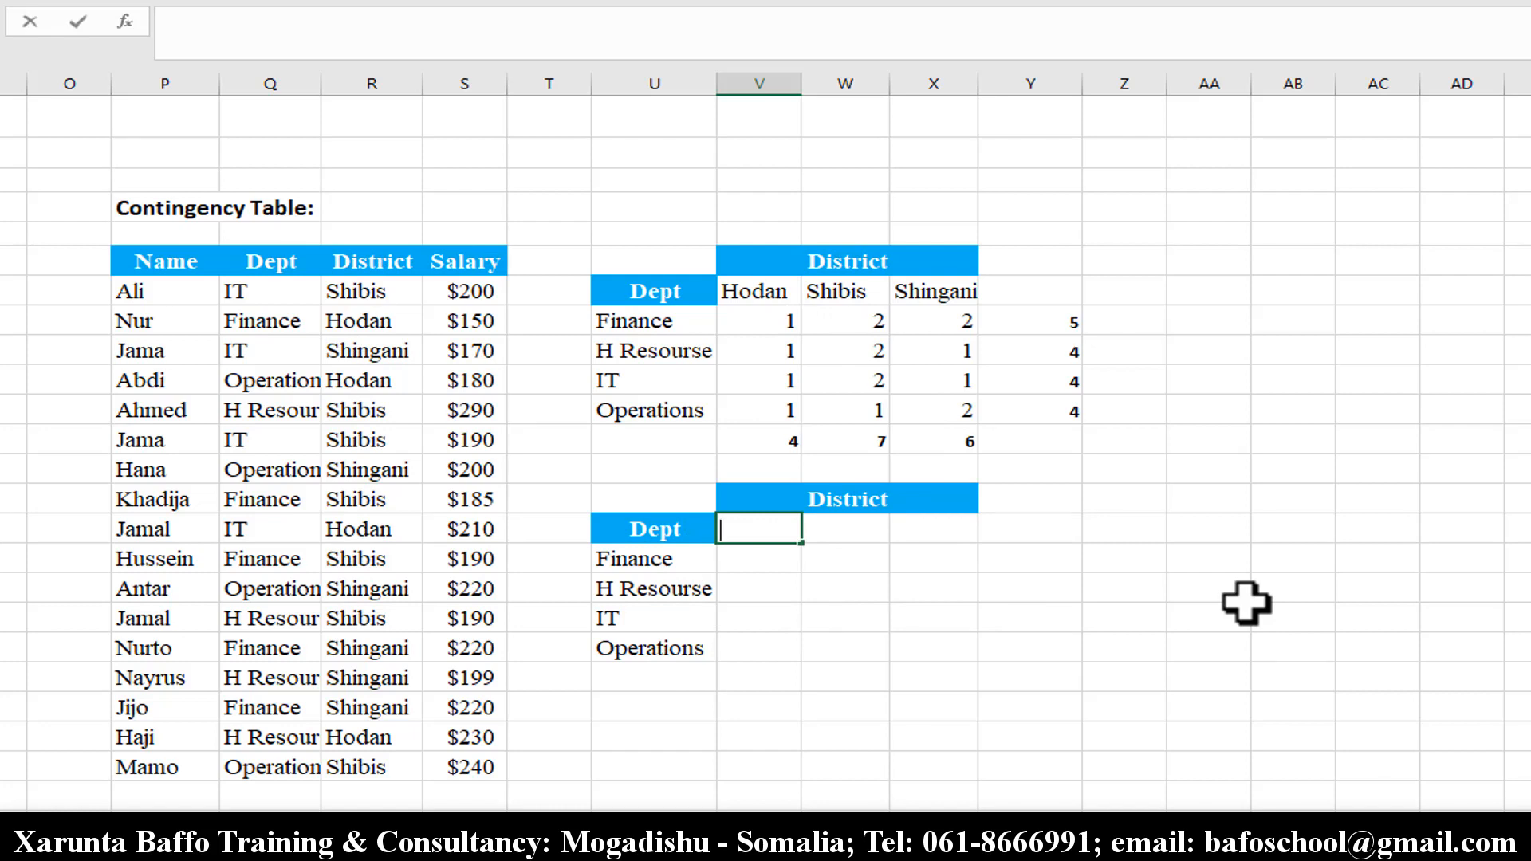
pyautogui.write('sor')
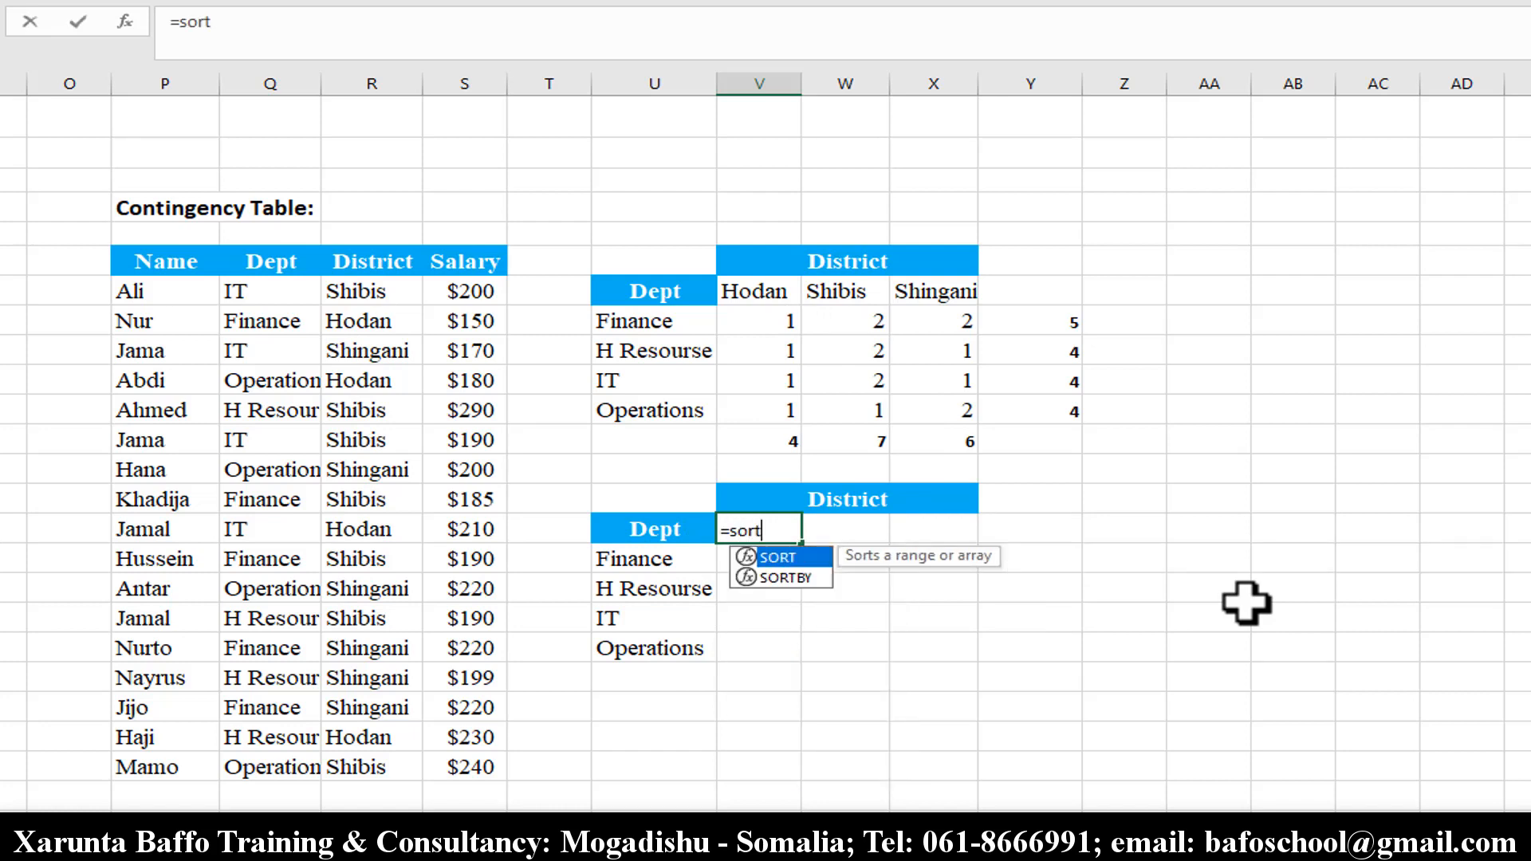
pyautogui.write('t')
pyautogui.press('Tab')
pyautogui.write('u')
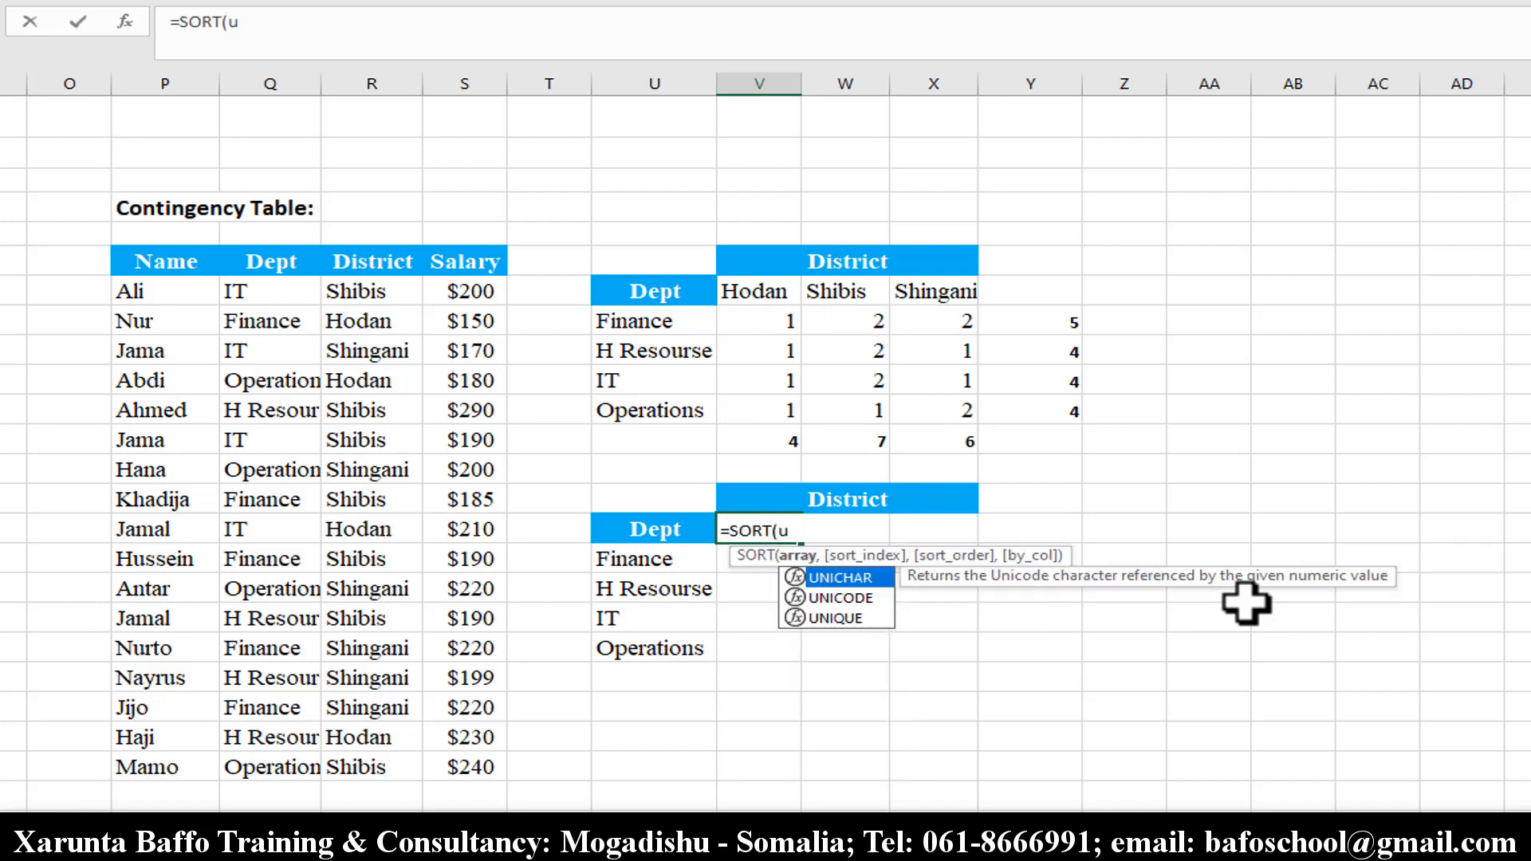
pyautogui.write('niq')
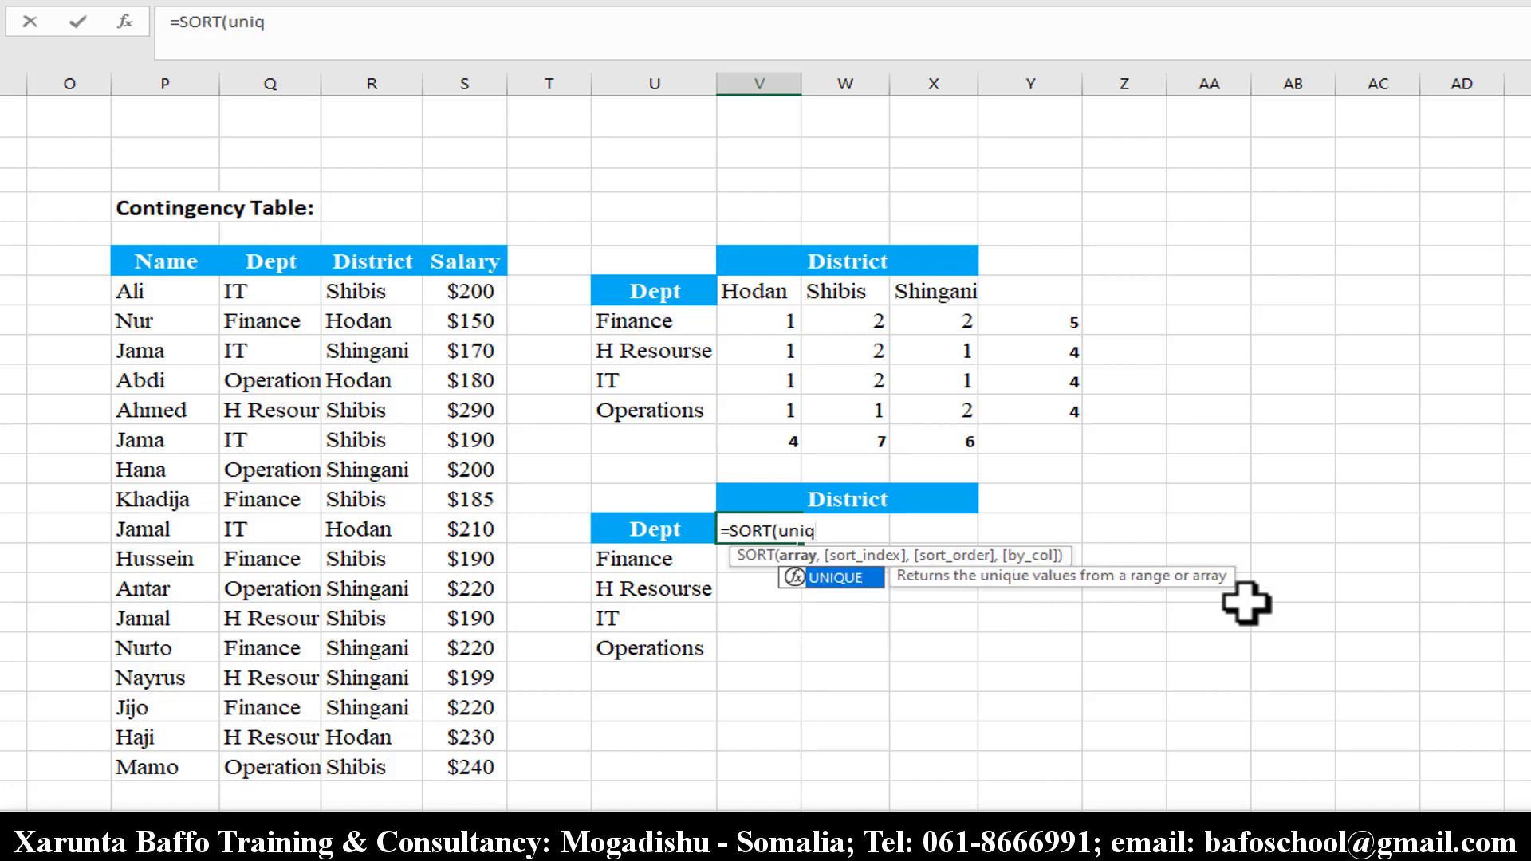
pyautogui.press('Tab')
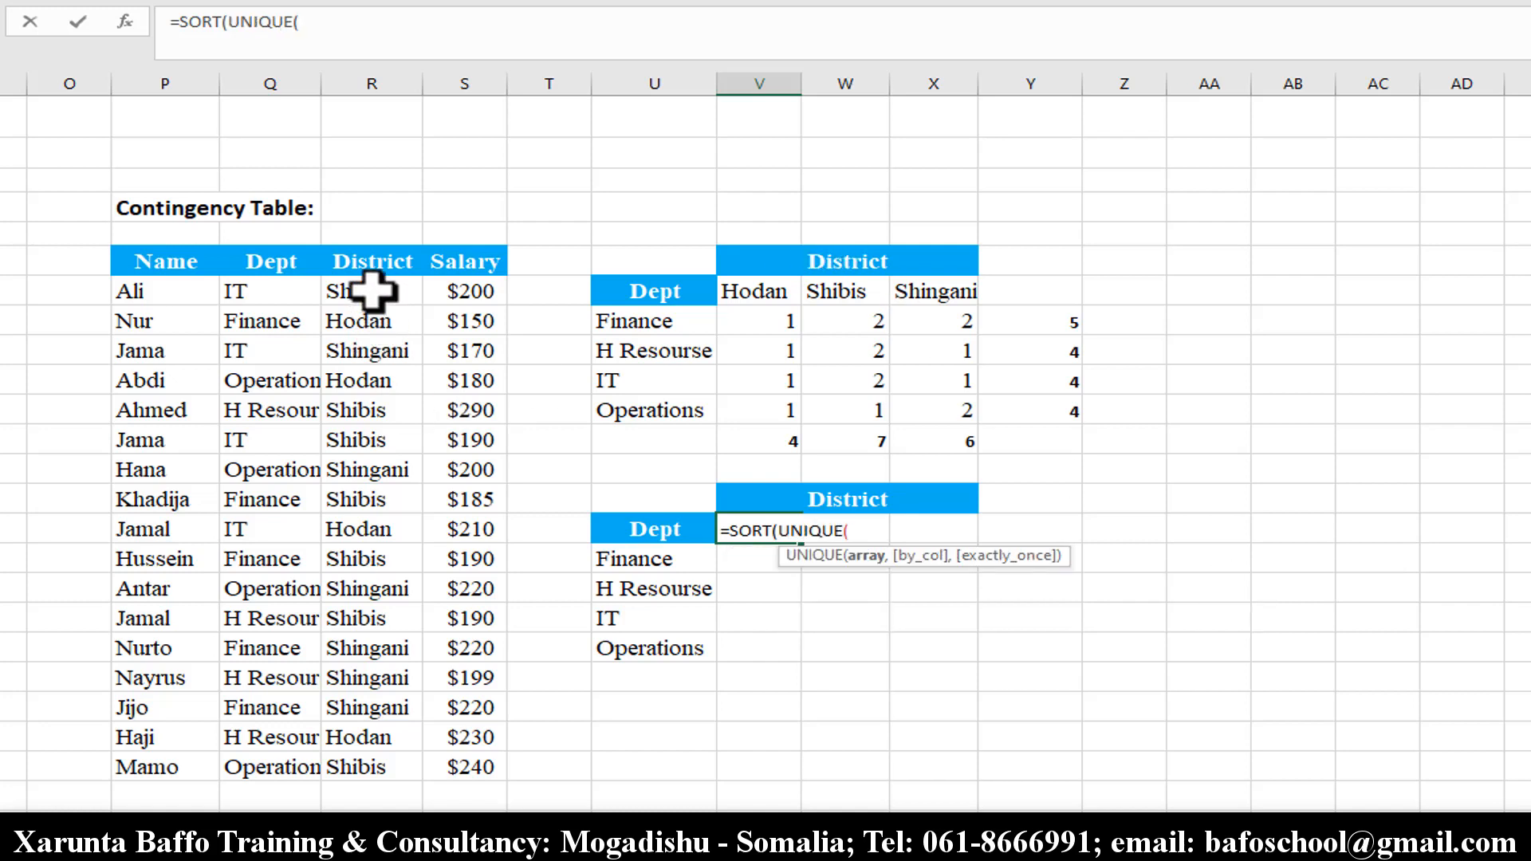
pyautogui.moveTo(383, 298); pyautogui.dragTo(384, 772)
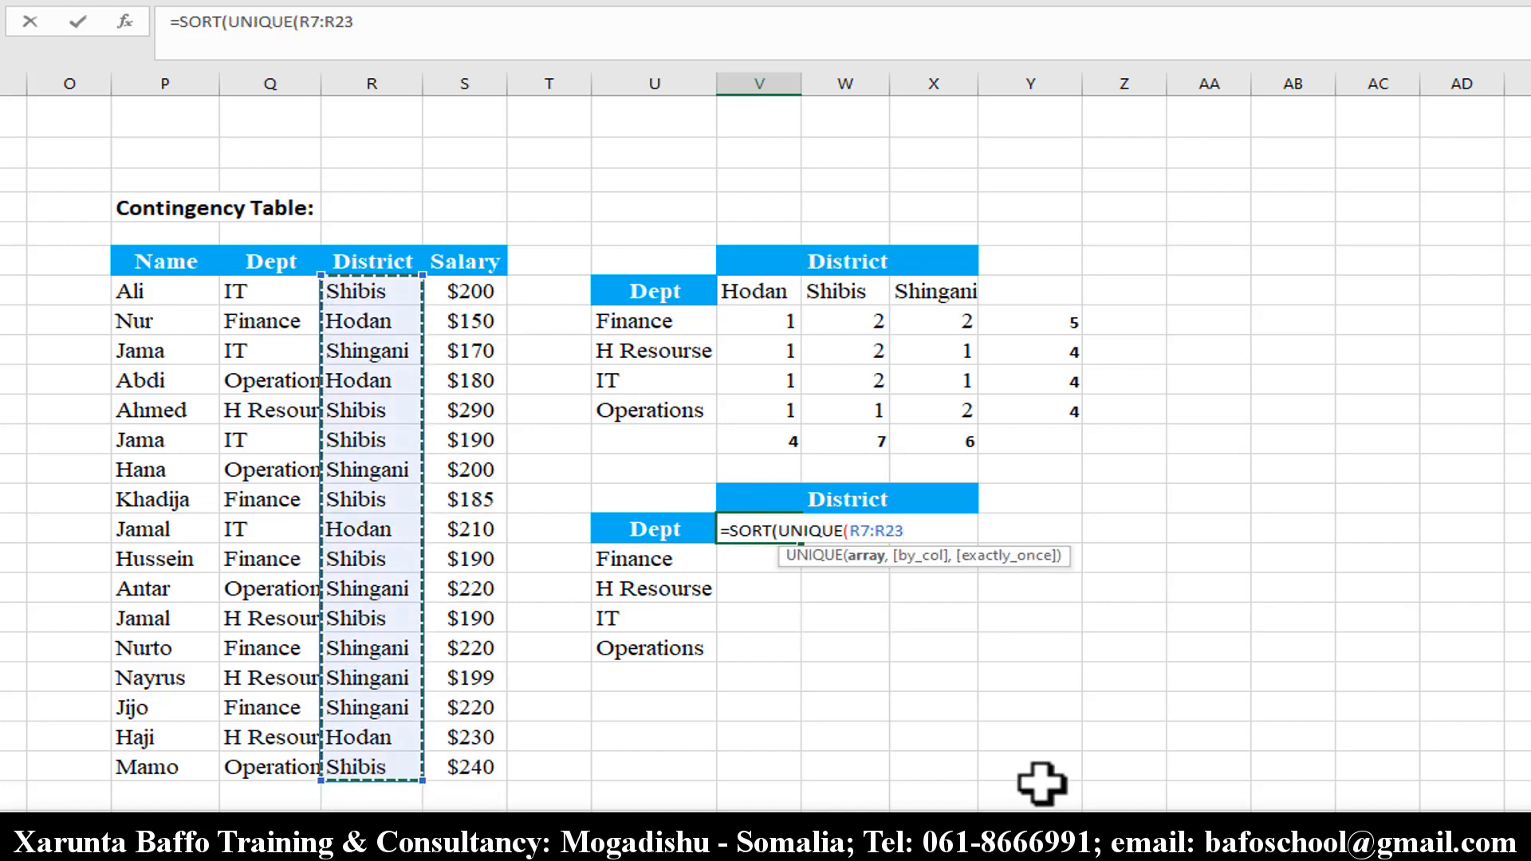
pyautogui.write(')')
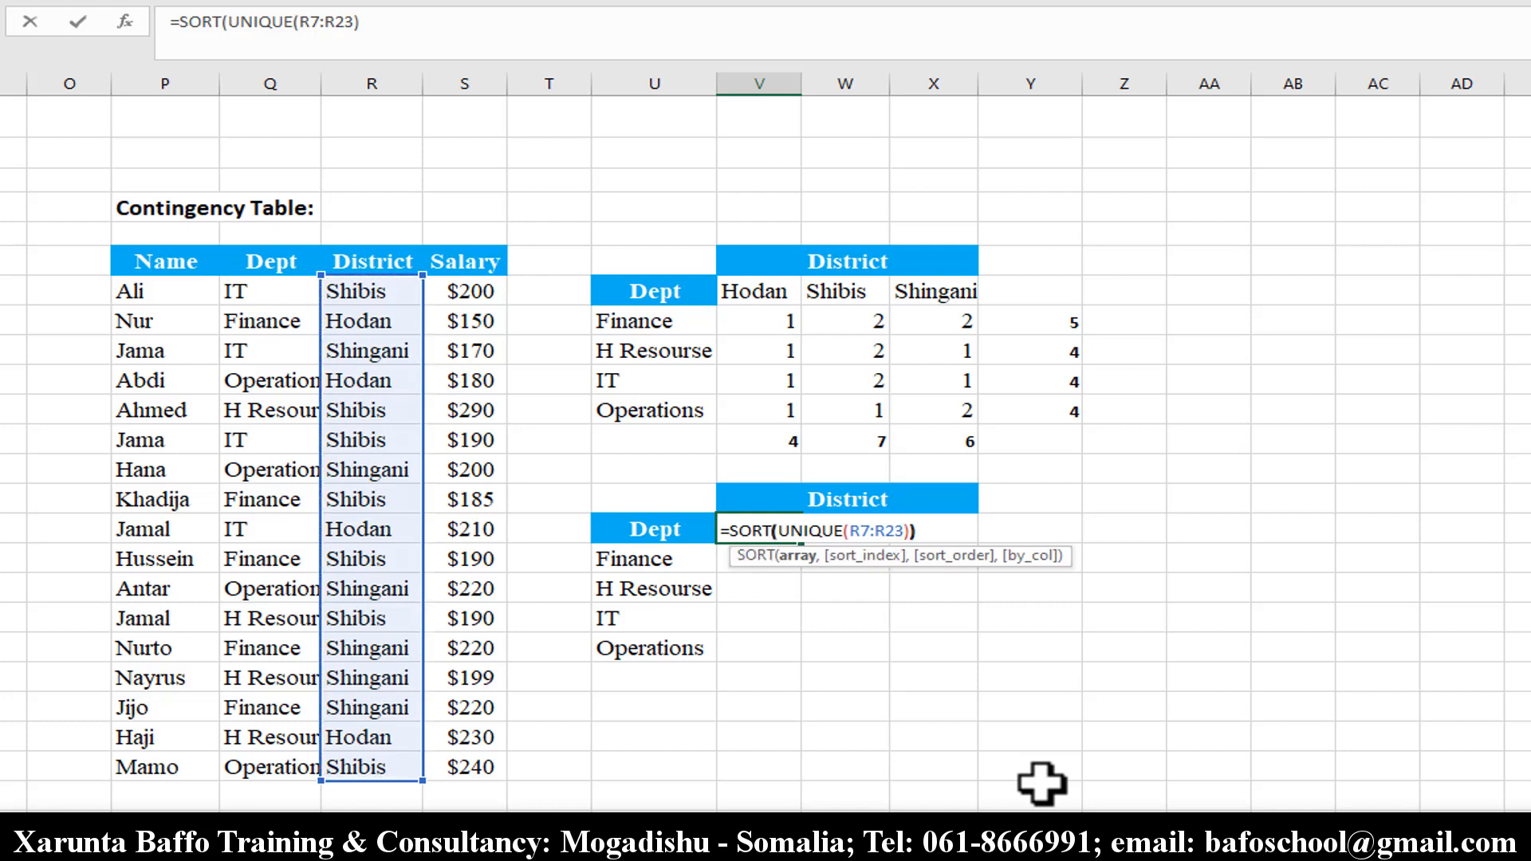
pyautogui.write(')')
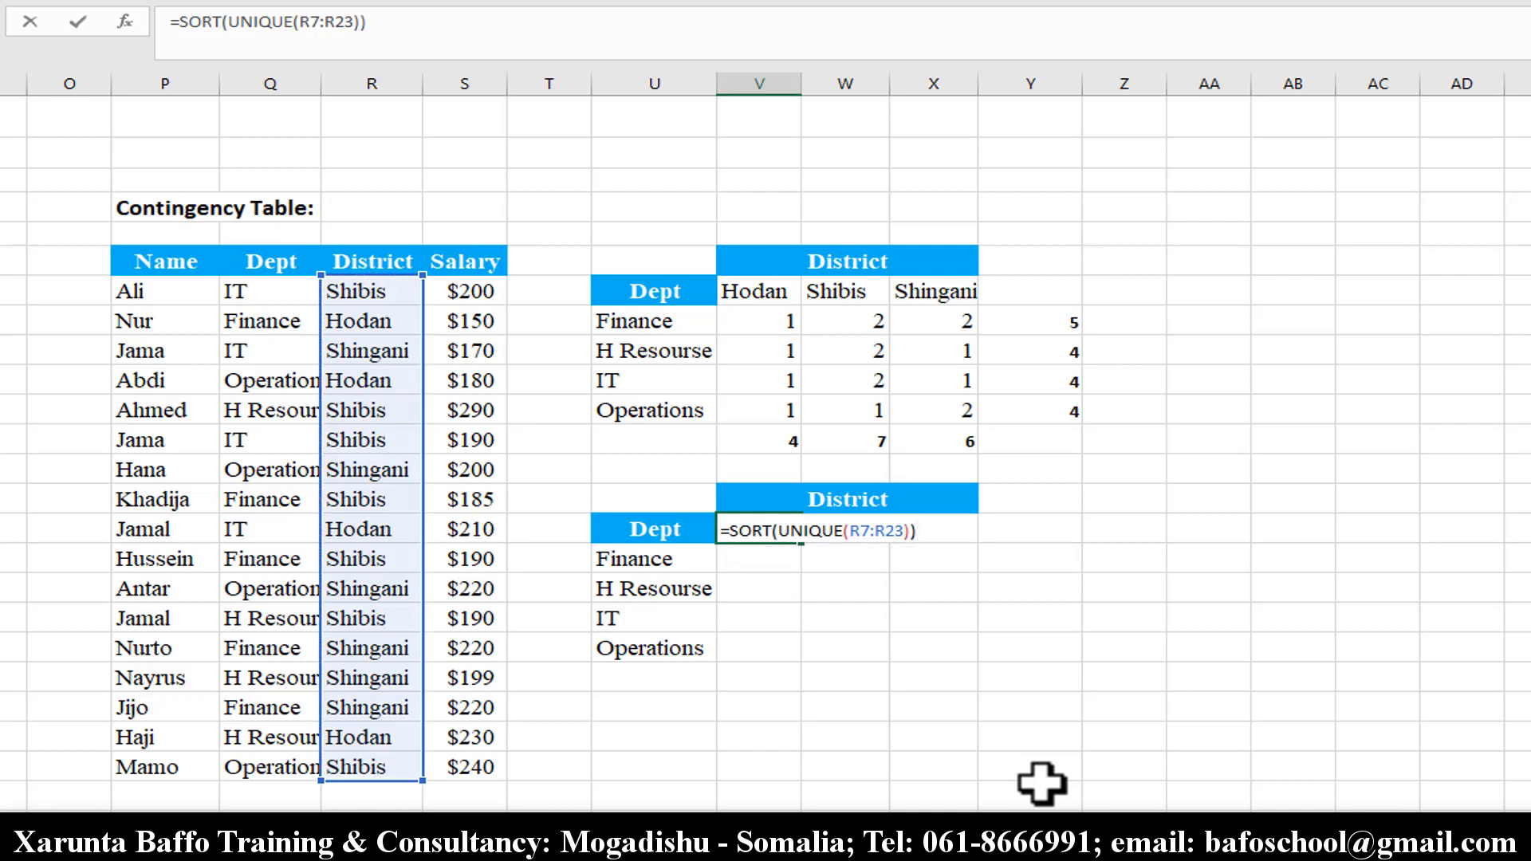
pyautogui.press('Return')
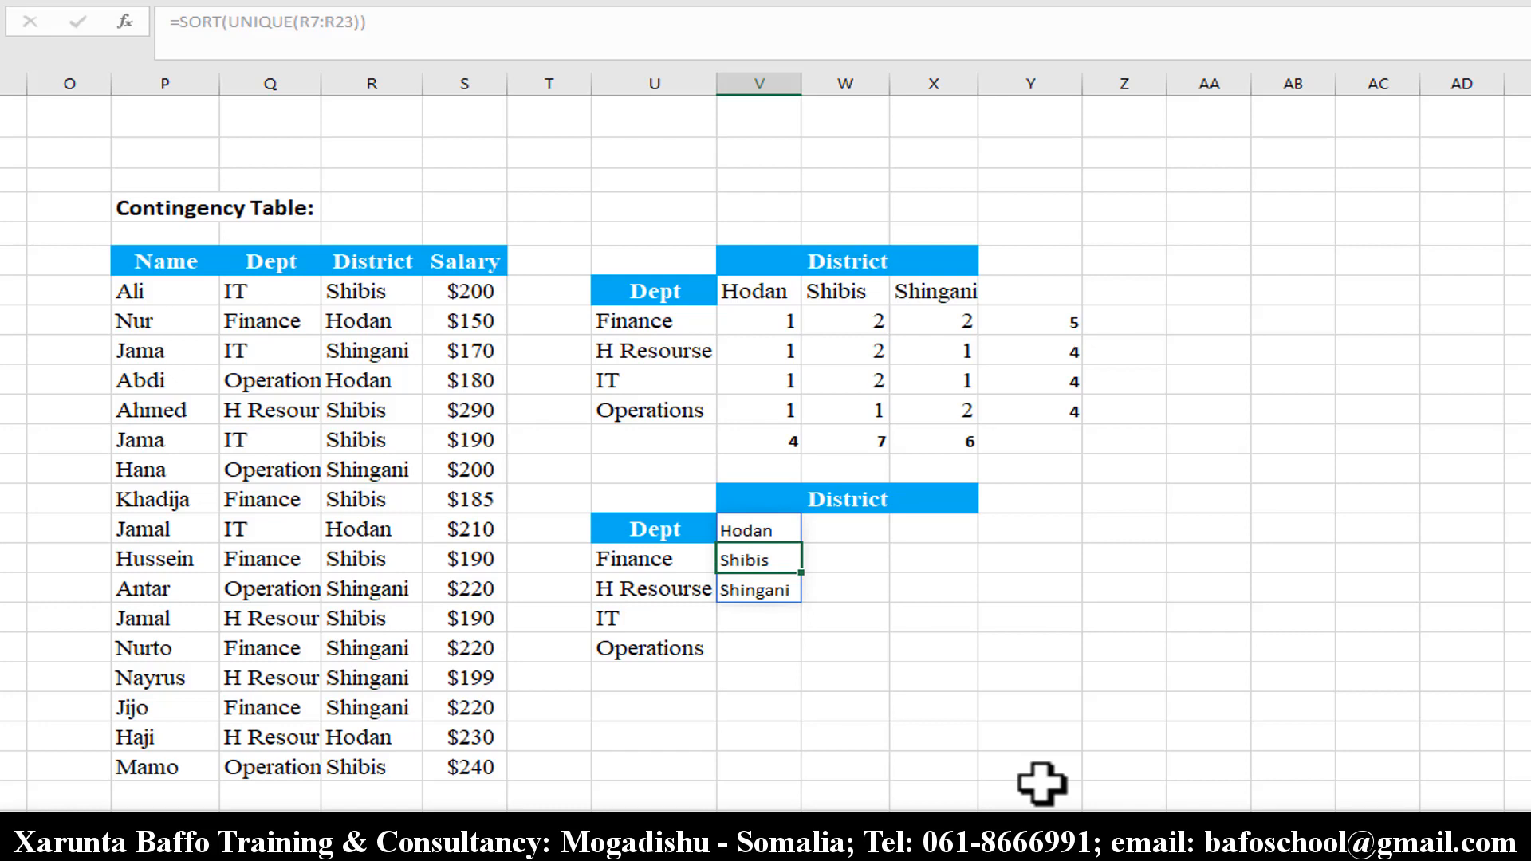
# Wrap the district formula in V15 in TRANSPOSE so it reads =TRANSPOSE(SORT(UNIQUE(R7:R23))).
pyautogui.doubleClick(779, 530)
pyautogui.click(742, 530)
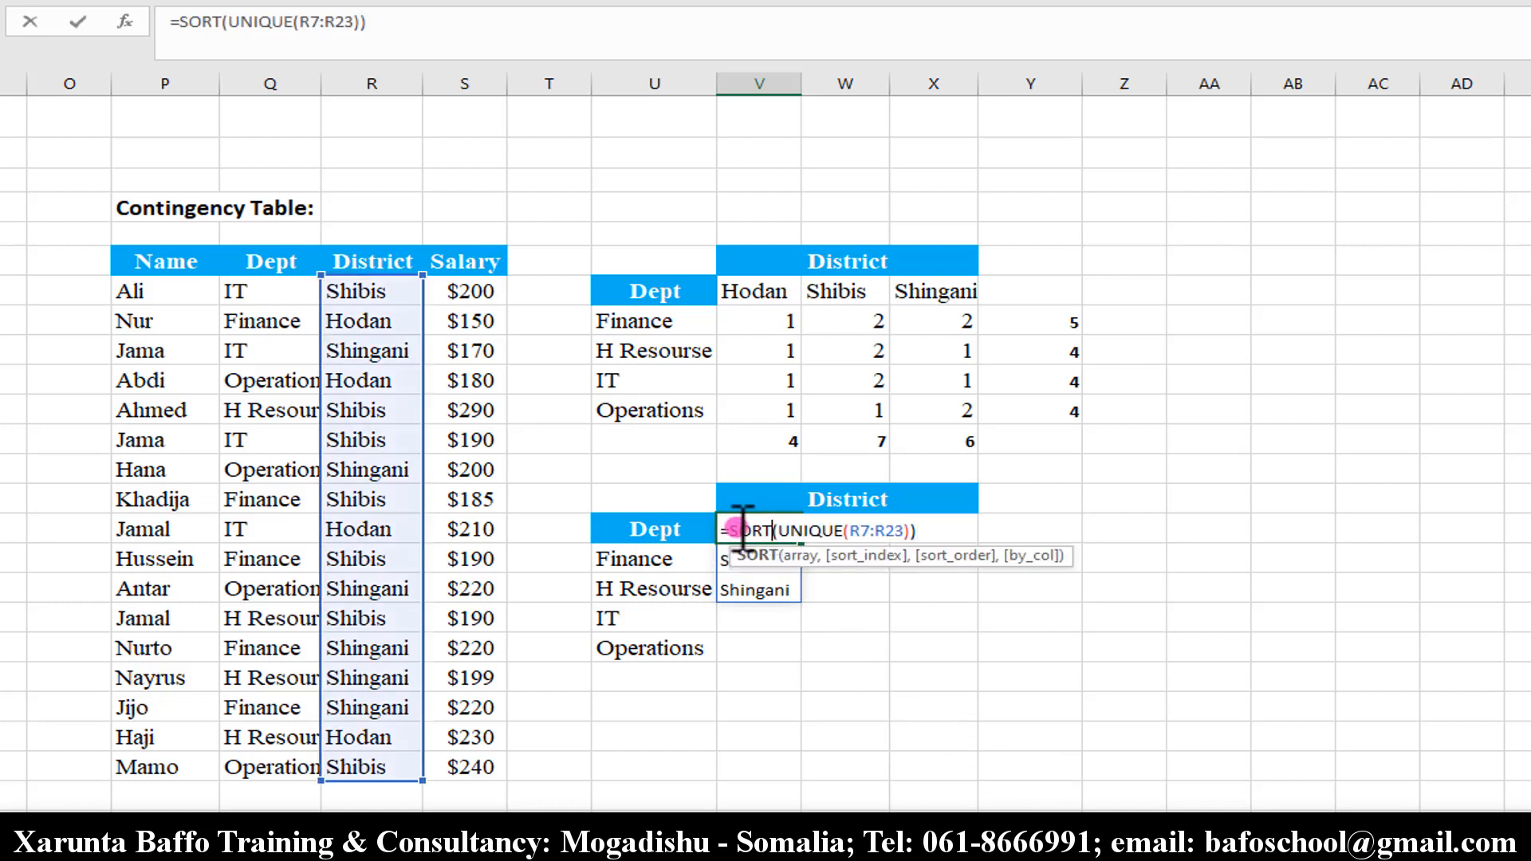
pyautogui.write('tro')
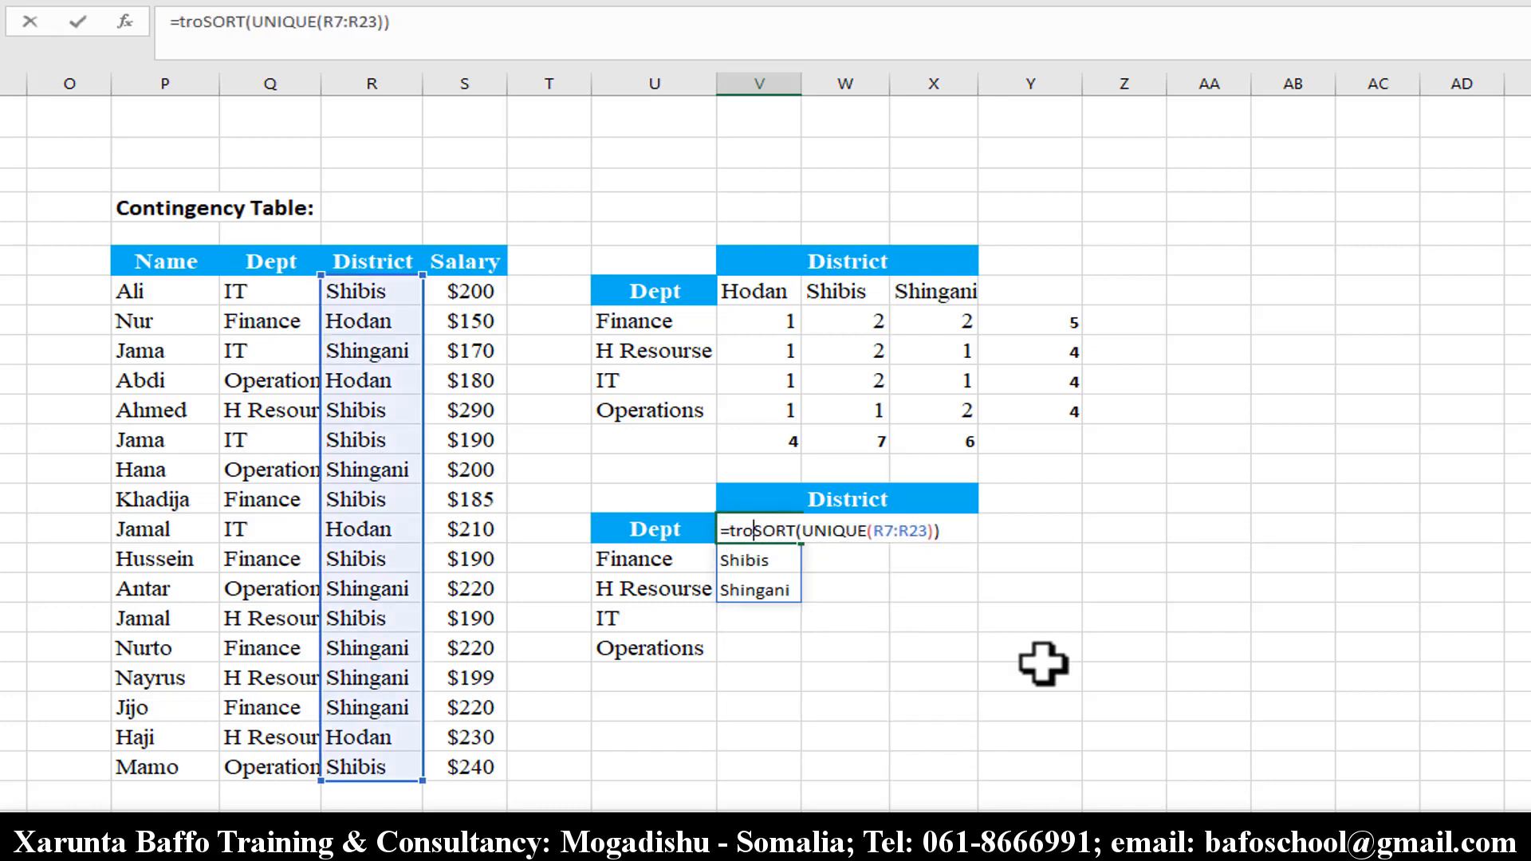
pyautogui.press('BackSpace')
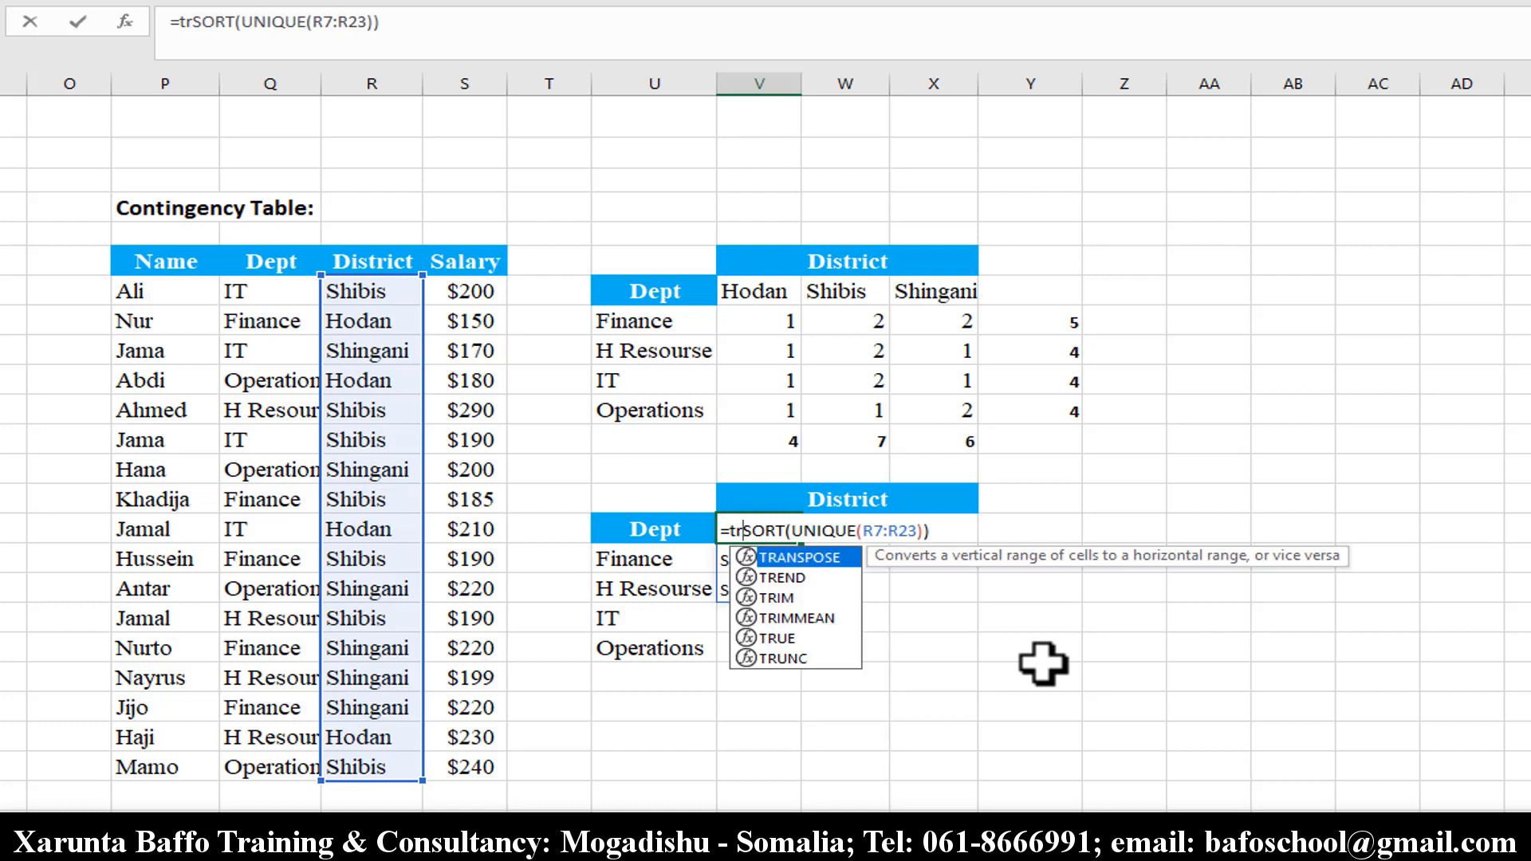
pyautogui.press('Tab')
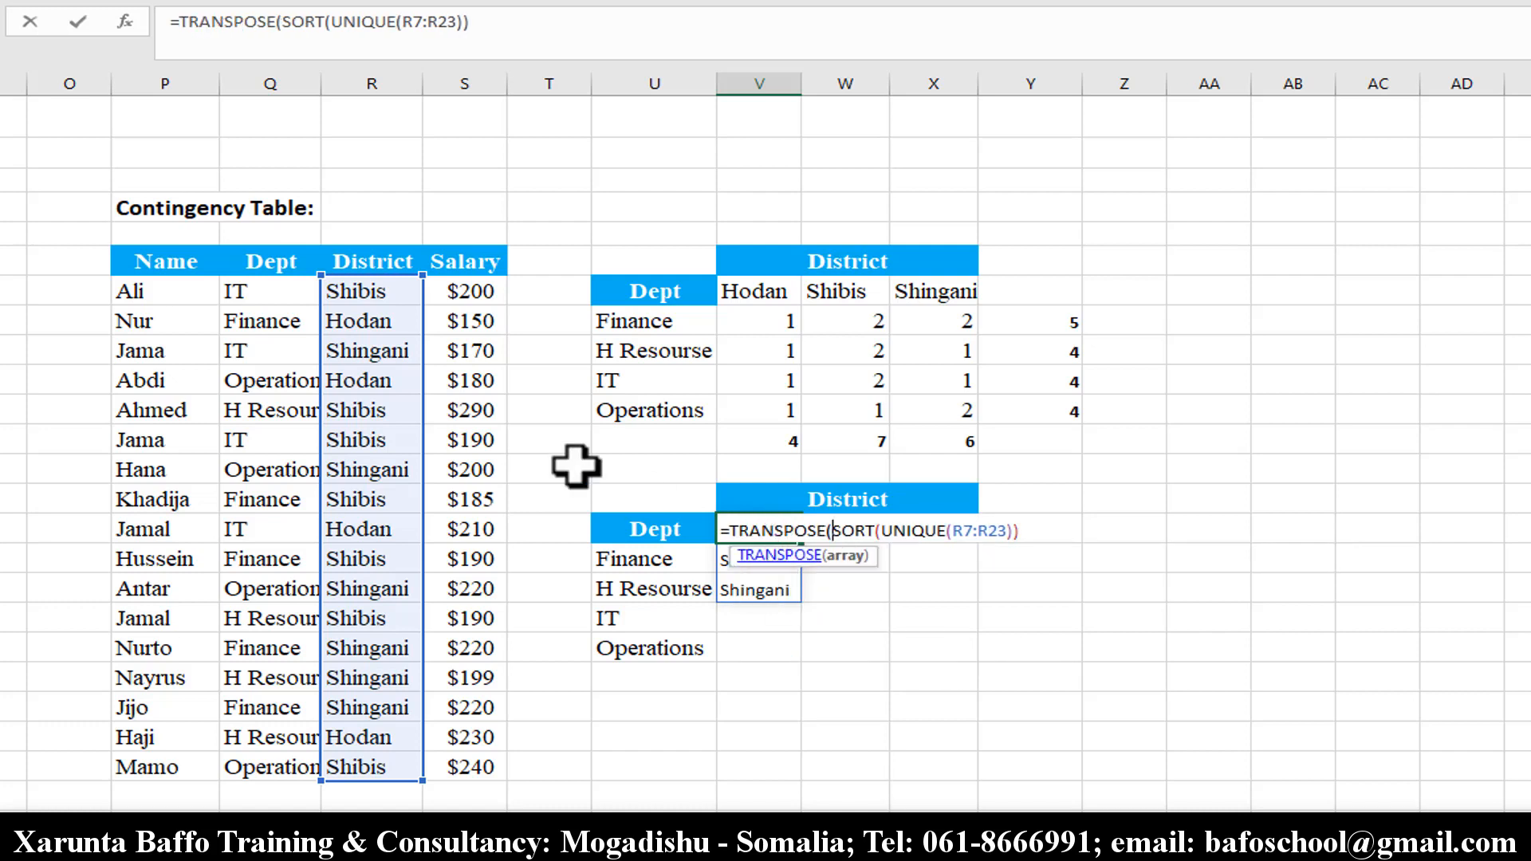
pyautogui.click(1030, 535)
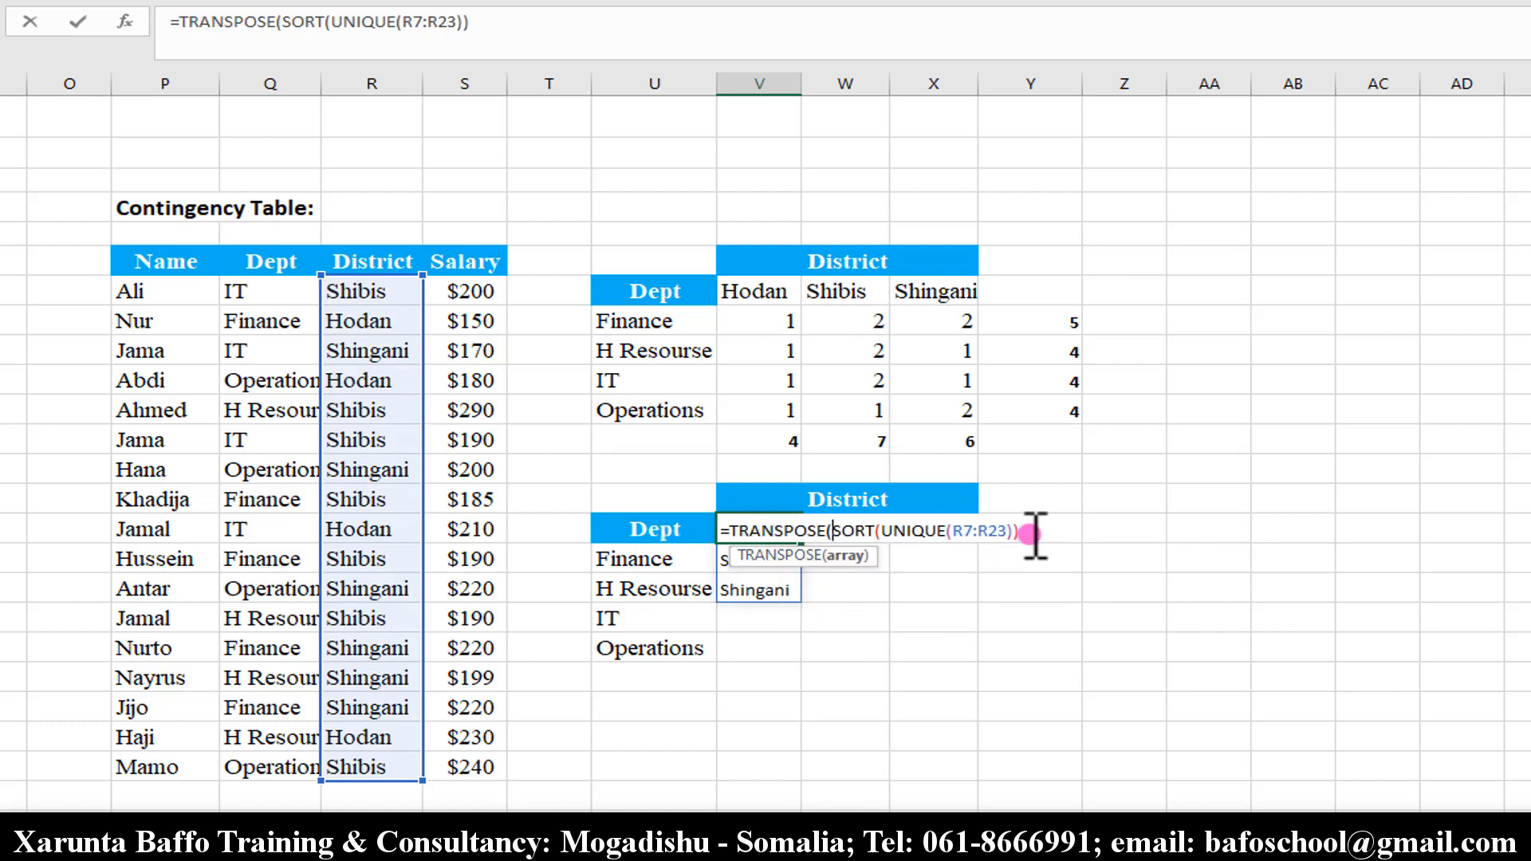
pyautogui.write(')')
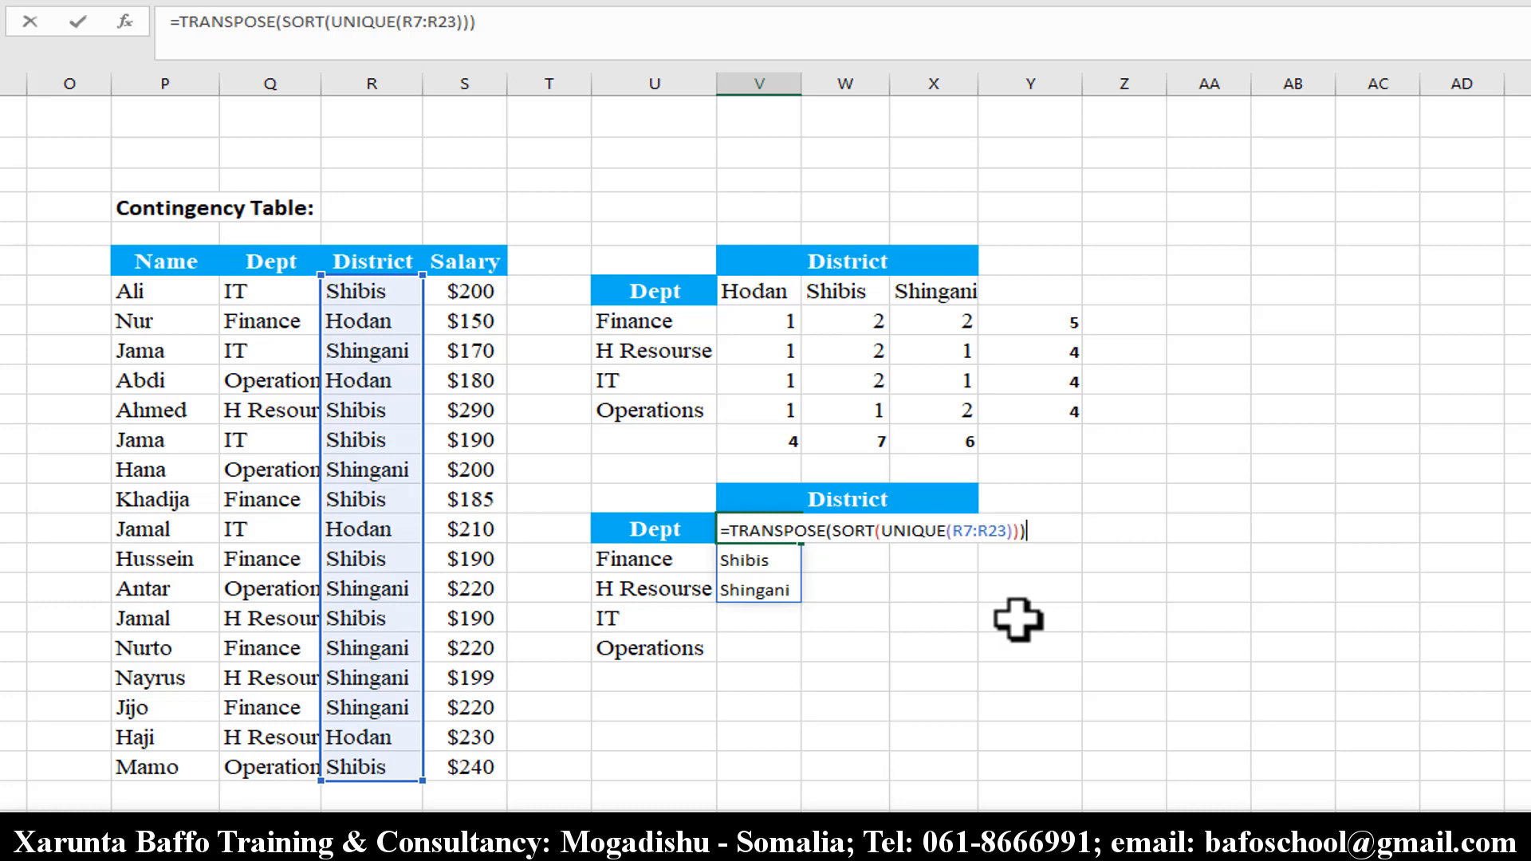
pyautogui.press('Return')
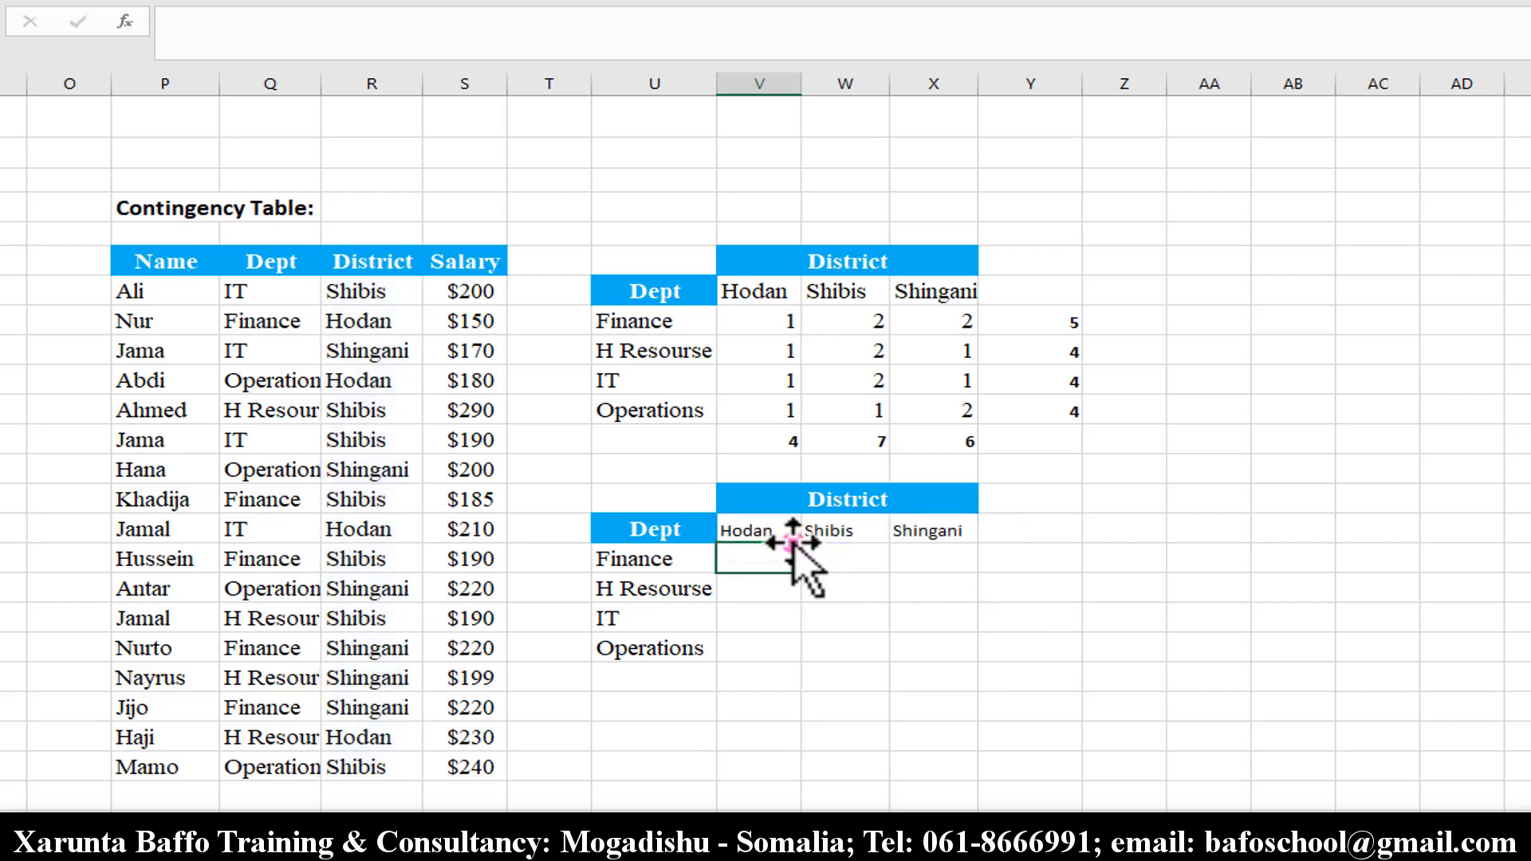
# Copy the formatting of the Finance label in U16 onto the district headers in V15:X15 with Format Painter.
pyautogui.rightClick(686, 562)
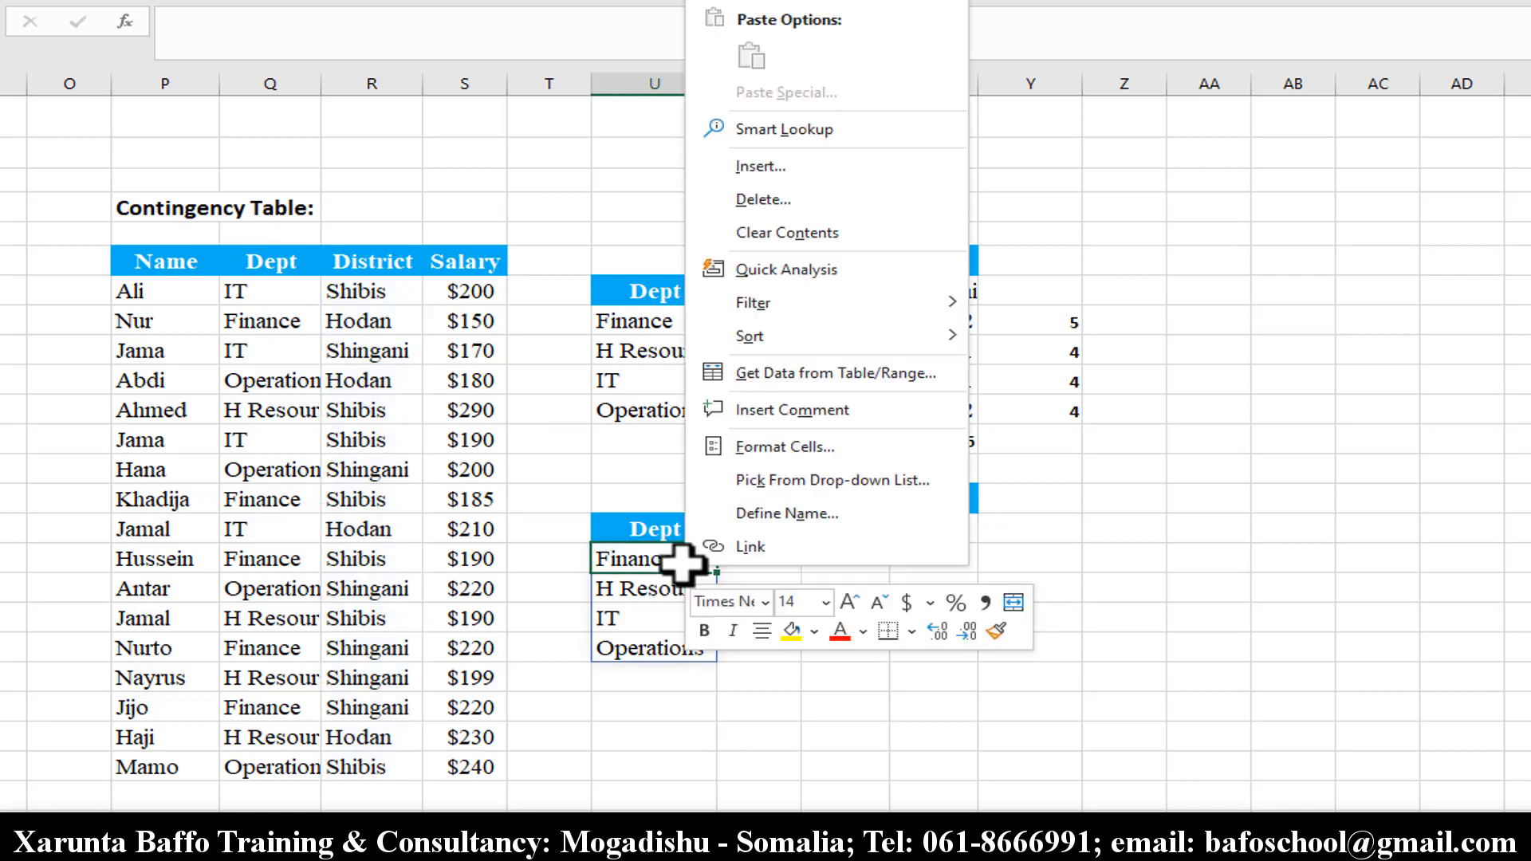
pyautogui.click(997, 630)
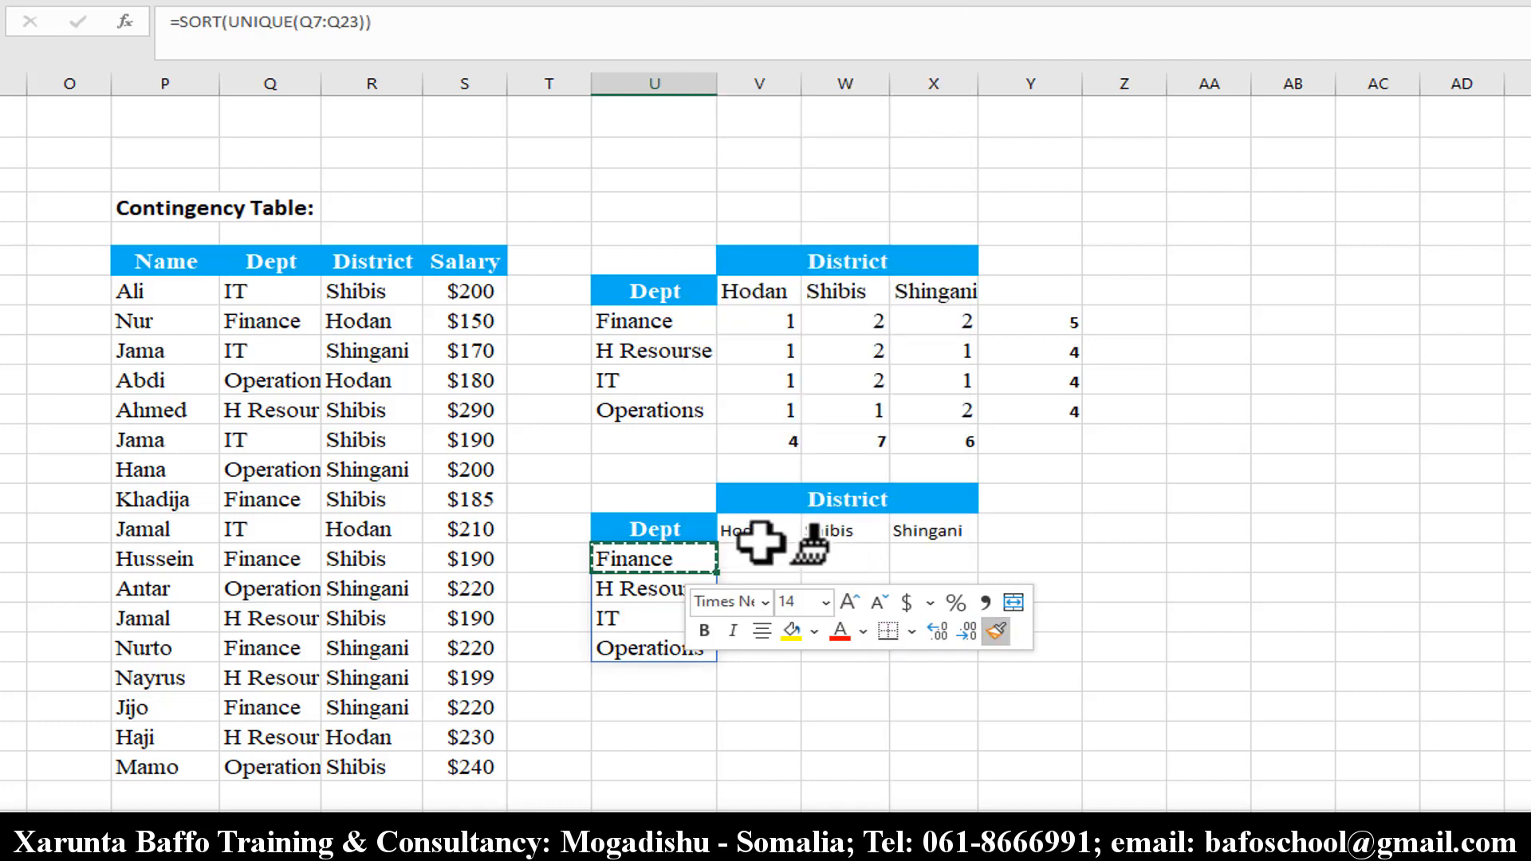
pyautogui.moveTo(768, 536); pyautogui.dragTo(917, 539)
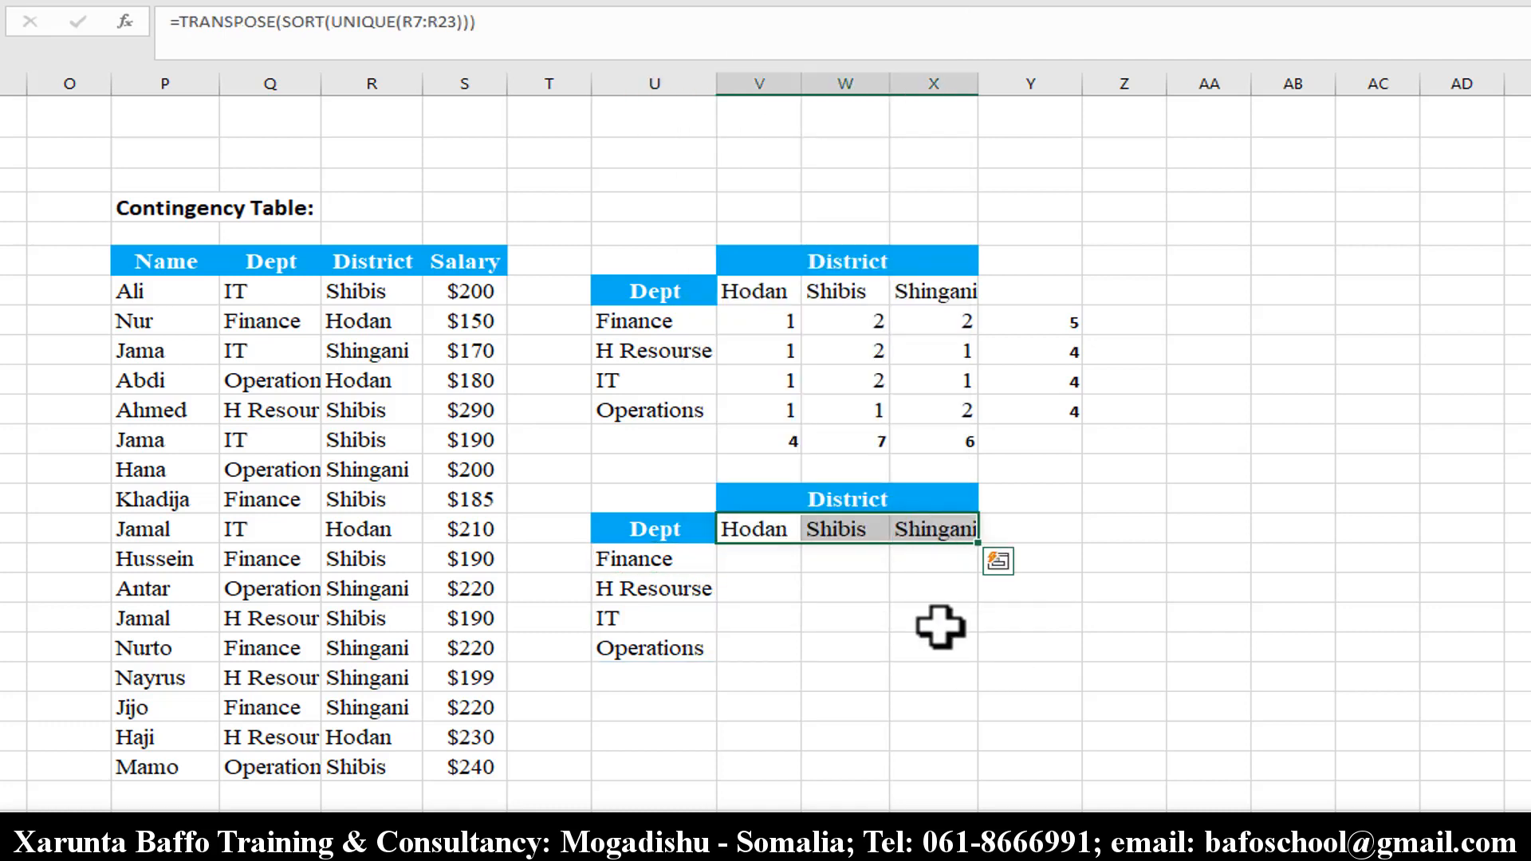
# Start a COUNTIFS formula in V16 with Q7:Q23 as the first criteria range and the department spill range U16# as its criteria.
pyautogui.click(778, 562)
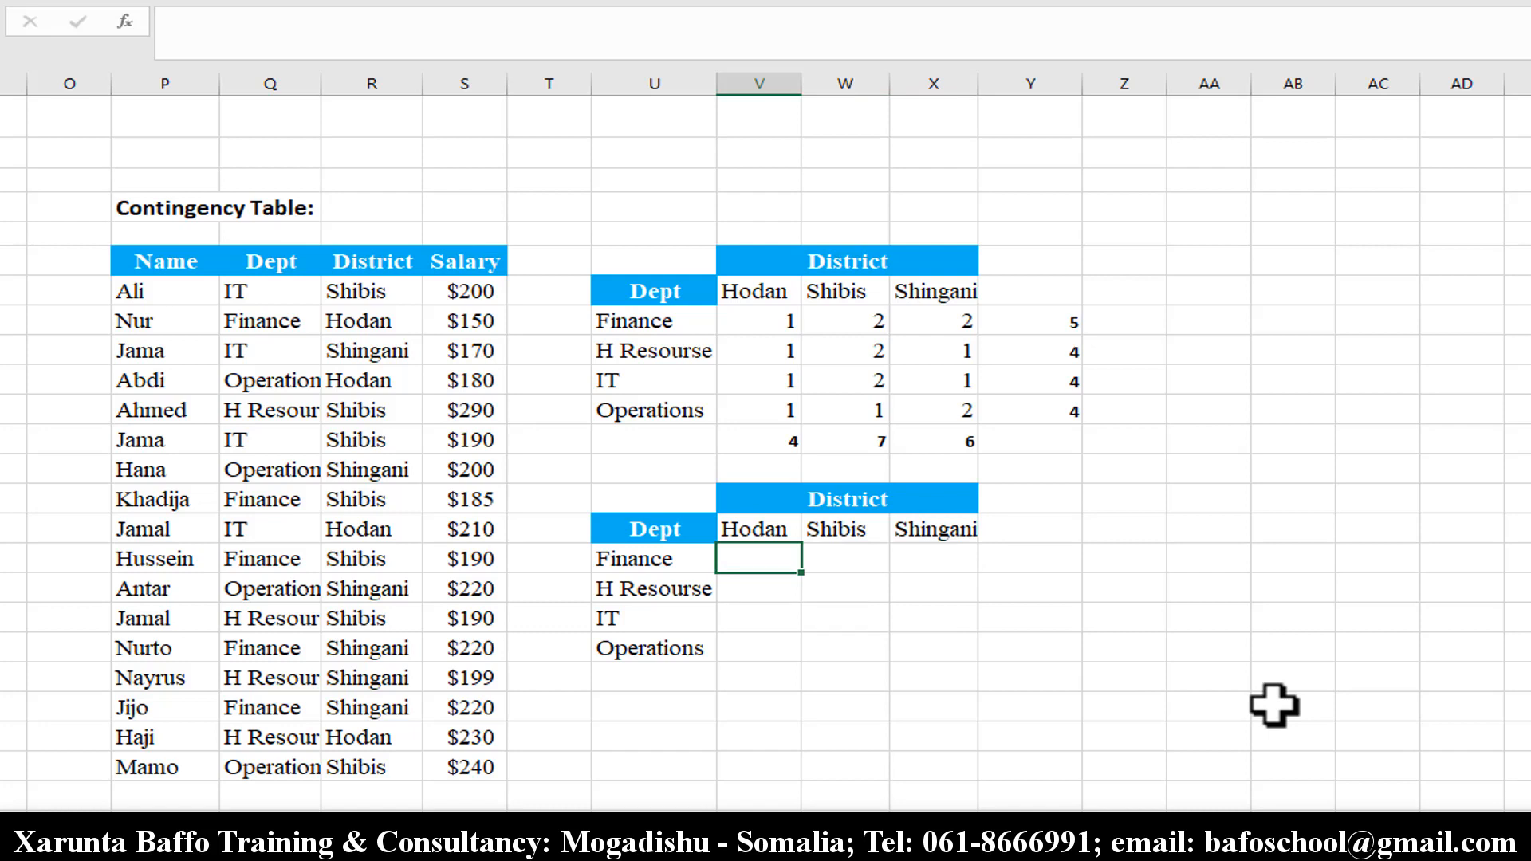
pyautogui.write('=conti')
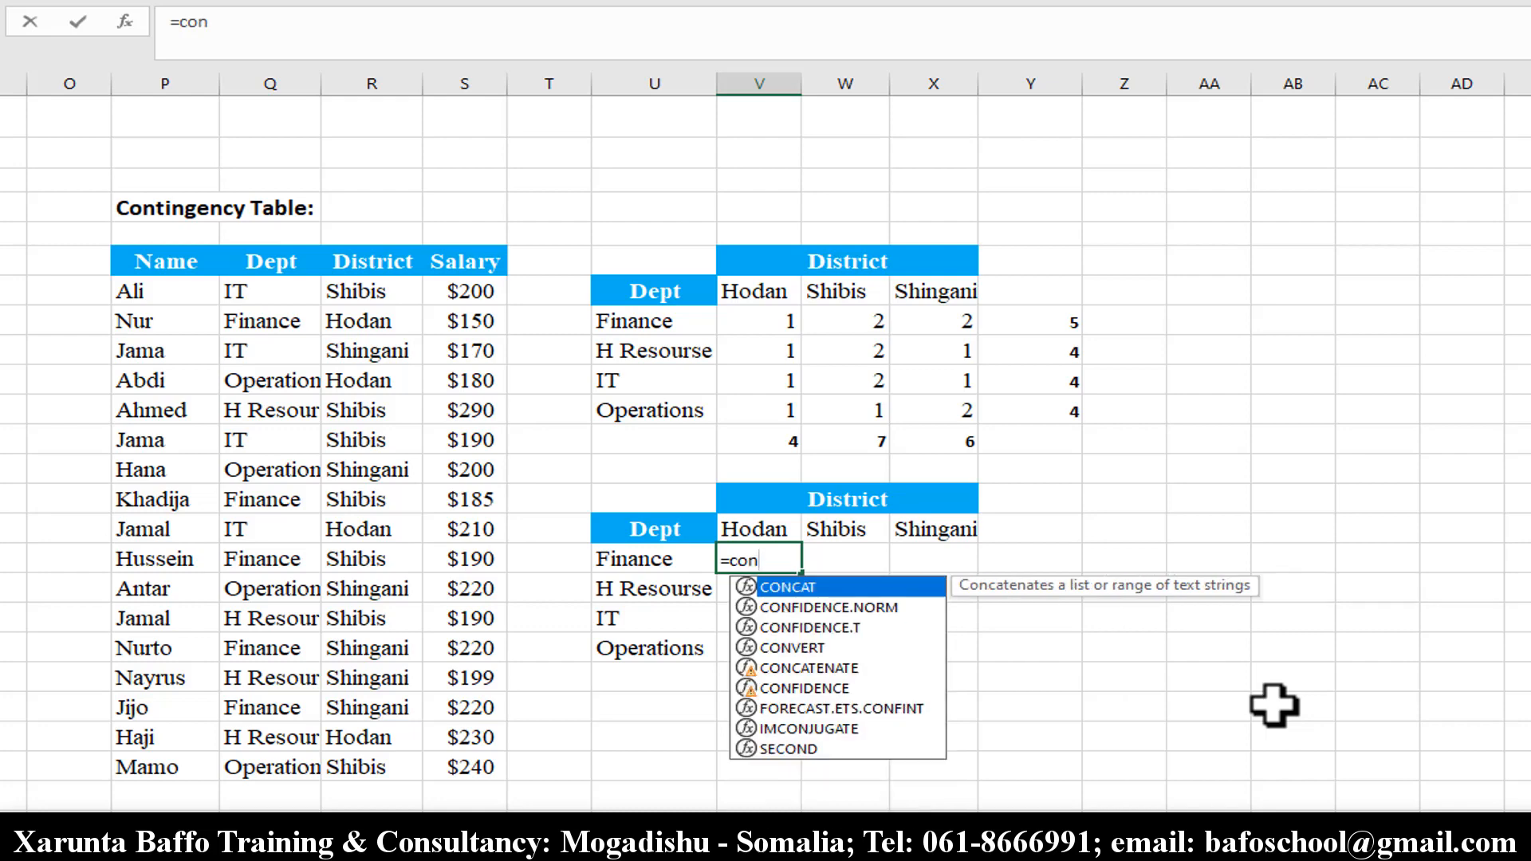
pyautogui.press('BackSpace')
pyautogui.press('BackSpace')
pyautogui.press('BackSpace')
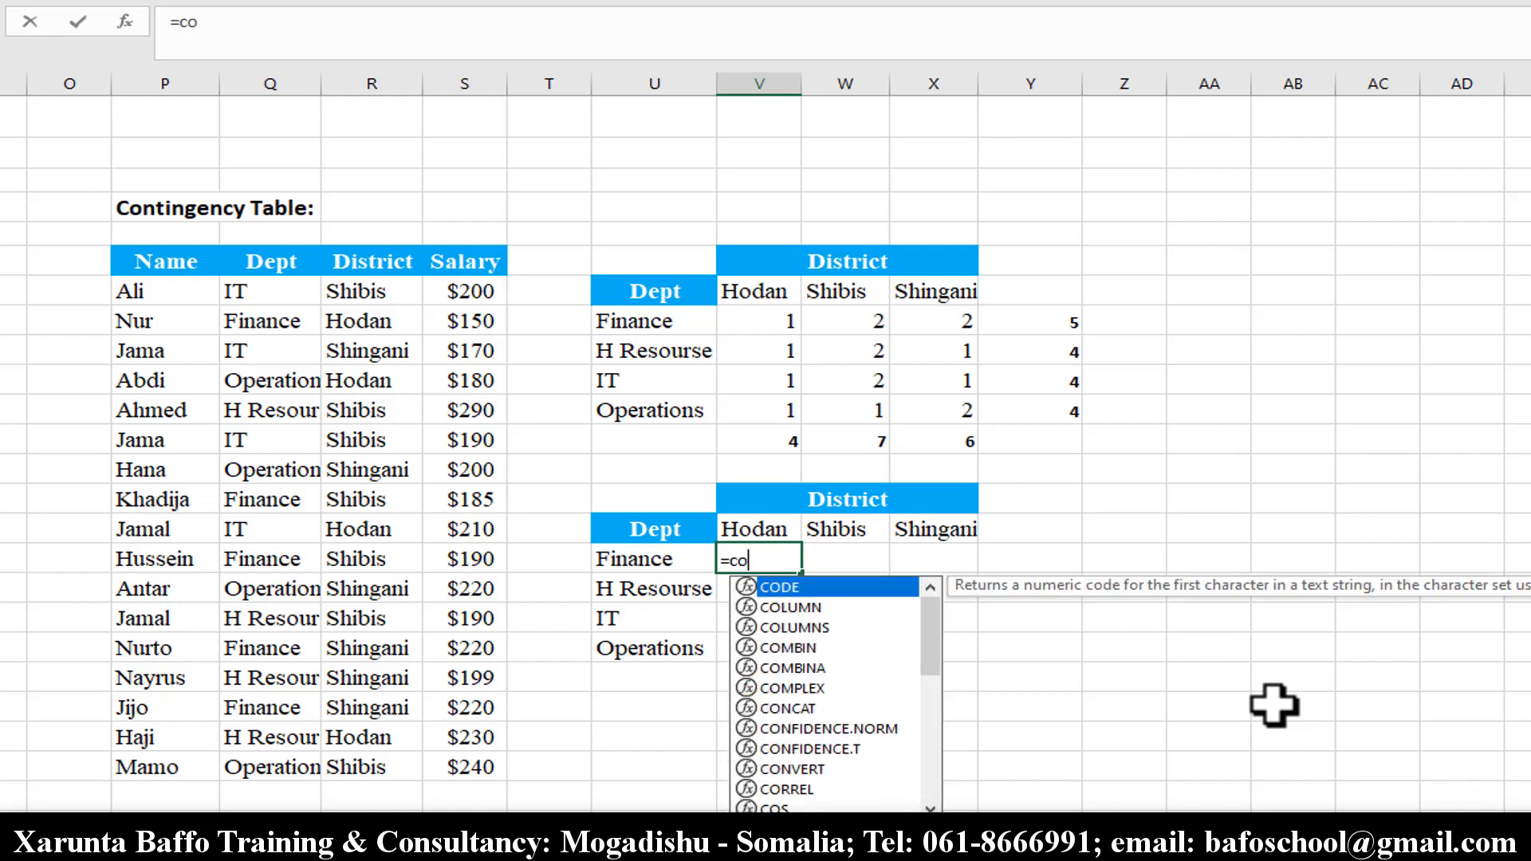
pyautogui.write('n')
pyautogui.press('BackSpace')
pyautogui.press('BackSpace')
pyautogui.write('untifs')
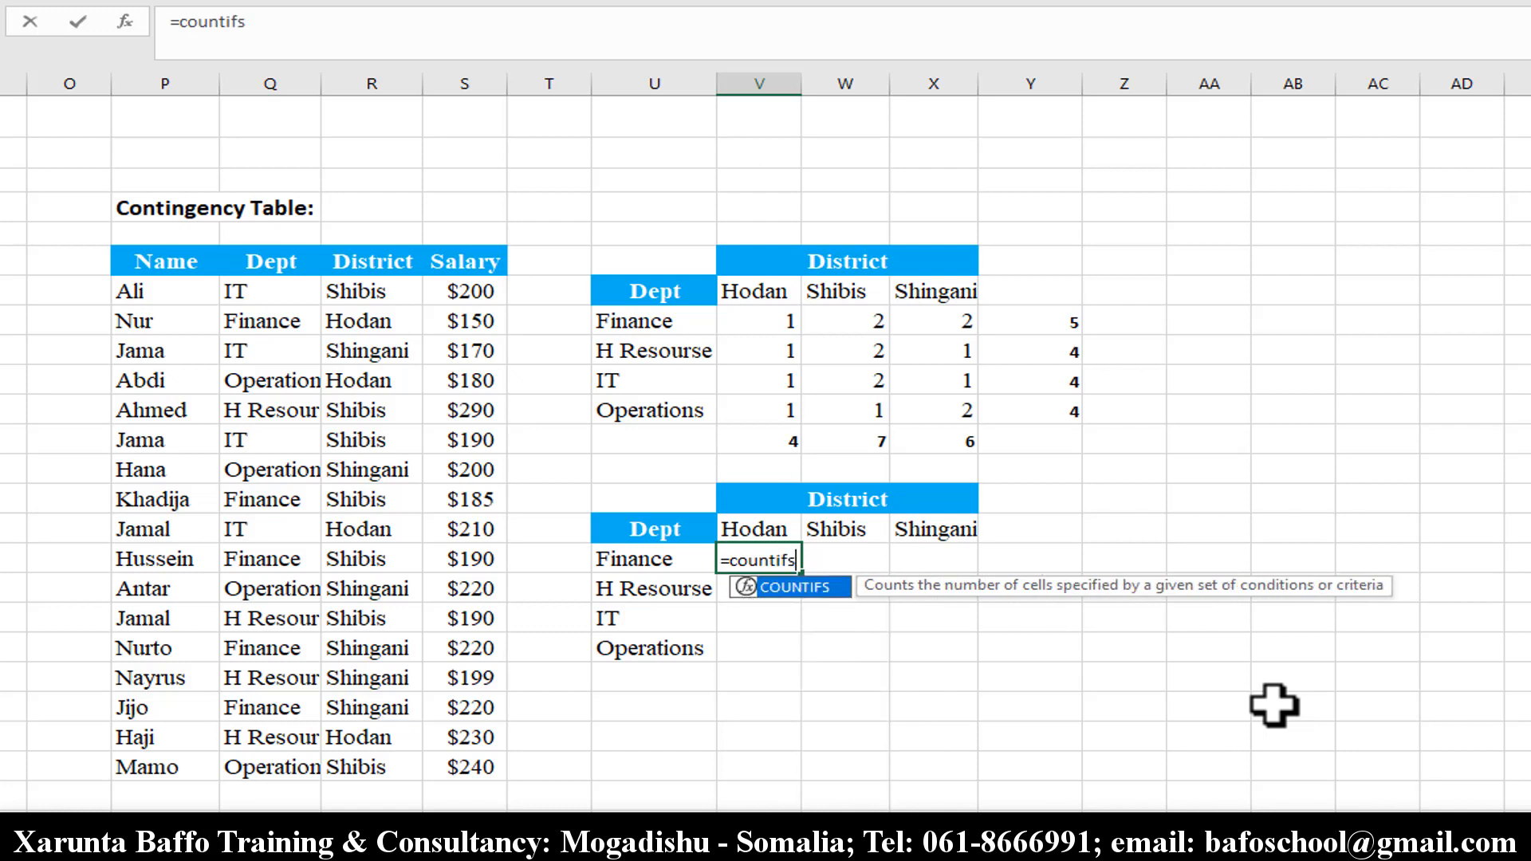
pyautogui.press('Tab')
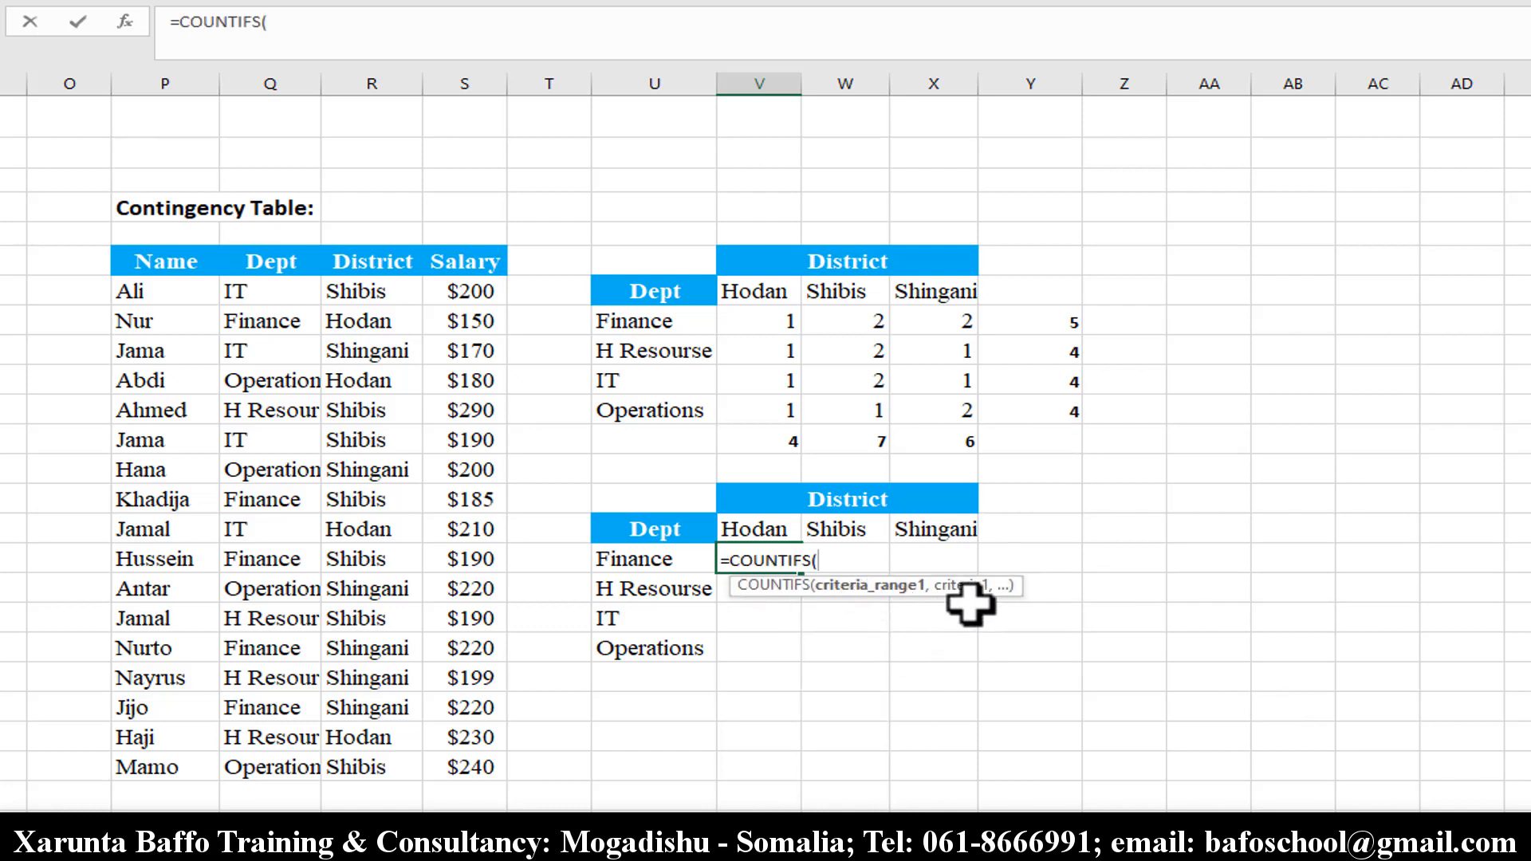
pyautogui.moveTo(263, 297); pyautogui.dragTo(273, 768)
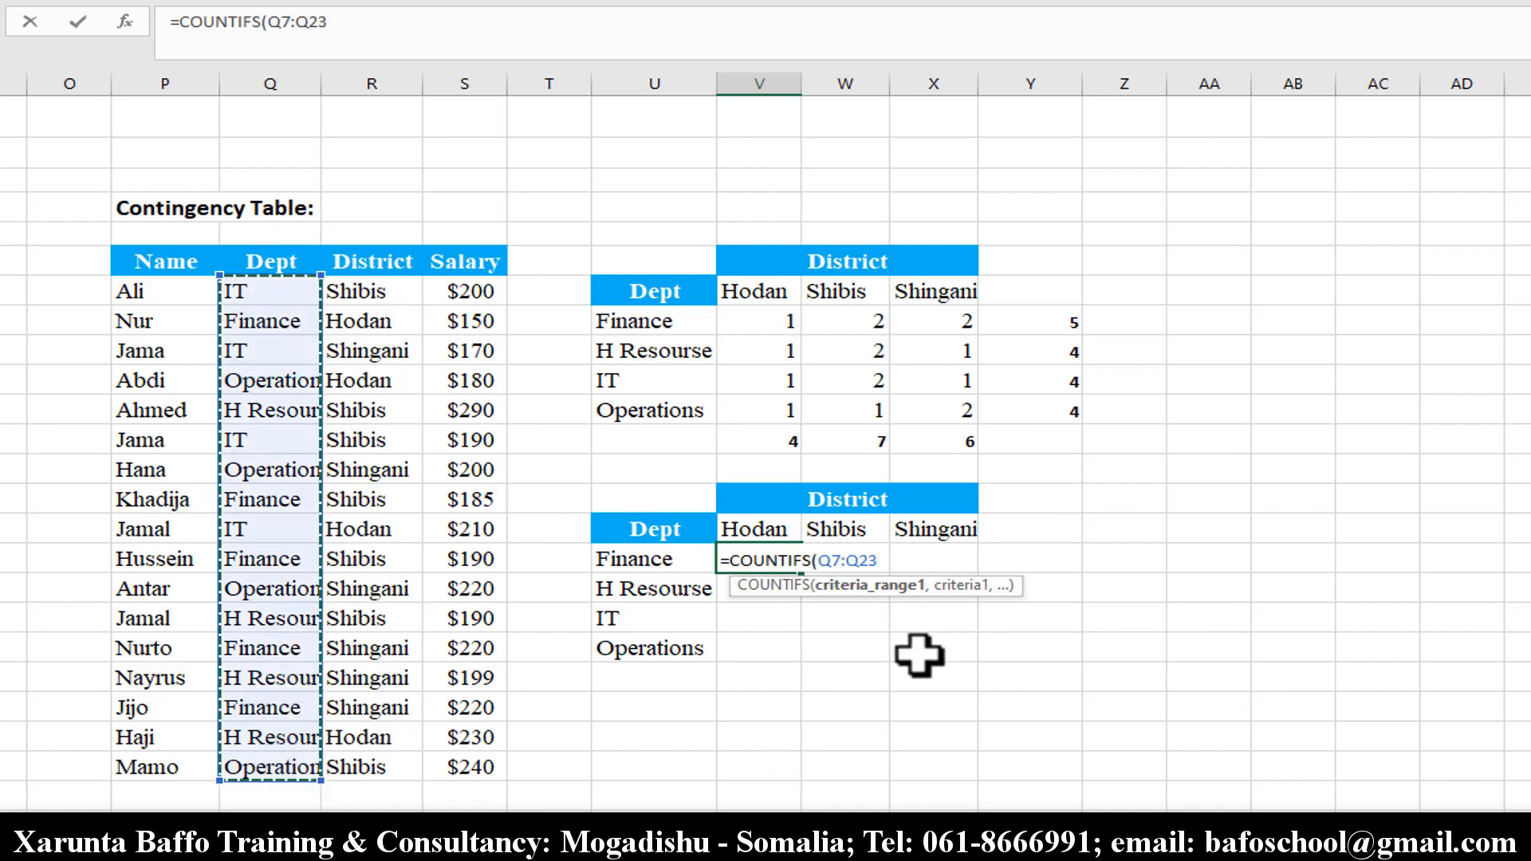
pyautogui.write(',')
pyautogui.moveTo(668, 574); pyautogui.dragTo(673, 649)
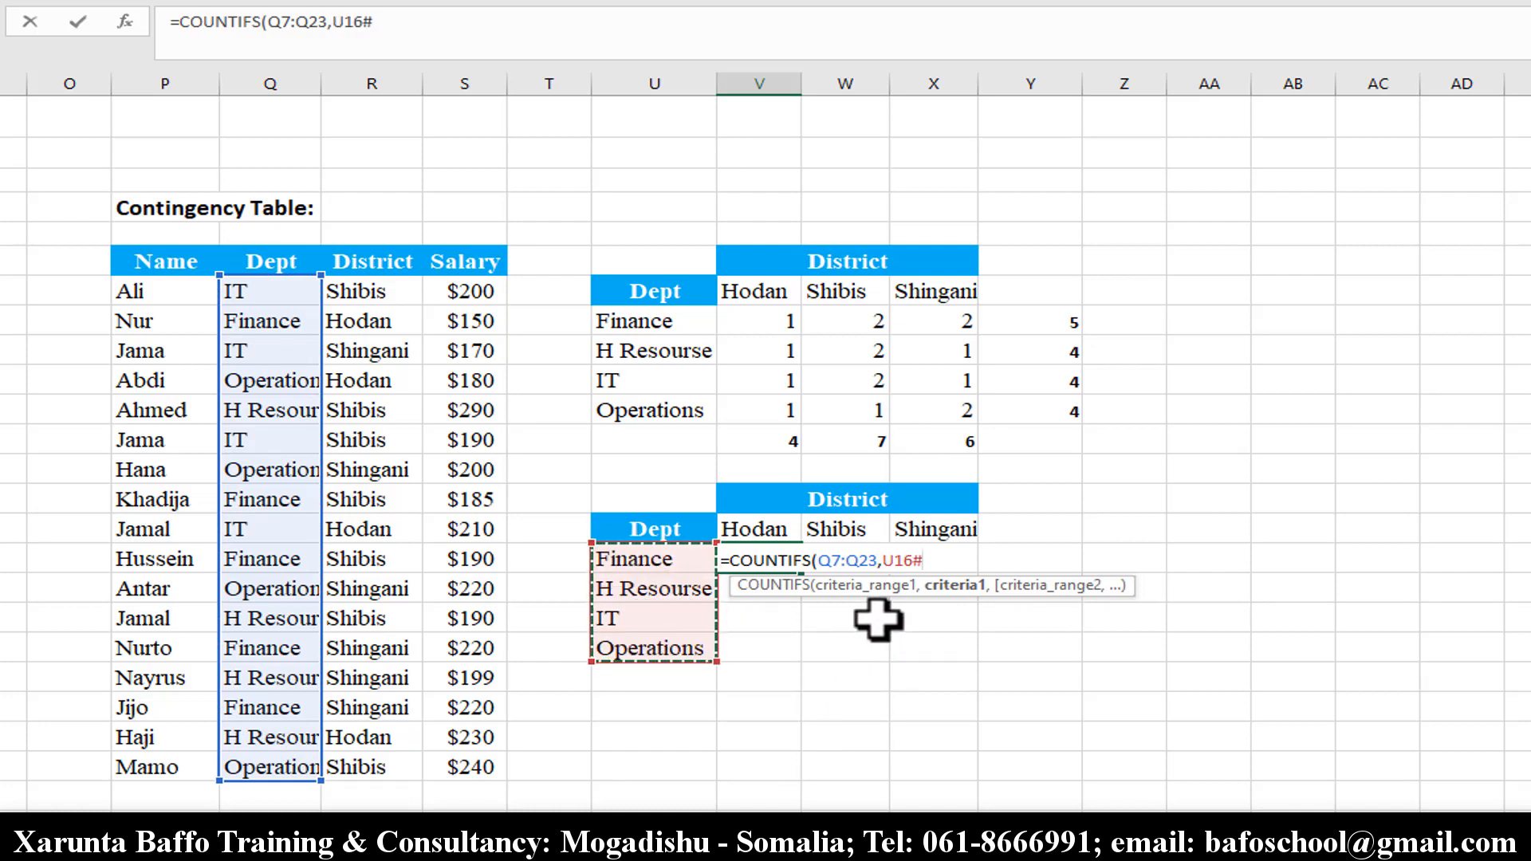
pyautogui.click(731, 561)
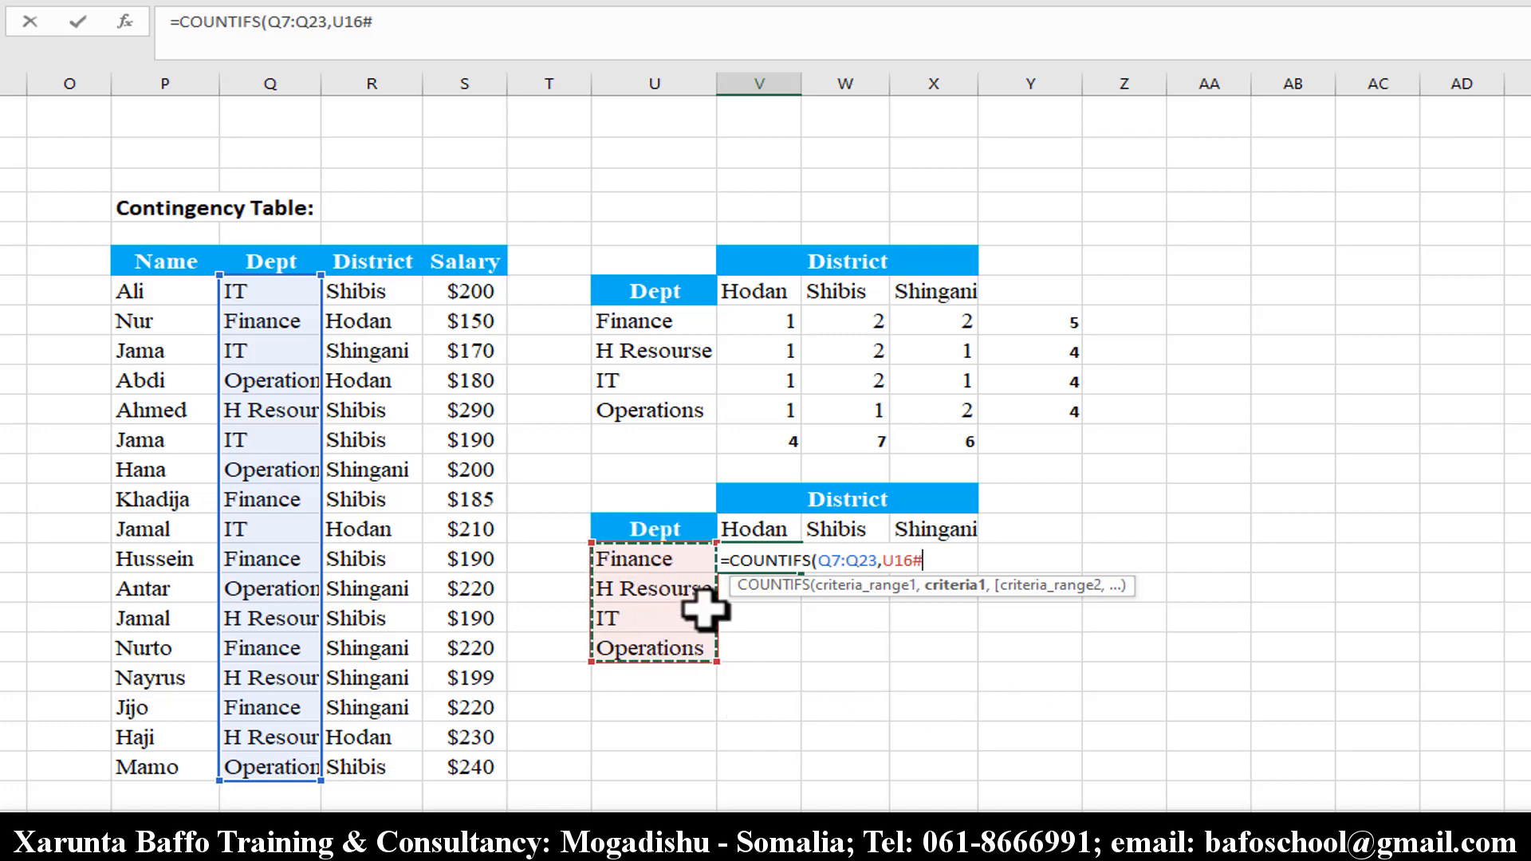
# Complete the V16 formula with the district range and spilled headers so it reads =COUNTIFS(Q7:Q23,U16#,R7:R23,V15#).
pyautogui.write(',')
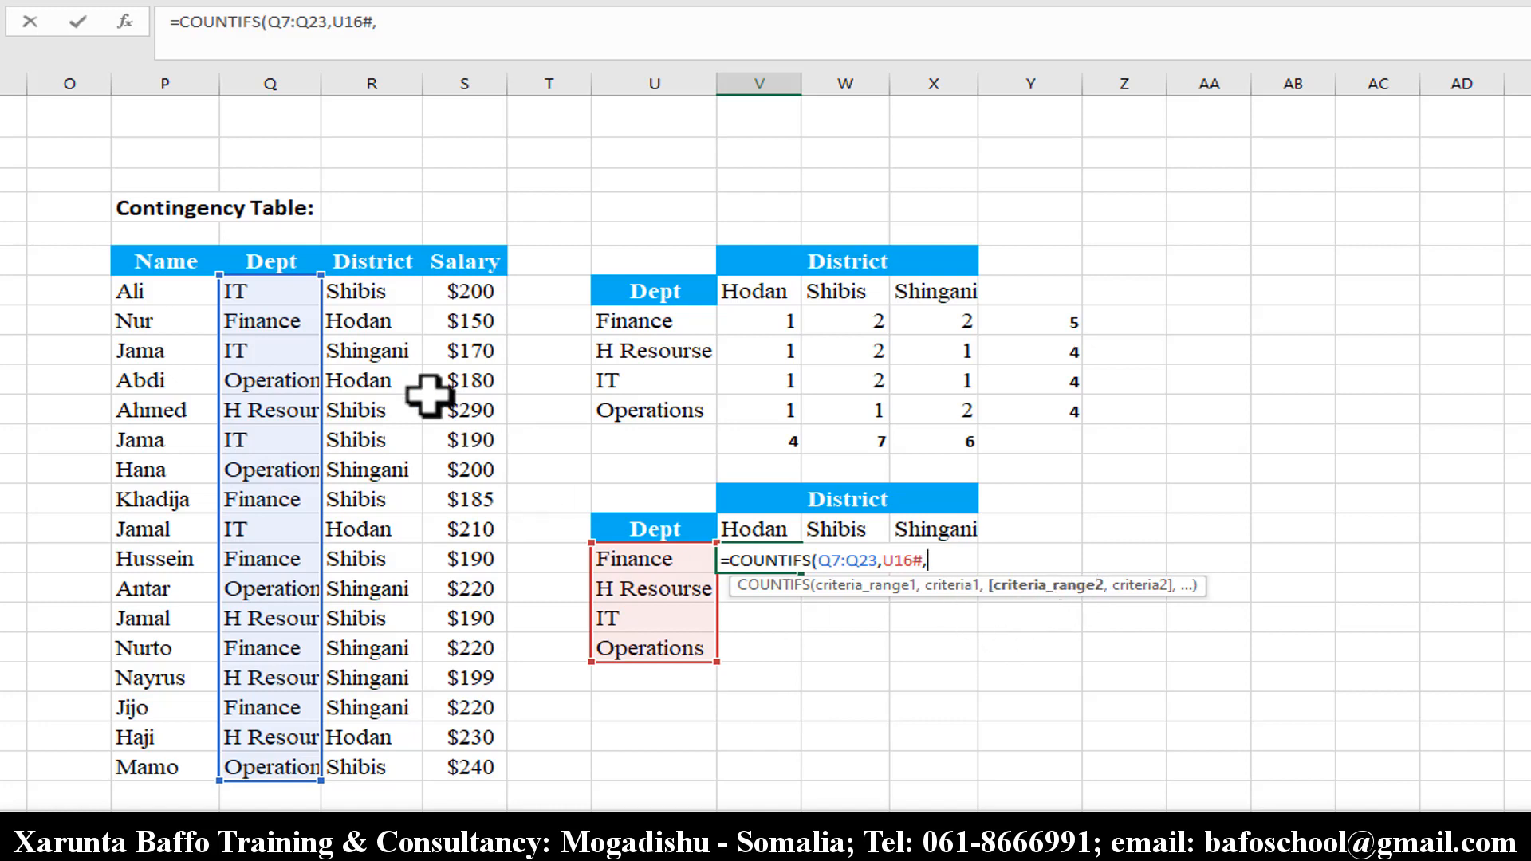
pyautogui.moveTo(369, 290); pyautogui.dragTo(357, 758)
pyautogui.write(',')
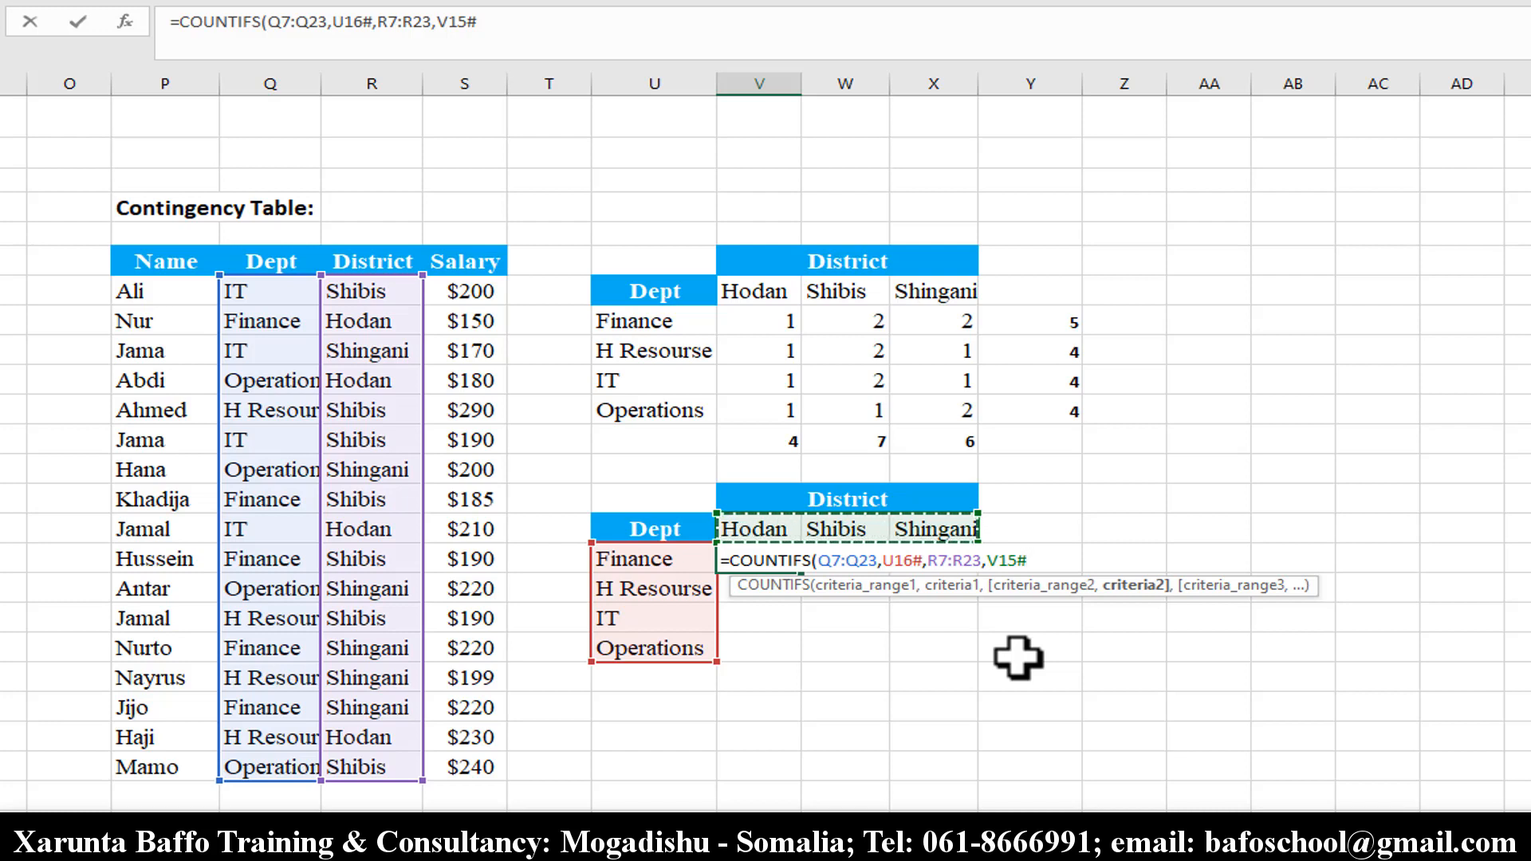
pyautogui.write(')')
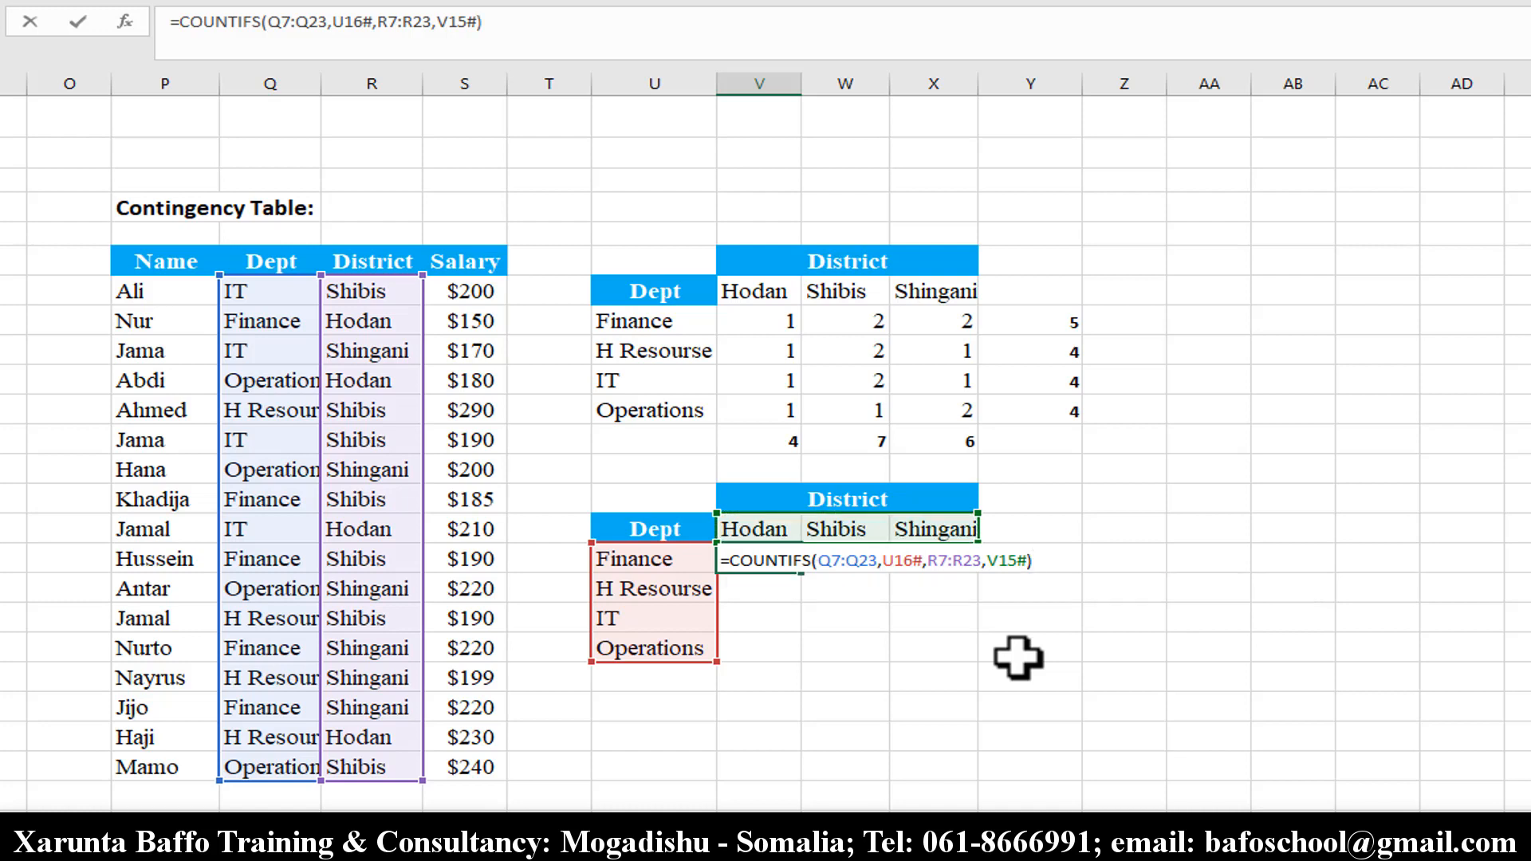
pyautogui.press('Return')
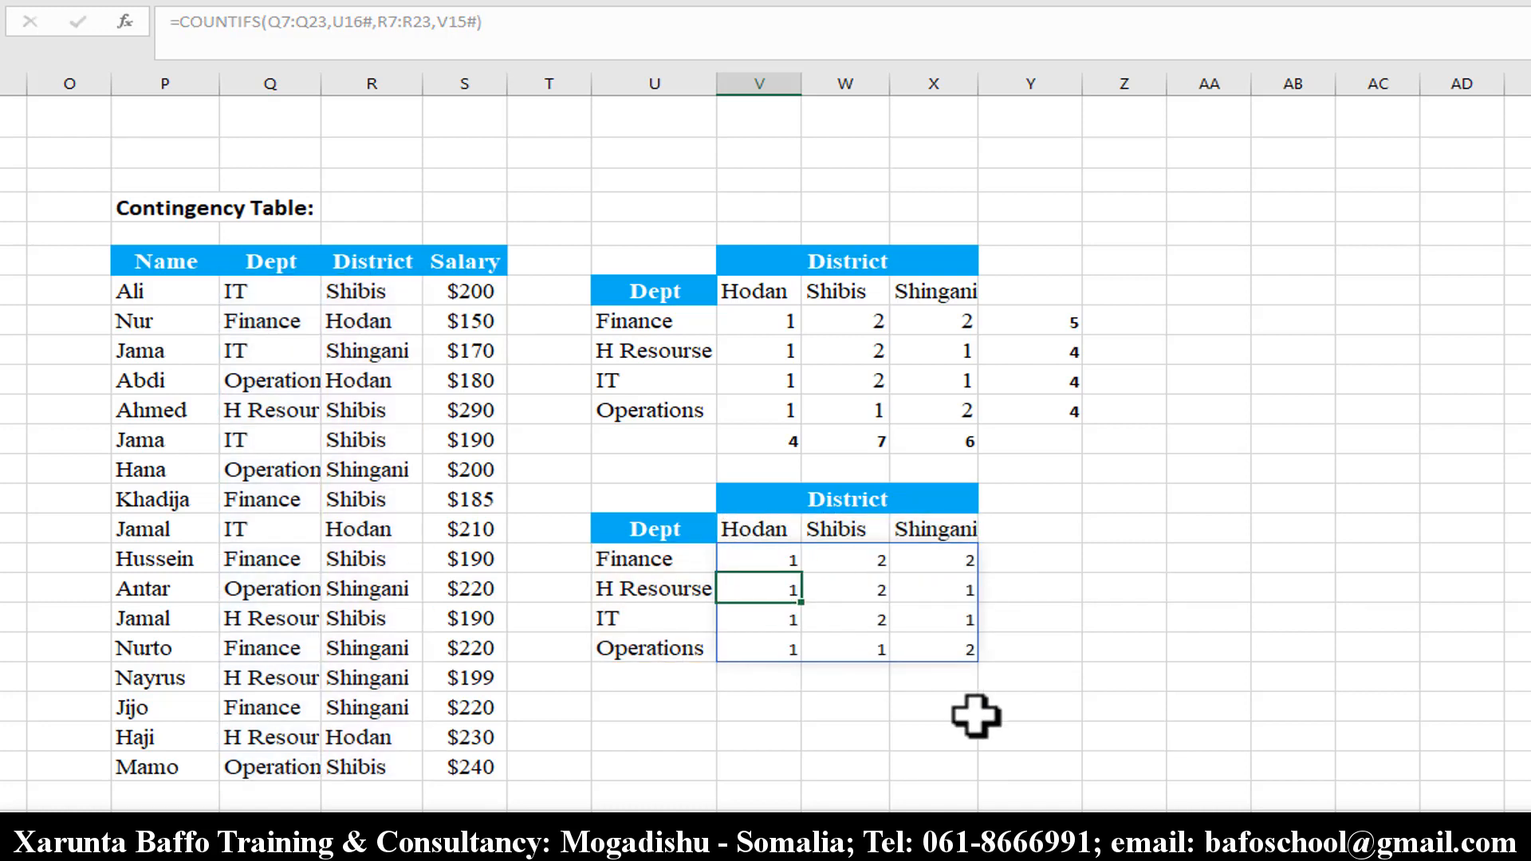
# Copy the formatting of the count in V8 onto the new counts in V16:X19 with Format Painter.
pyautogui.rightClick(753, 320)
pyautogui.click(1067, 283)
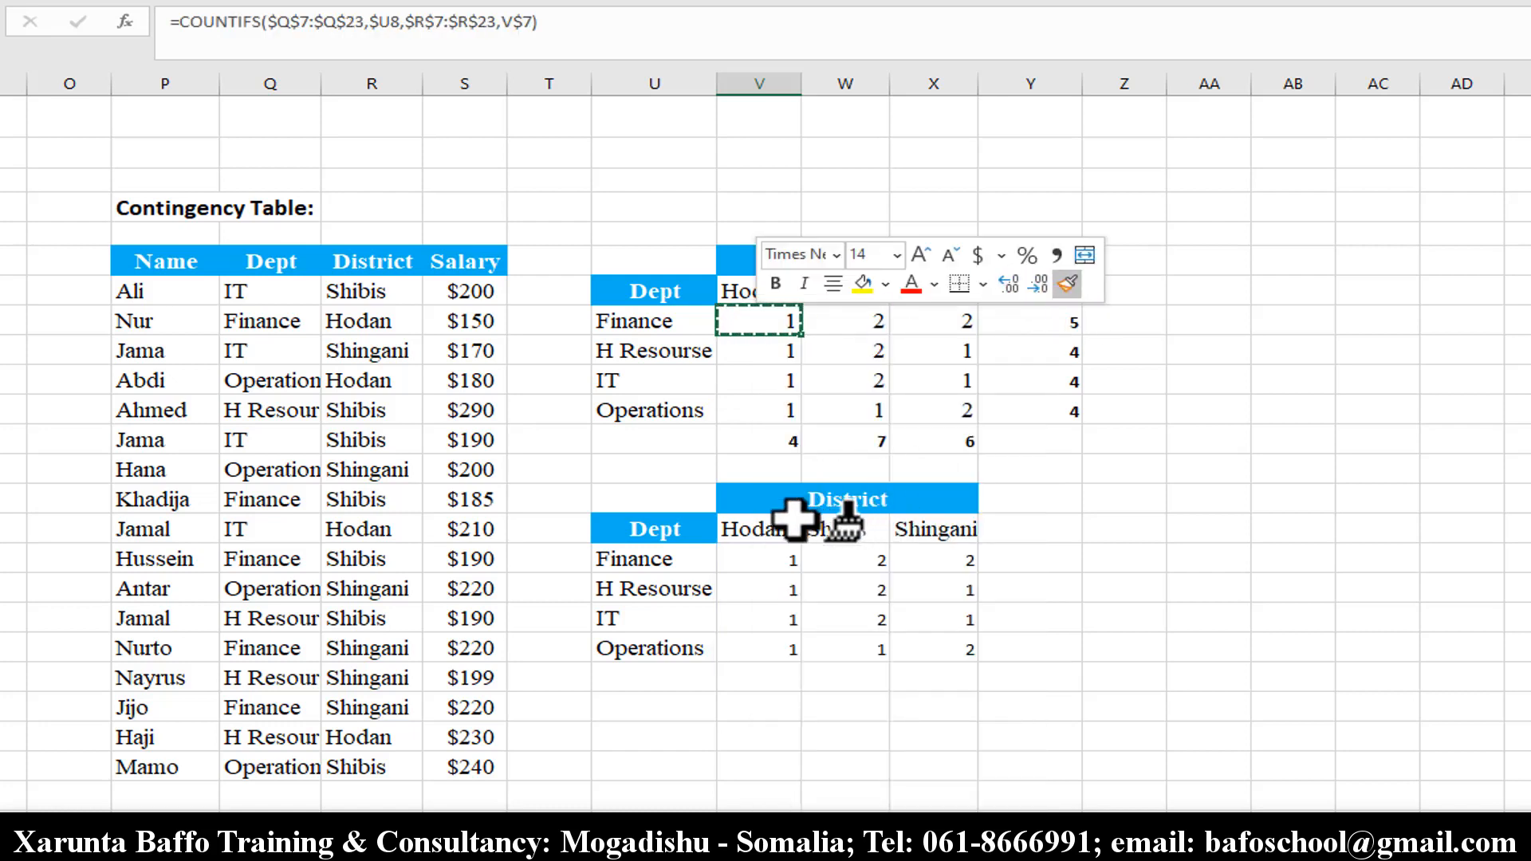
pyautogui.moveTo(766, 551)
pyautogui.mouseDown()
pyautogui.moveTo(900, 586)
pyautogui.moveTo(950, 658)
pyautogui.mouseUp()
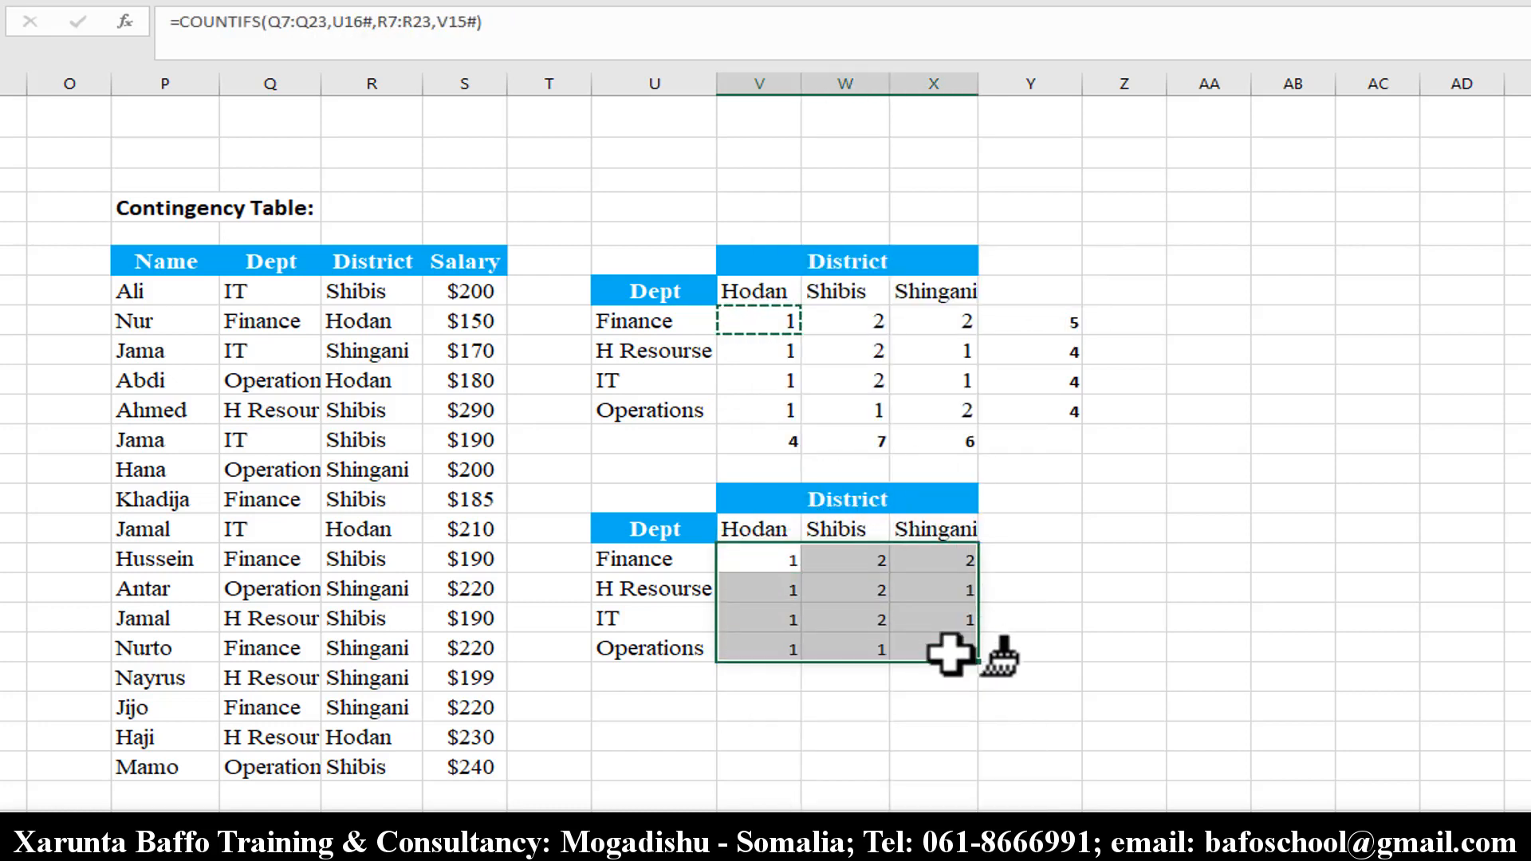
# Examine the COUNTIFS formula in V16 and the spilled cells V17 and V18 below it.
pyautogui.doubleClick(771, 559)
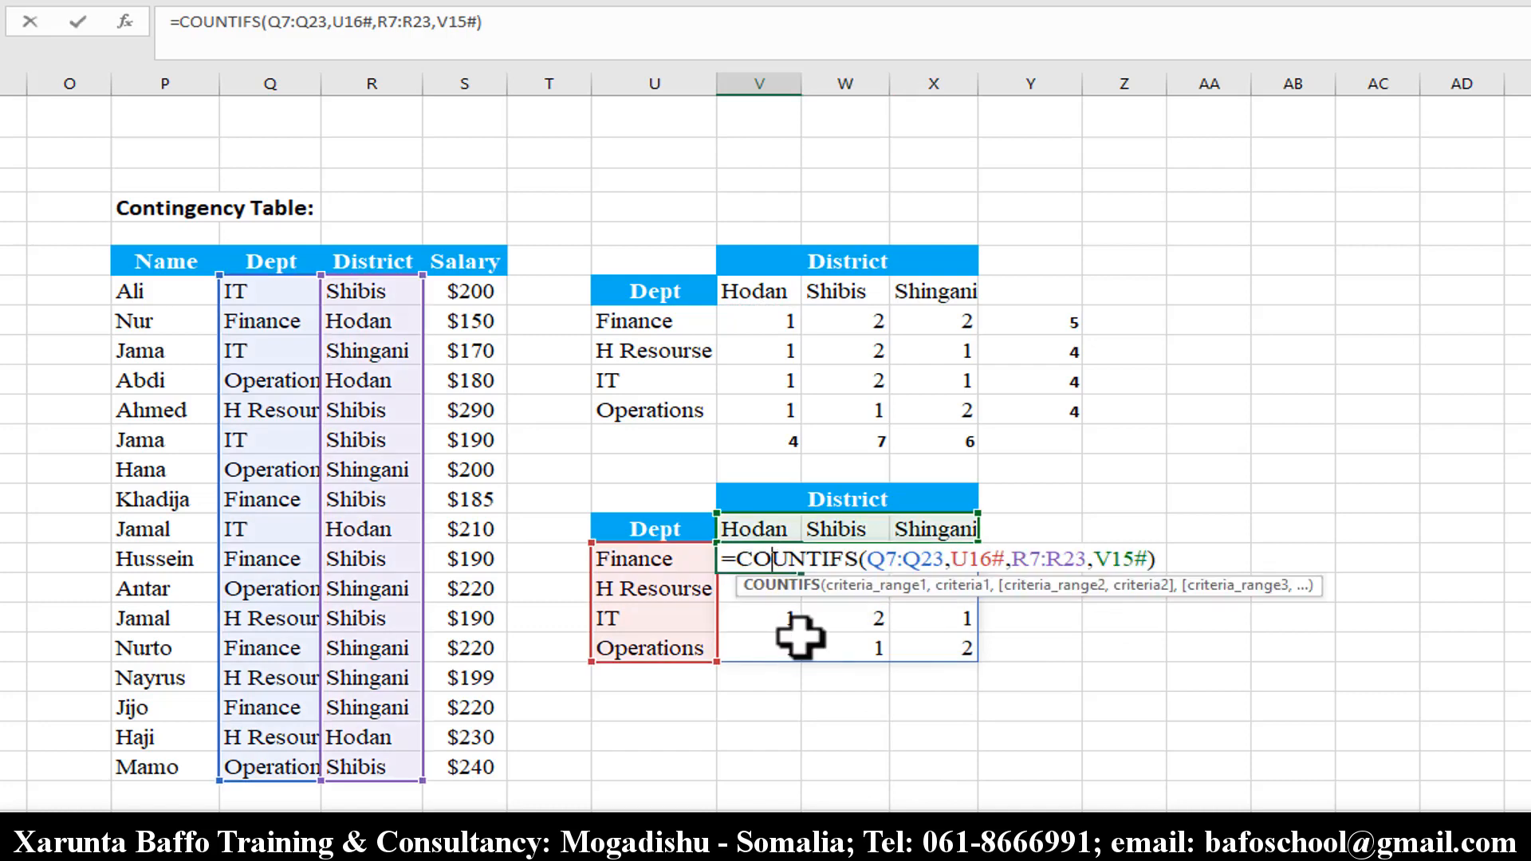
pyautogui.press('Escape')
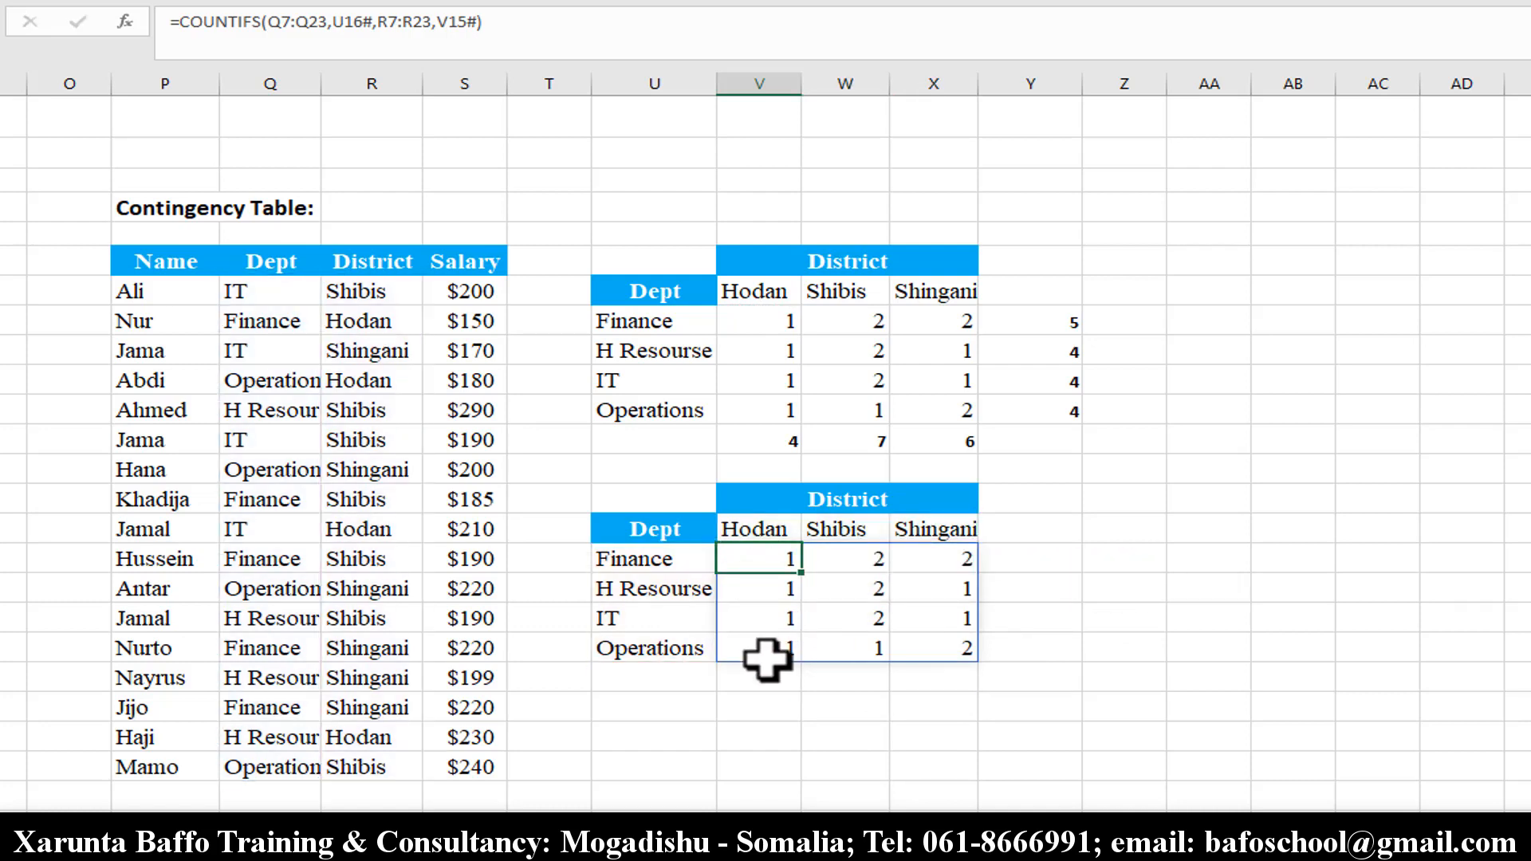
pyautogui.click(745, 582)
pyautogui.click(772, 614)
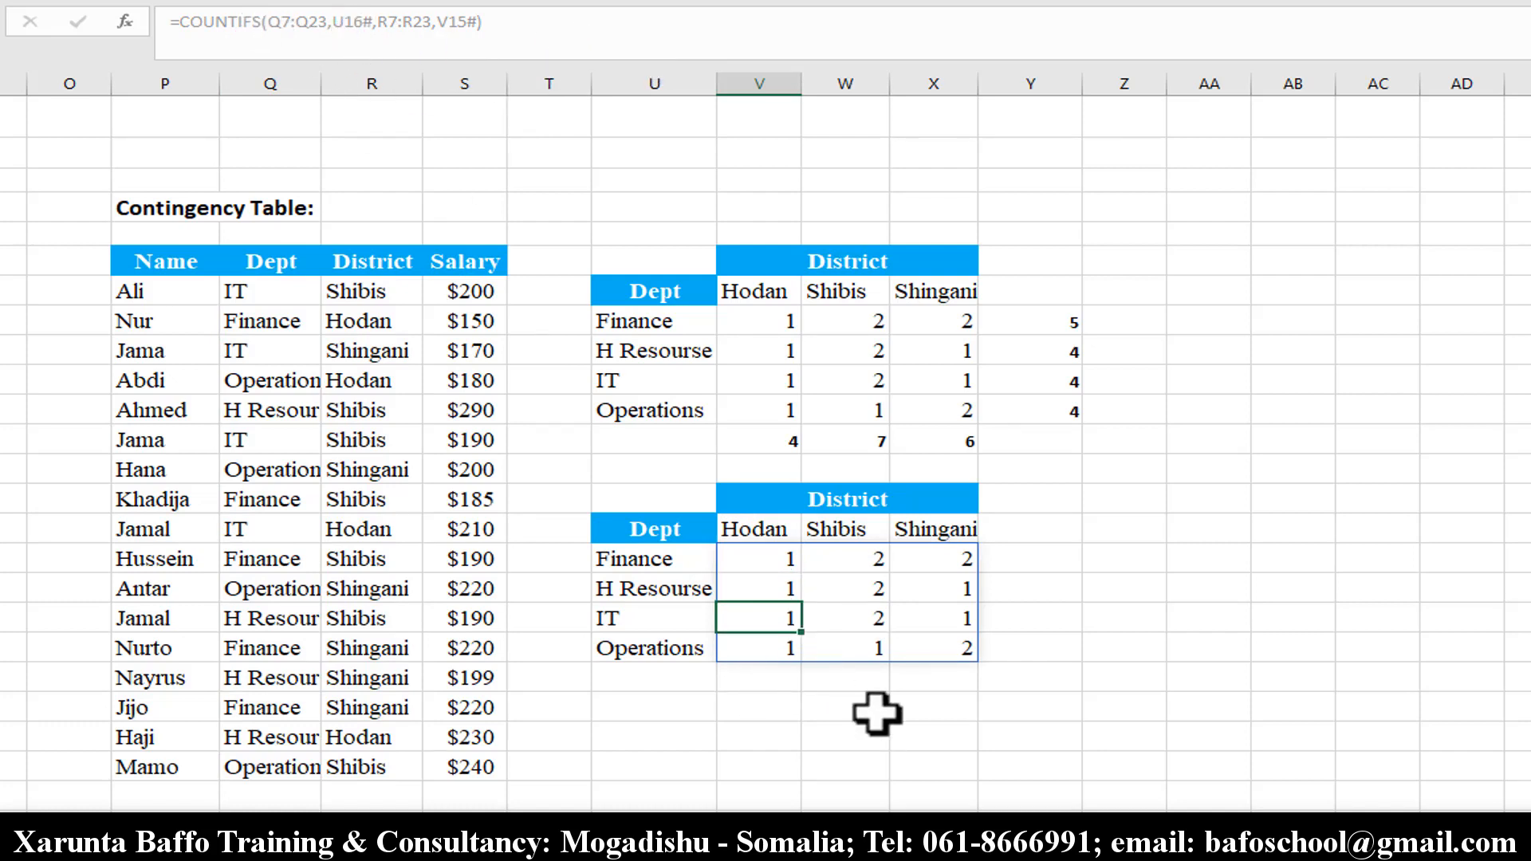
# Try to delete an individual spilled count within the second table, such as the IT count under Shibis in W18.
pyautogui.click(842, 622)
pyautogui.press('Delete')
pyautogui.click(862, 642)
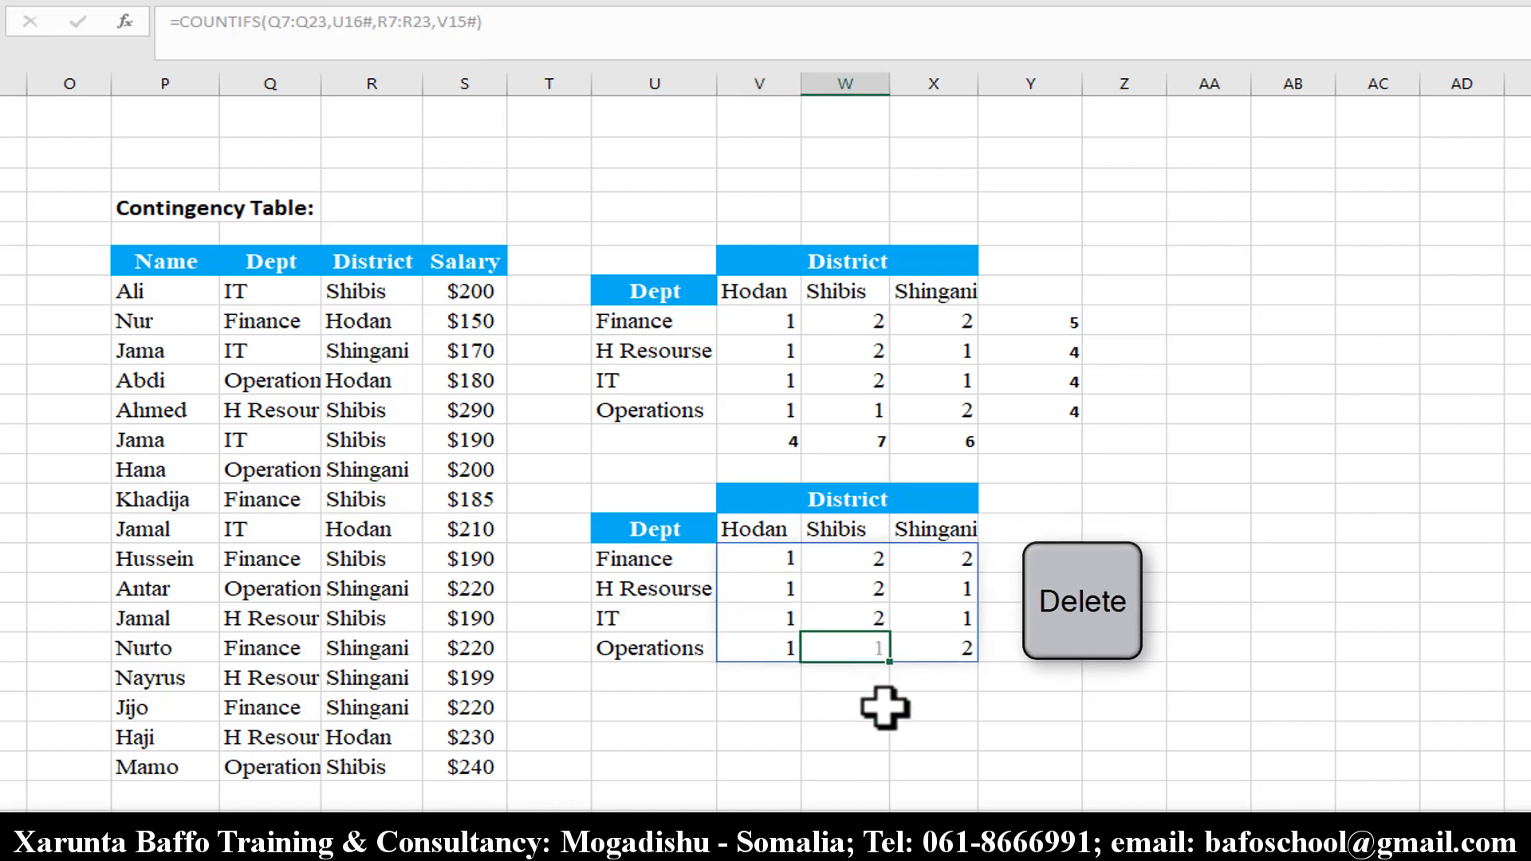
pyautogui.click(786, 626)
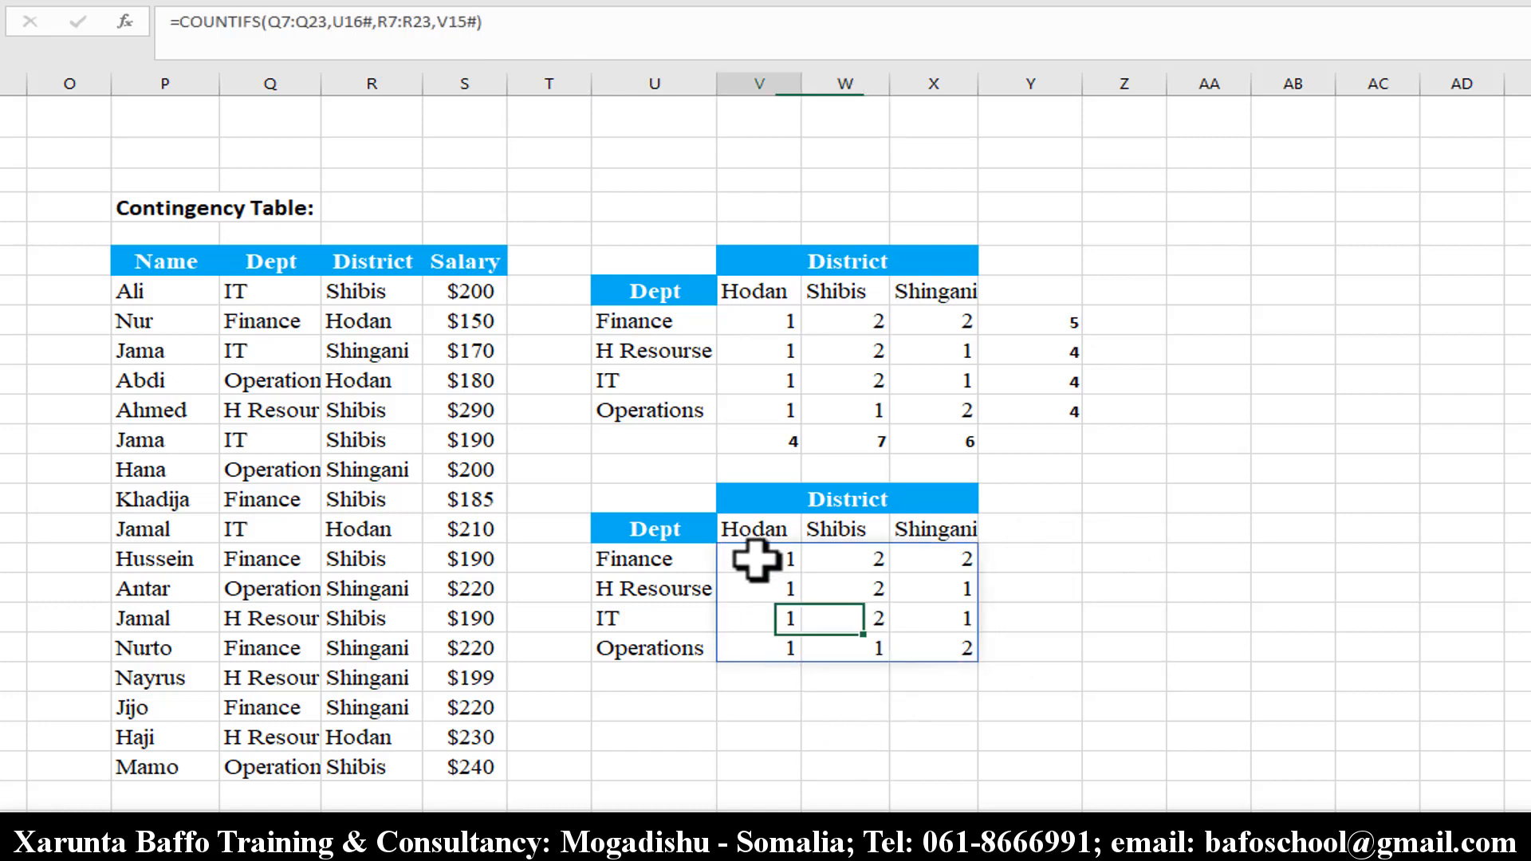
# Delete the COUNTIFS formula in V16, the source cell of the spilled counts, and undo the deletion.
pyautogui.click(754, 559)
pyautogui.press('Delete')
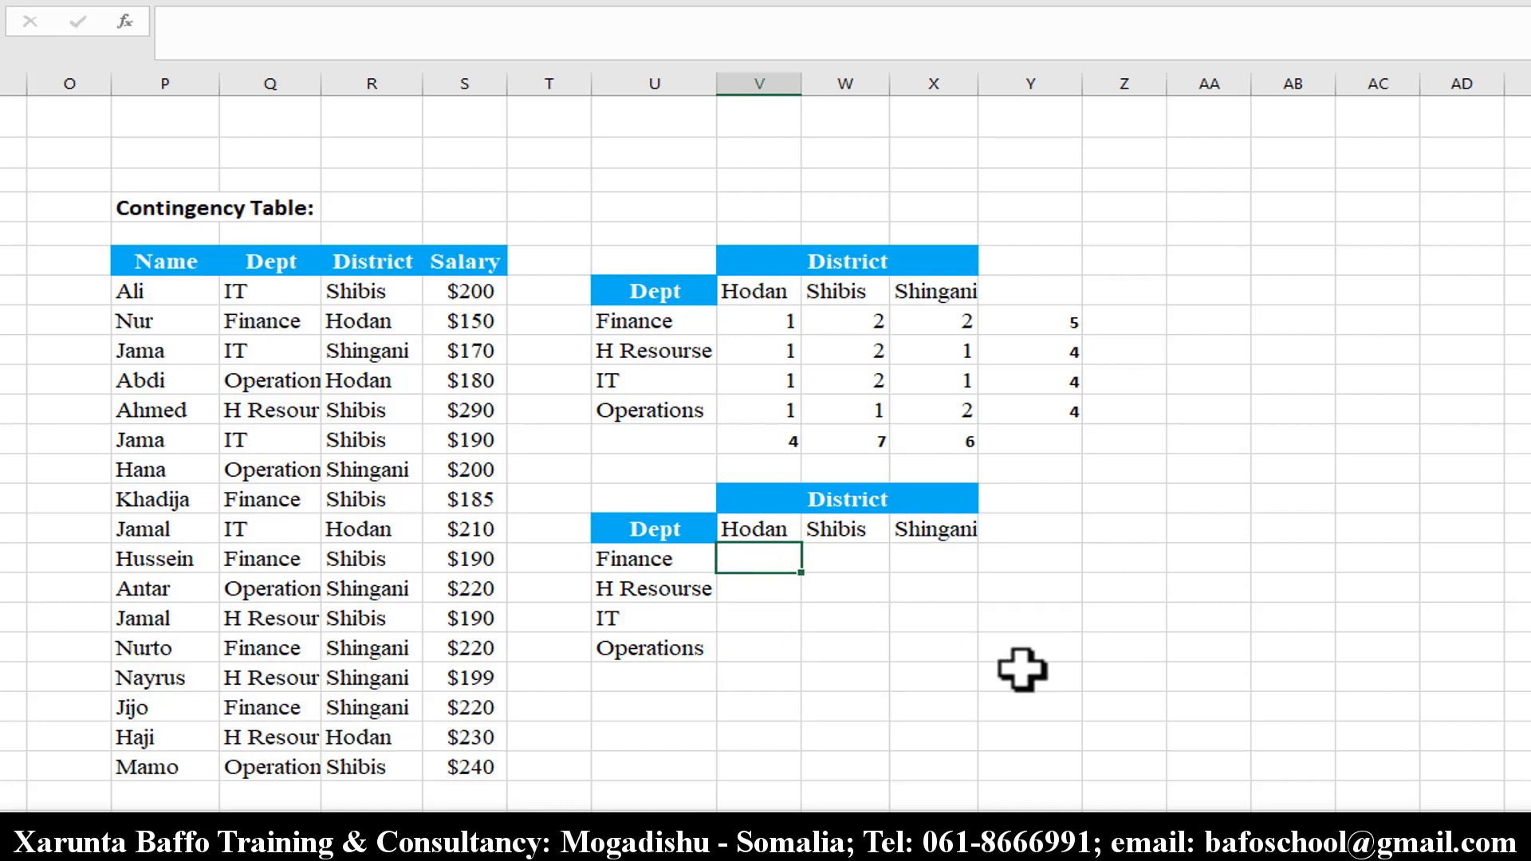
pyautogui.hotkey('ctrl', 'z')
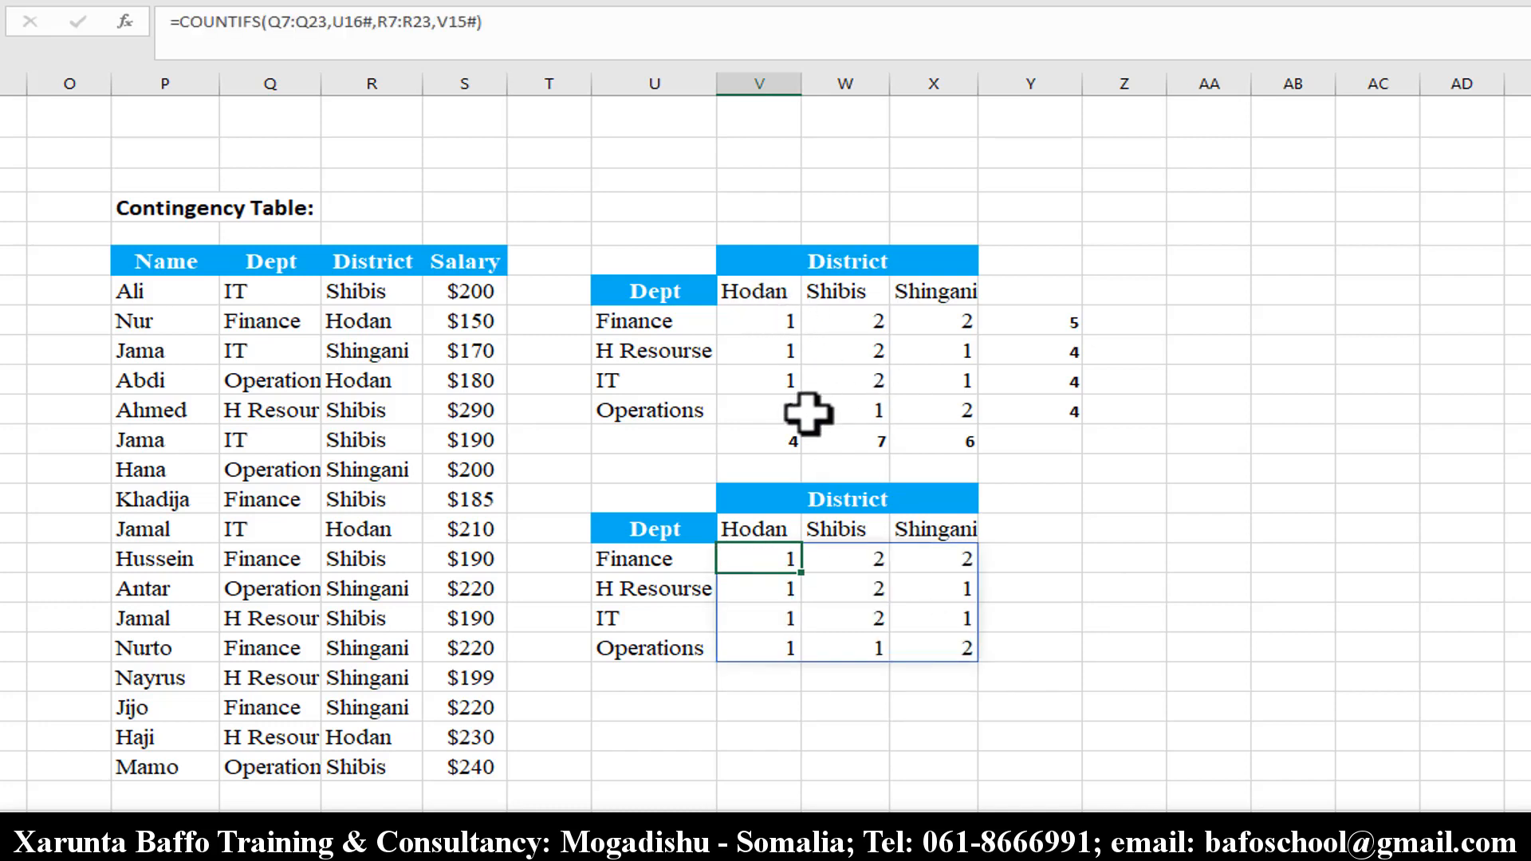
# Delete the Operations counts for Hodan in V11 and Shingani in X11 of the first table, and undo both deletions.
pyautogui.click(775, 409)
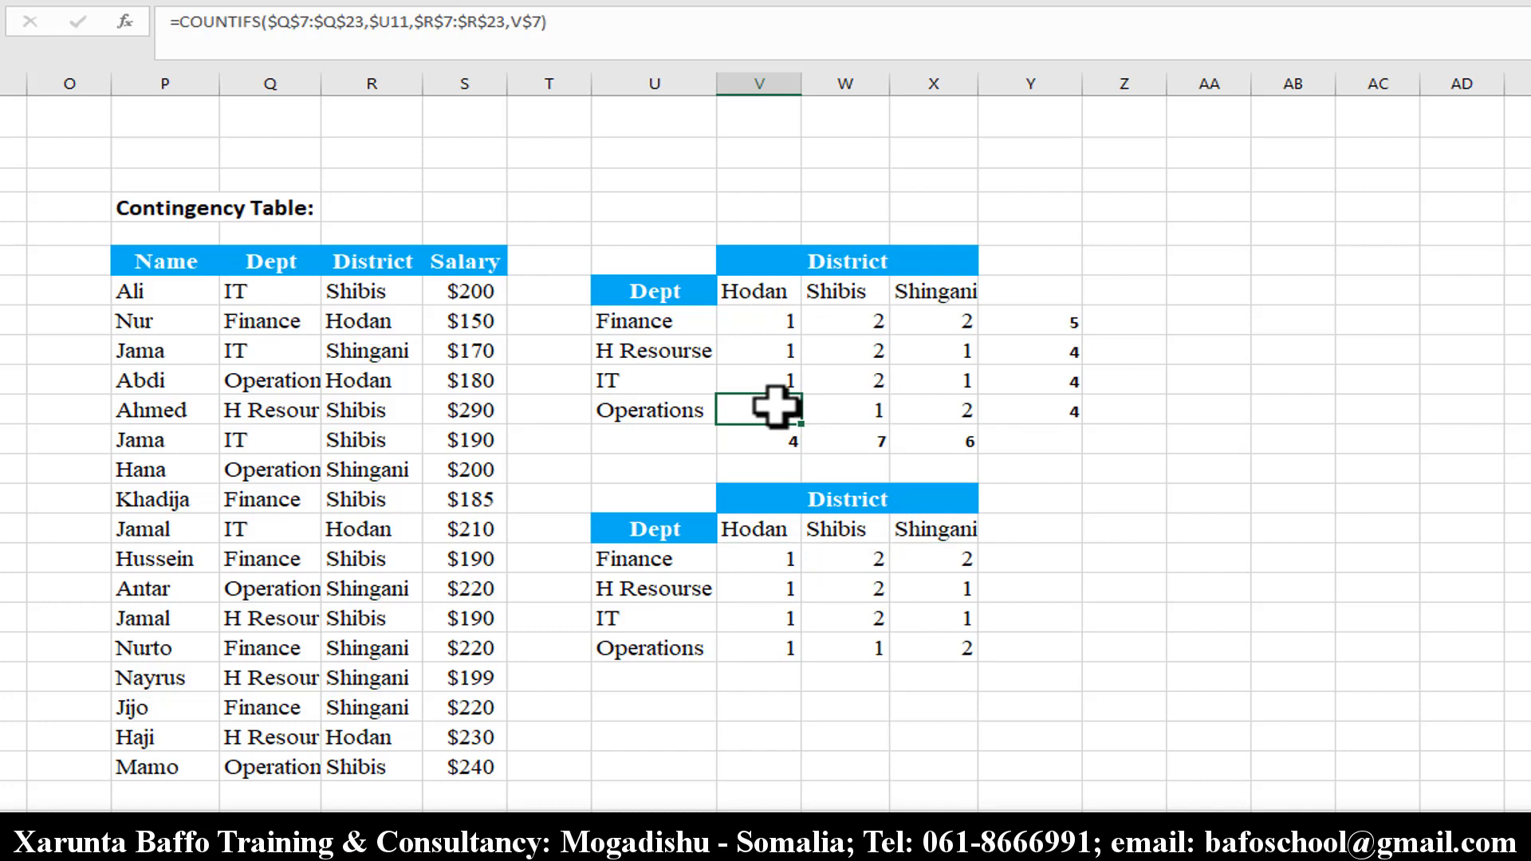
pyautogui.press('Delete')
pyautogui.click(909, 410)
pyautogui.press('Delete')
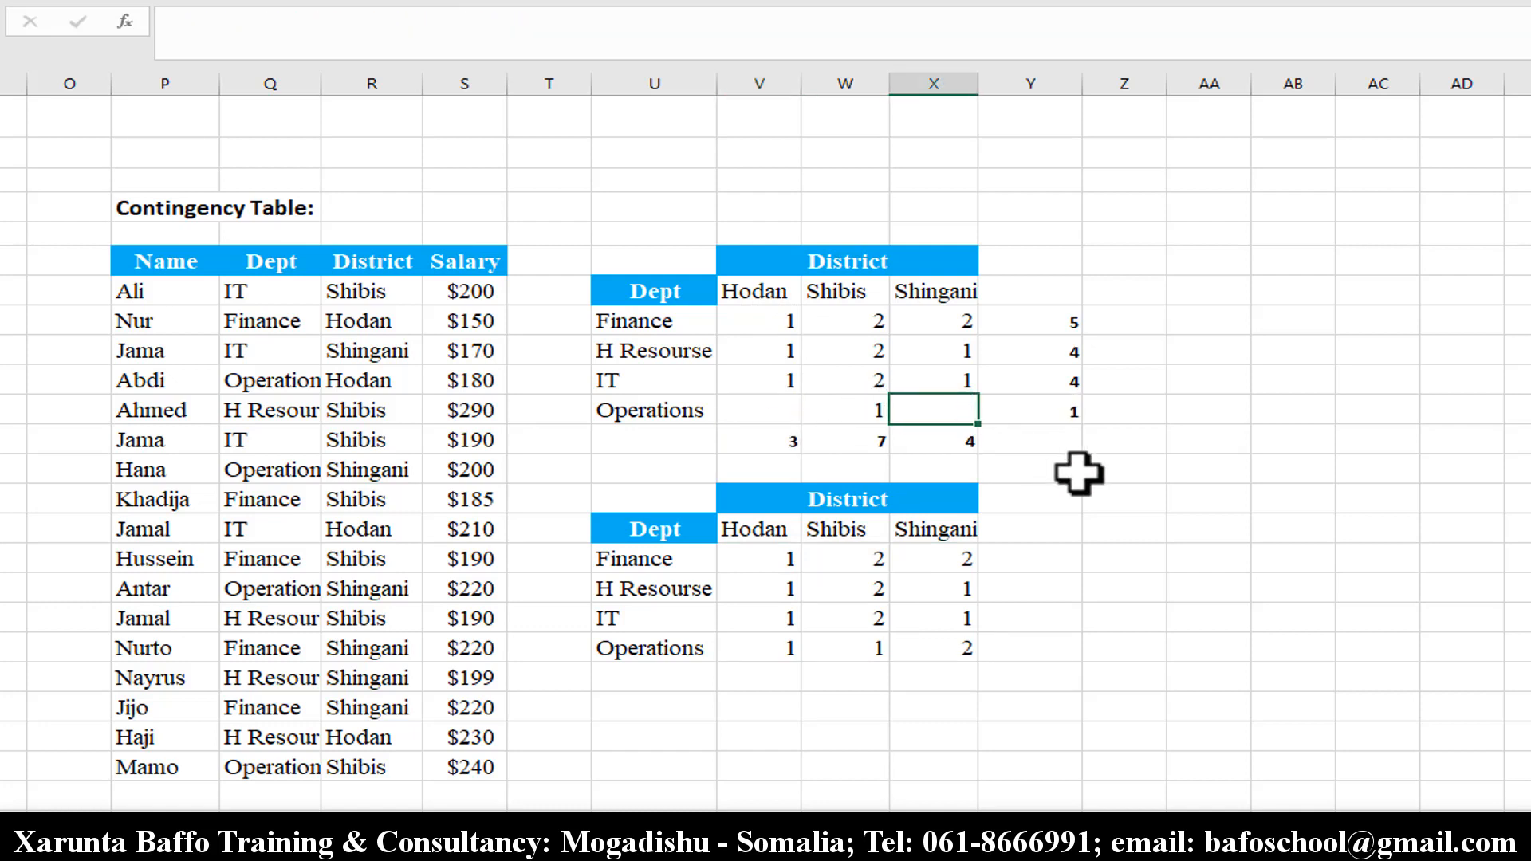
pyautogui.hotkey('ctrl', 'z')
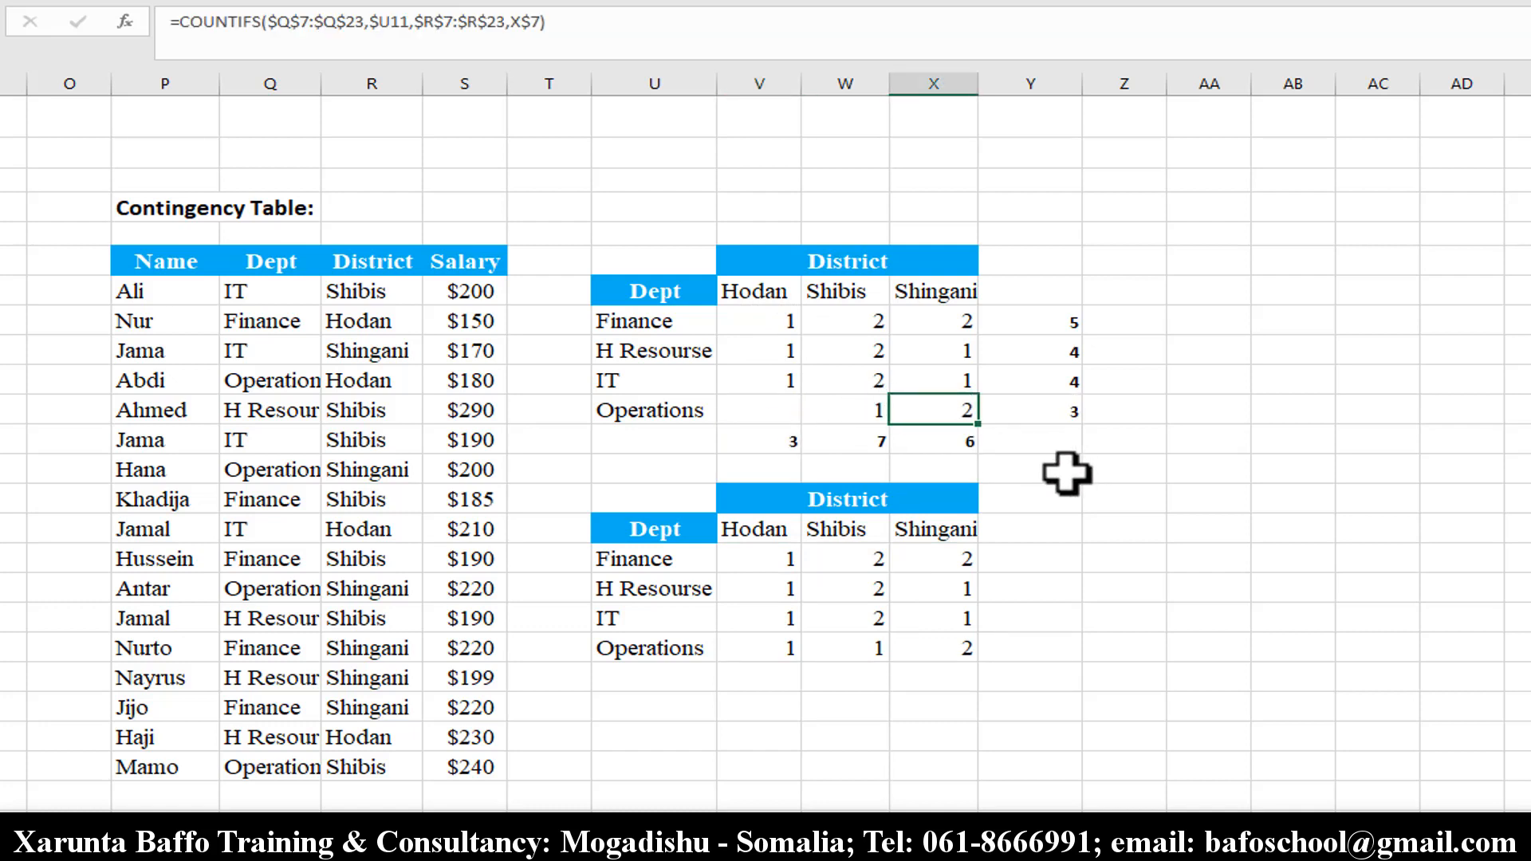
pyautogui.hotkey('ctrl', 'z')
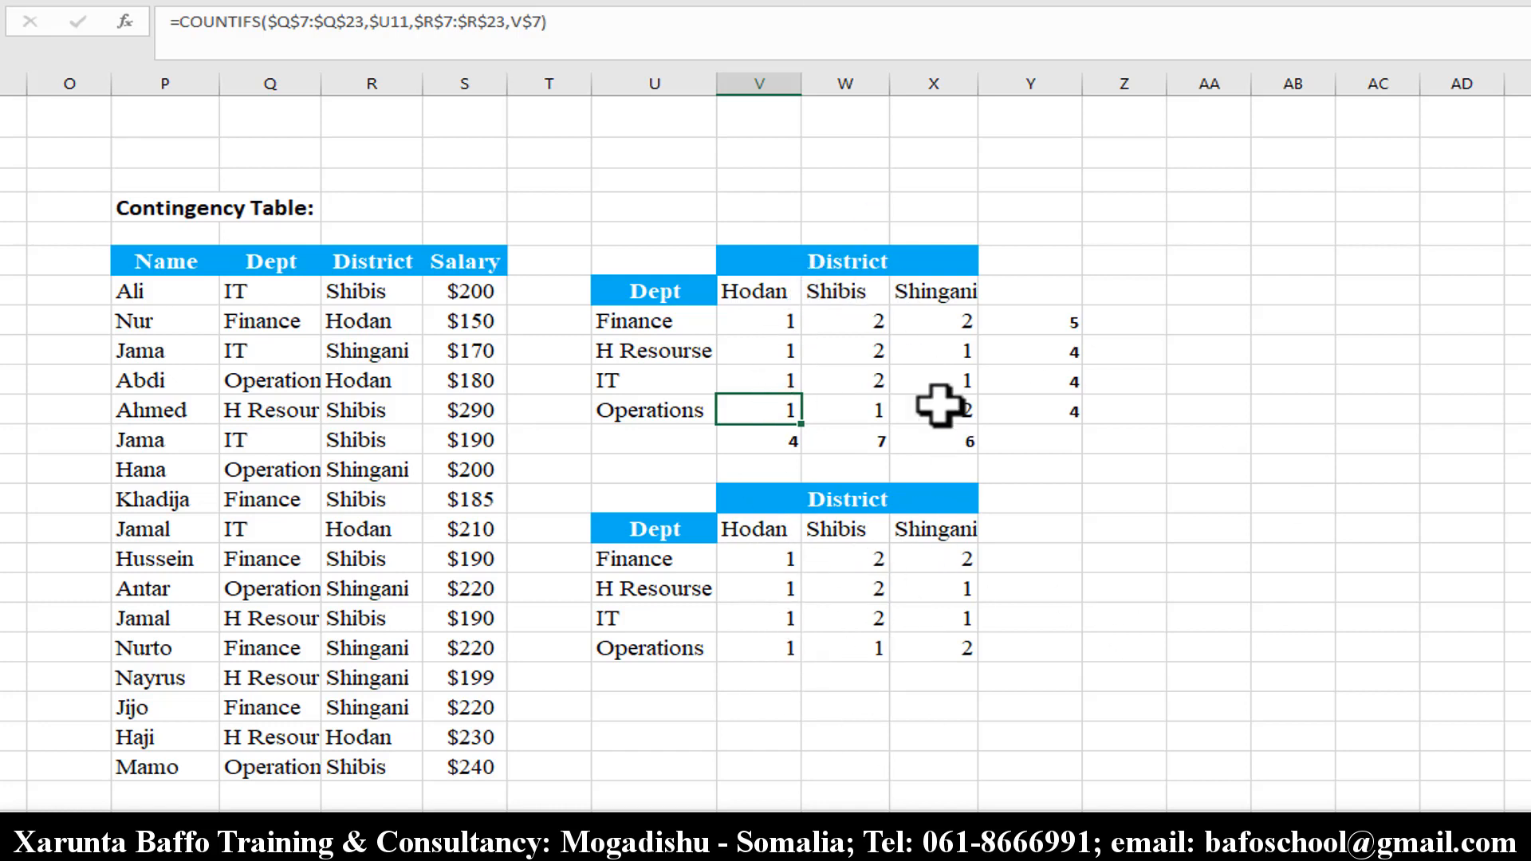
# Delete the first table's column totals in V12:X12 and its row totals in Y8:Y11.
pyautogui.moveTo(786, 443); pyautogui.dragTo(921, 444)
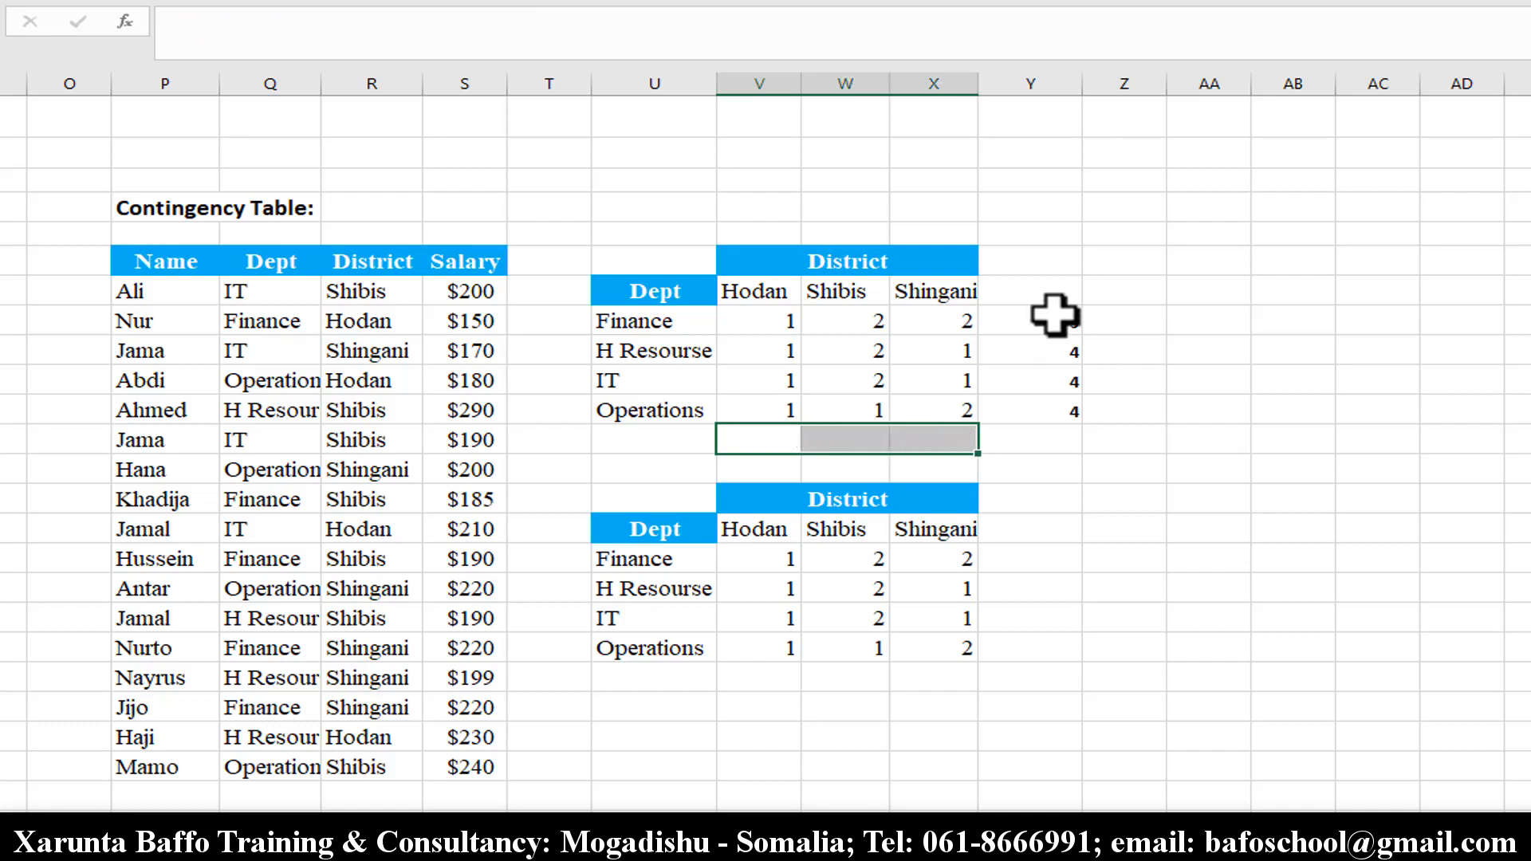
pyautogui.moveTo(1060, 321); pyautogui.dragTo(1060, 407)
pyautogui.press('Delete')
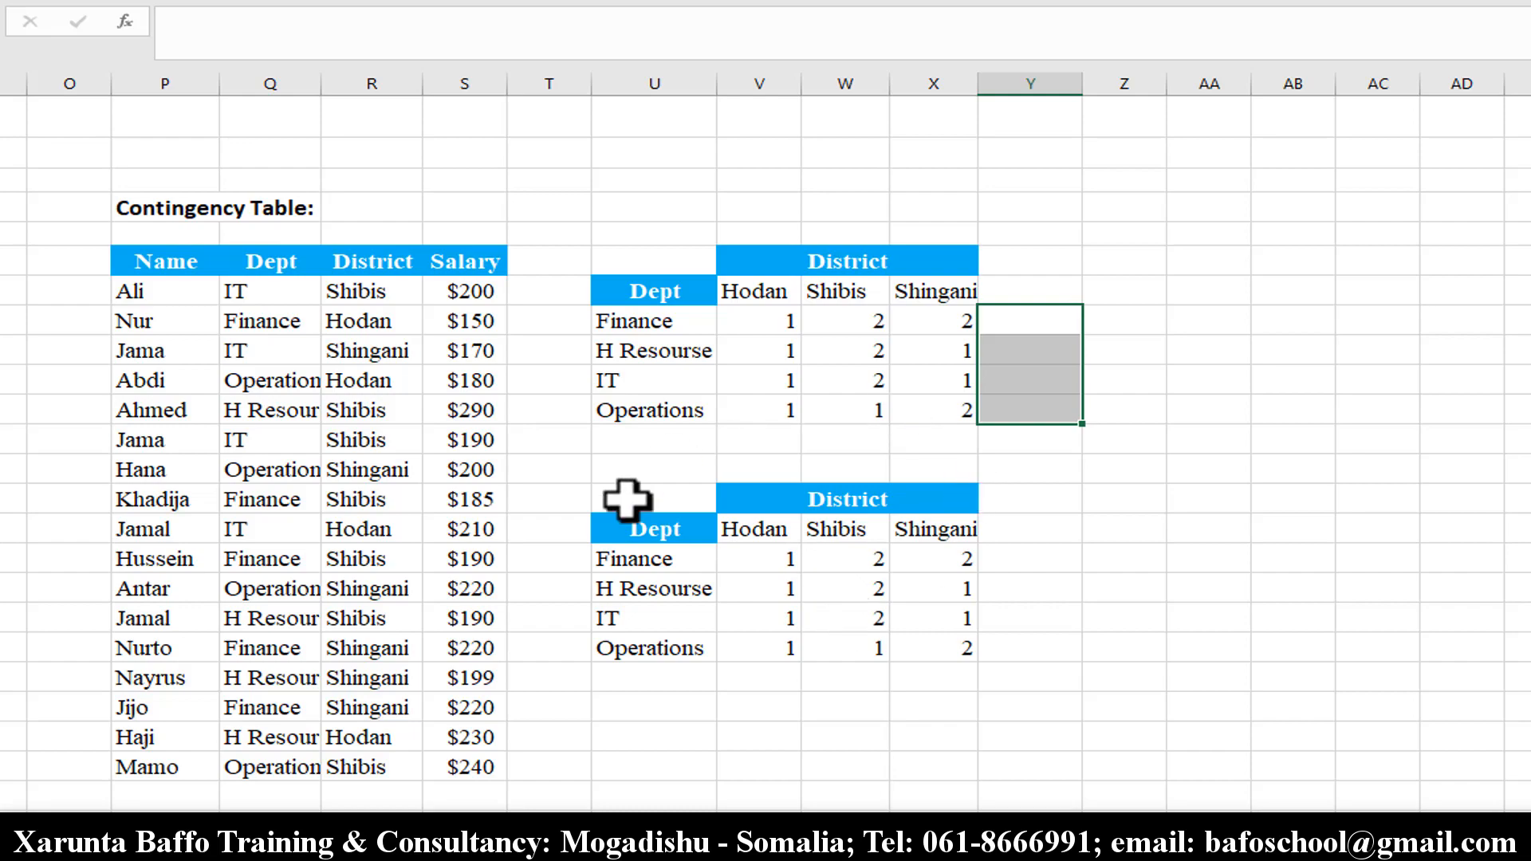
# Start a PivotTable from the employee data range P6:S23, using the table or range source.
pyautogui.click(282, 413)
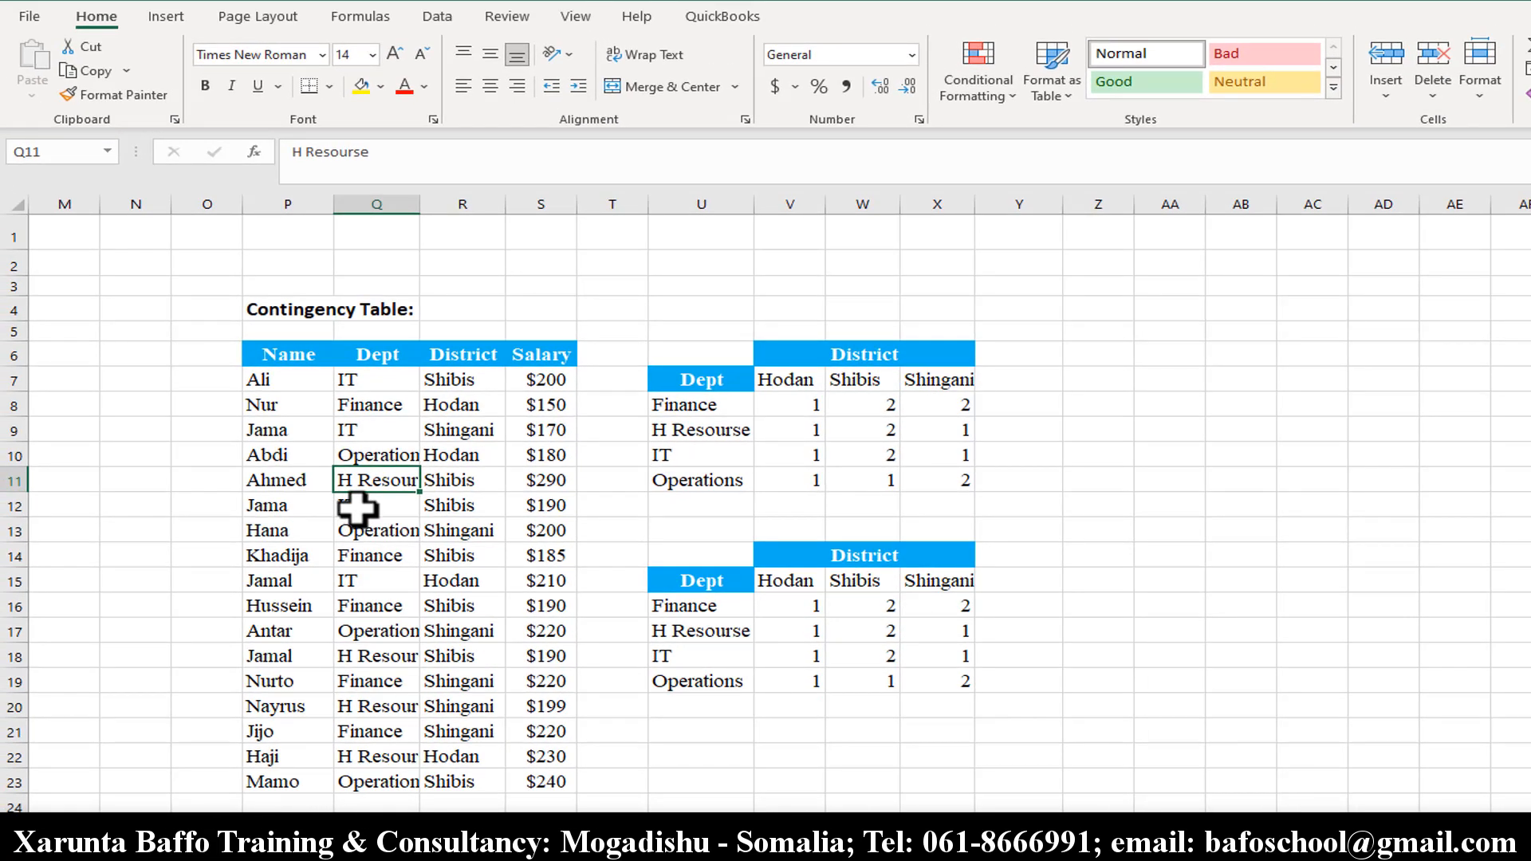
pyautogui.click(245, 441)
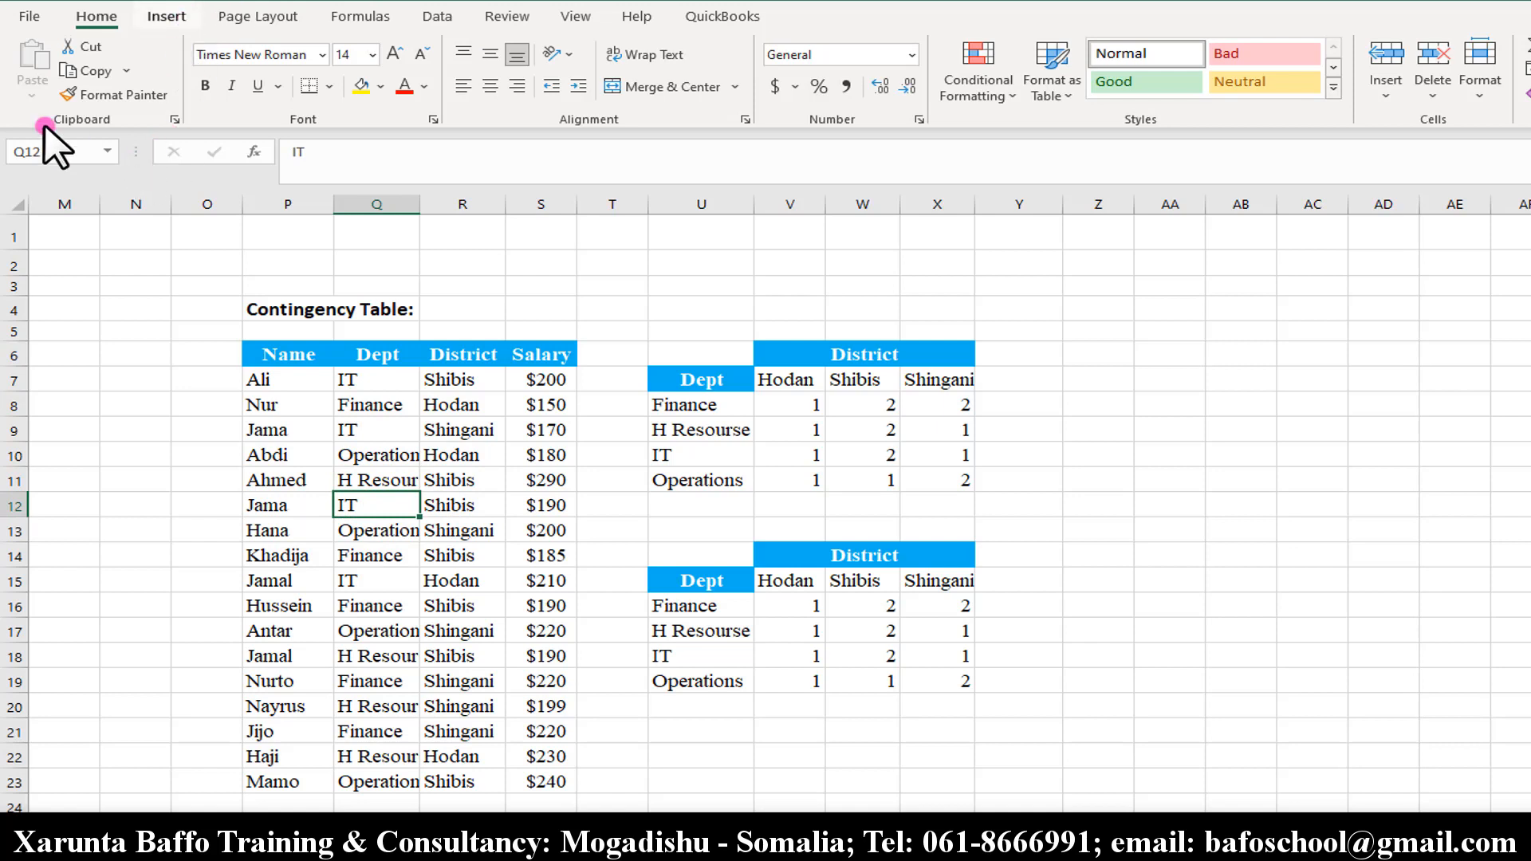
pyautogui.click(45, 57)
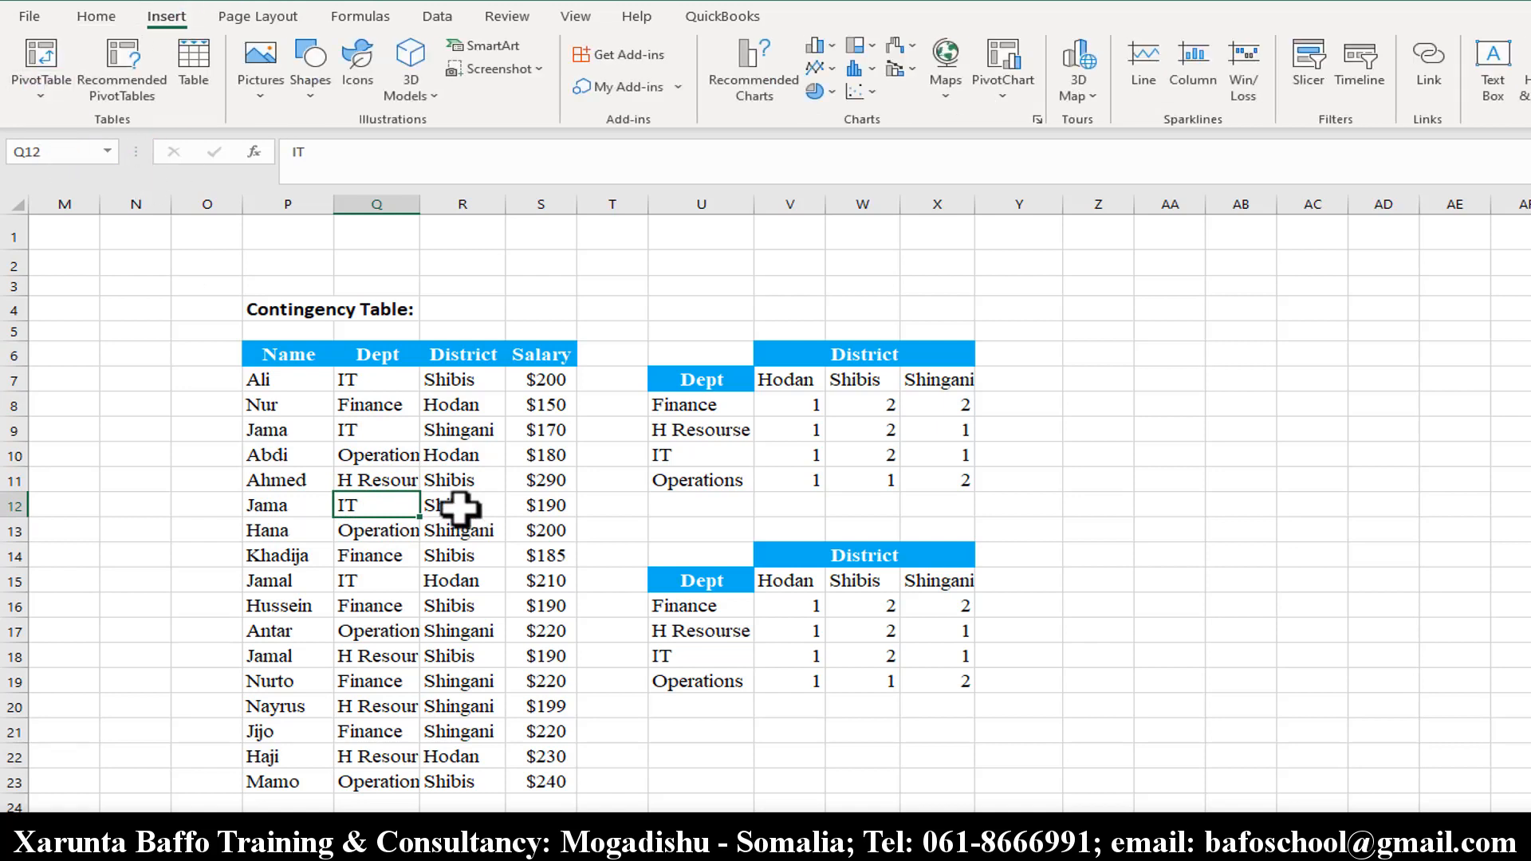
pyautogui.hotkey('alt', 'n')
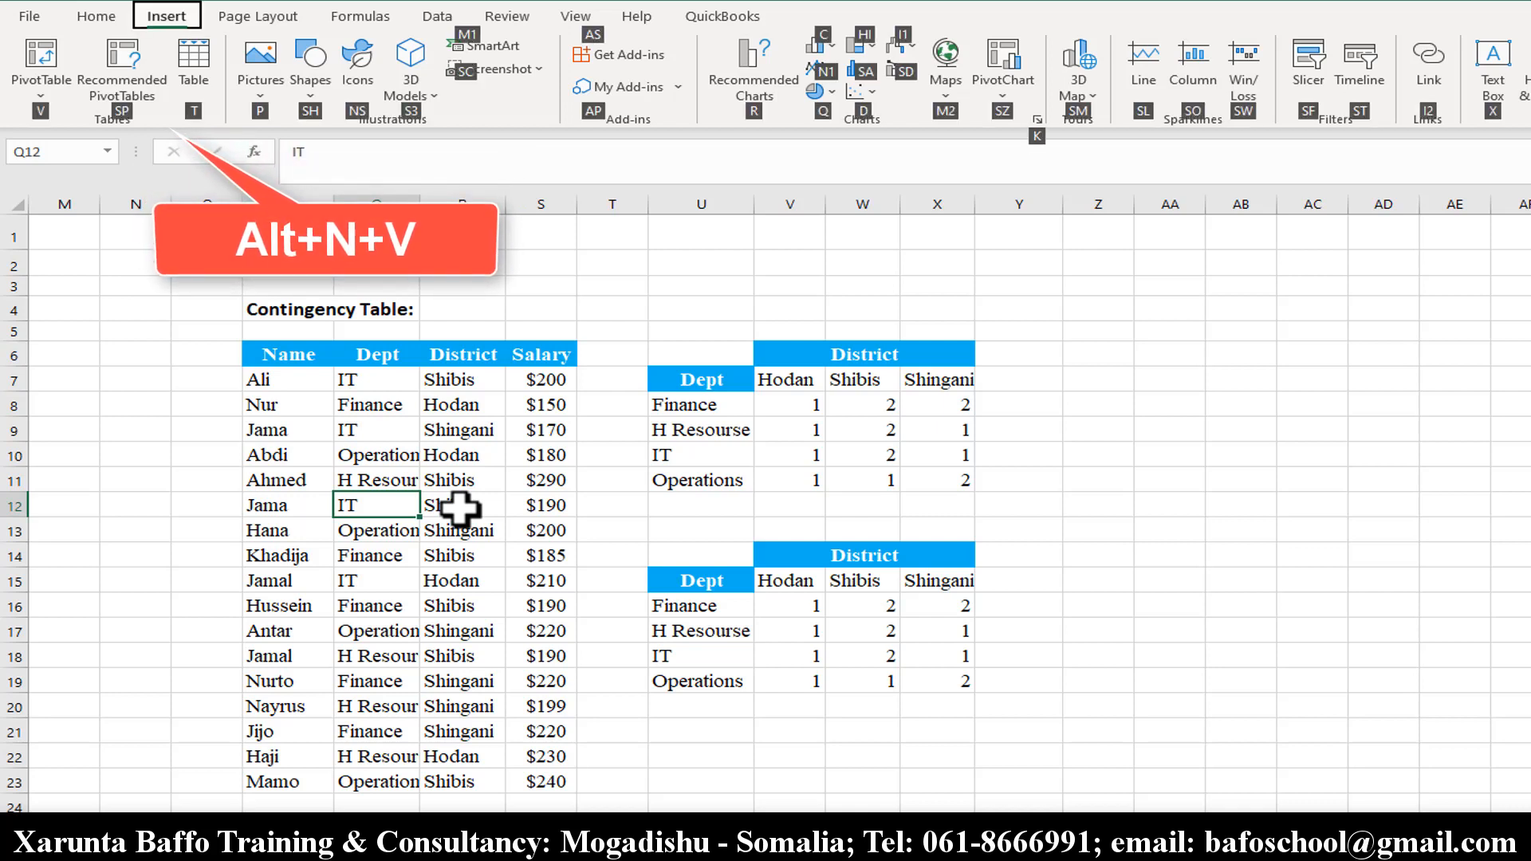
pyautogui.press('v')
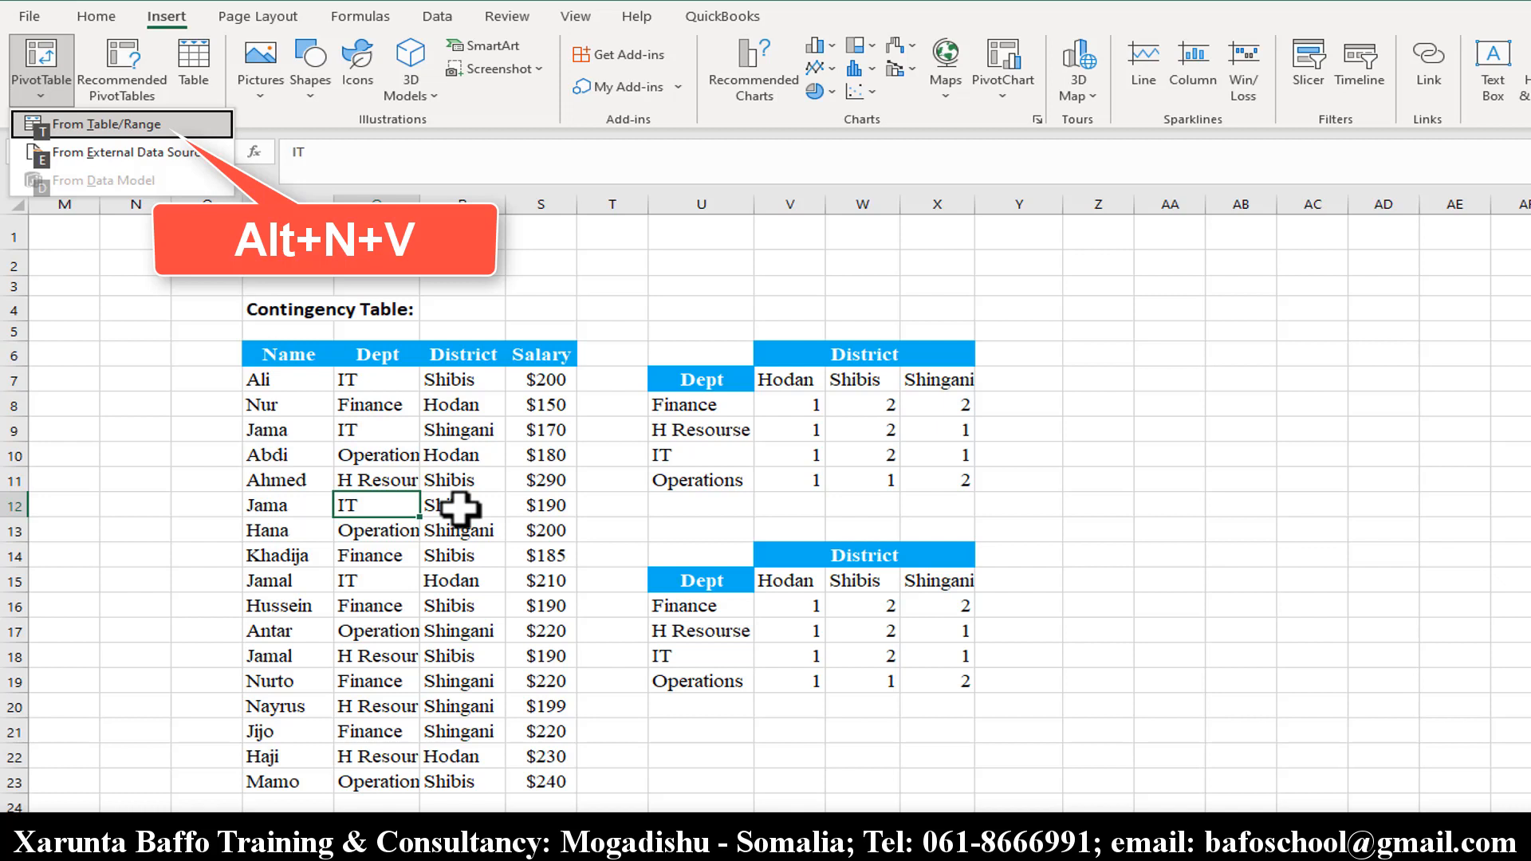
pyautogui.press('t')
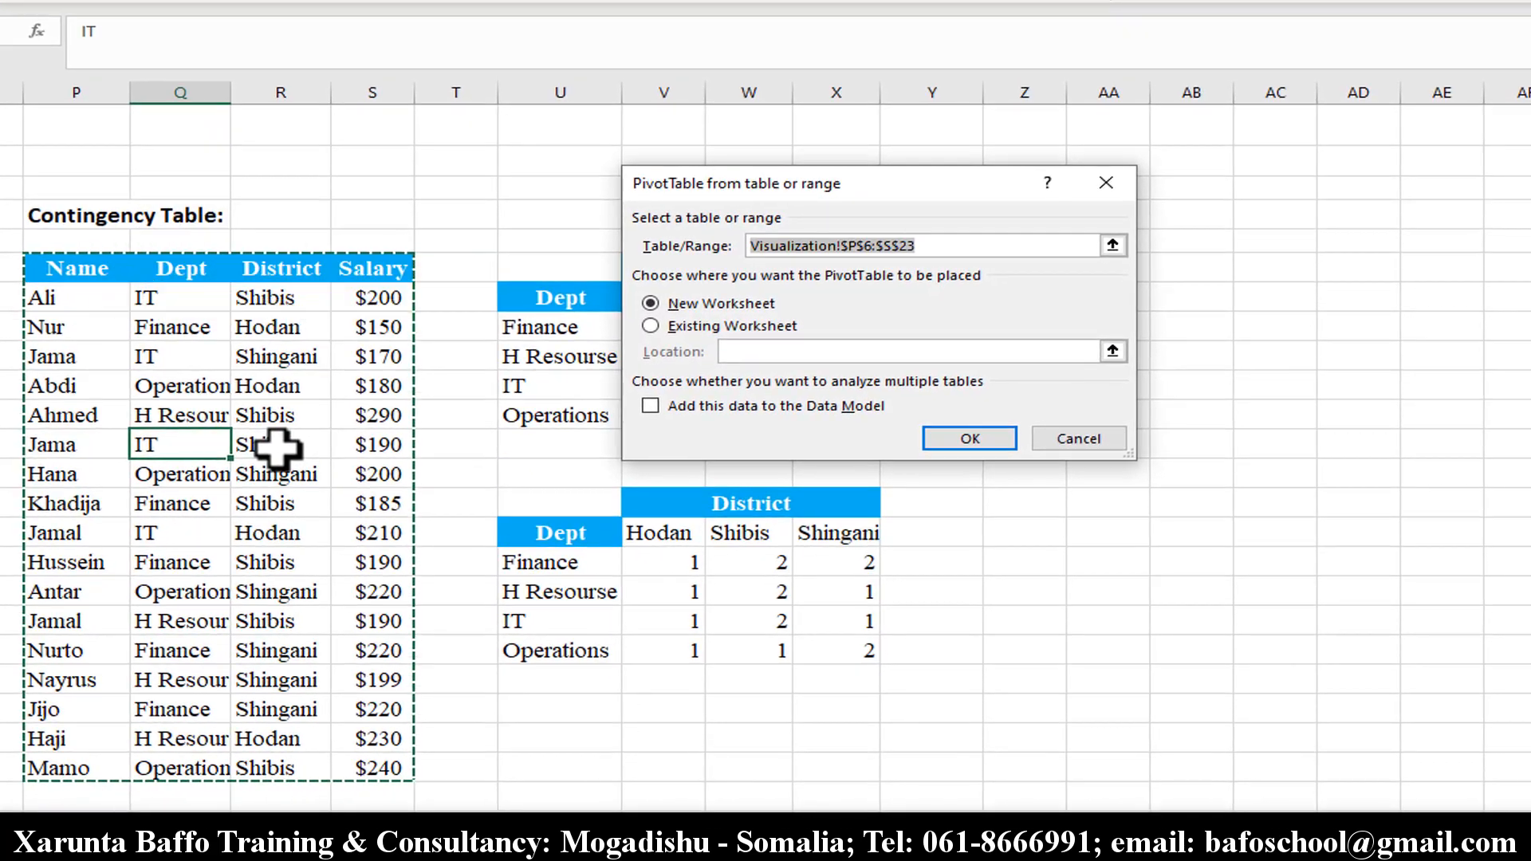
# Place the PivotTable on the existing worksheet at cell Z6 and create it.
pyautogui.moveTo(887, 198); pyautogui.dragTo(805, 199)
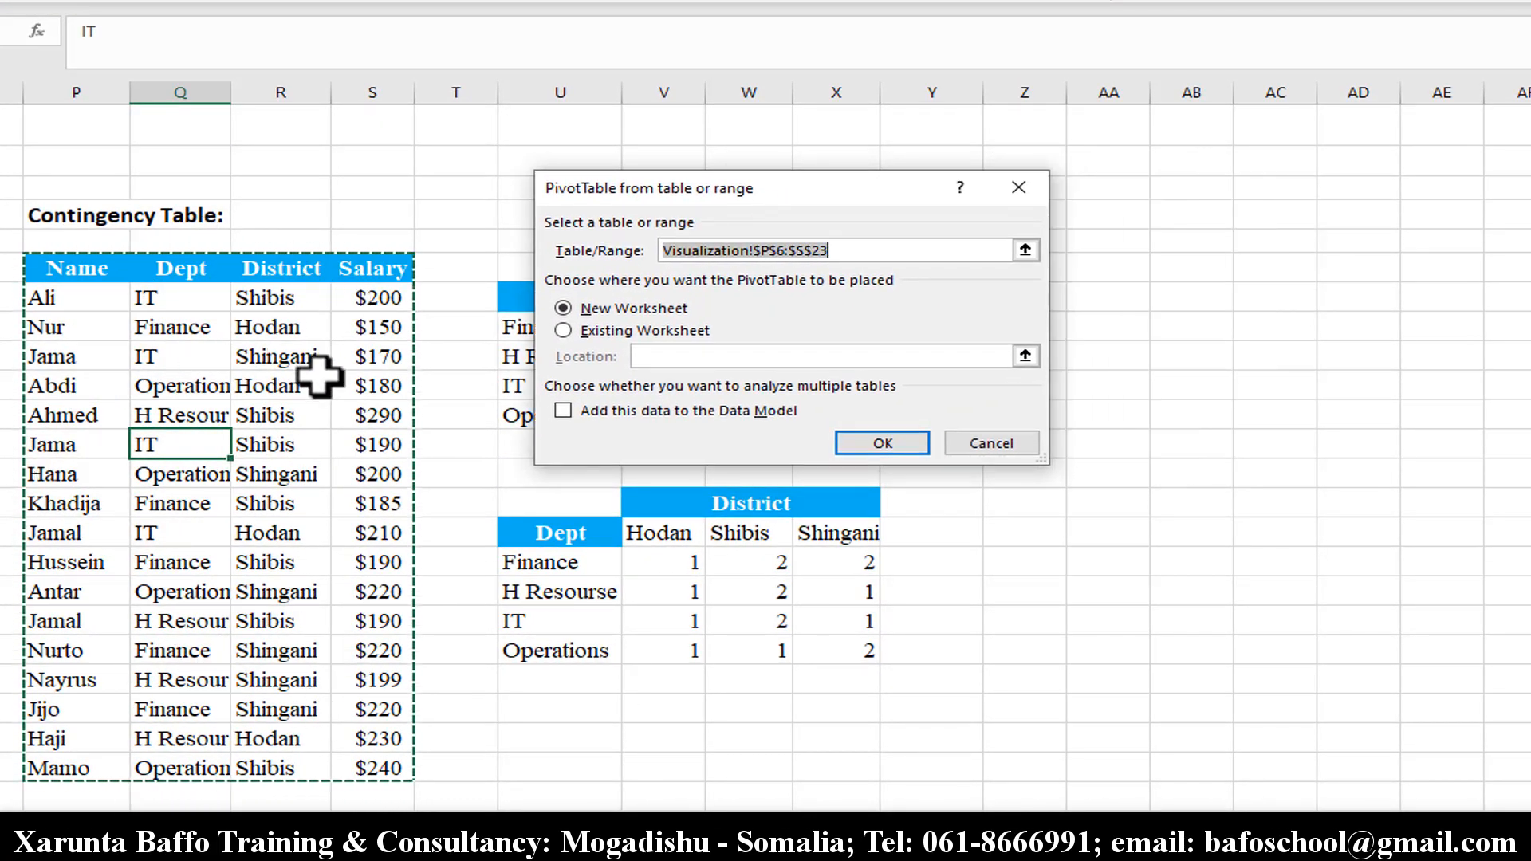
pyautogui.click(576, 331)
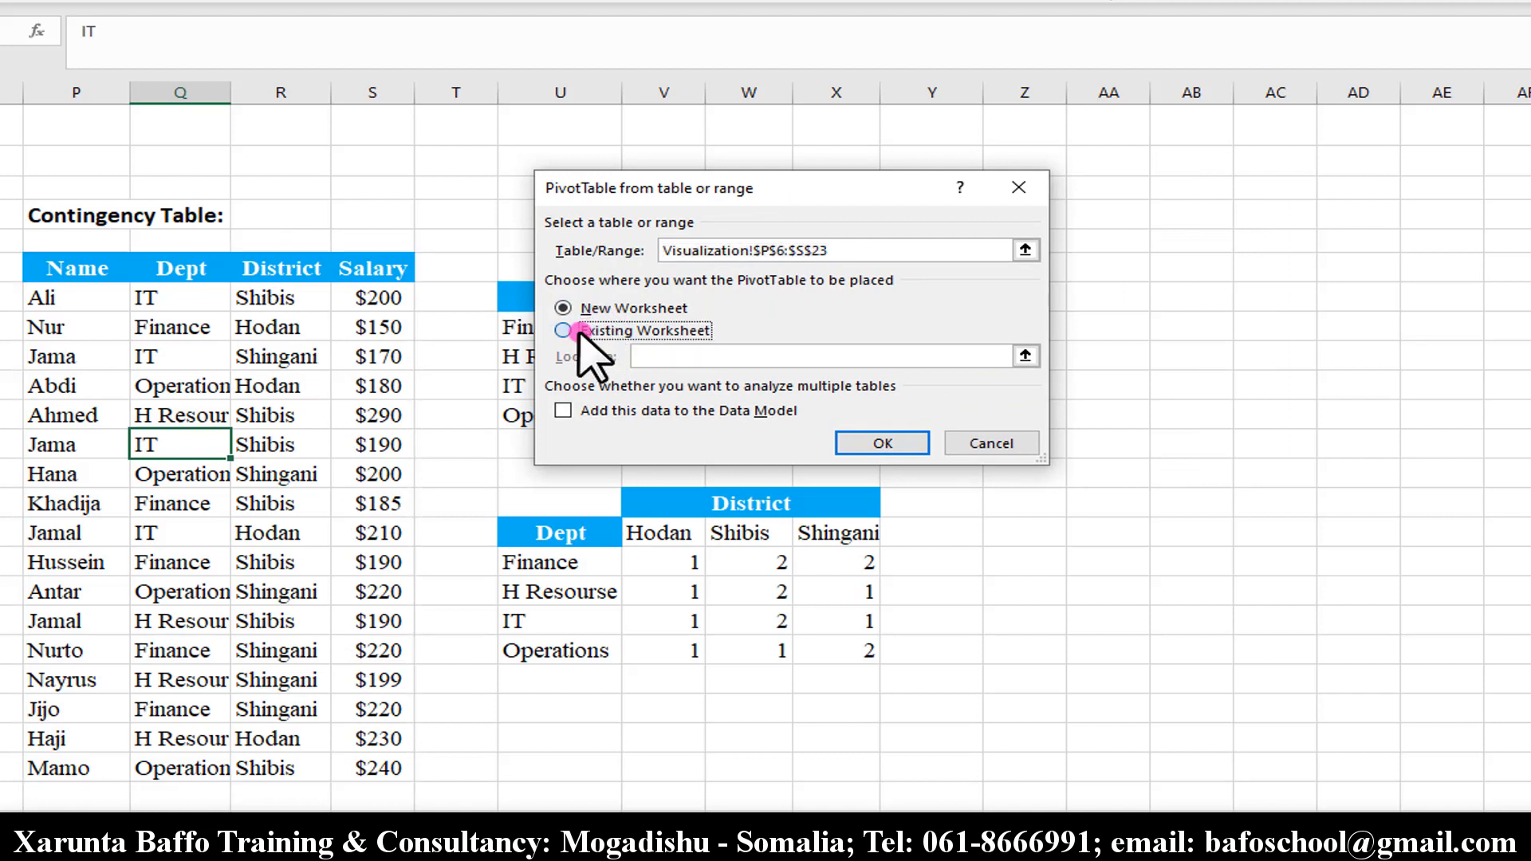
pyautogui.moveTo(811, 198); pyautogui.dragTo(420, 230)
pyautogui.click(352, 395)
pyautogui.click(1030, 267)
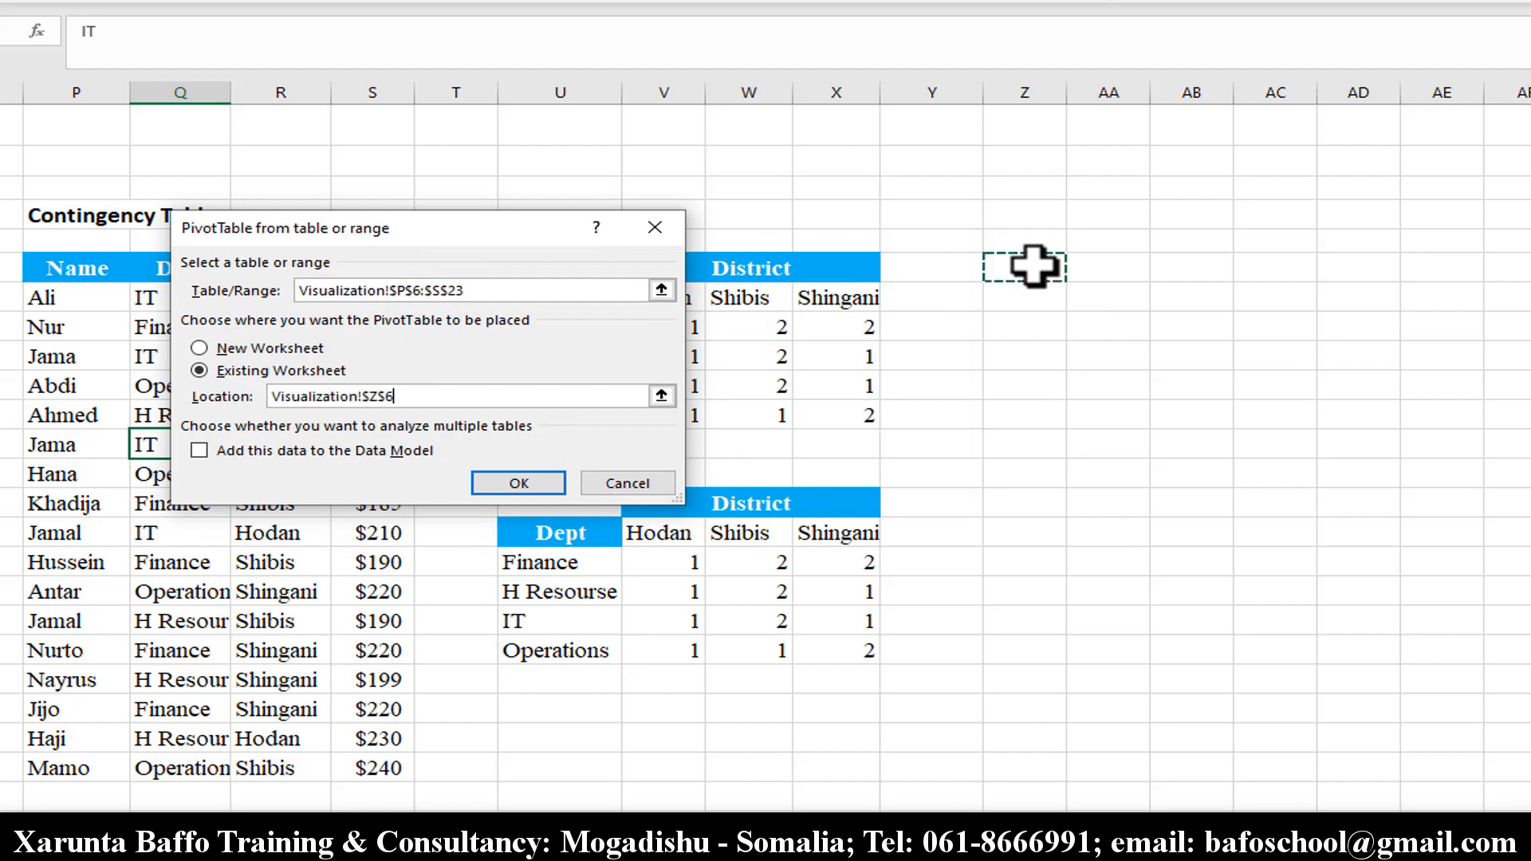
pyautogui.click(516, 482)
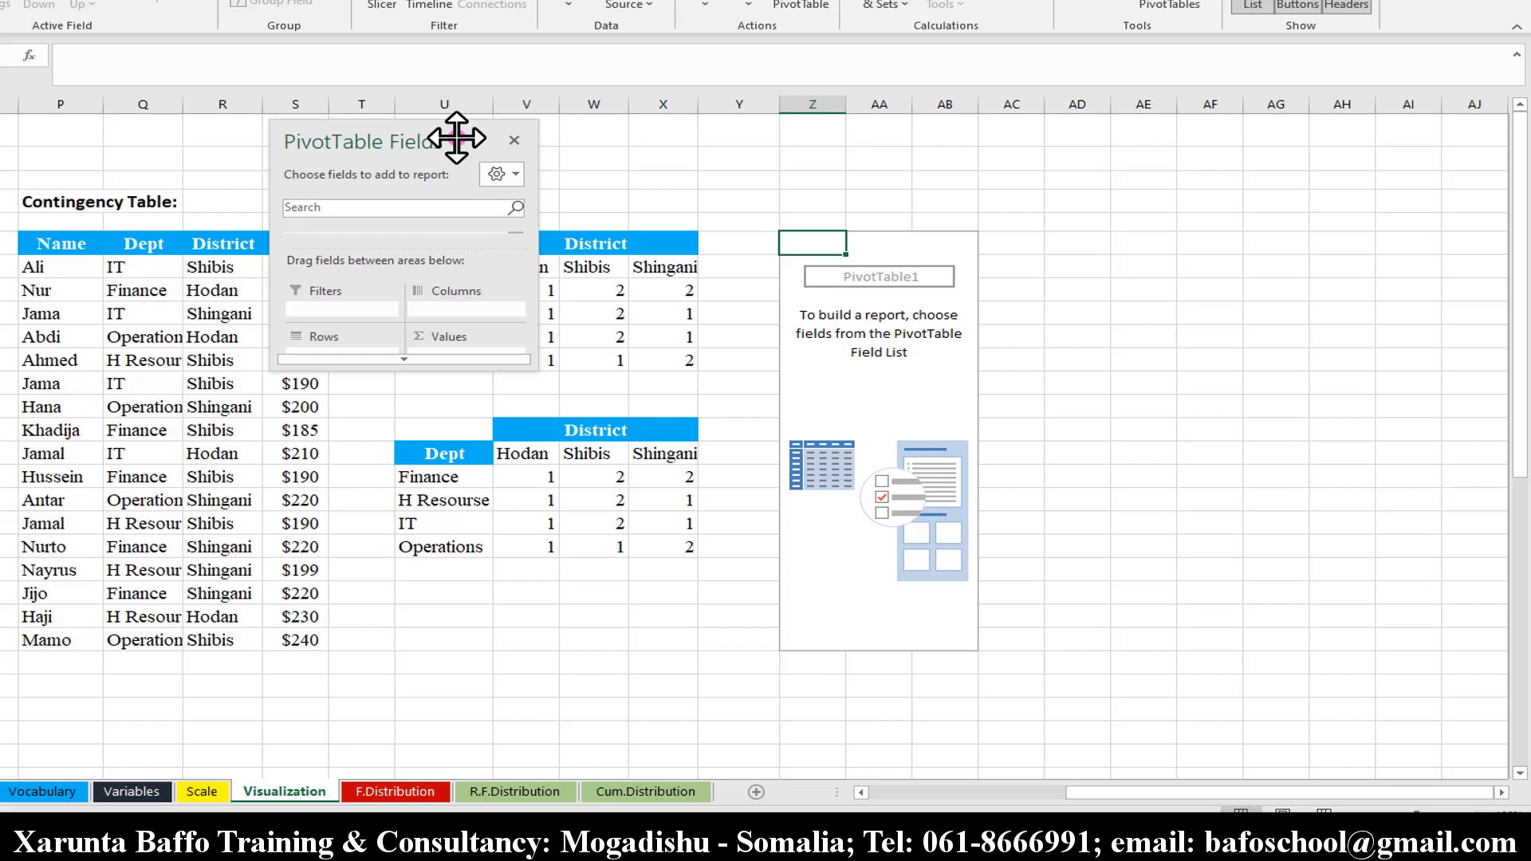
# Undock the PivotTable Fields pane, enlarge it to show the fields and areas, and place it clear of the PivotTable.
pyautogui.doubleClick(457, 137)
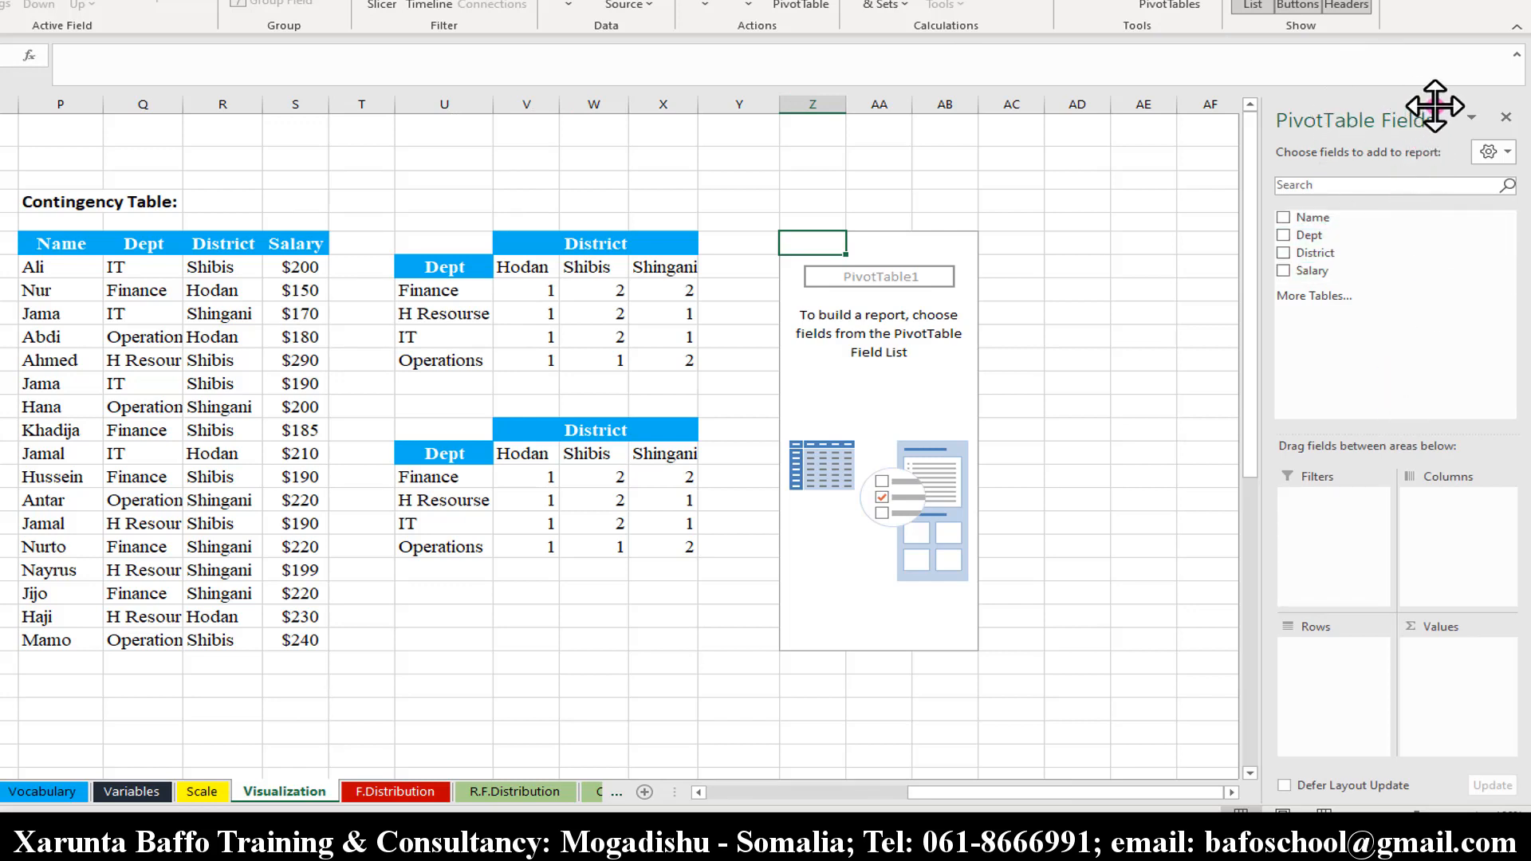
pyautogui.moveTo(1435, 105); pyautogui.dragTo(950, 81)
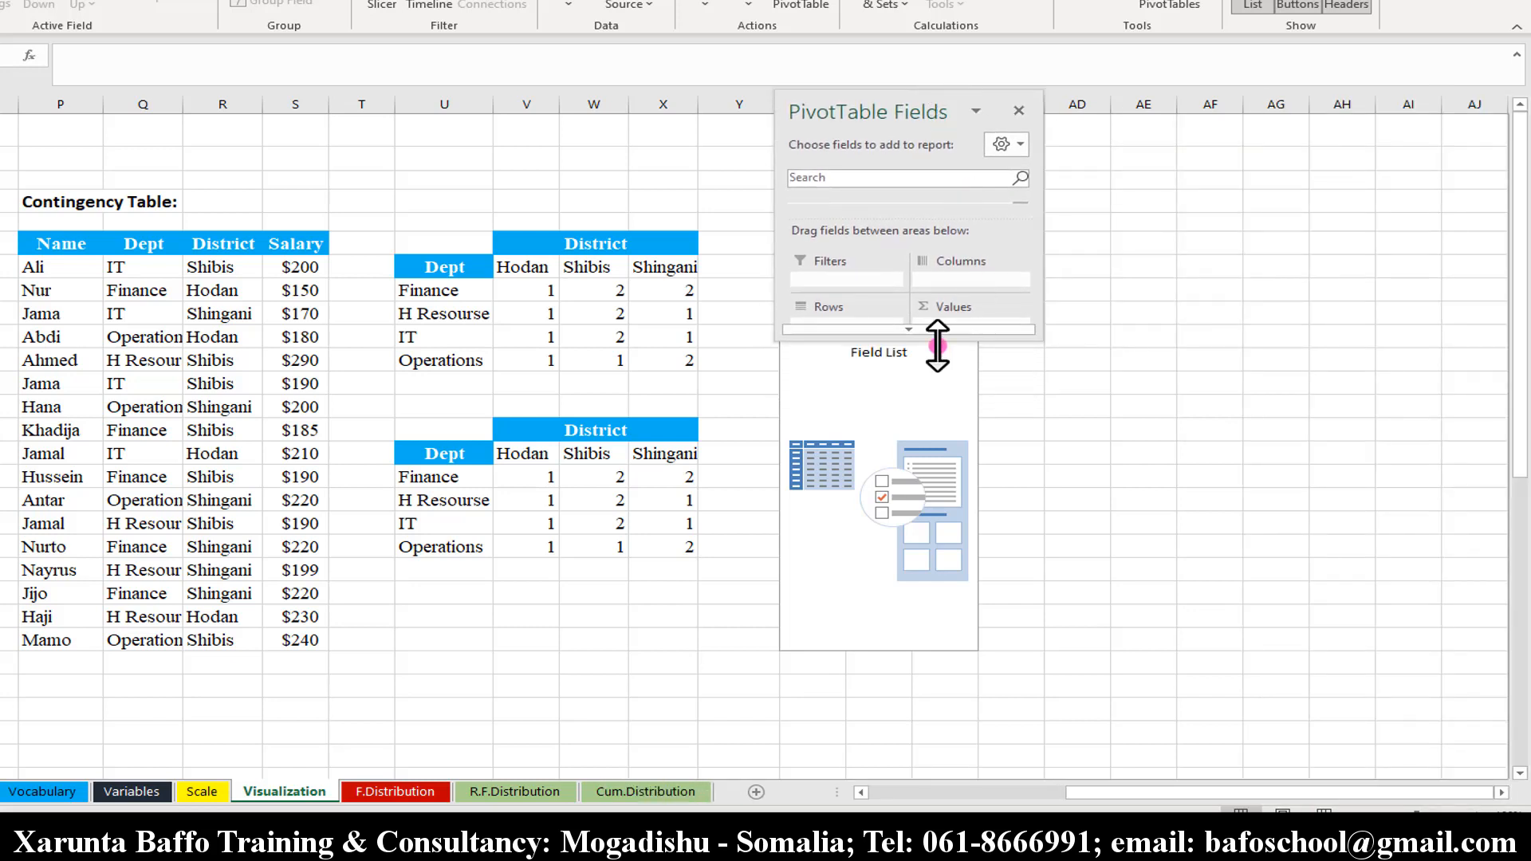
pyautogui.moveTo(932, 361); pyautogui.dragTo(930, 701)
pyautogui.doubleClick(907, 120)
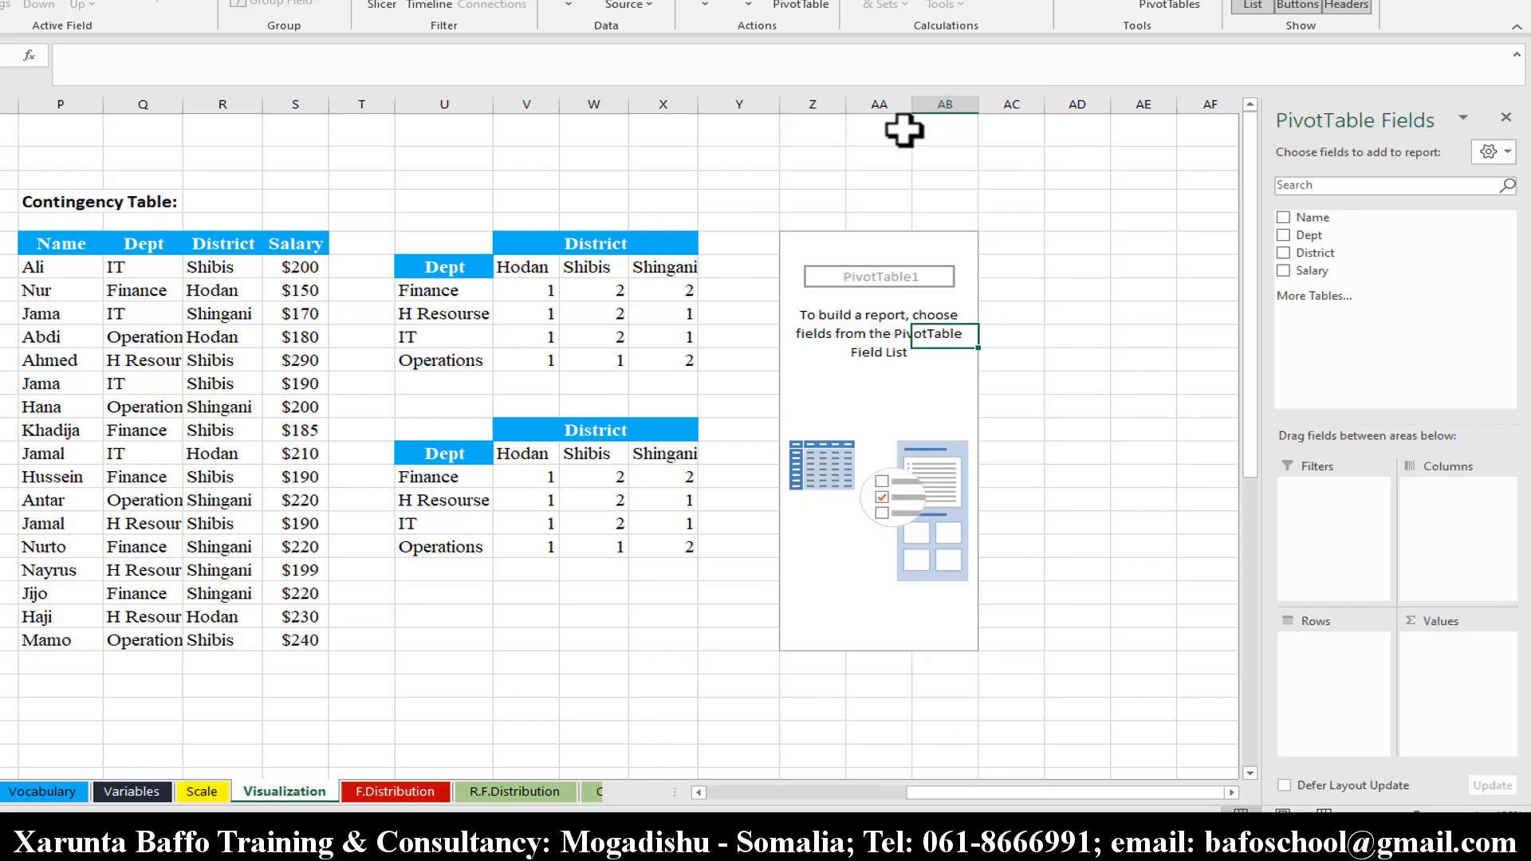
pyautogui.moveTo(1429, 130); pyautogui.dragTo(949, 156)
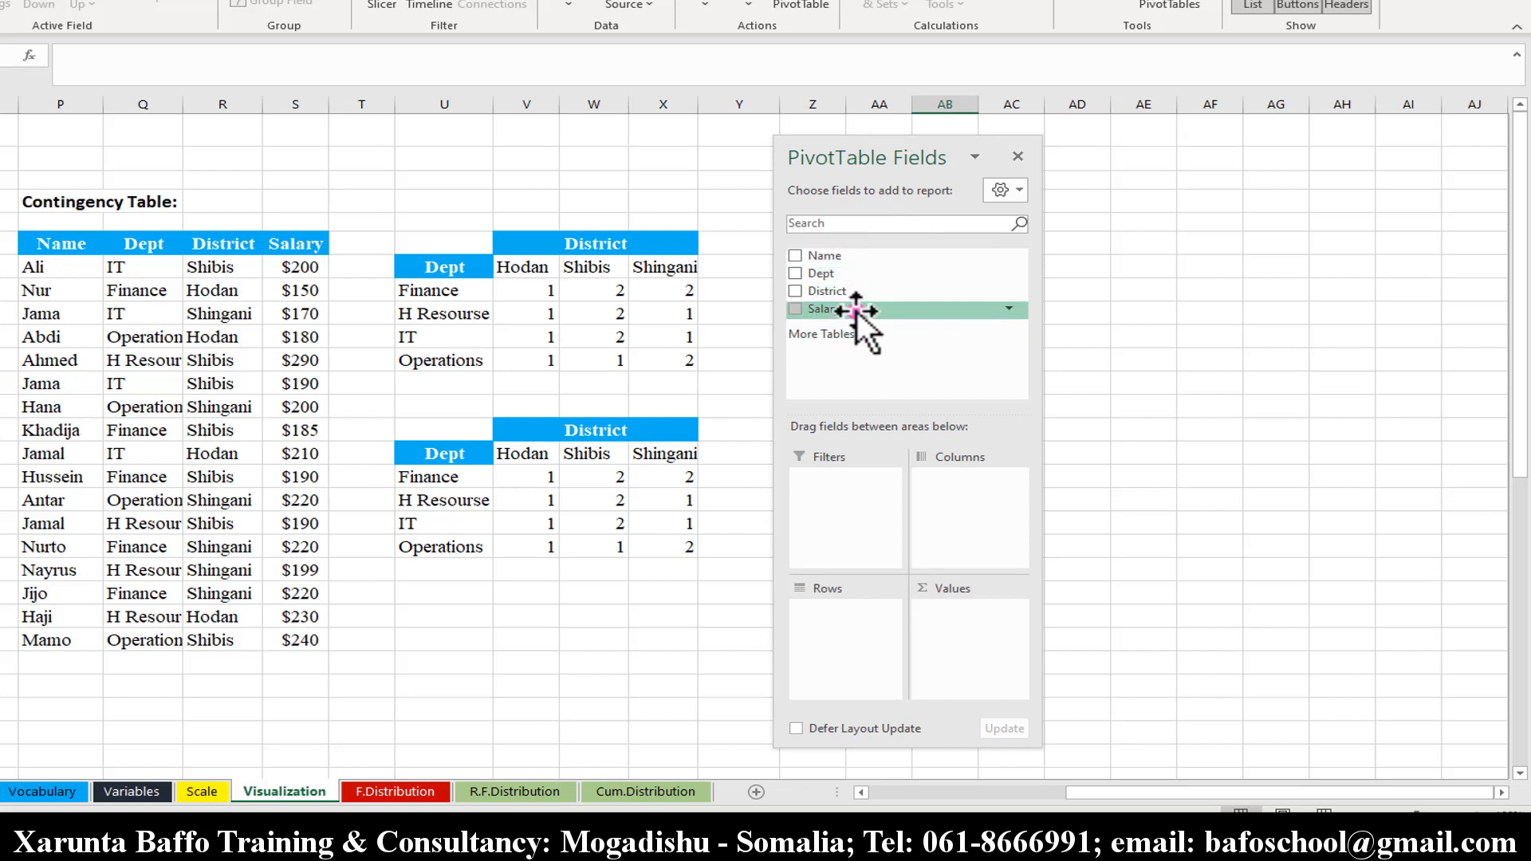
pyautogui.moveTo(856, 309); pyautogui.dragTo(851, 487)
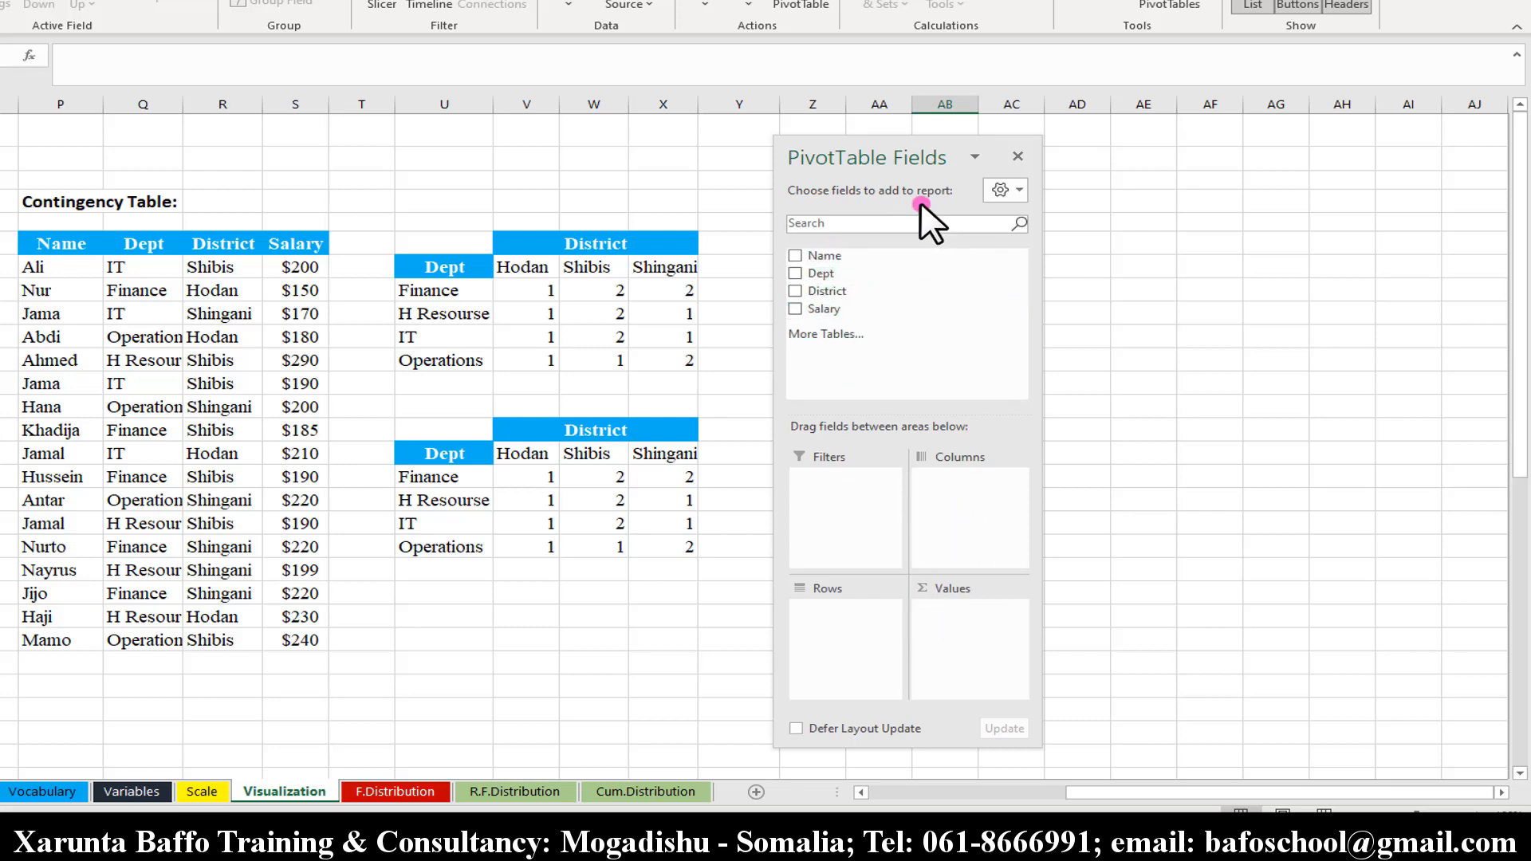
pyautogui.moveTo(888, 160); pyautogui.dragTo(1293, 138)
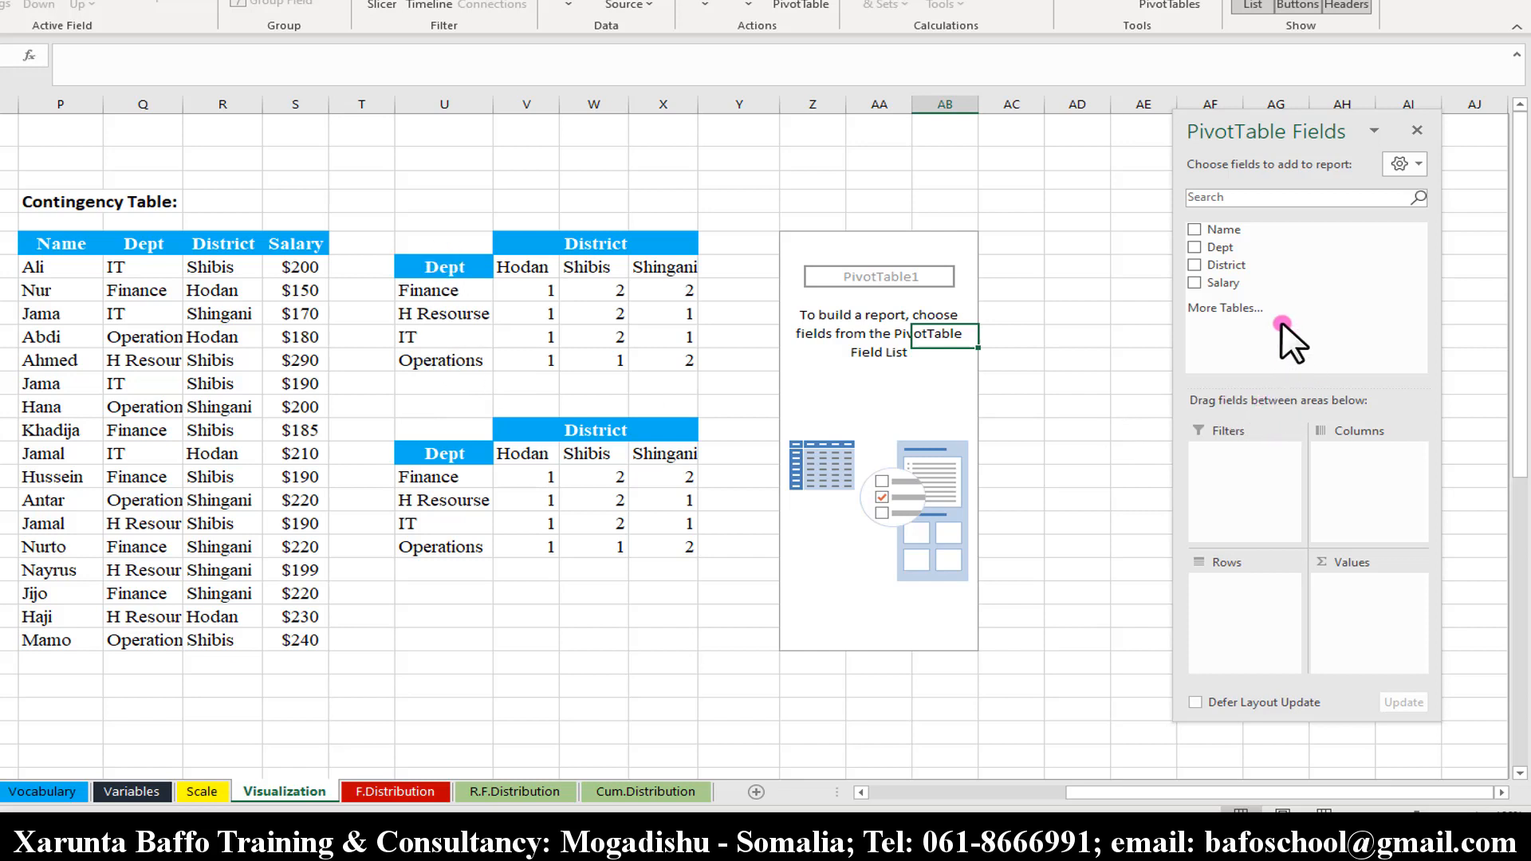
# Add Dept to the PivotTable rows and show the report in Tabular Form.
pyautogui.moveTo(1228, 248); pyautogui.dragTo(1238, 606)
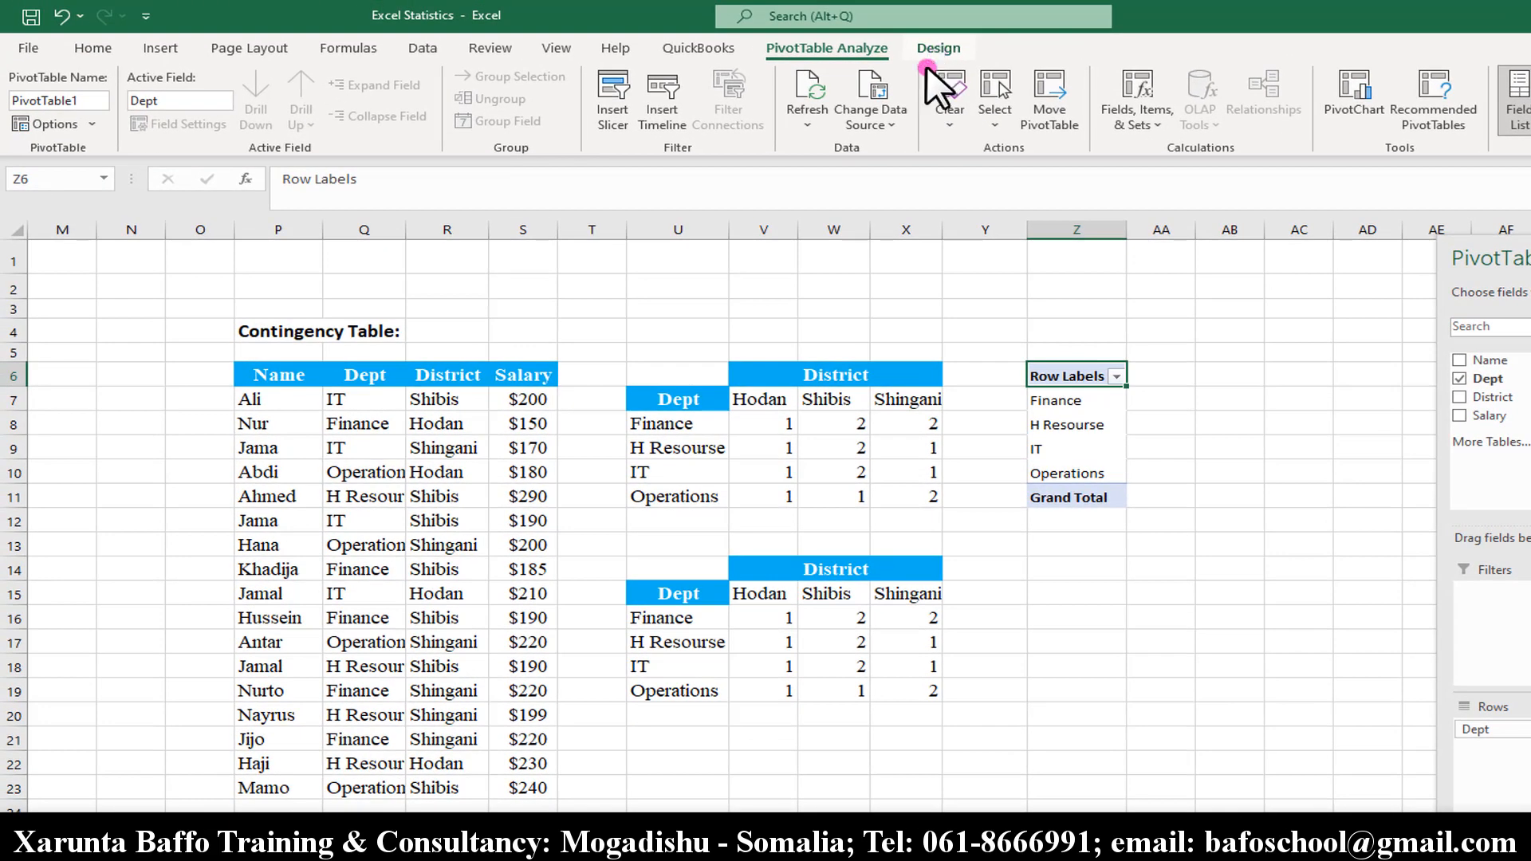
pyautogui.click(932, 52)
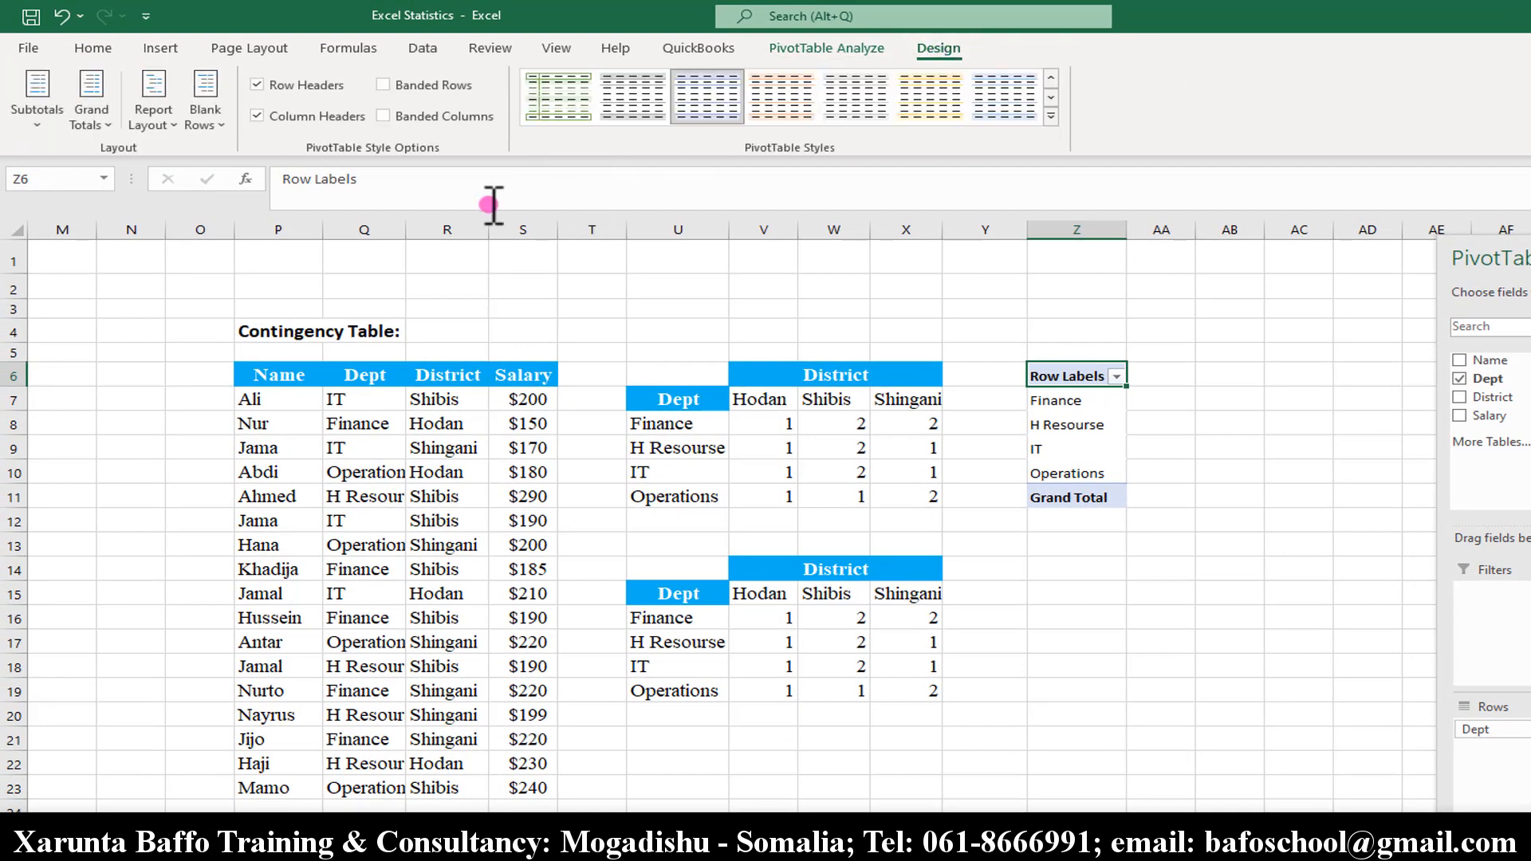
pyautogui.click(152, 116)
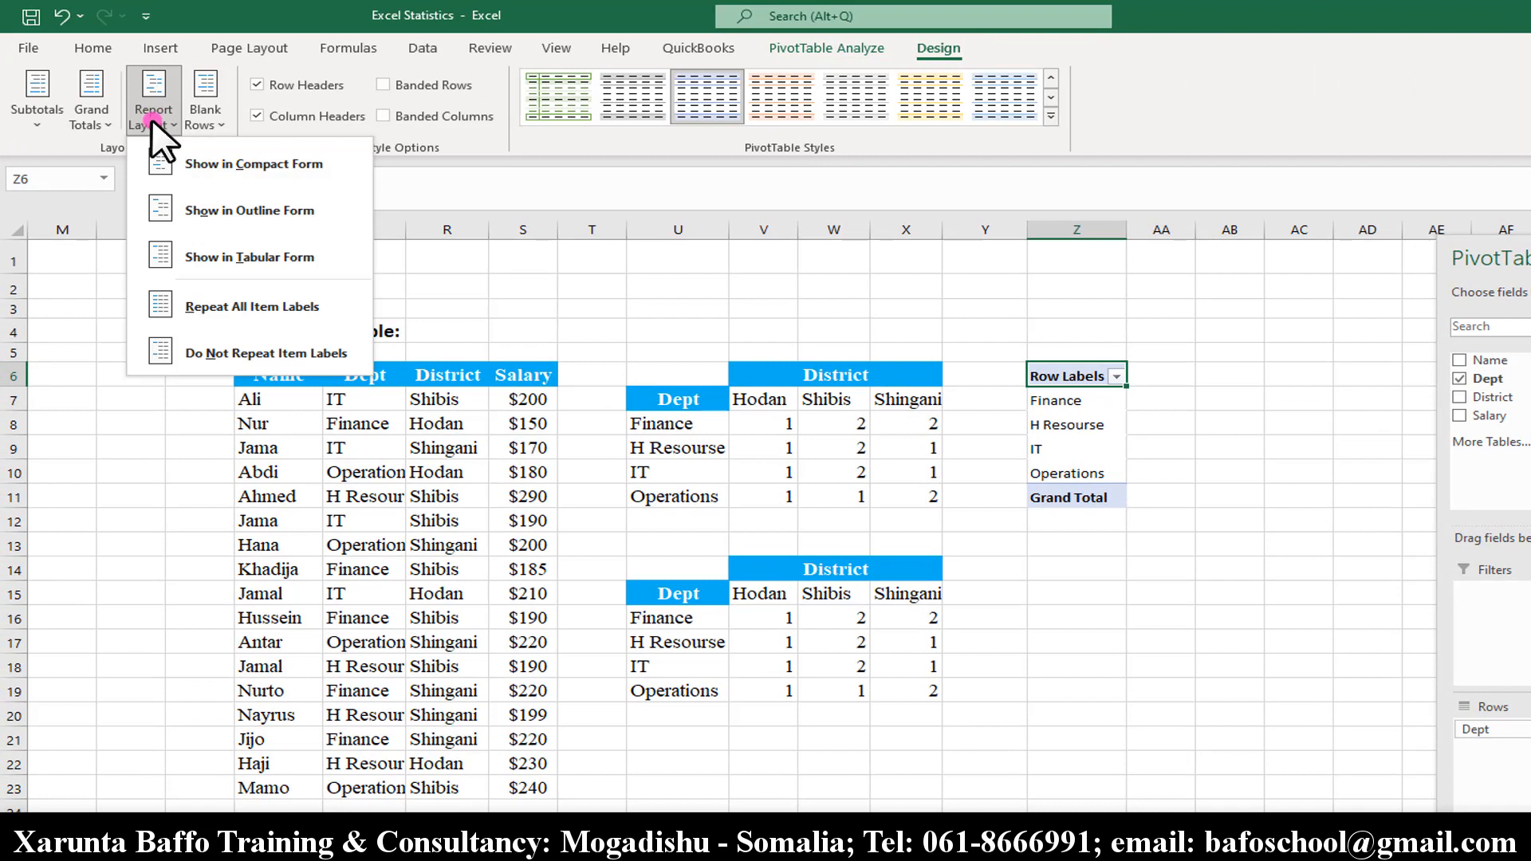
pyautogui.click(285, 264)
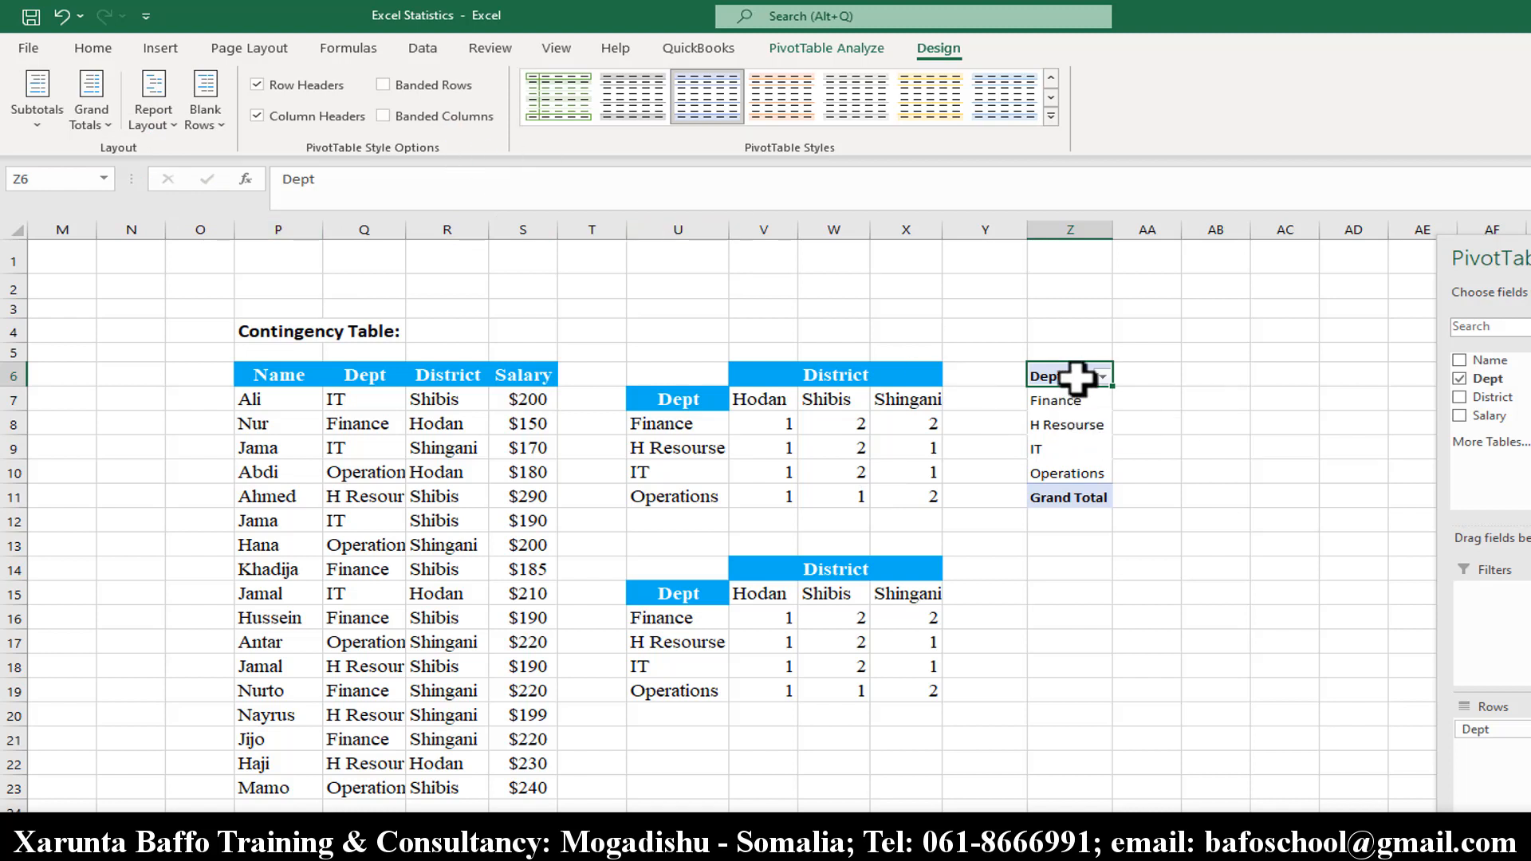
pyautogui.click(163, 104)
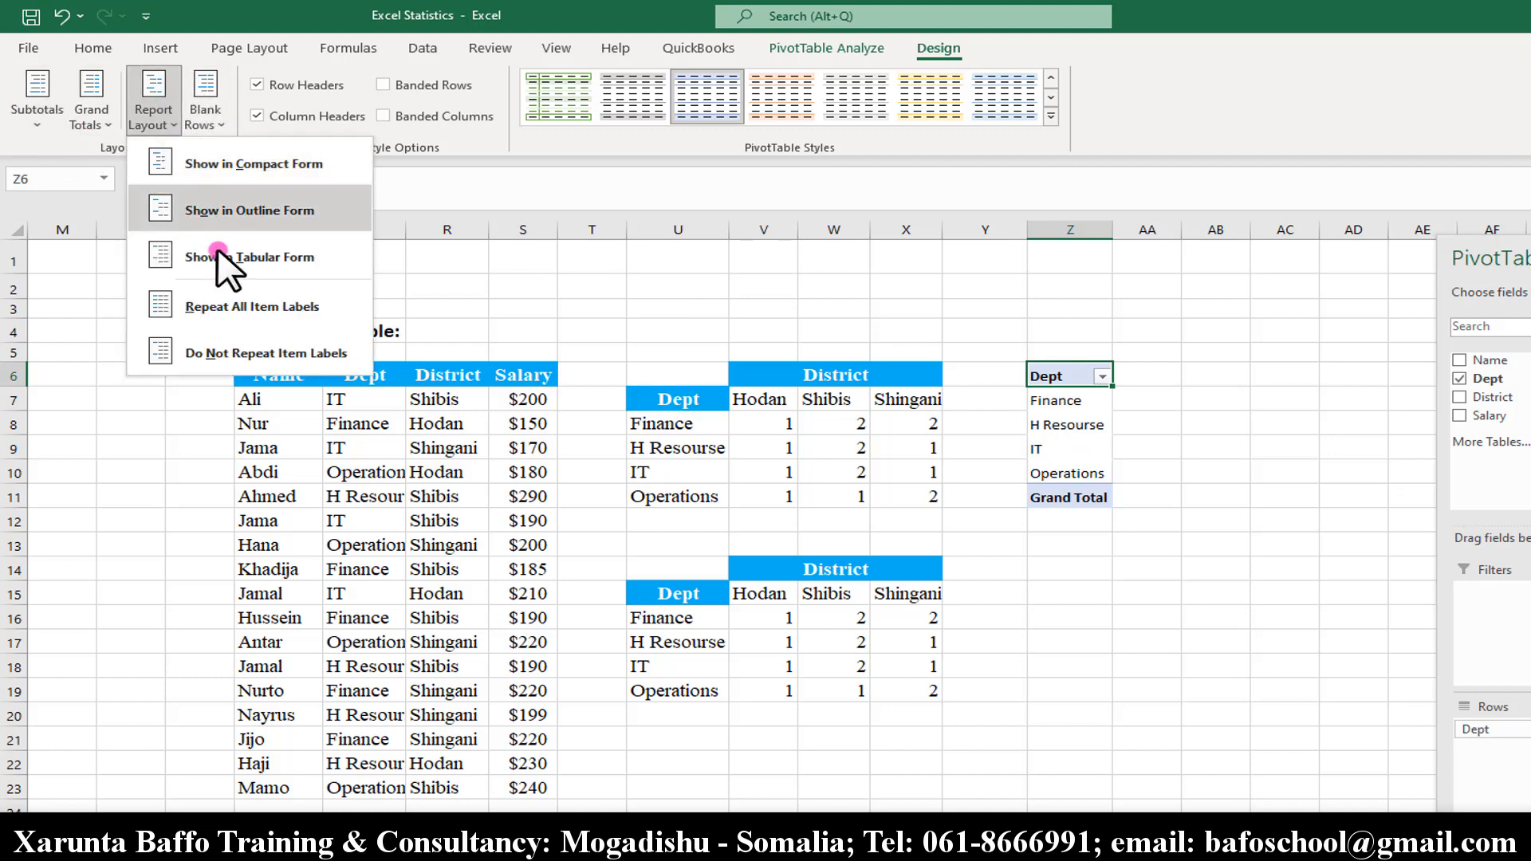
# Set the default report layout for PivotTables to Show in Tabular Form in the Excel data options.
pyautogui.click(92, 47)
pyautogui.click(32, 48)
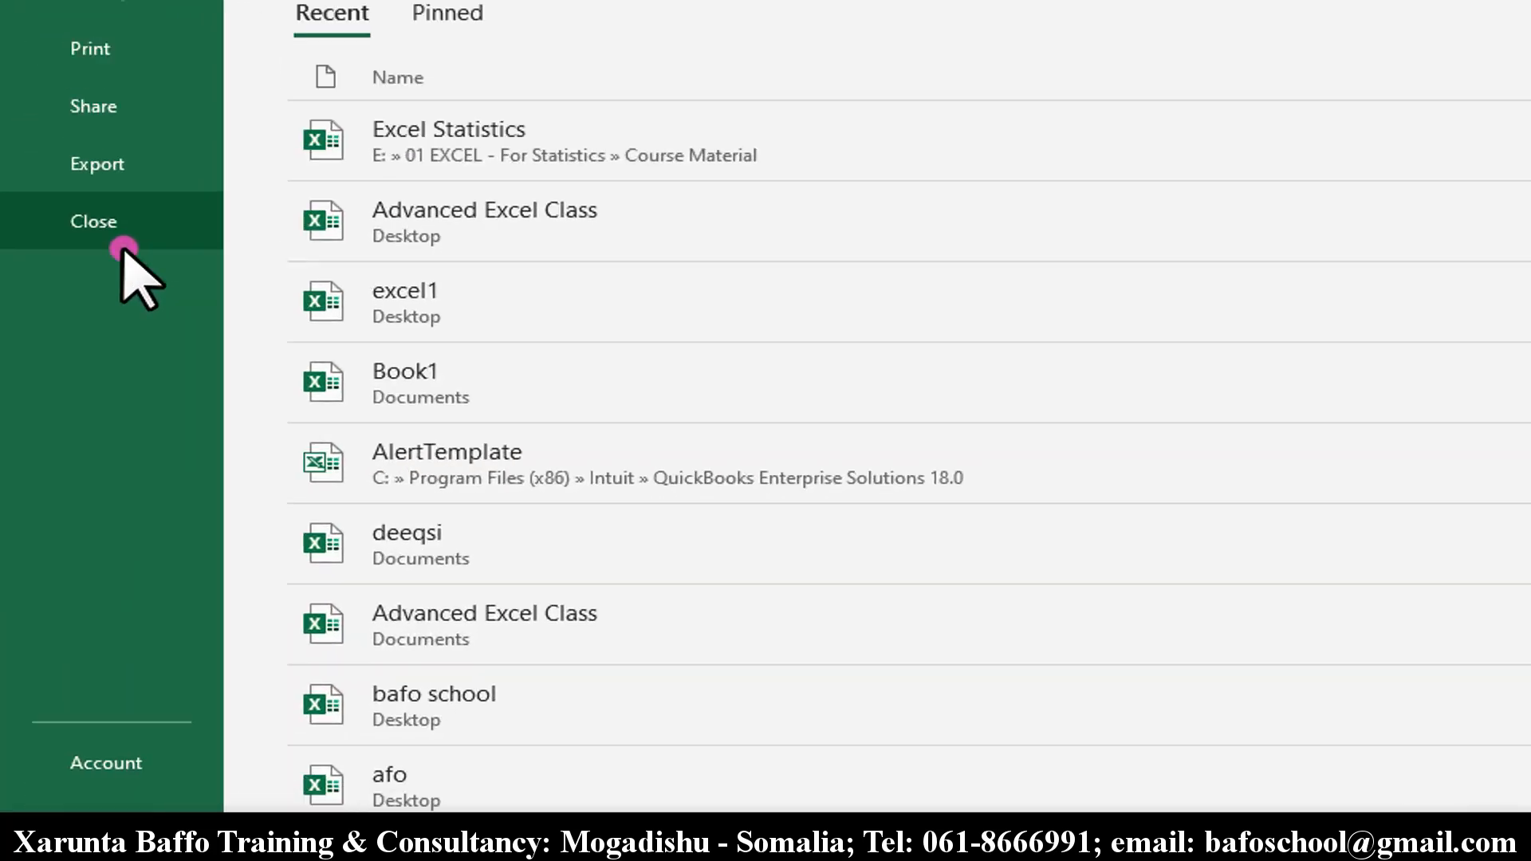
pyautogui.click(119, 750)
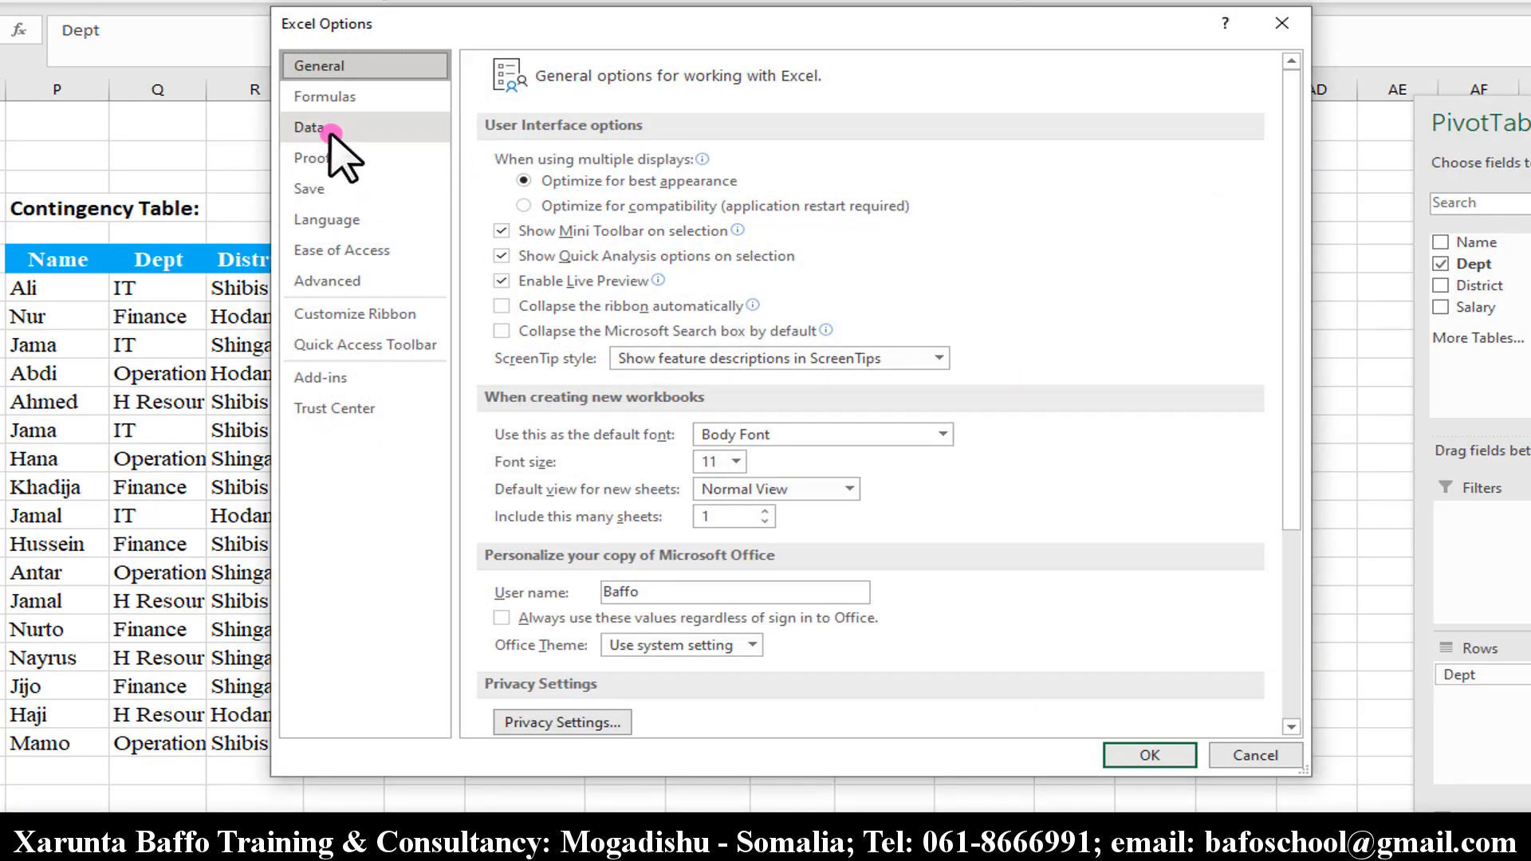
pyautogui.click(330, 130)
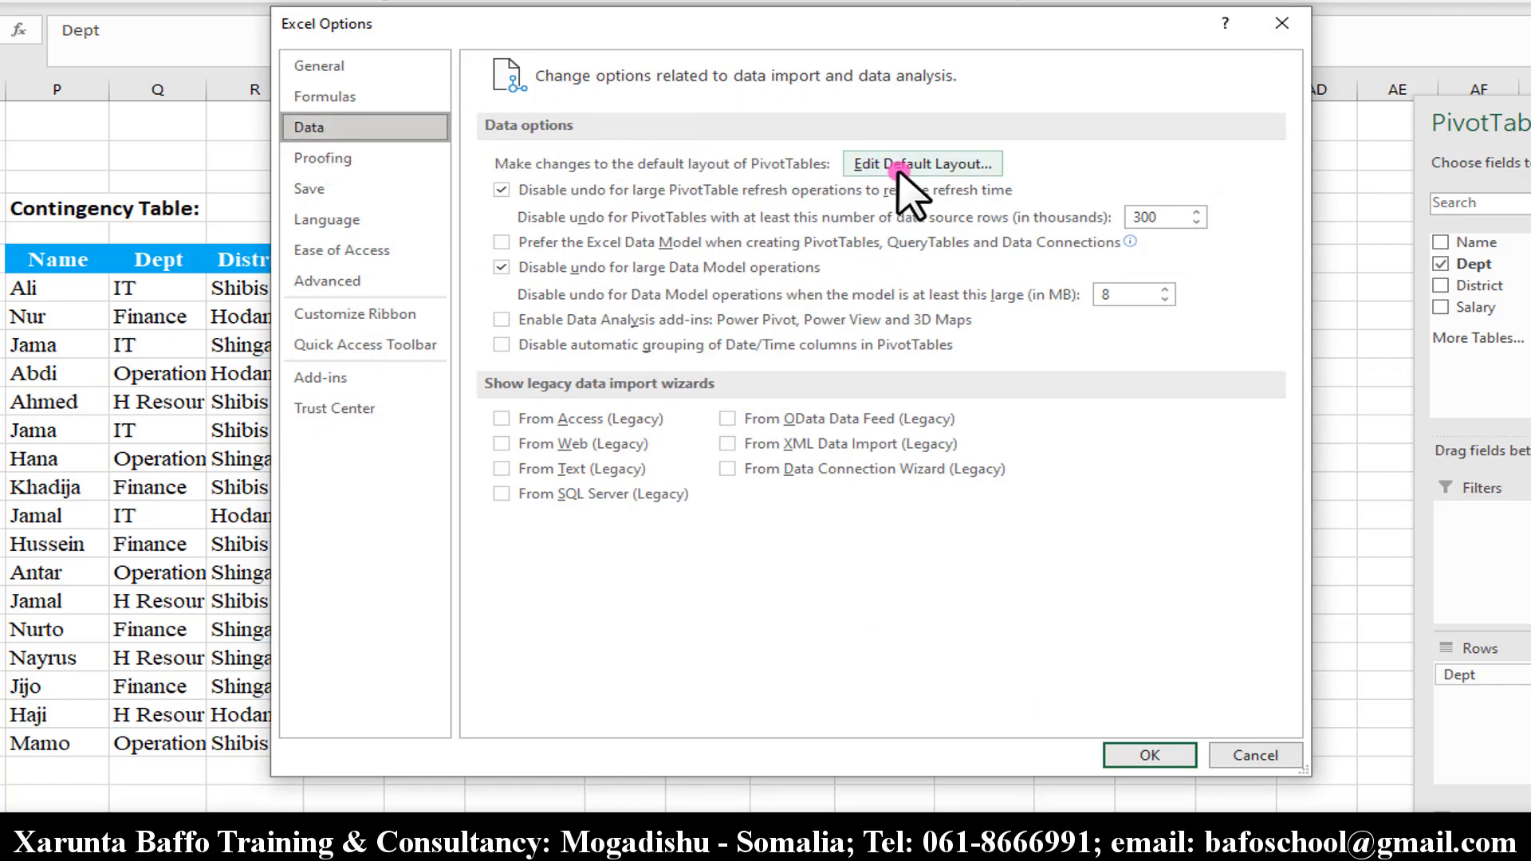
pyautogui.click(923, 165)
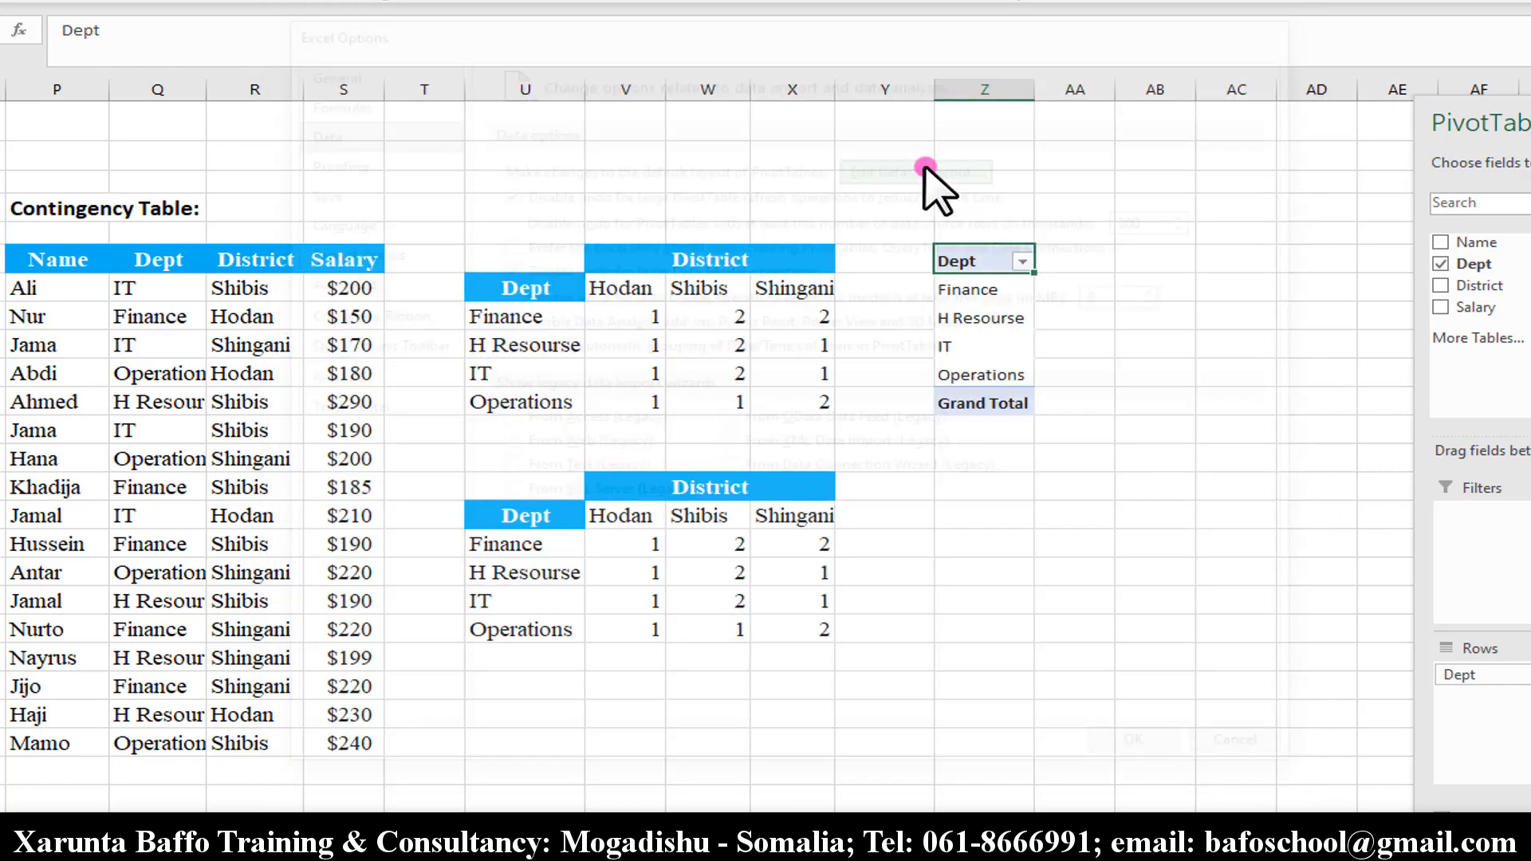
pyautogui.click(327, 257)
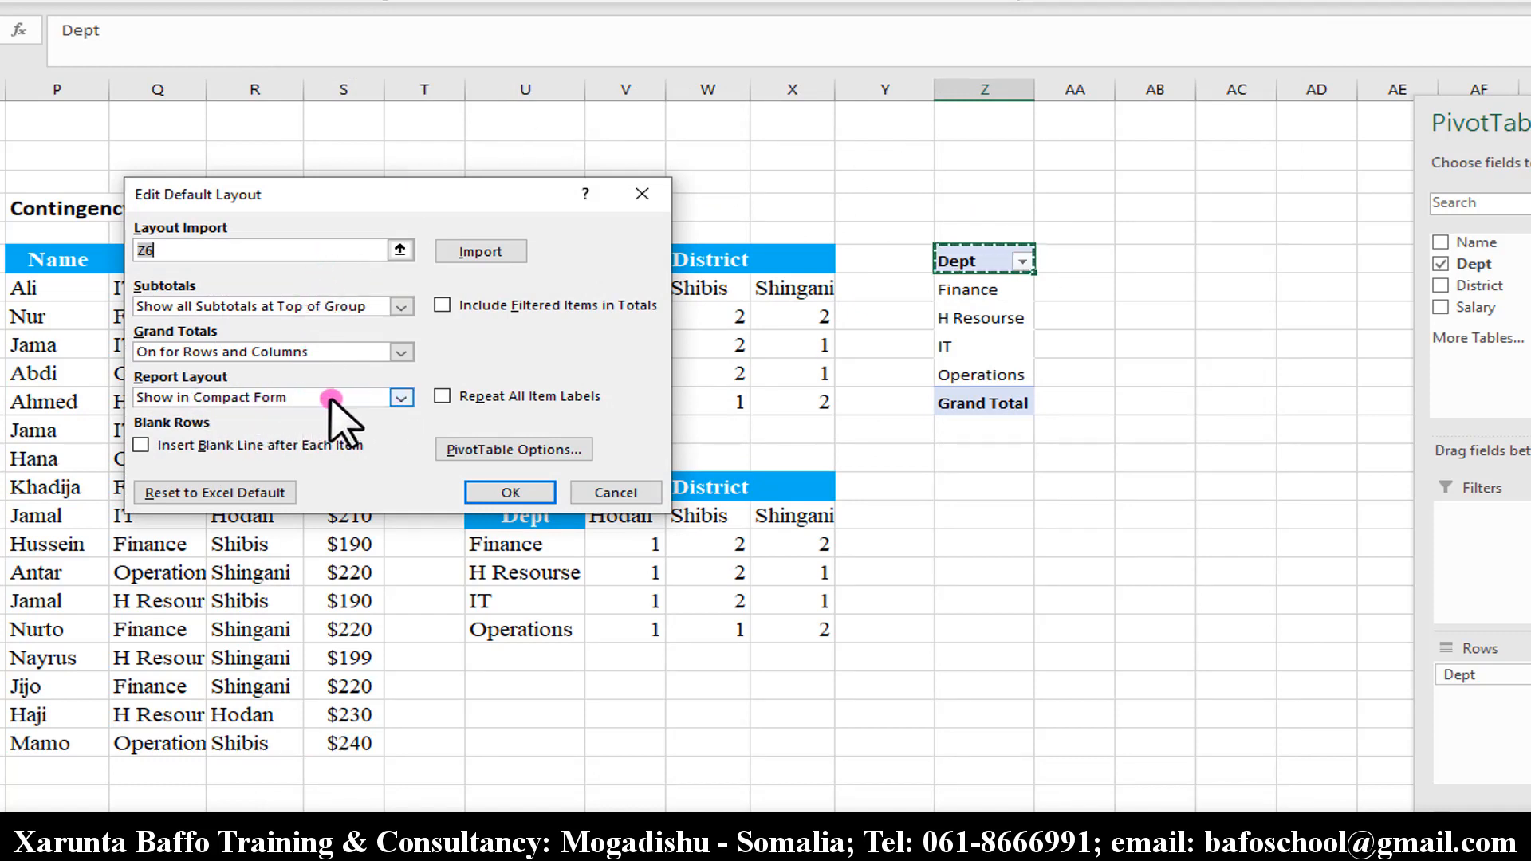
pyautogui.click(401, 397)
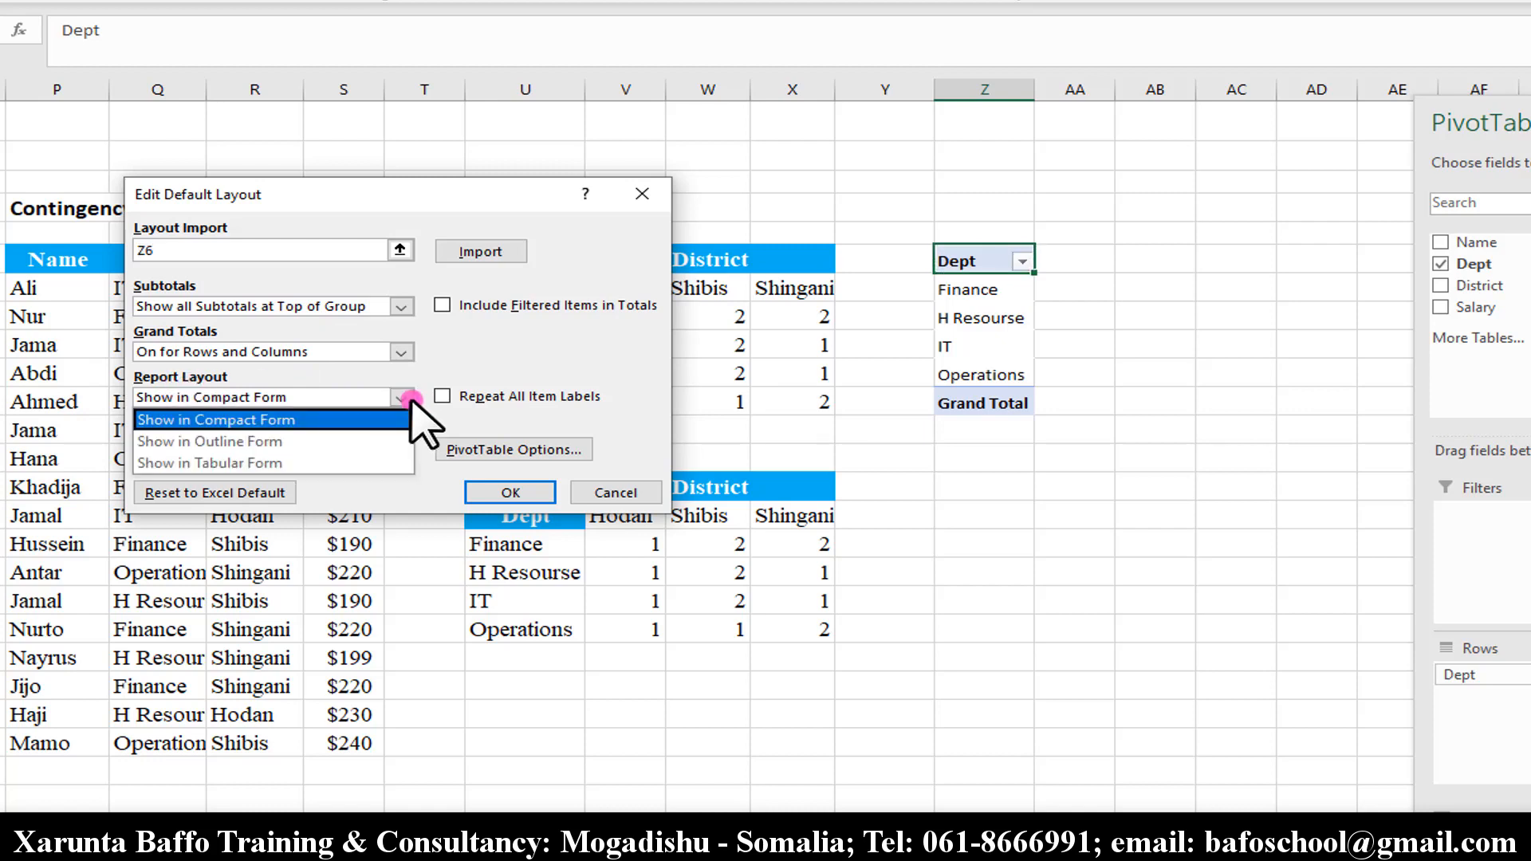
pyautogui.click(255, 463)
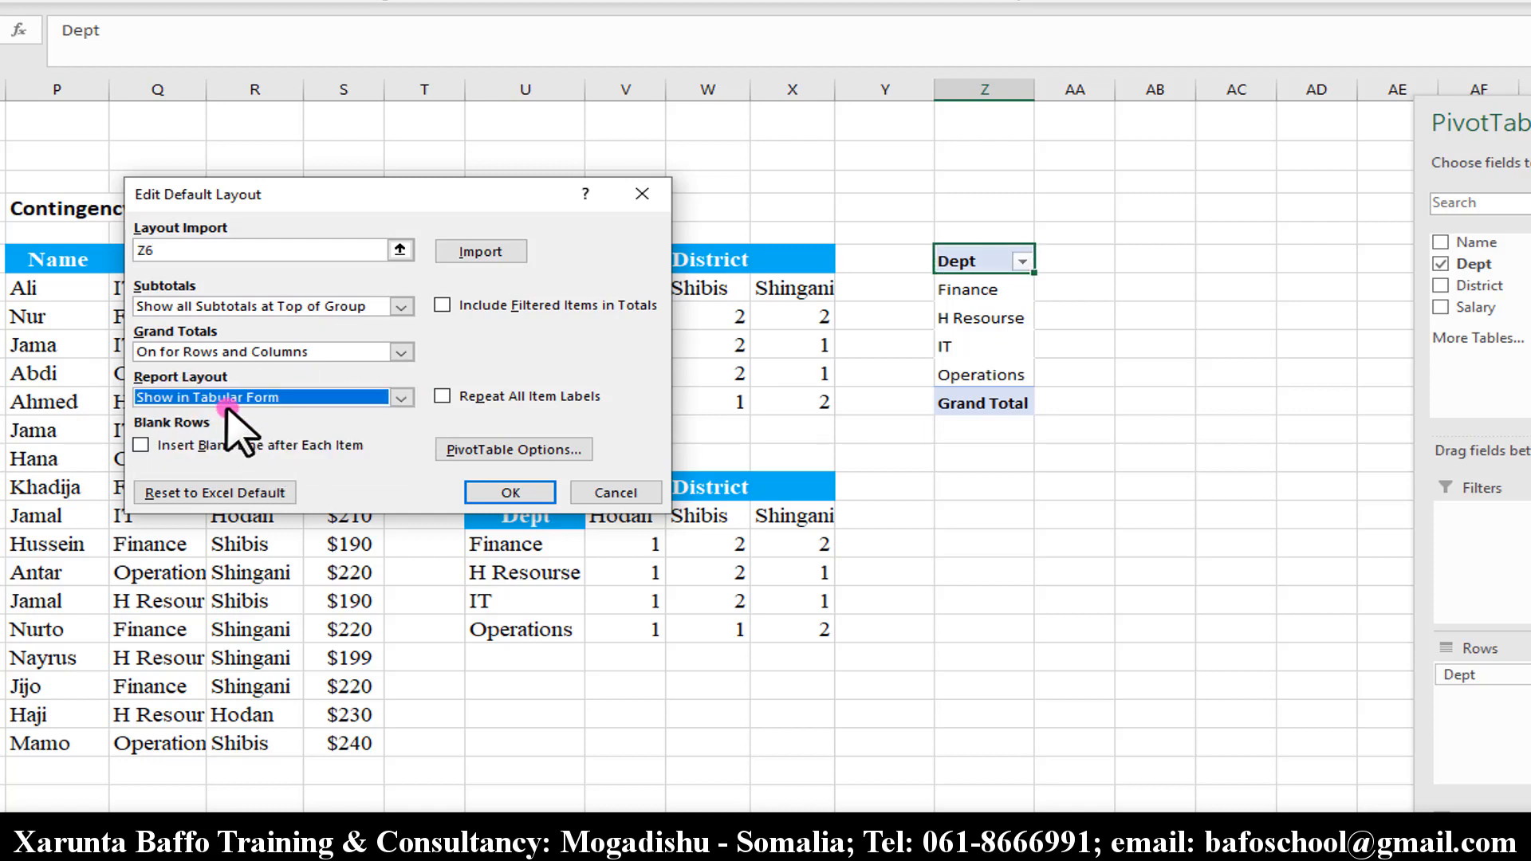
pyautogui.click(512, 492)
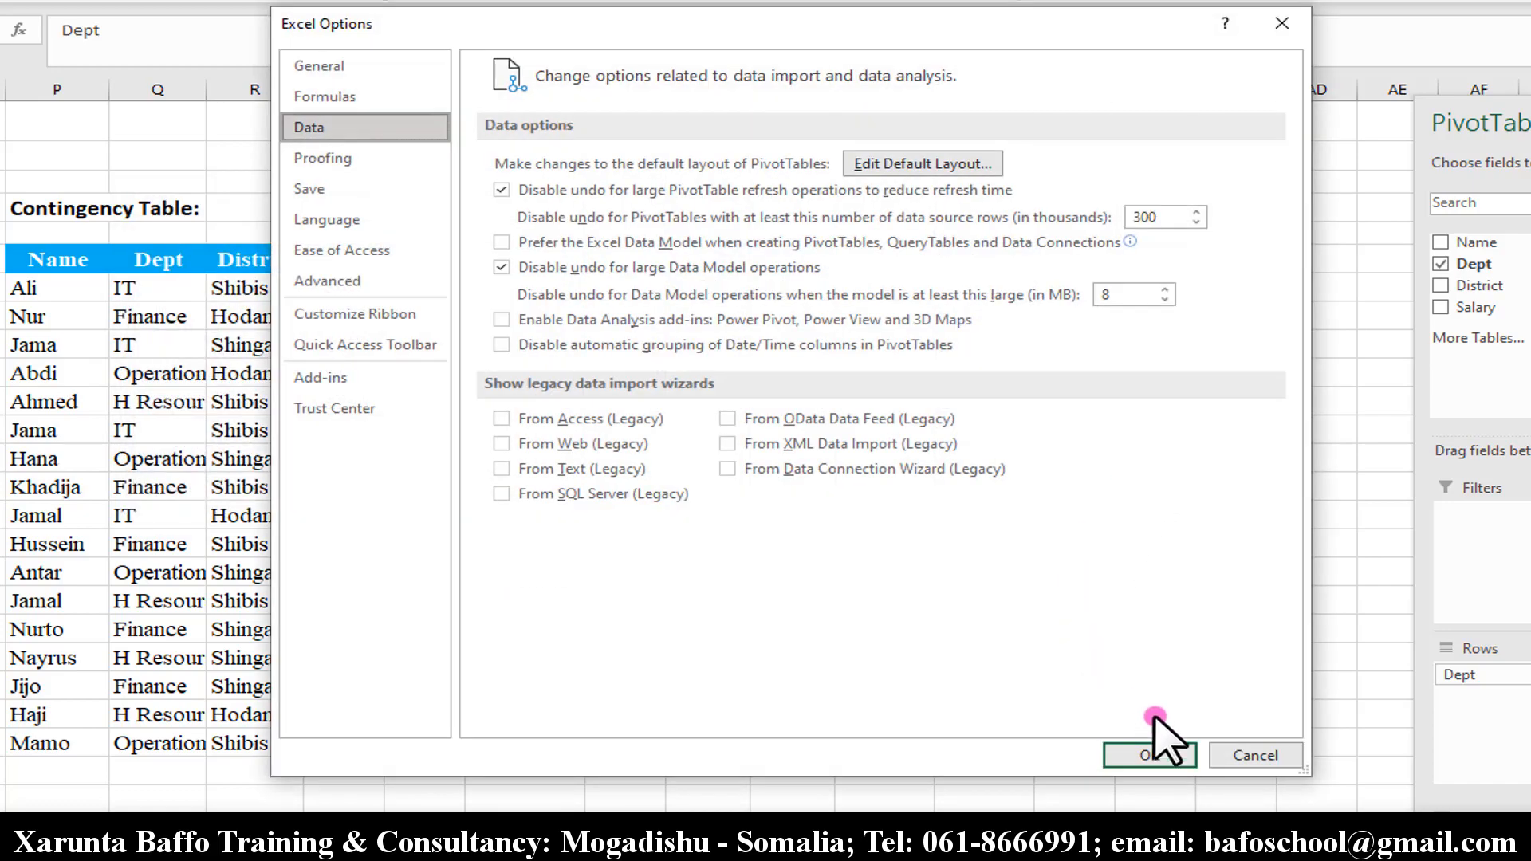
pyautogui.click(1157, 746)
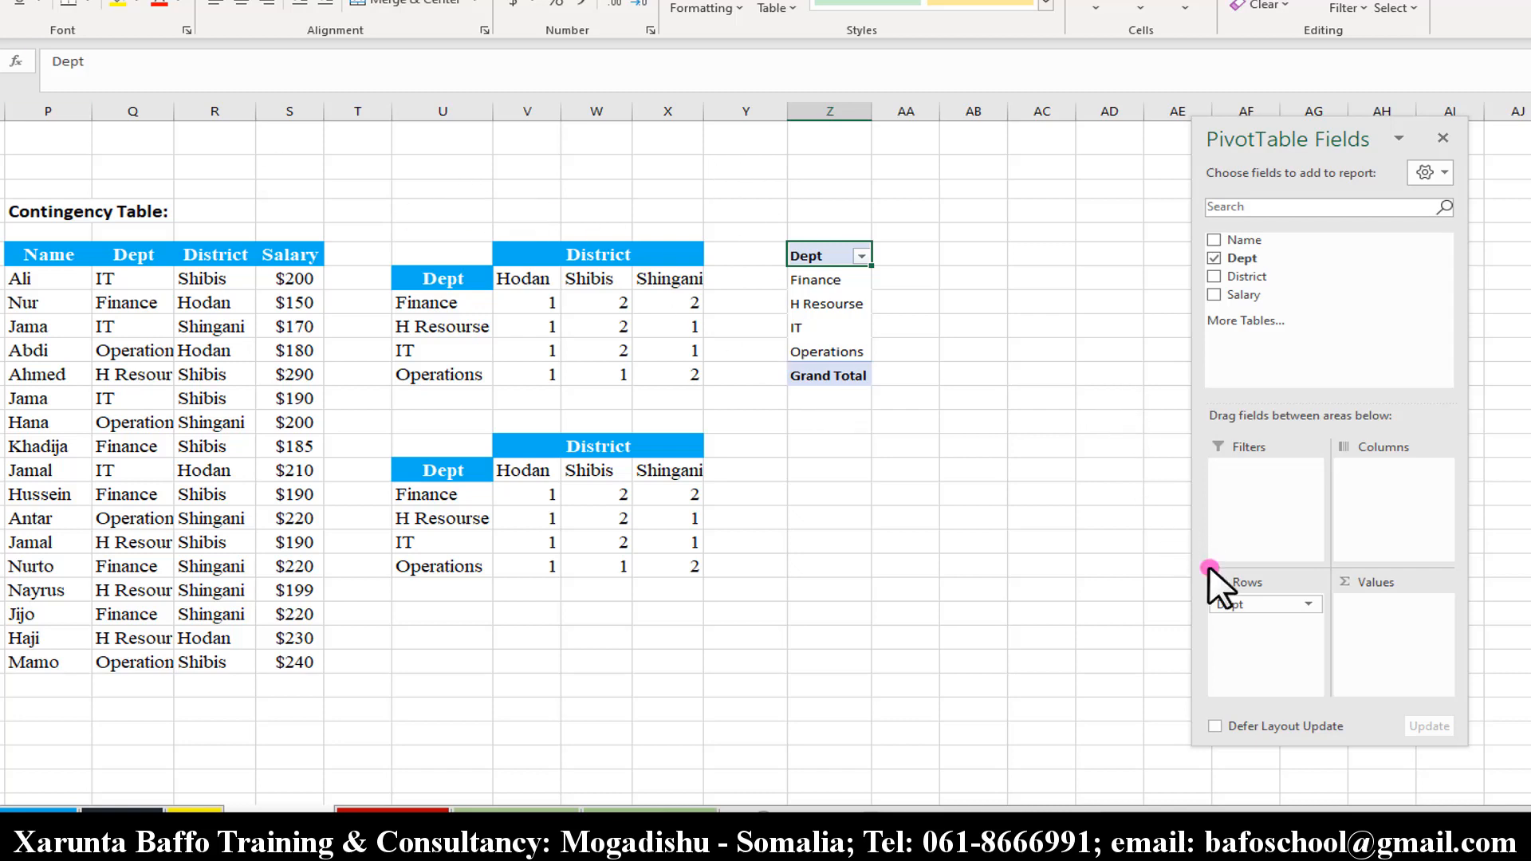
# Remove Dept from the PivotTable rows, add it back, and view the report layout choices.
pyautogui.moveTo(1257, 605); pyautogui.dragTo(1125, 458)
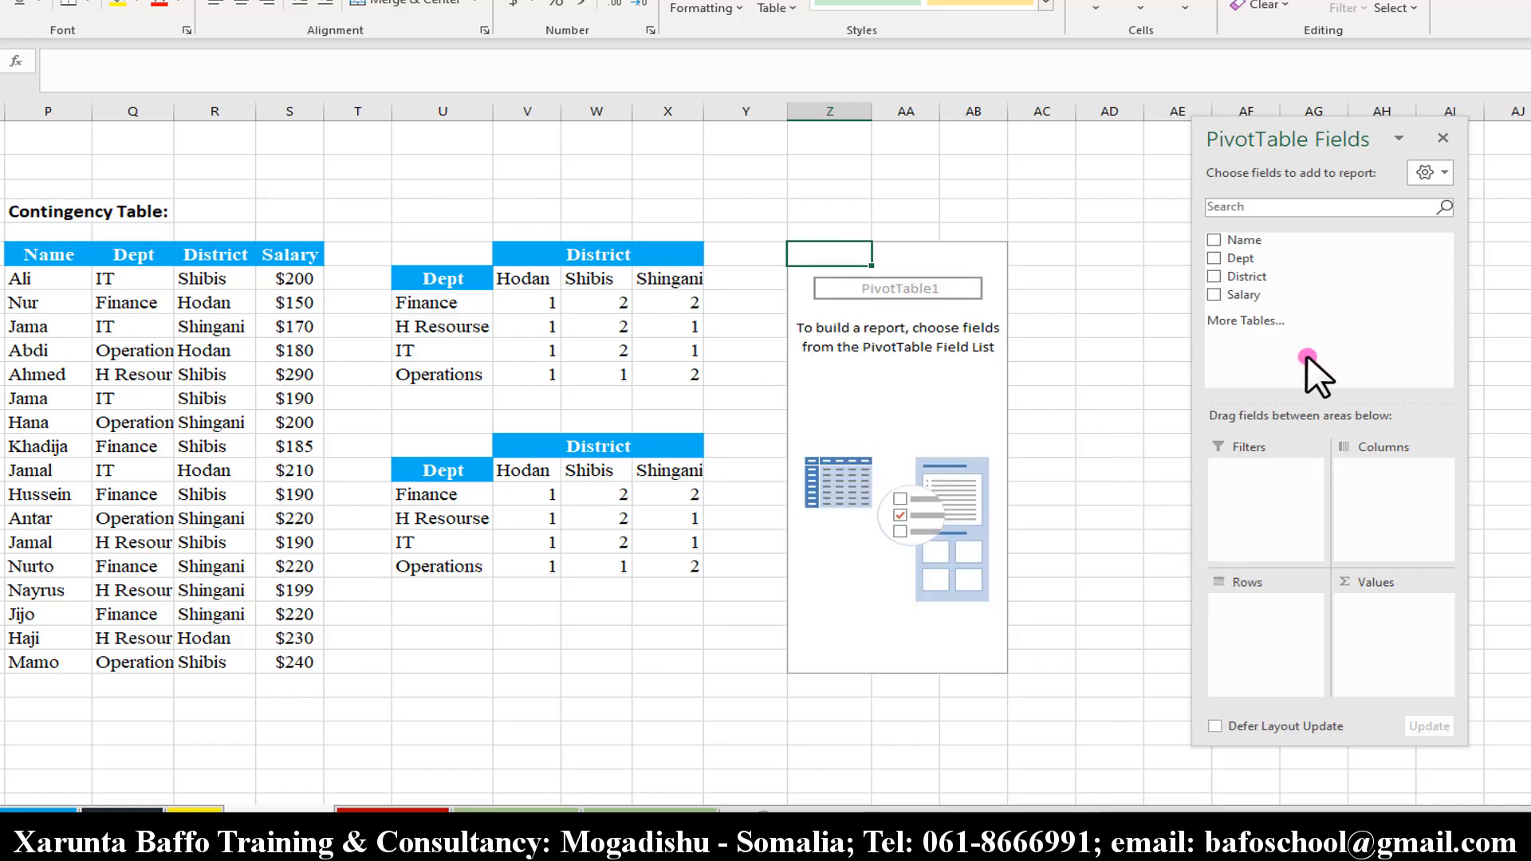
pyautogui.moveTo(1264, 263); pyautogui.dragTo(1268, 638)
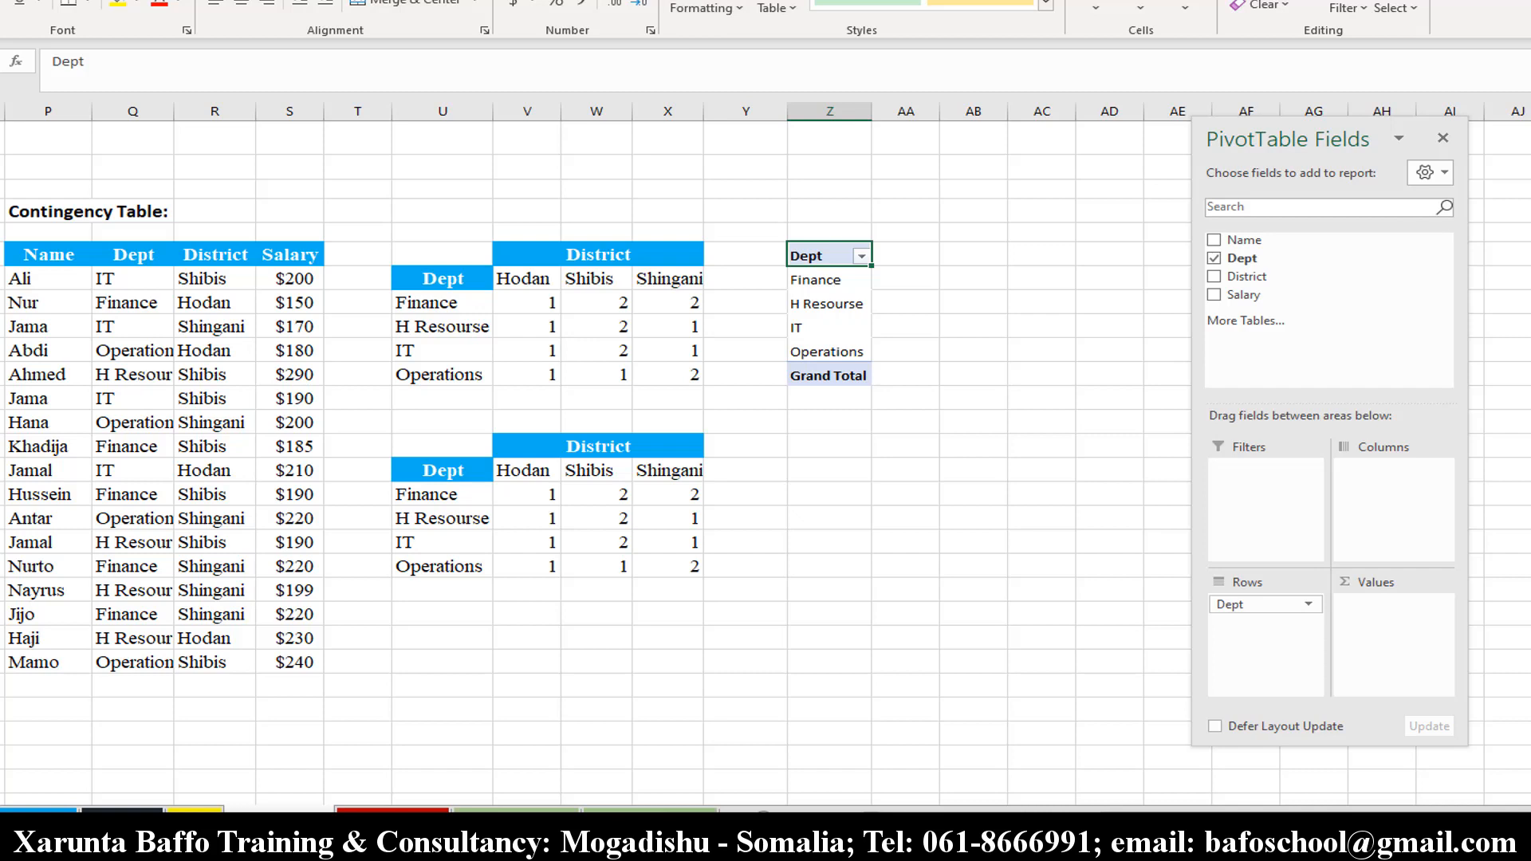
pyautogui.click(692, 0)
pyautogui.click(0, 4)
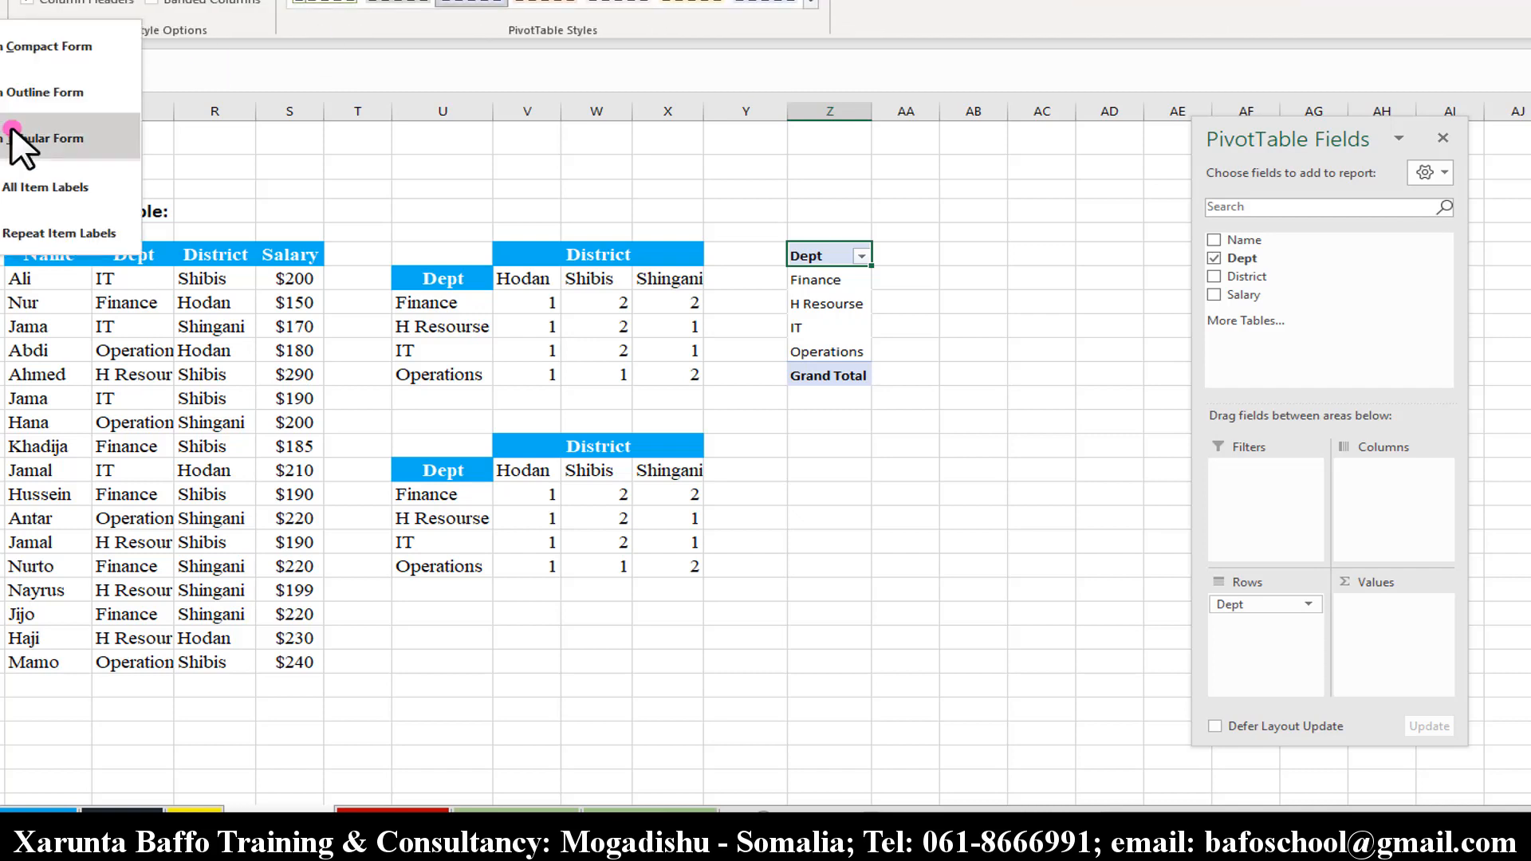
pyautogui.click(831, 253)
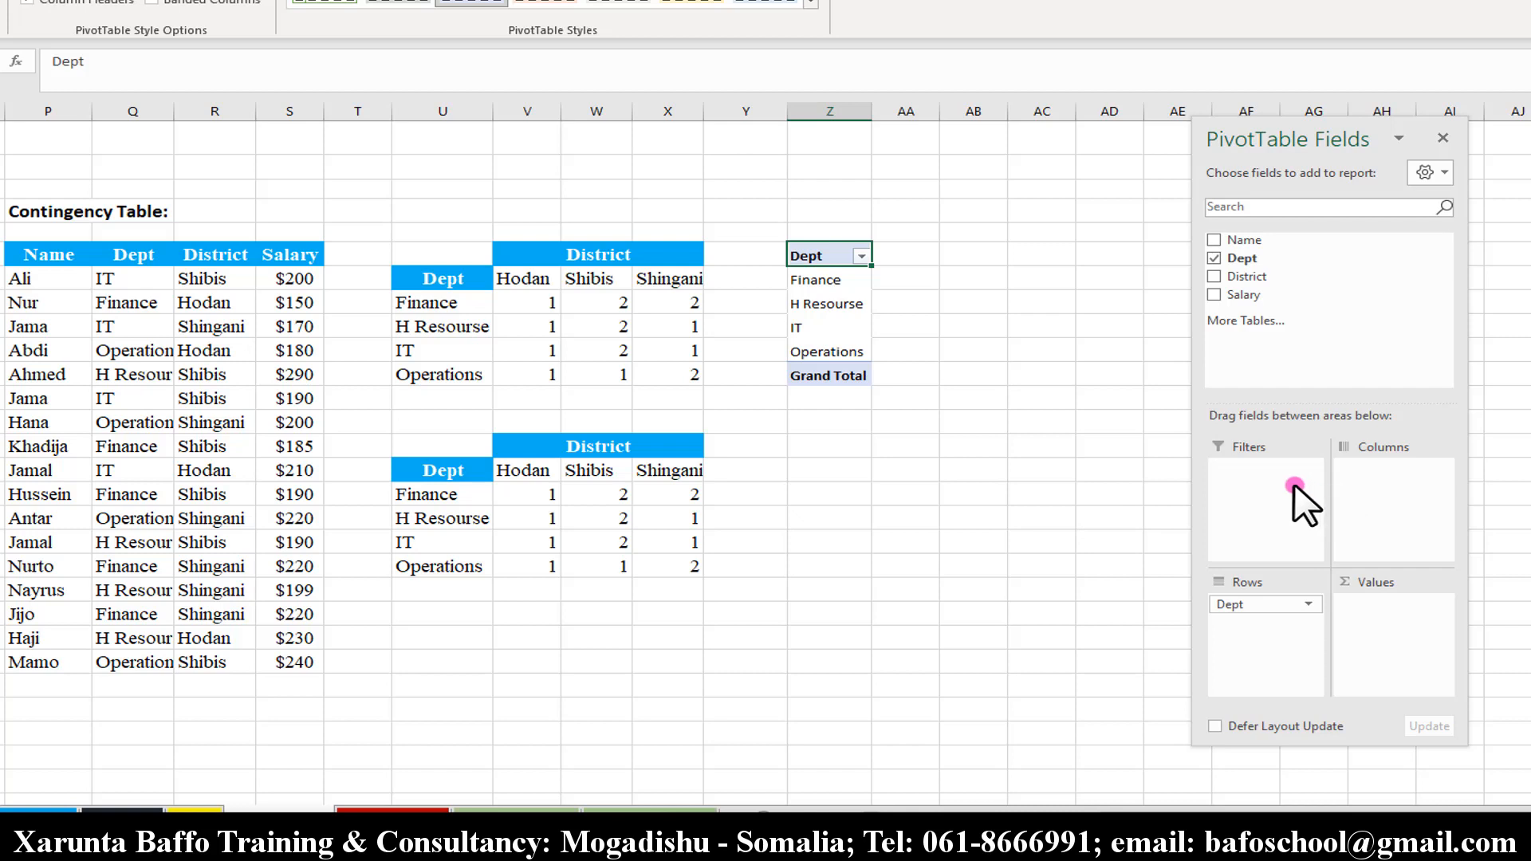
# Add District to the PivotTable columns and Dept to the values as a count.
pyautogui.moveTo(1356, 277); pyautogui.dragTo(1396, 503)
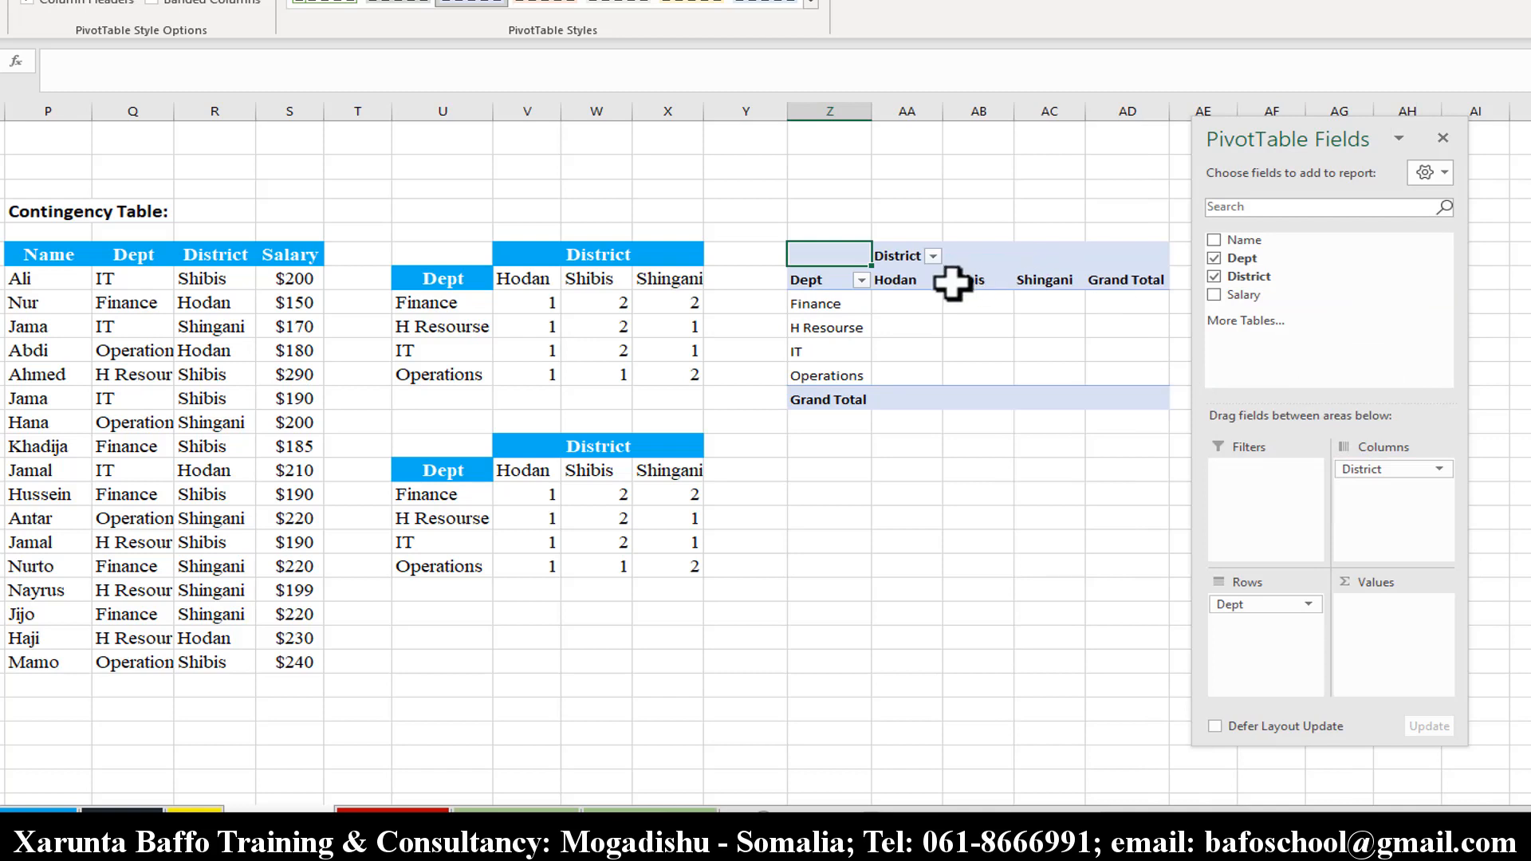
pyautogui.moveTo(1282, 144); pyautogui.dragTo(1387, 159)
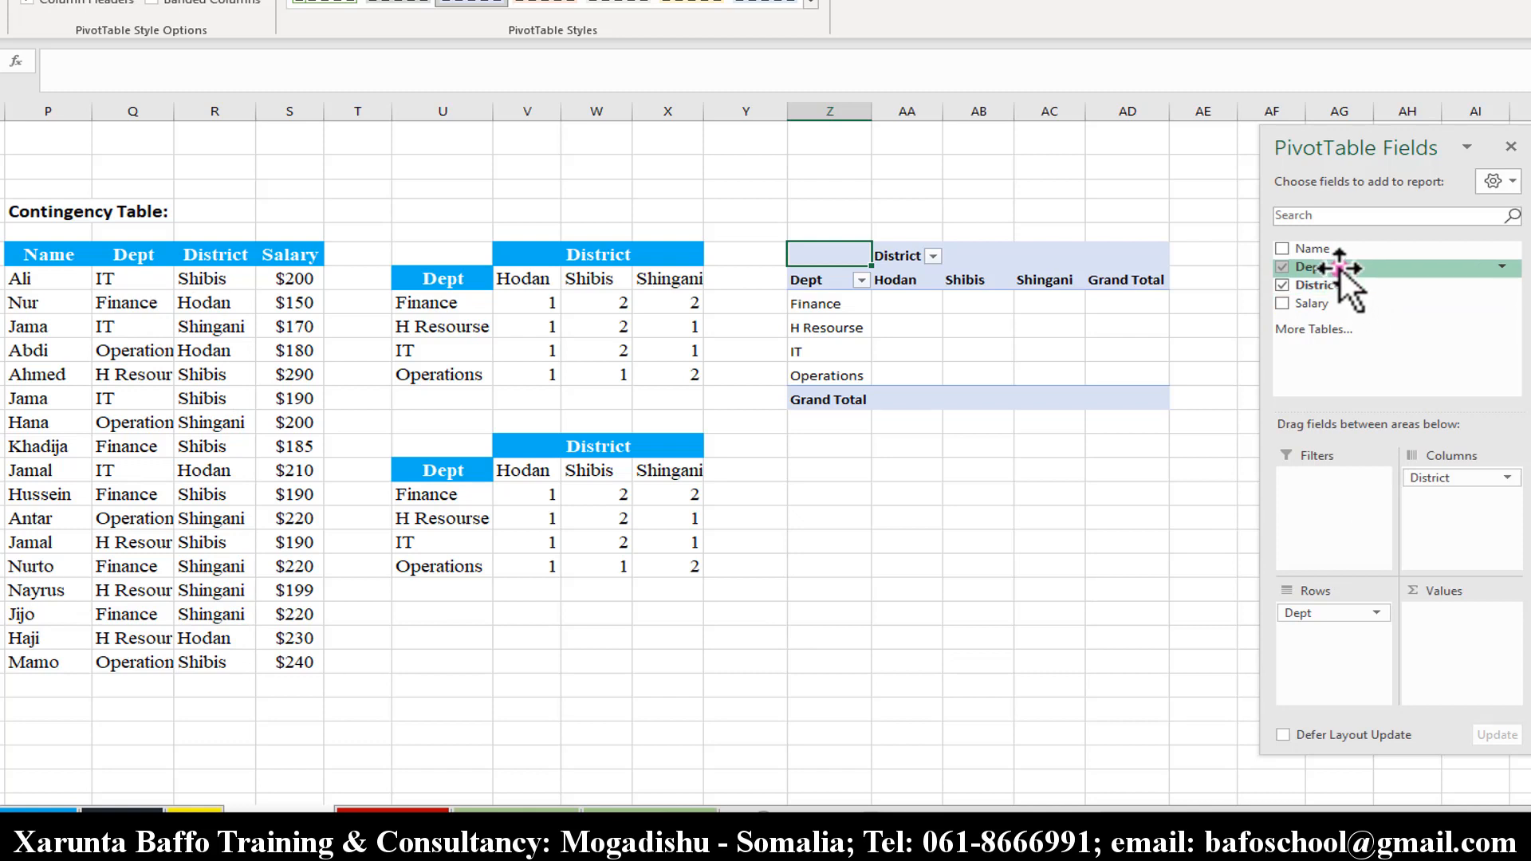
pyautogui.moveTo(1341, 269); pyautogui.dragTo(1453, 612)
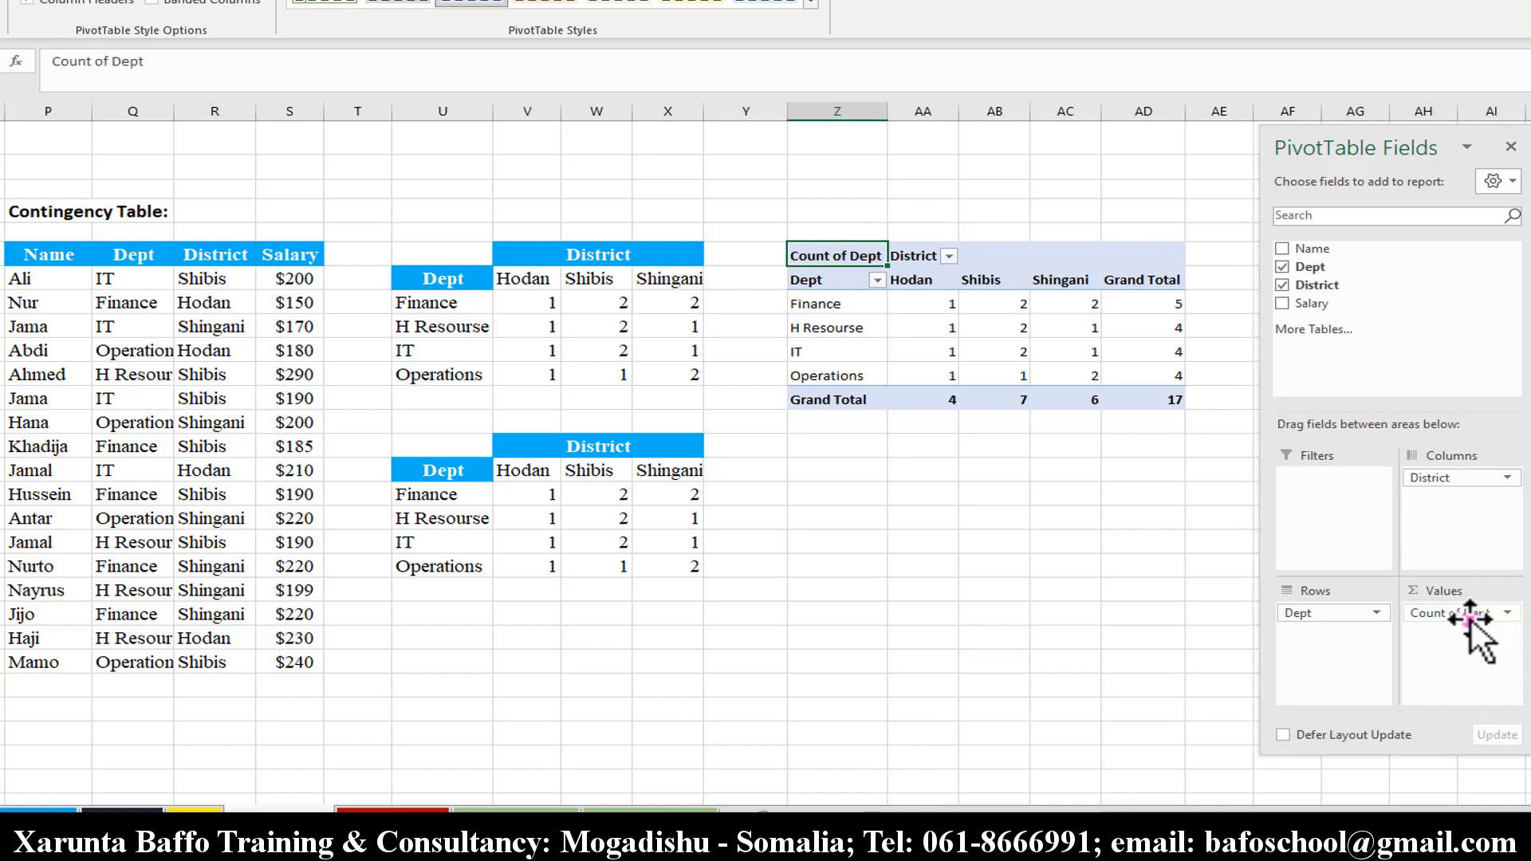